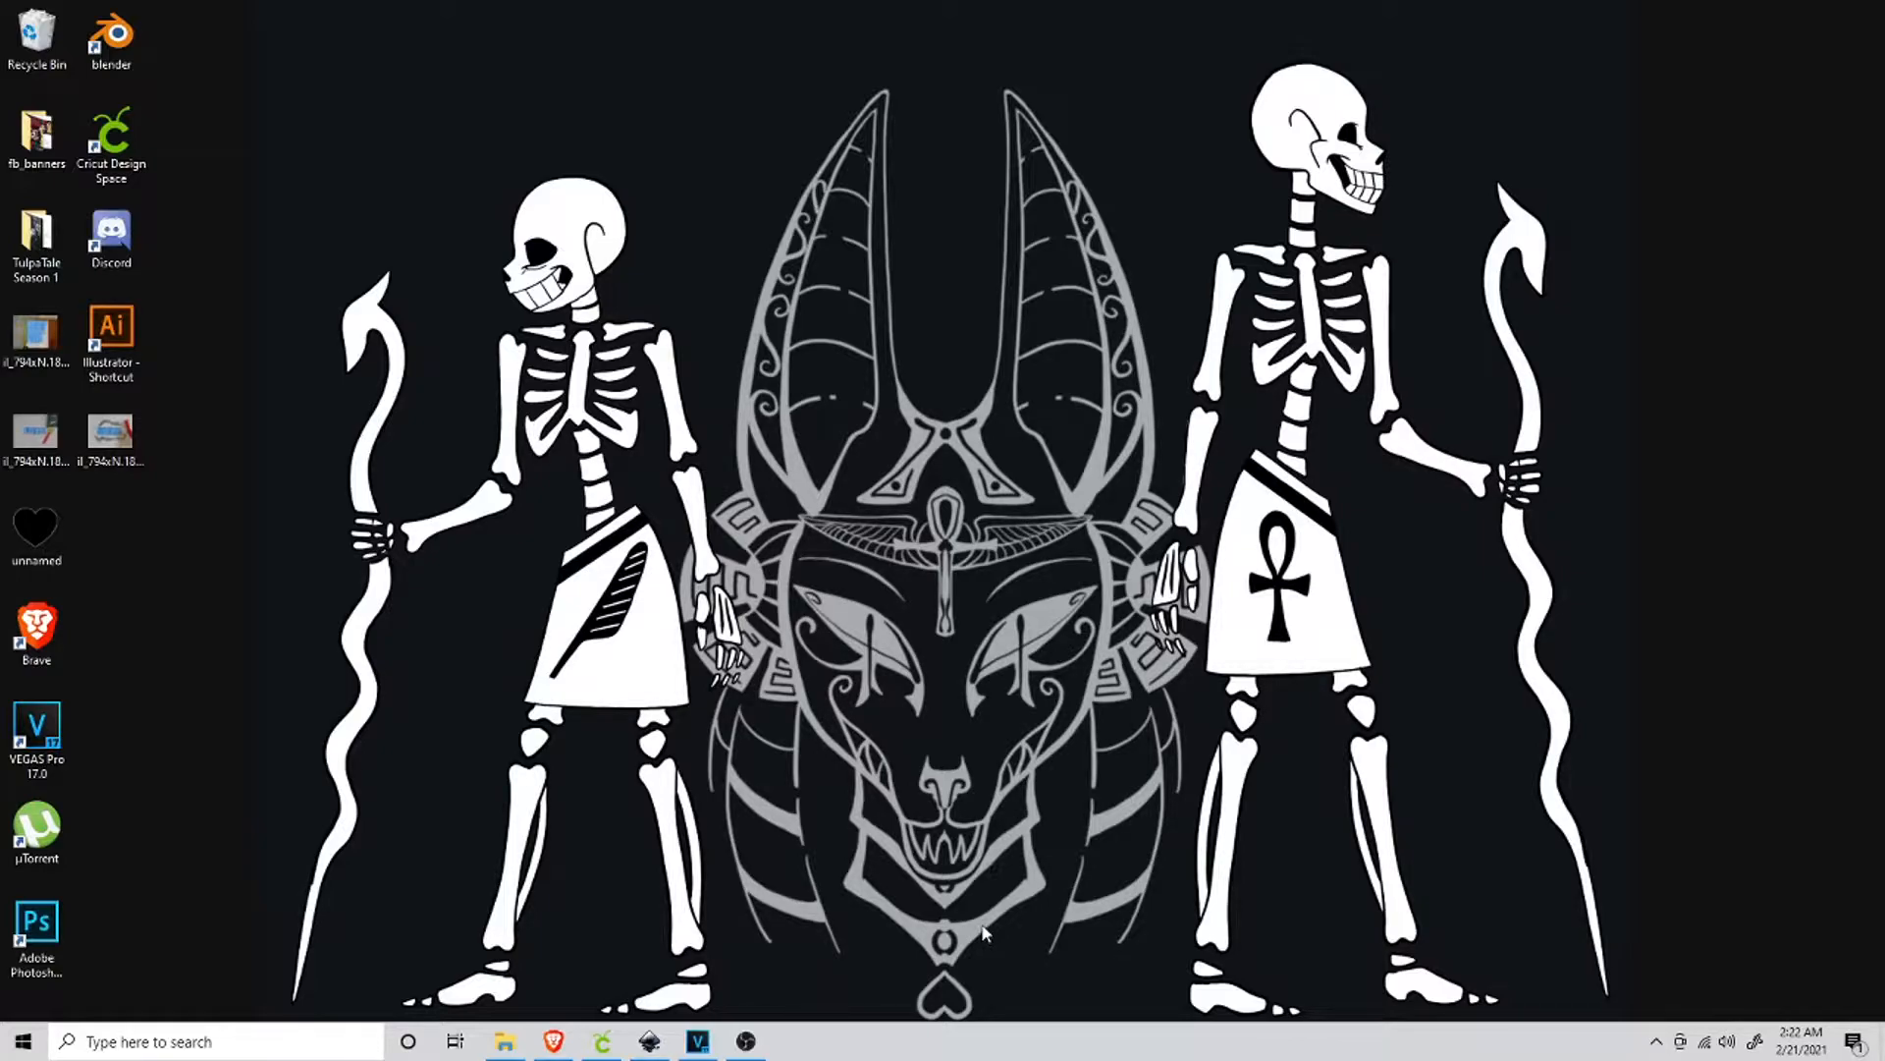
# Switch to the Brave browser, look at the Inkscape home page for the download option, and minimize the browser.
pyautogui.click(553, 1043)
pyautogui.click(115, 12)
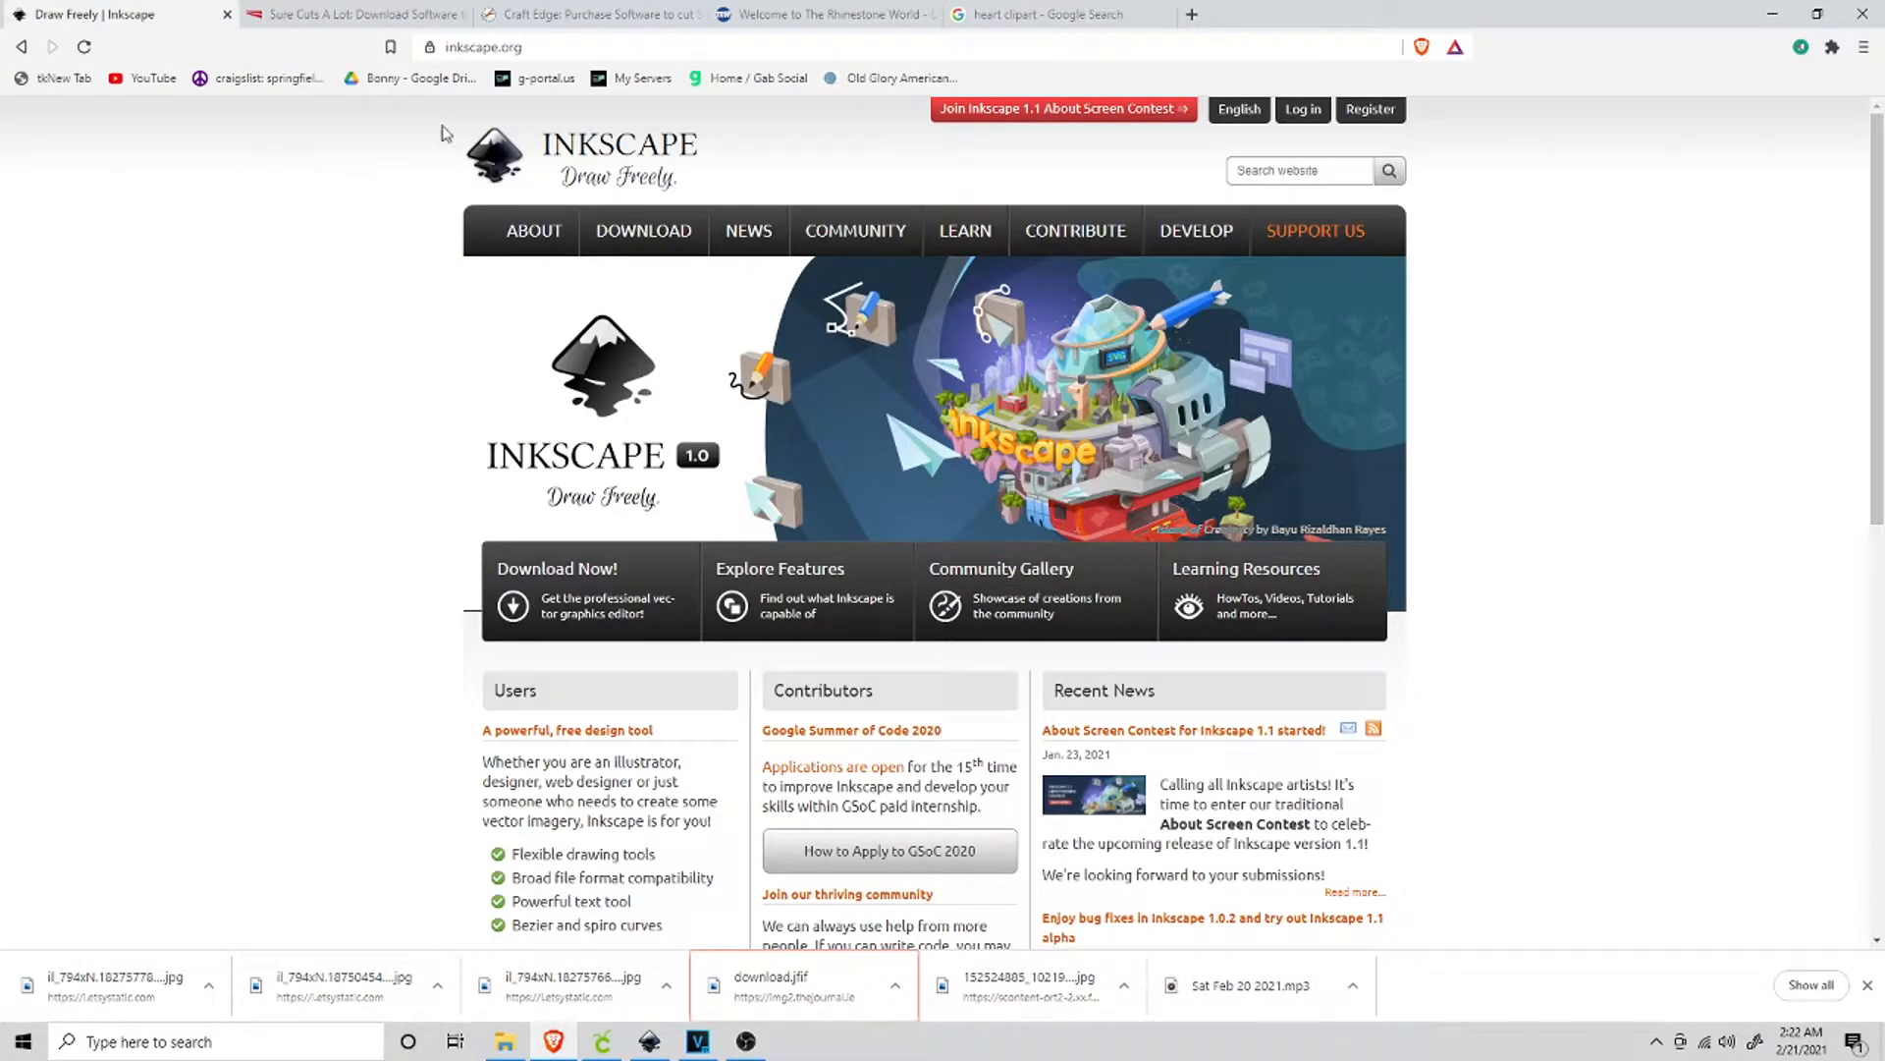
pyautogui.moveTo(611, 228)
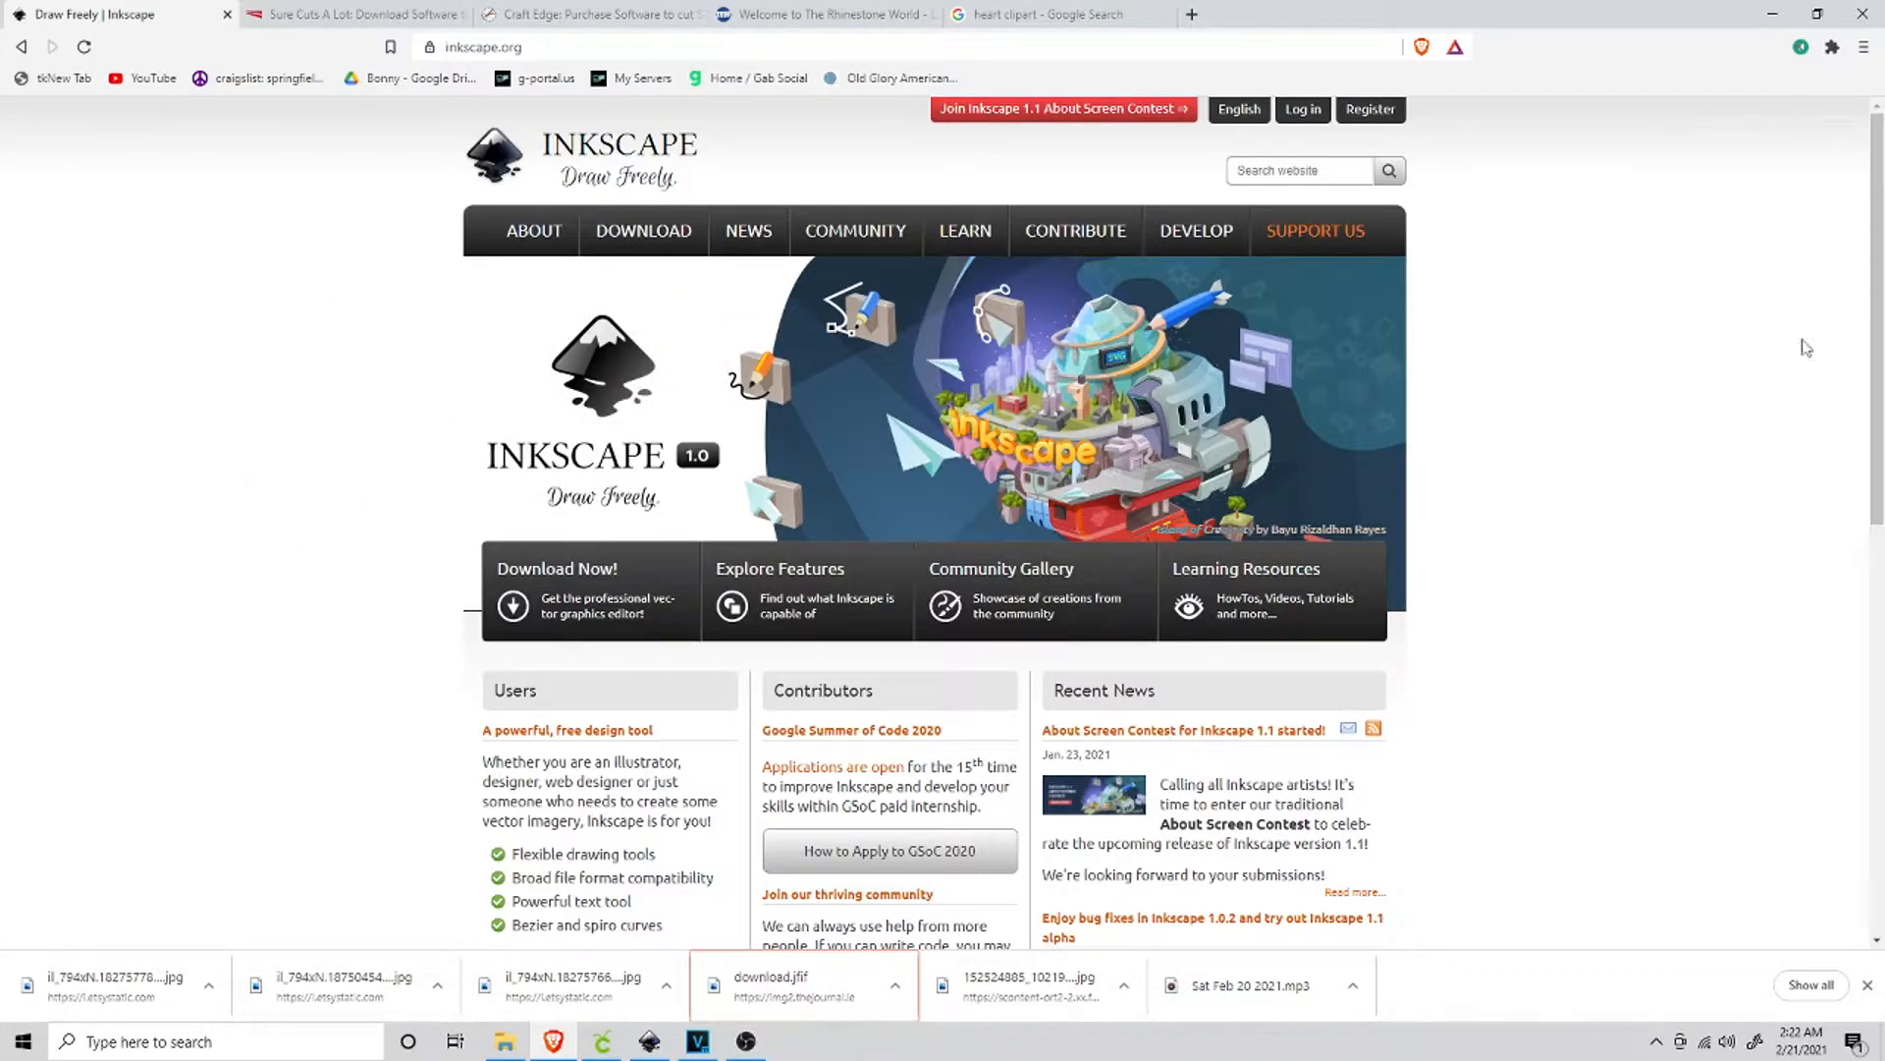
pyautogui.click(1771, 21)
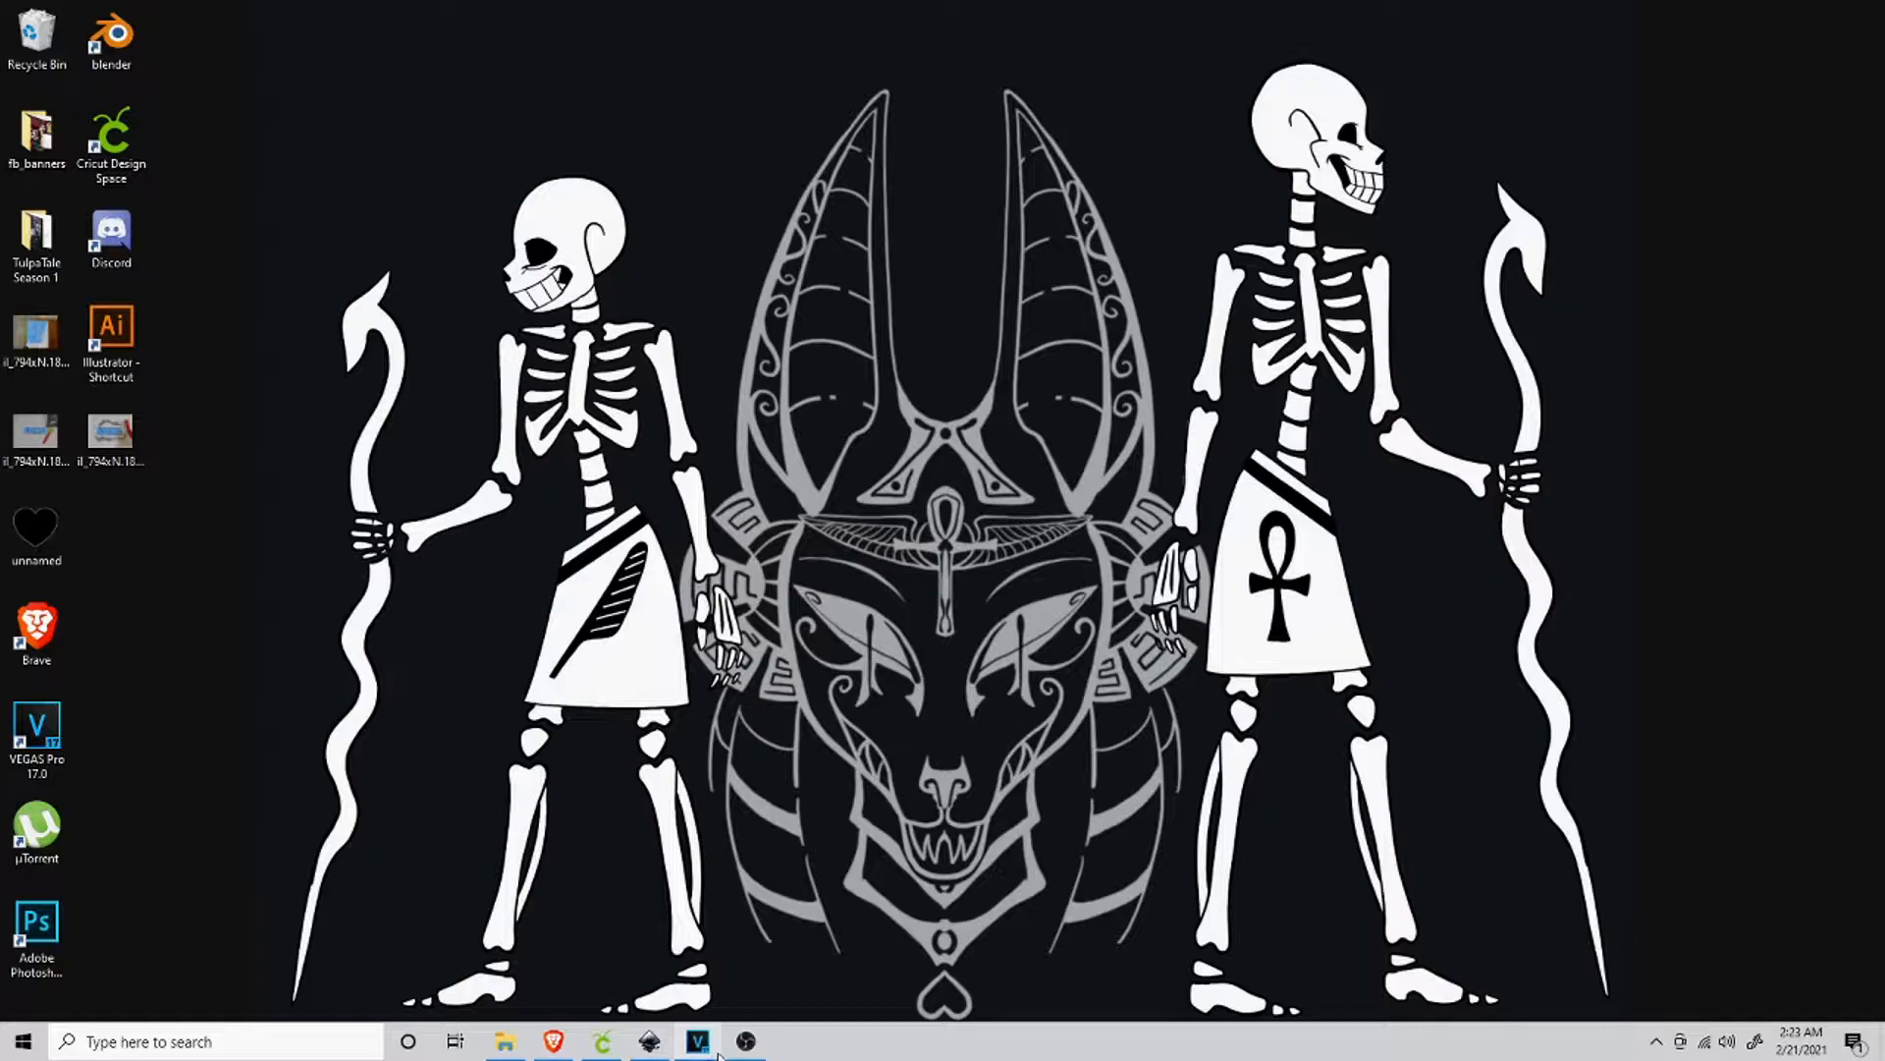
# View the three rhinestone template photos from the desktop, from the alphabet sheet to the LOVE examples, and close the viewer.
pyautogui.moveTo(694, 1048)
pyautogui.doubleClick(36, 333)
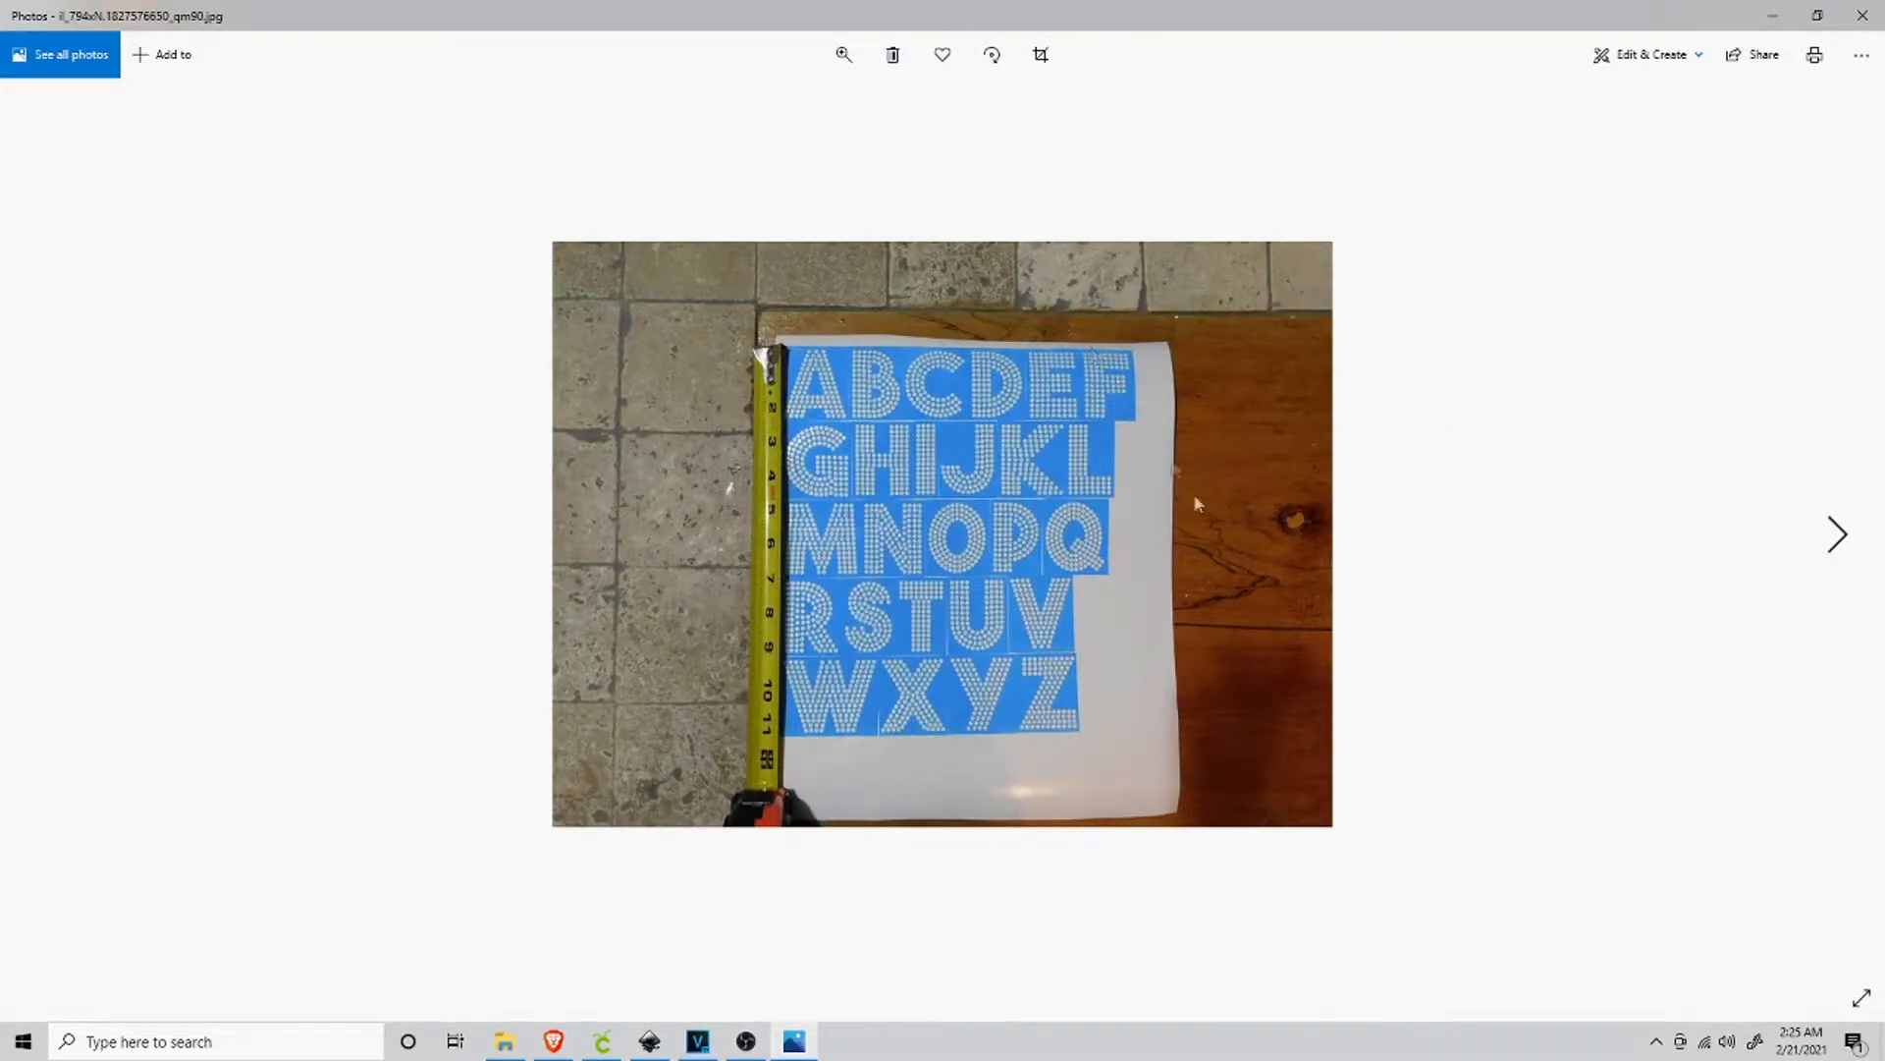
pyautogui.click(1835, 550)
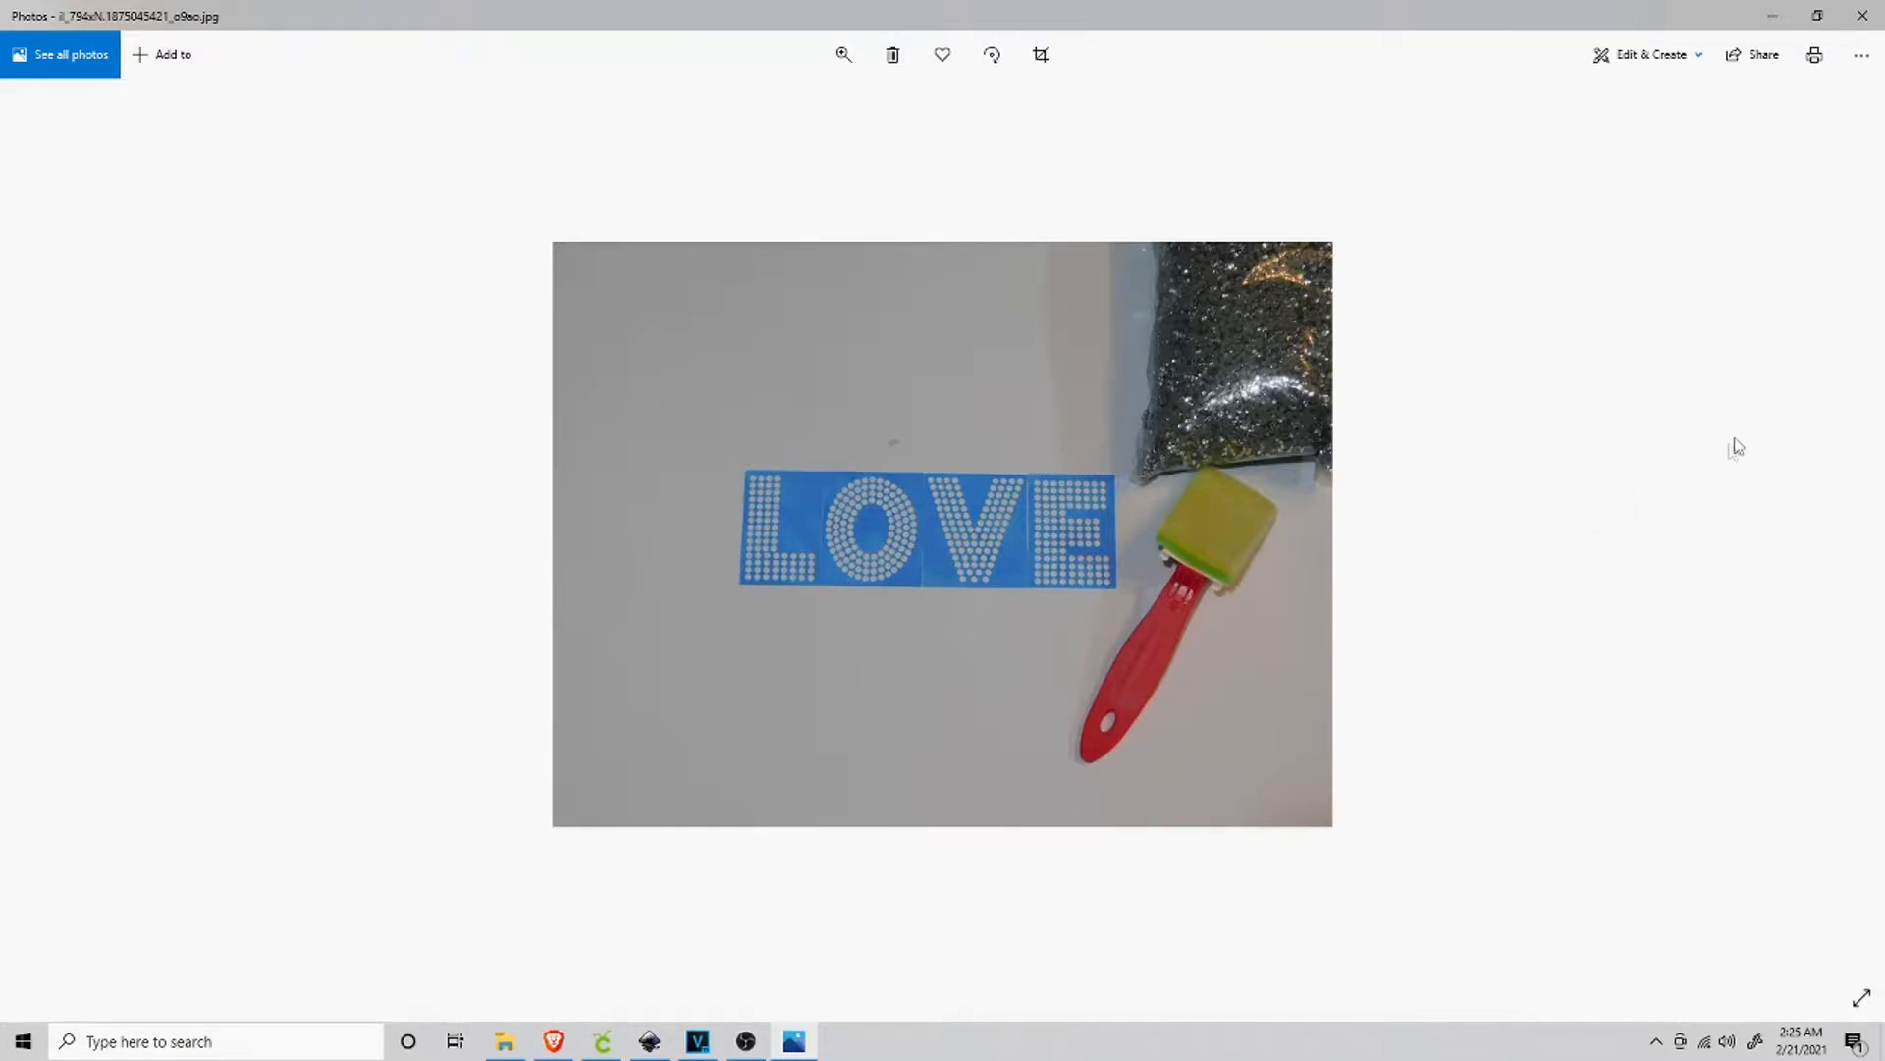
pyautogui.click(1835, 550)
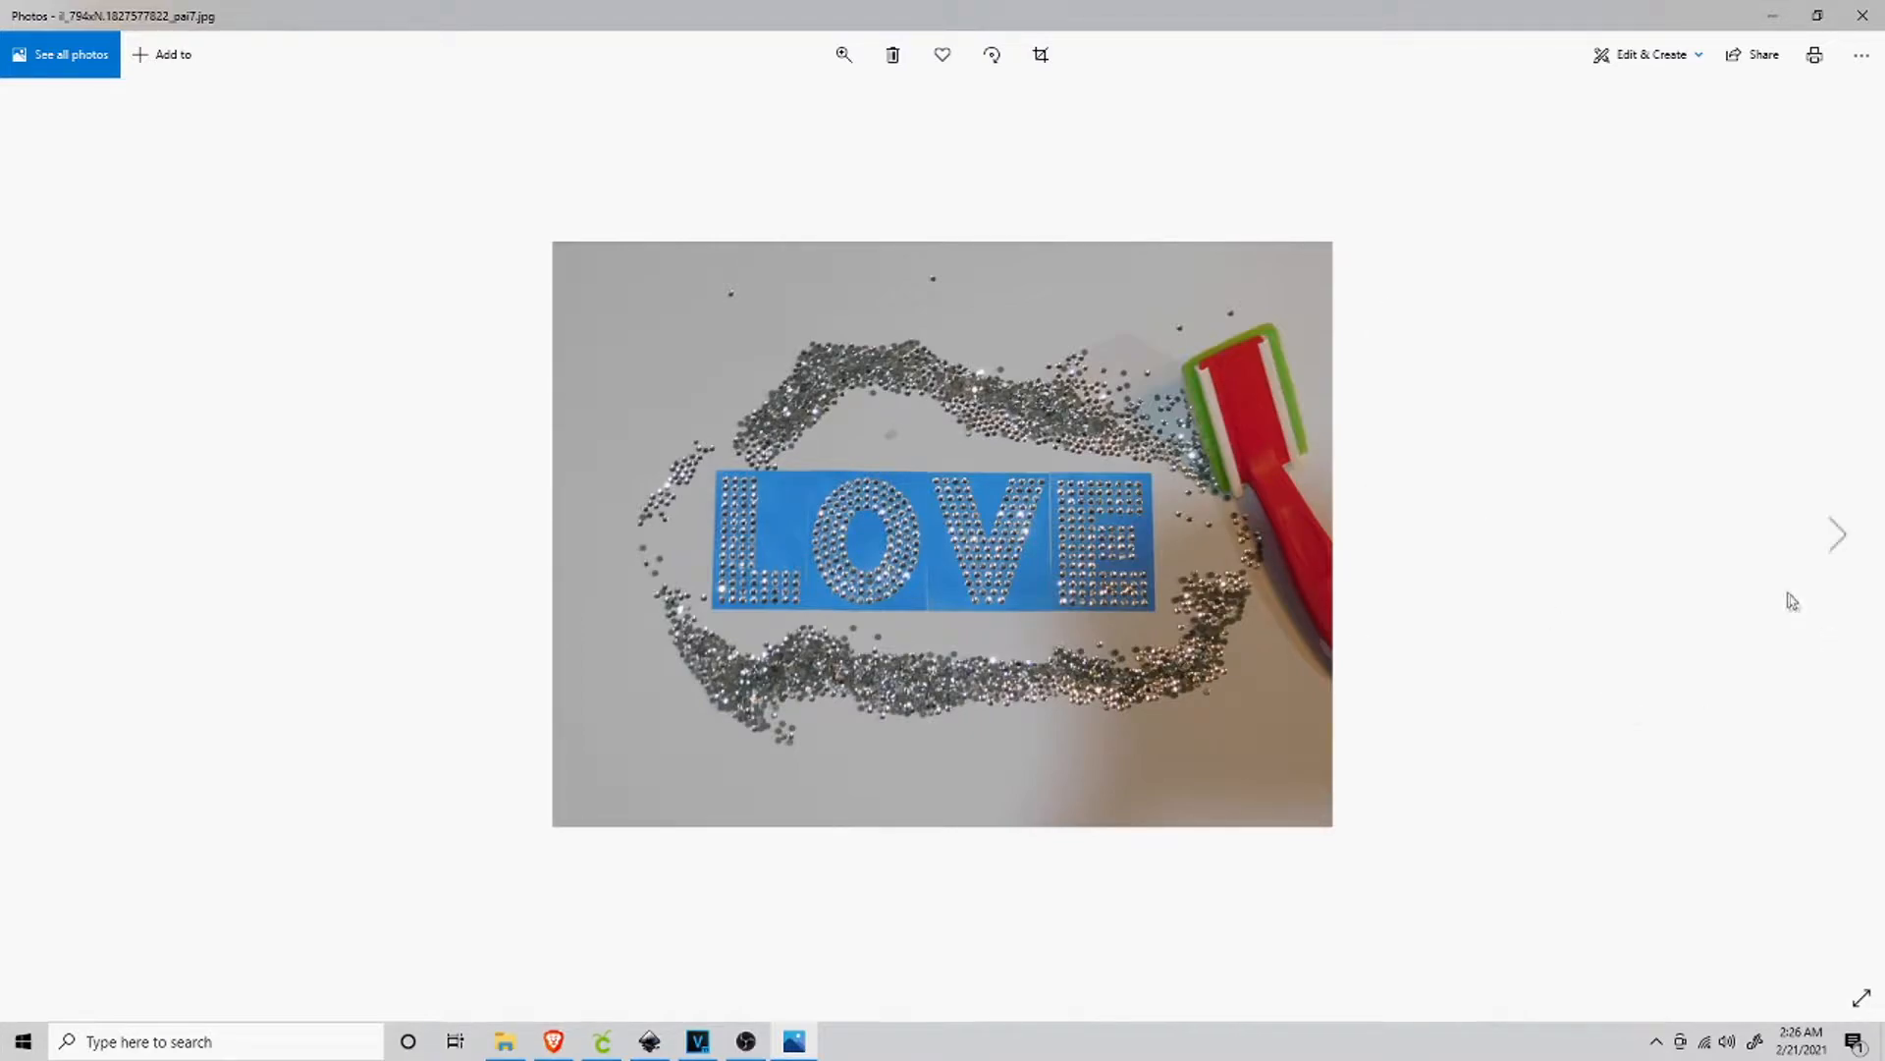
pyautogui.click(1865, 15)
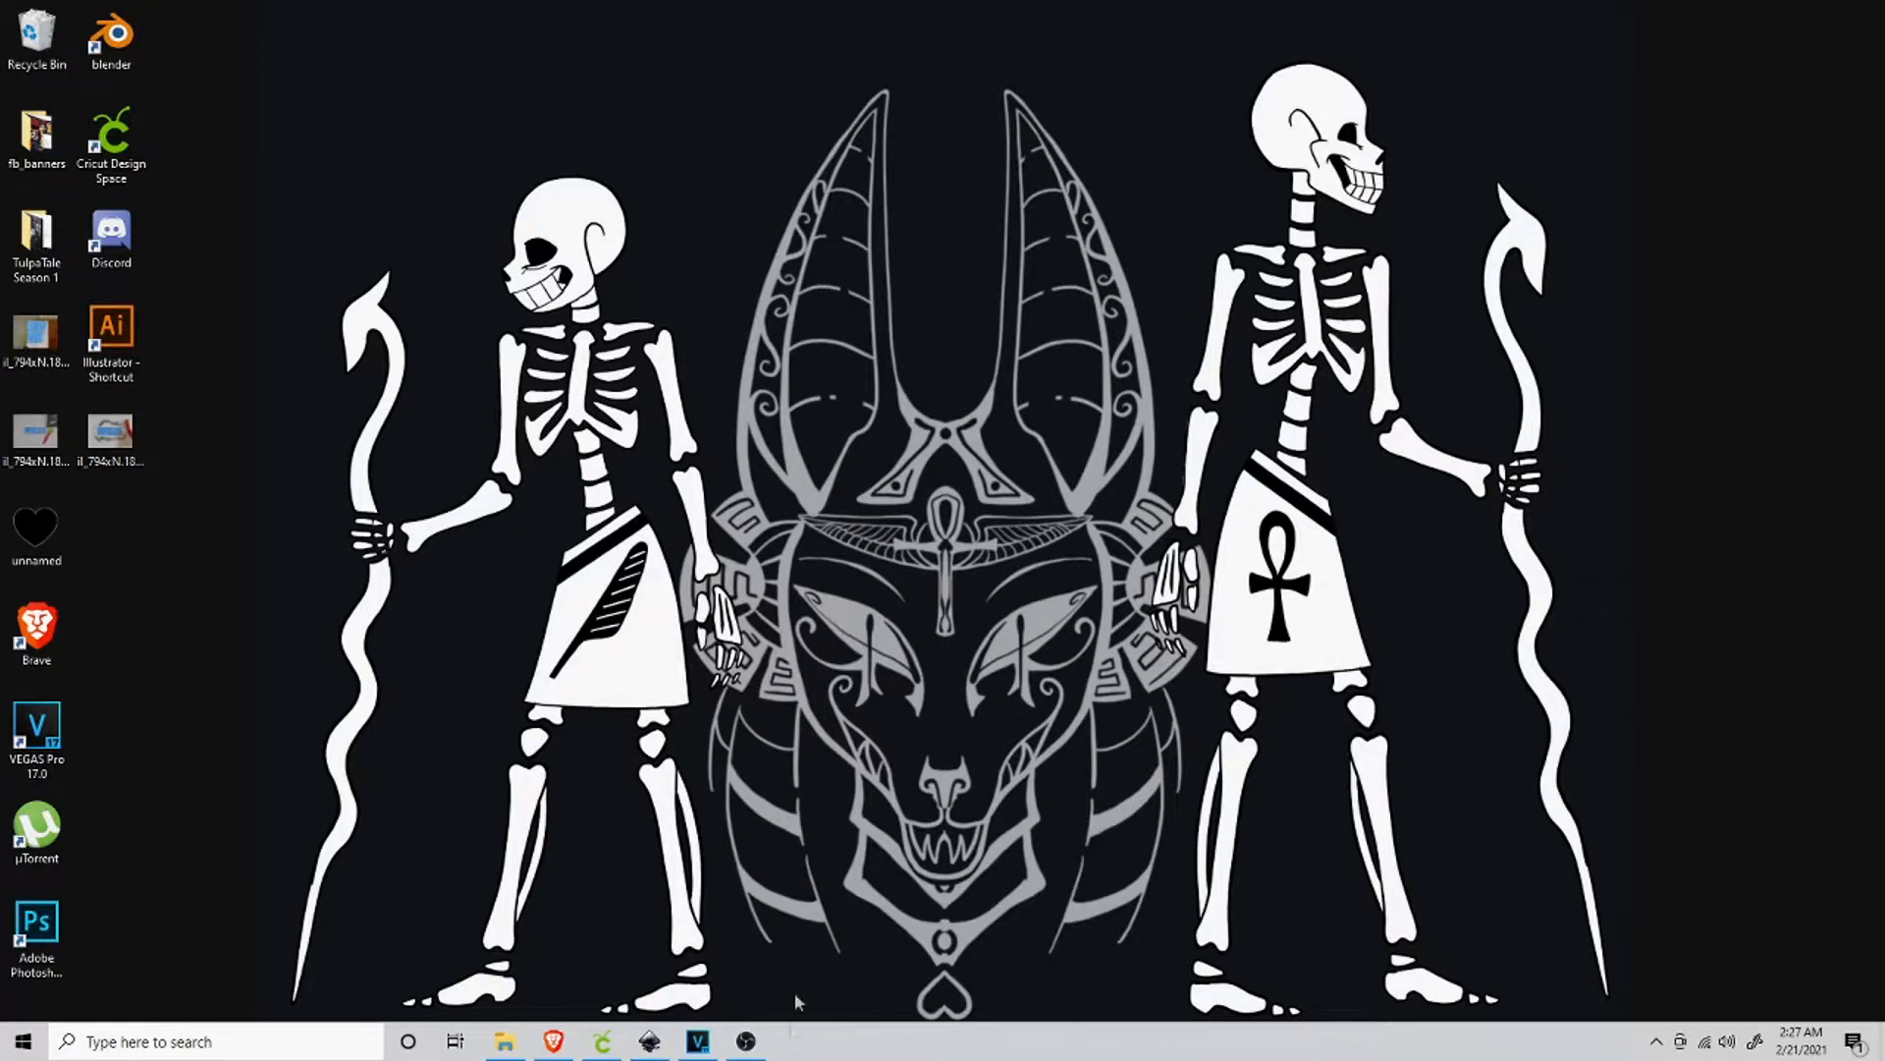
# Switch to Inkscape and import the heart image "unnamed" from the desktop as an embedded bitmap with DPI from file.
pyautogui.click(664, 1041)
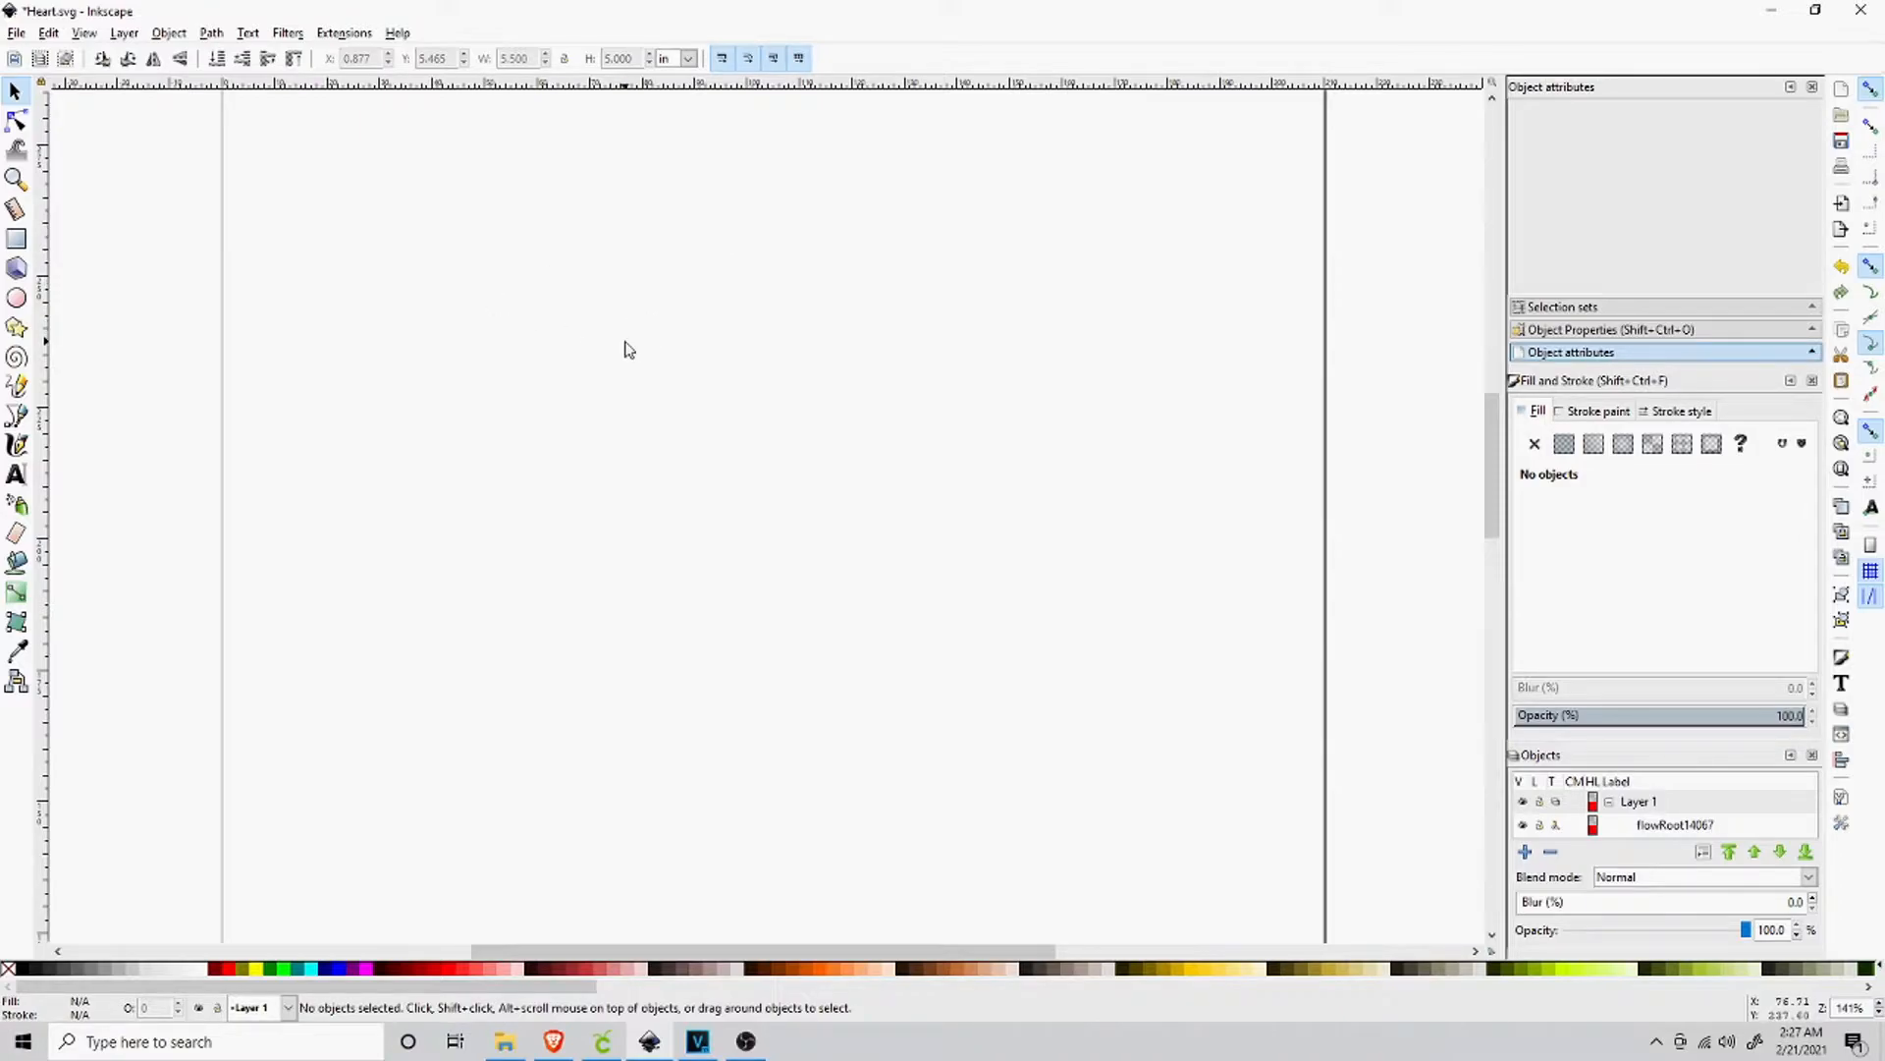
pyautogui.click(16, 33)
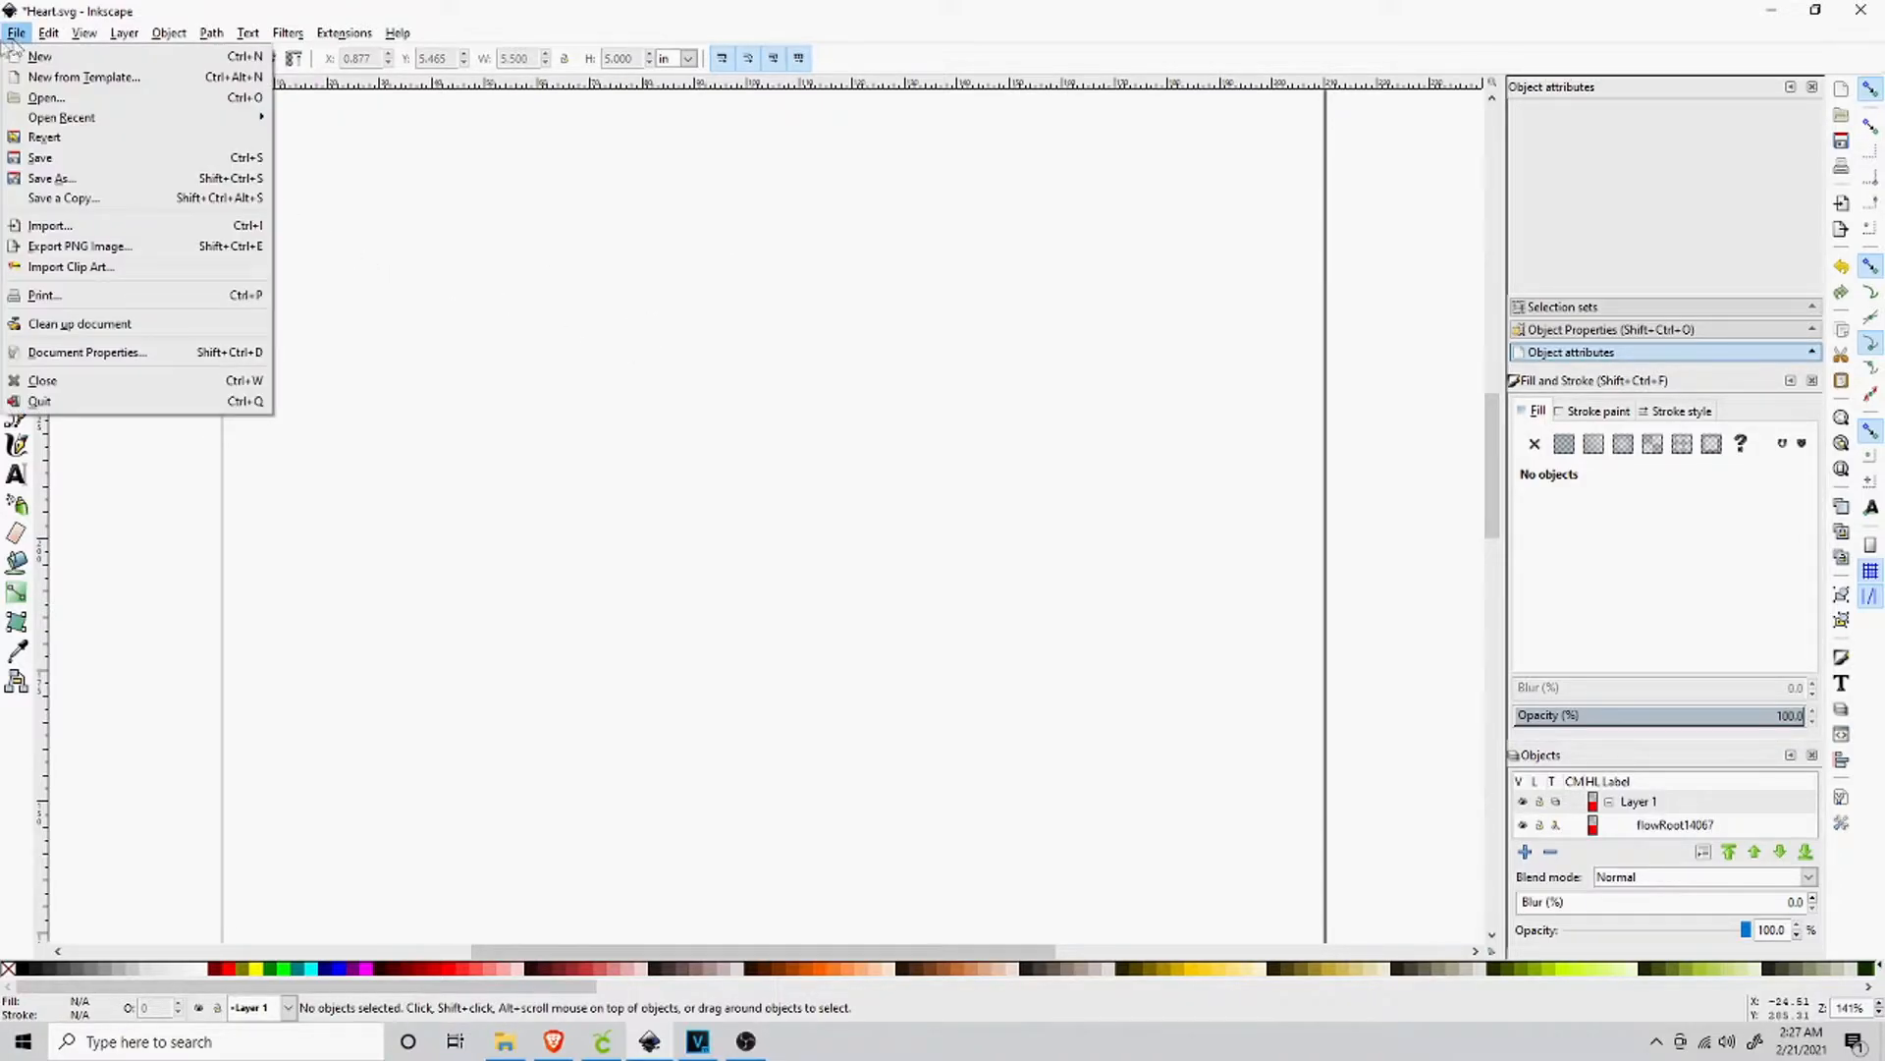
pyautogui.click(59, 222)
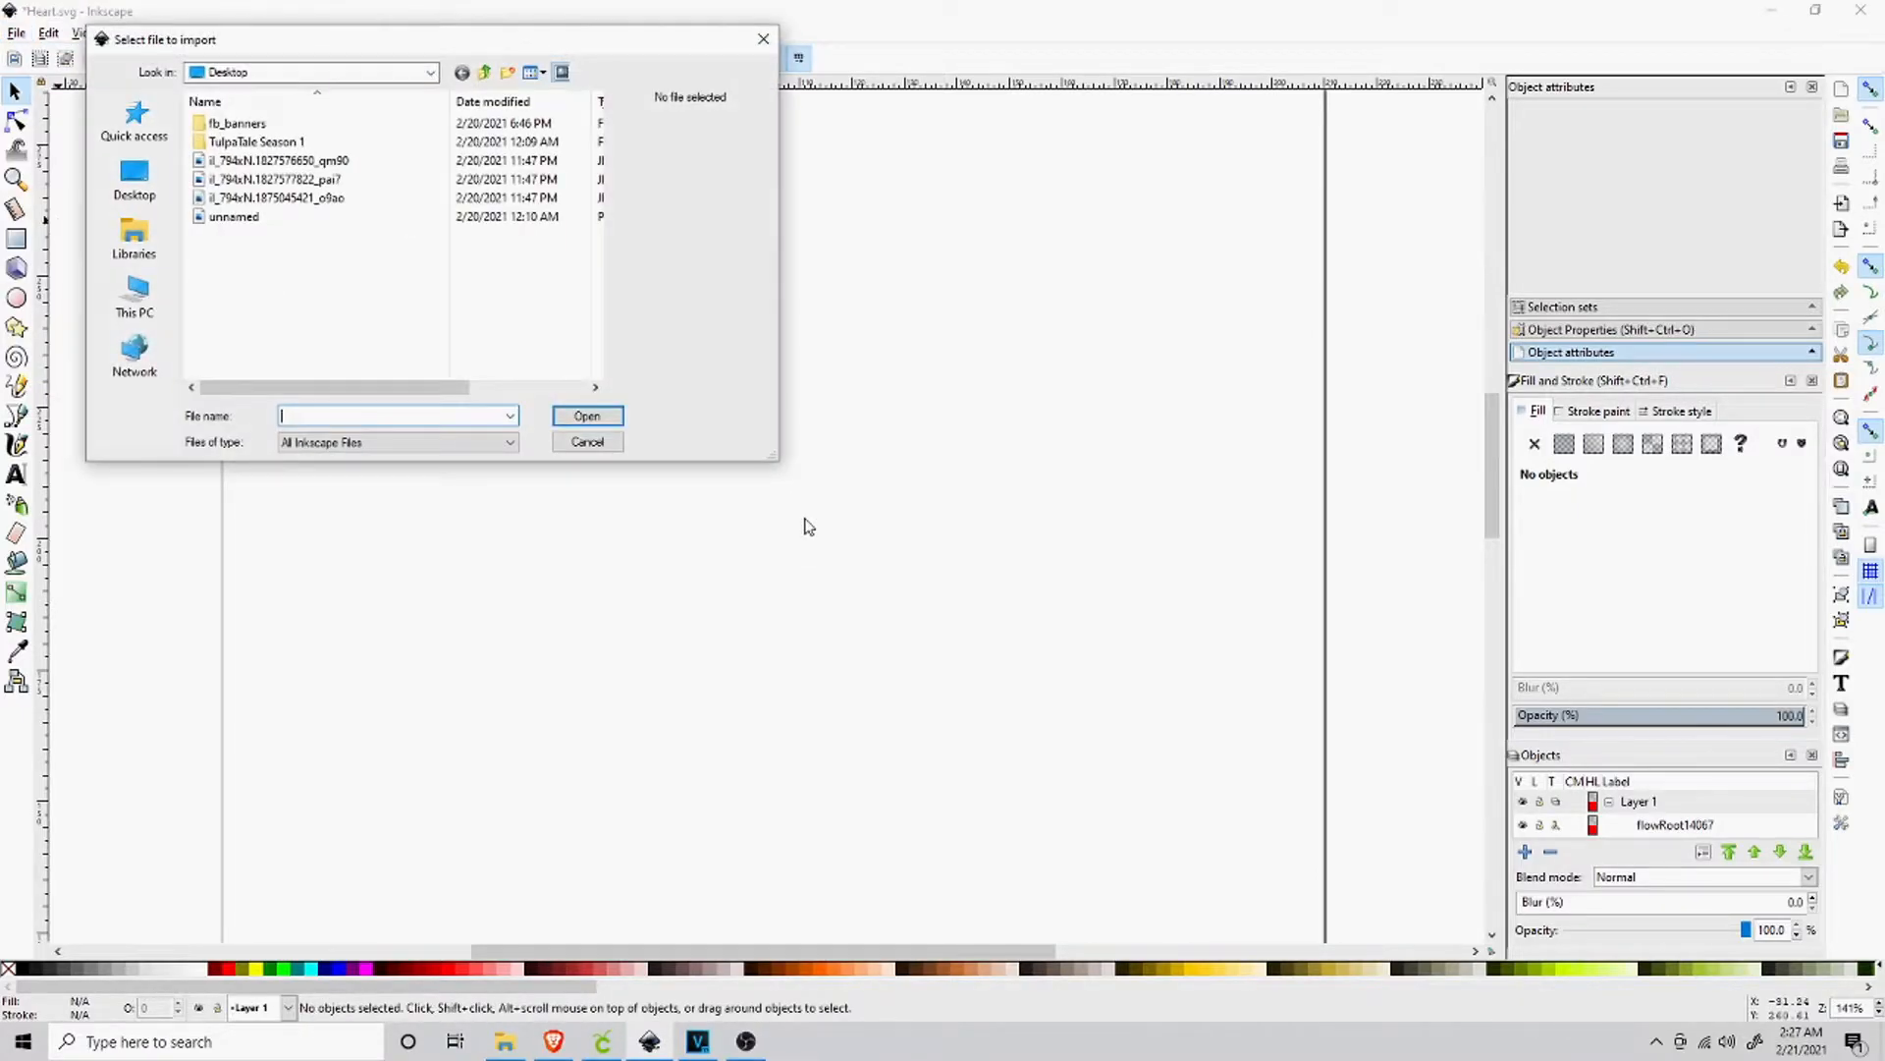
pyautogui.click(226, 221)
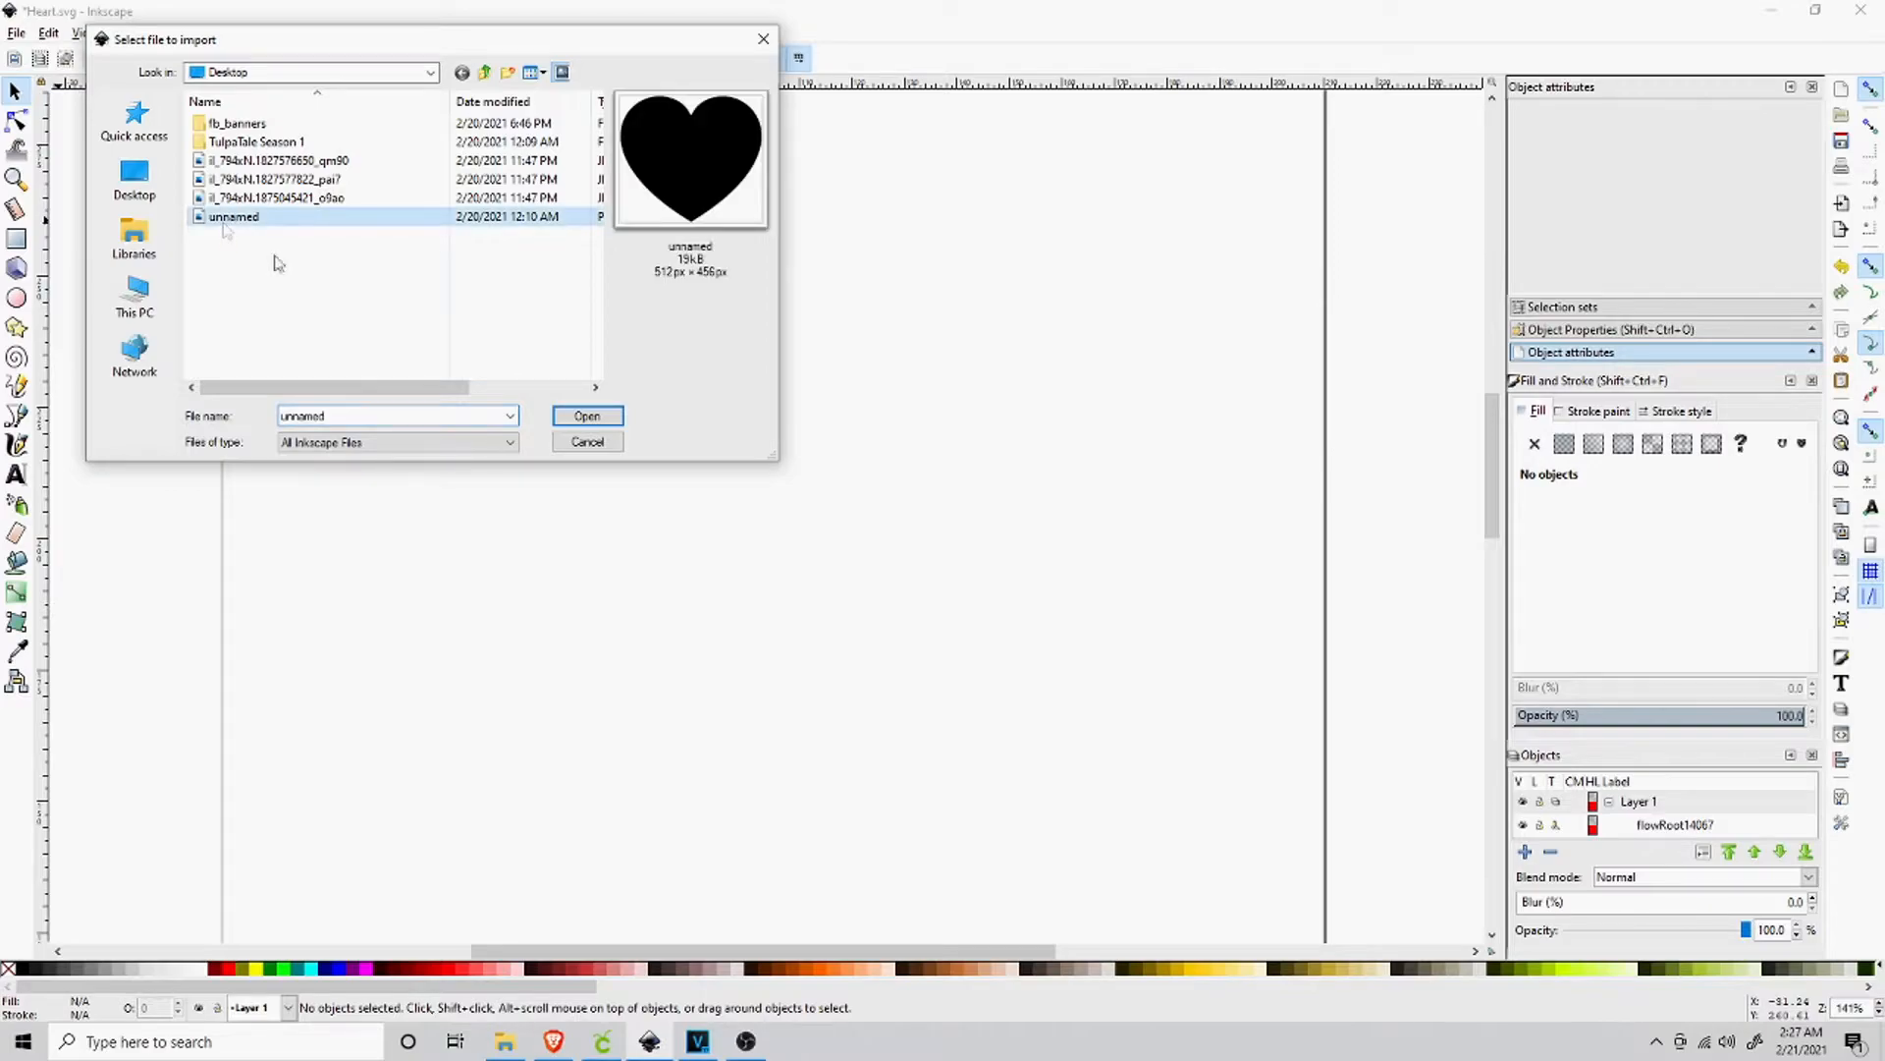
pyautogui.click(587, 418)
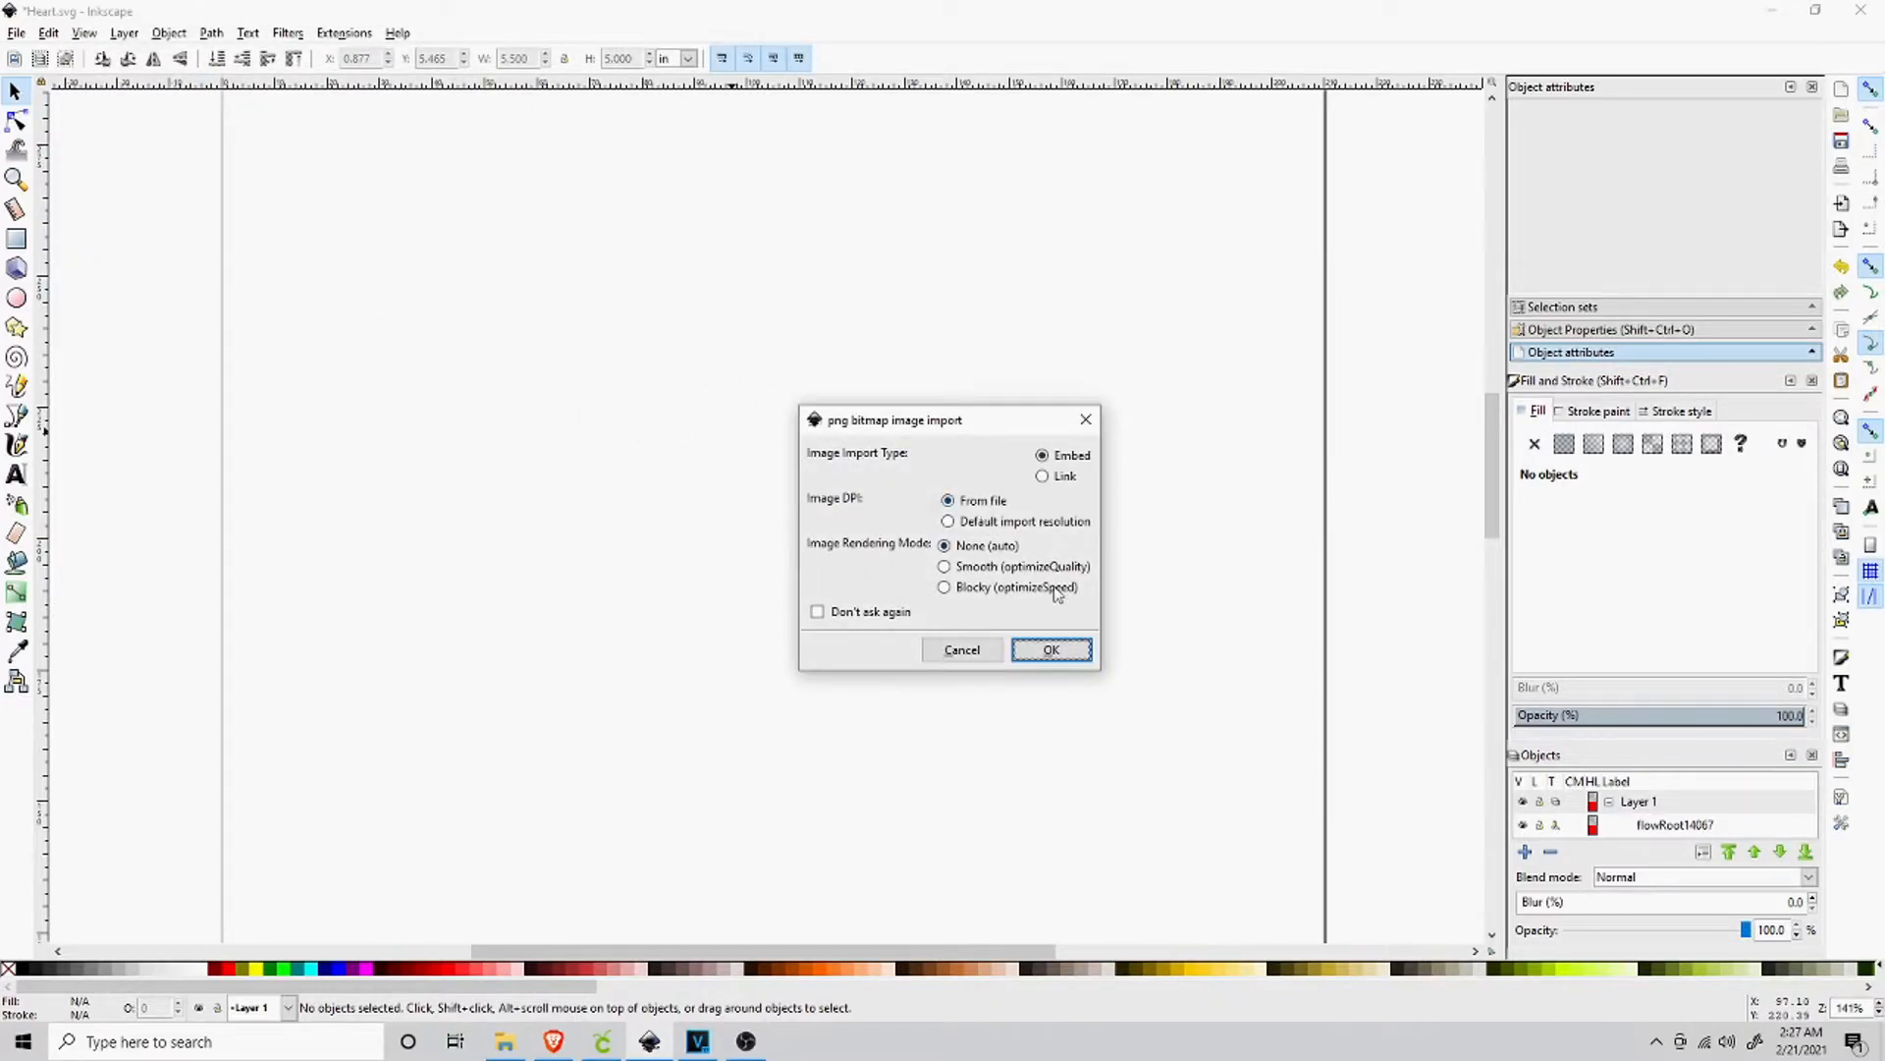
pyautogui.click(1054, 651)
# Position the imported heart image near the middle of the page.
pyautogui.moveTo(1087, 602); pyautogui.dragTo(779, 467)
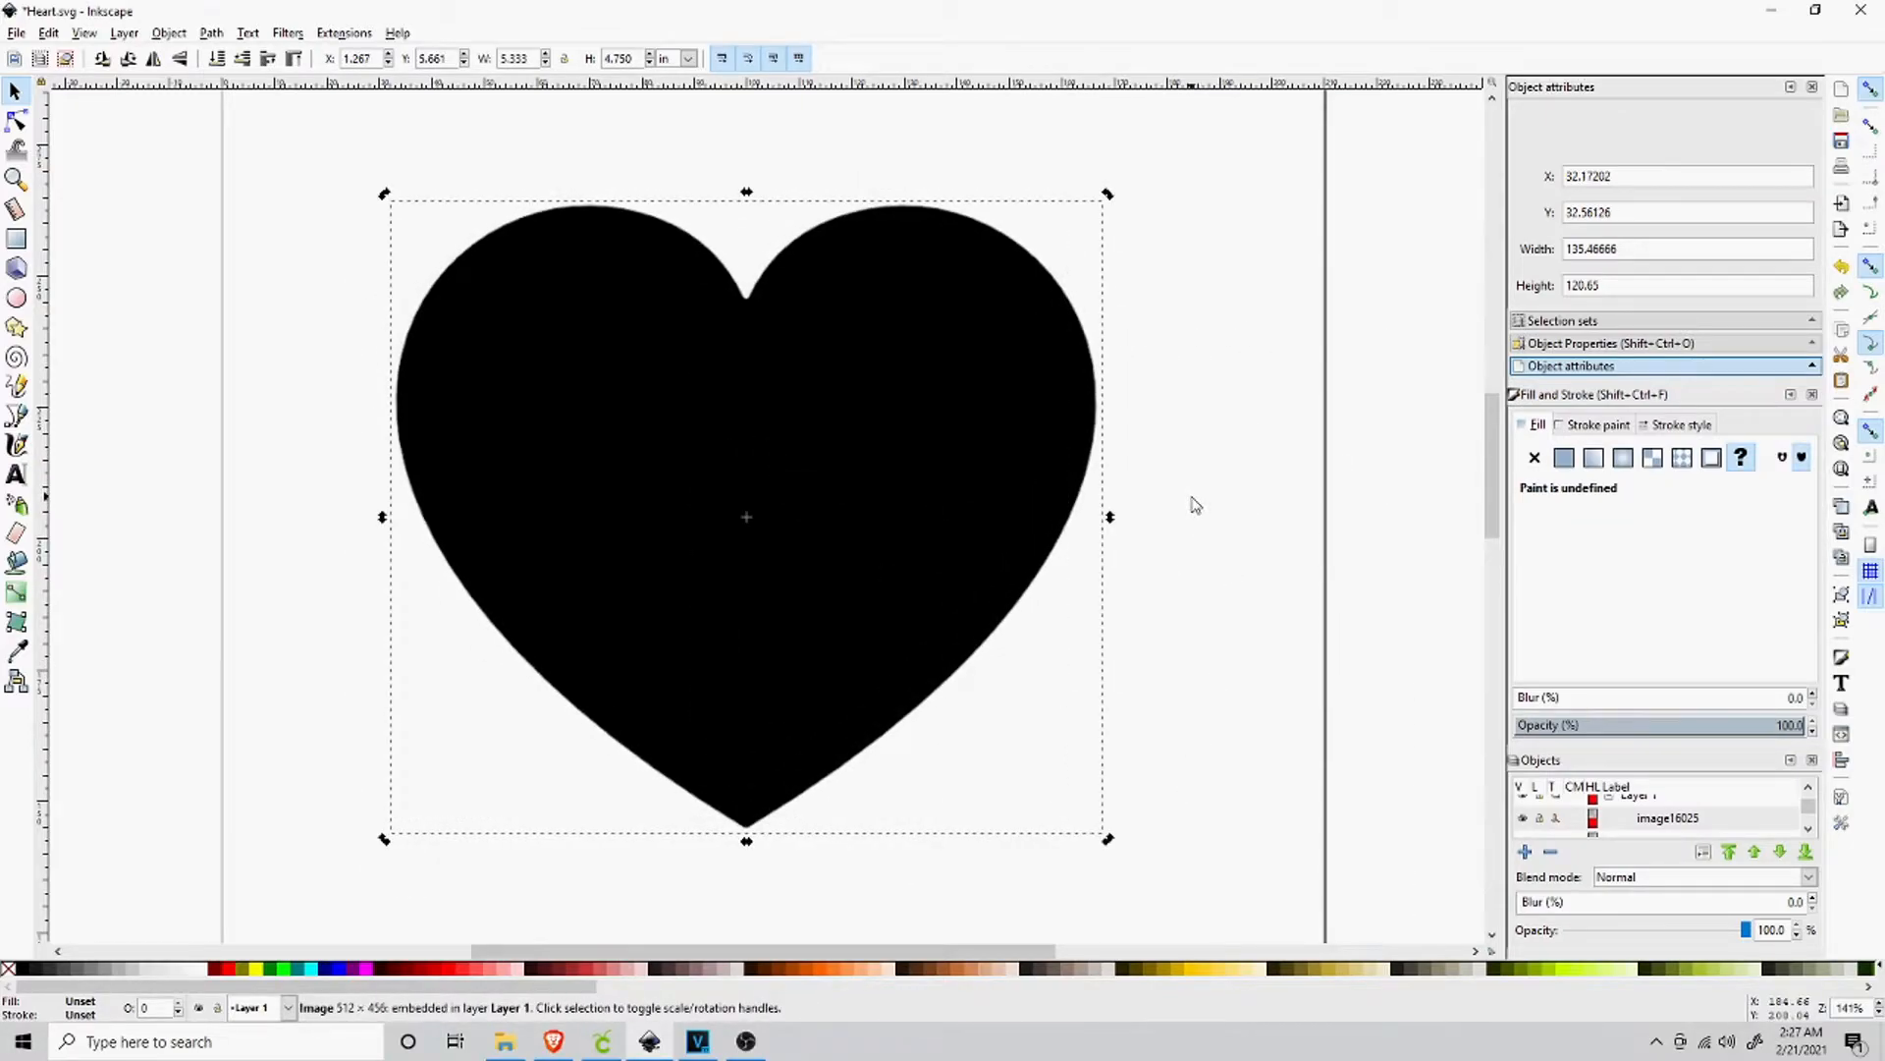
pyautogui.moveTo(919, 452)
pyautogui.mouseDown()
pyautogui.moveTo(939, 430)
pyautogui.moveTo(902, 467)
pyautogui.mouseUp()
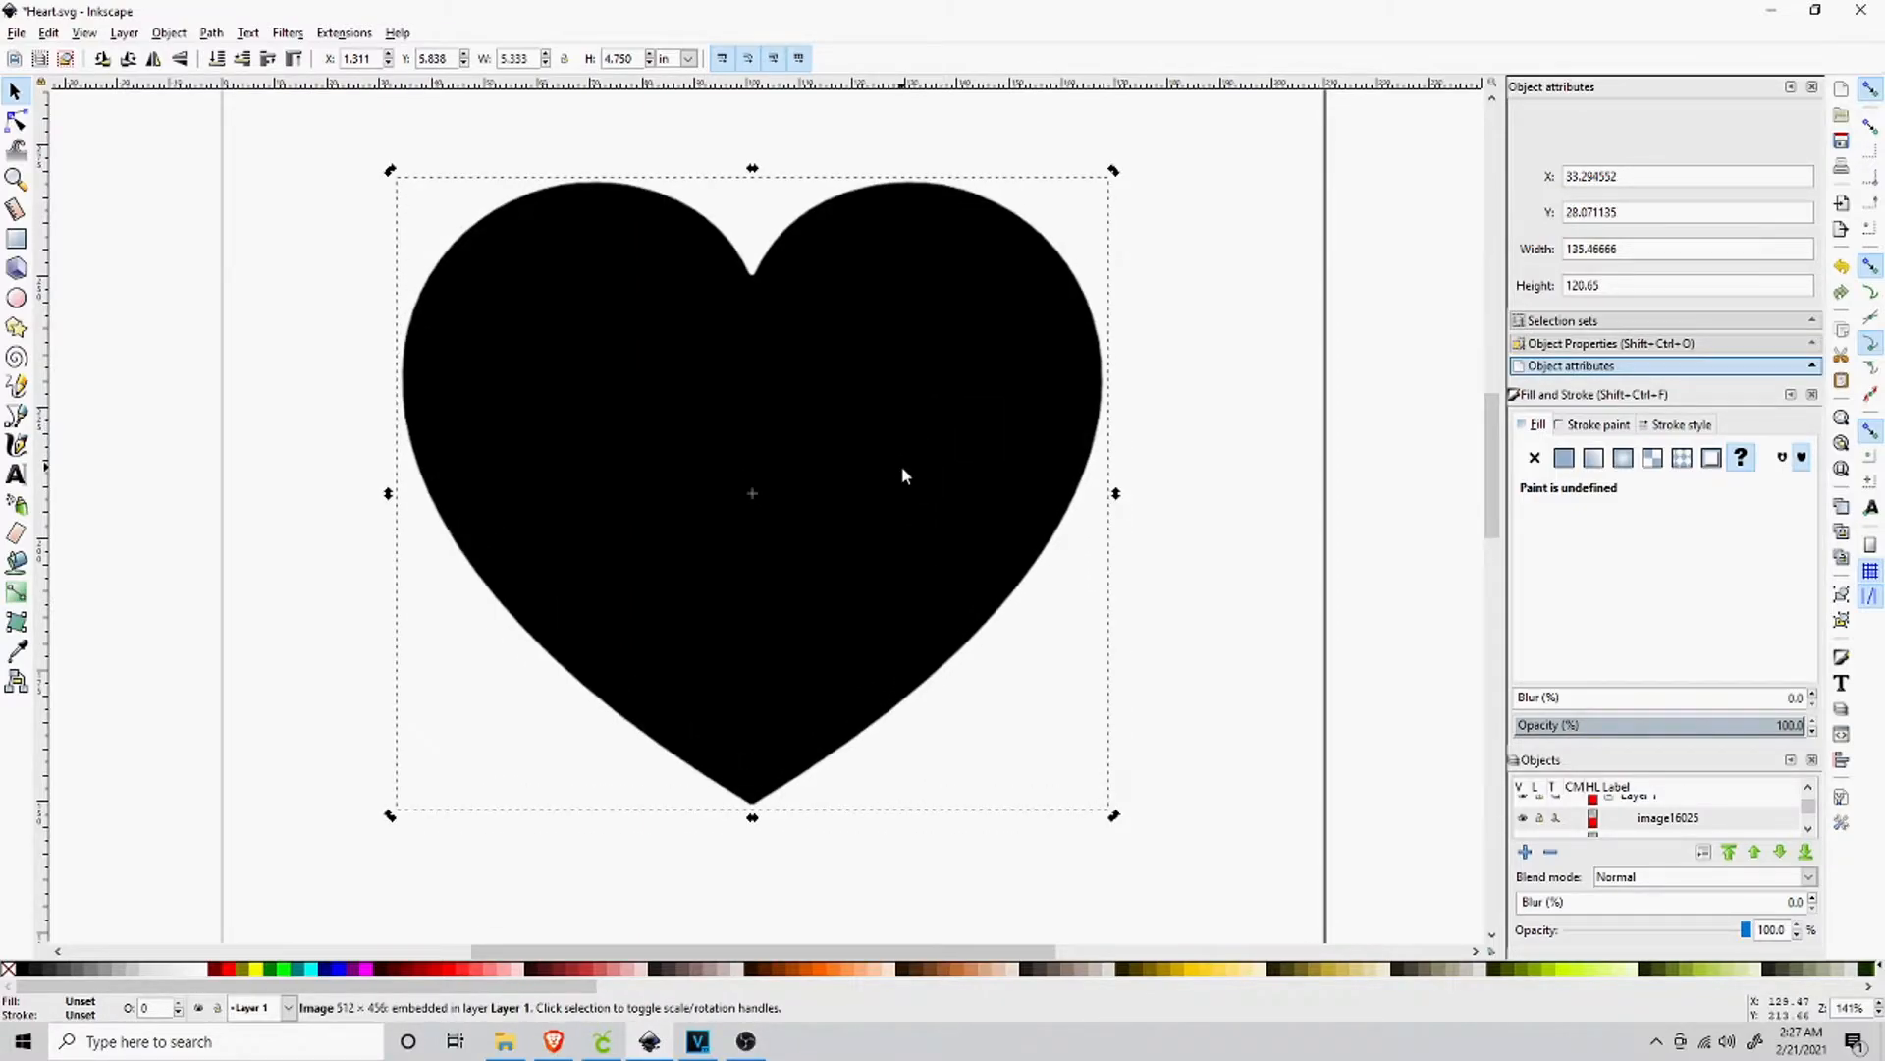
pyautogui.moveTo(872, 486); pyautogui.dragTo(849, 491)
pyautogui.moveTo(917, 349); pyautogui.dragTo(843, 400)
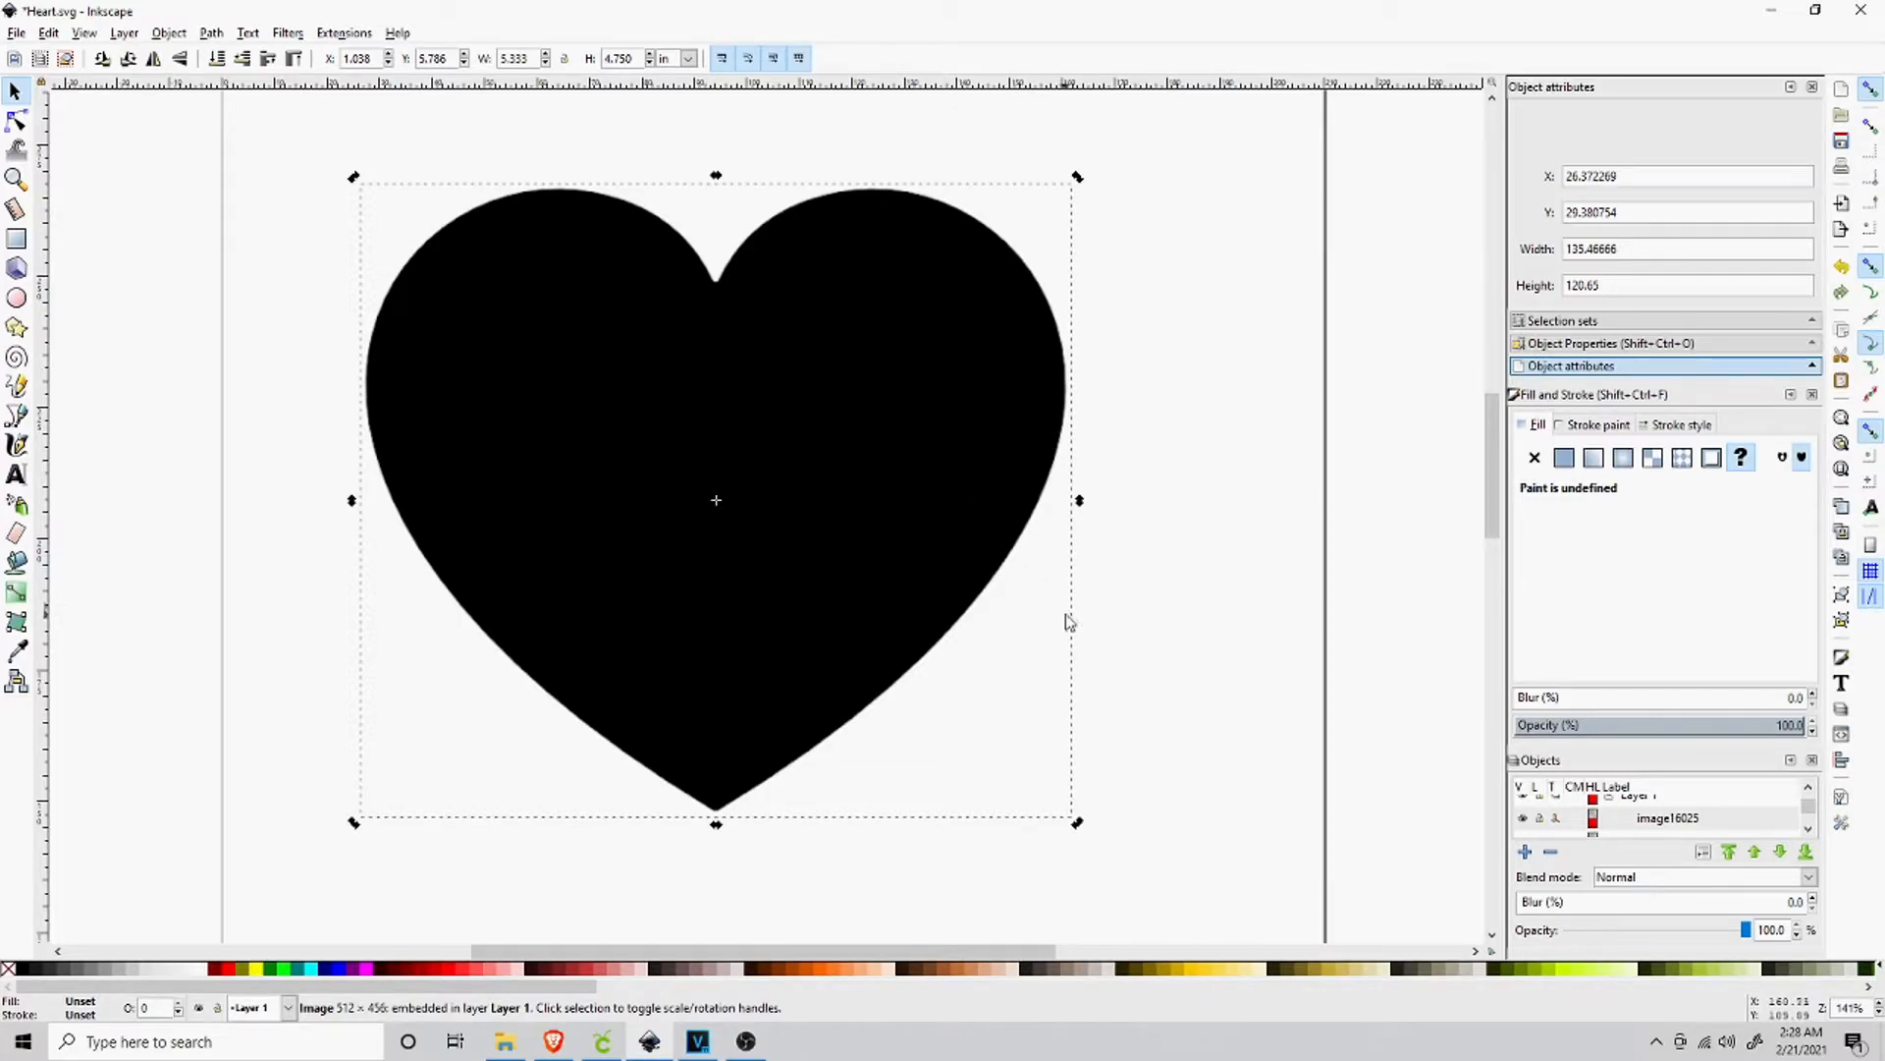
# Trace the heart bitmap into a path with a single-scan brightness cutoff at threshold 0.450, and close the Trace Bitmap dialog.
pyautogui.rightClick(846, 364)
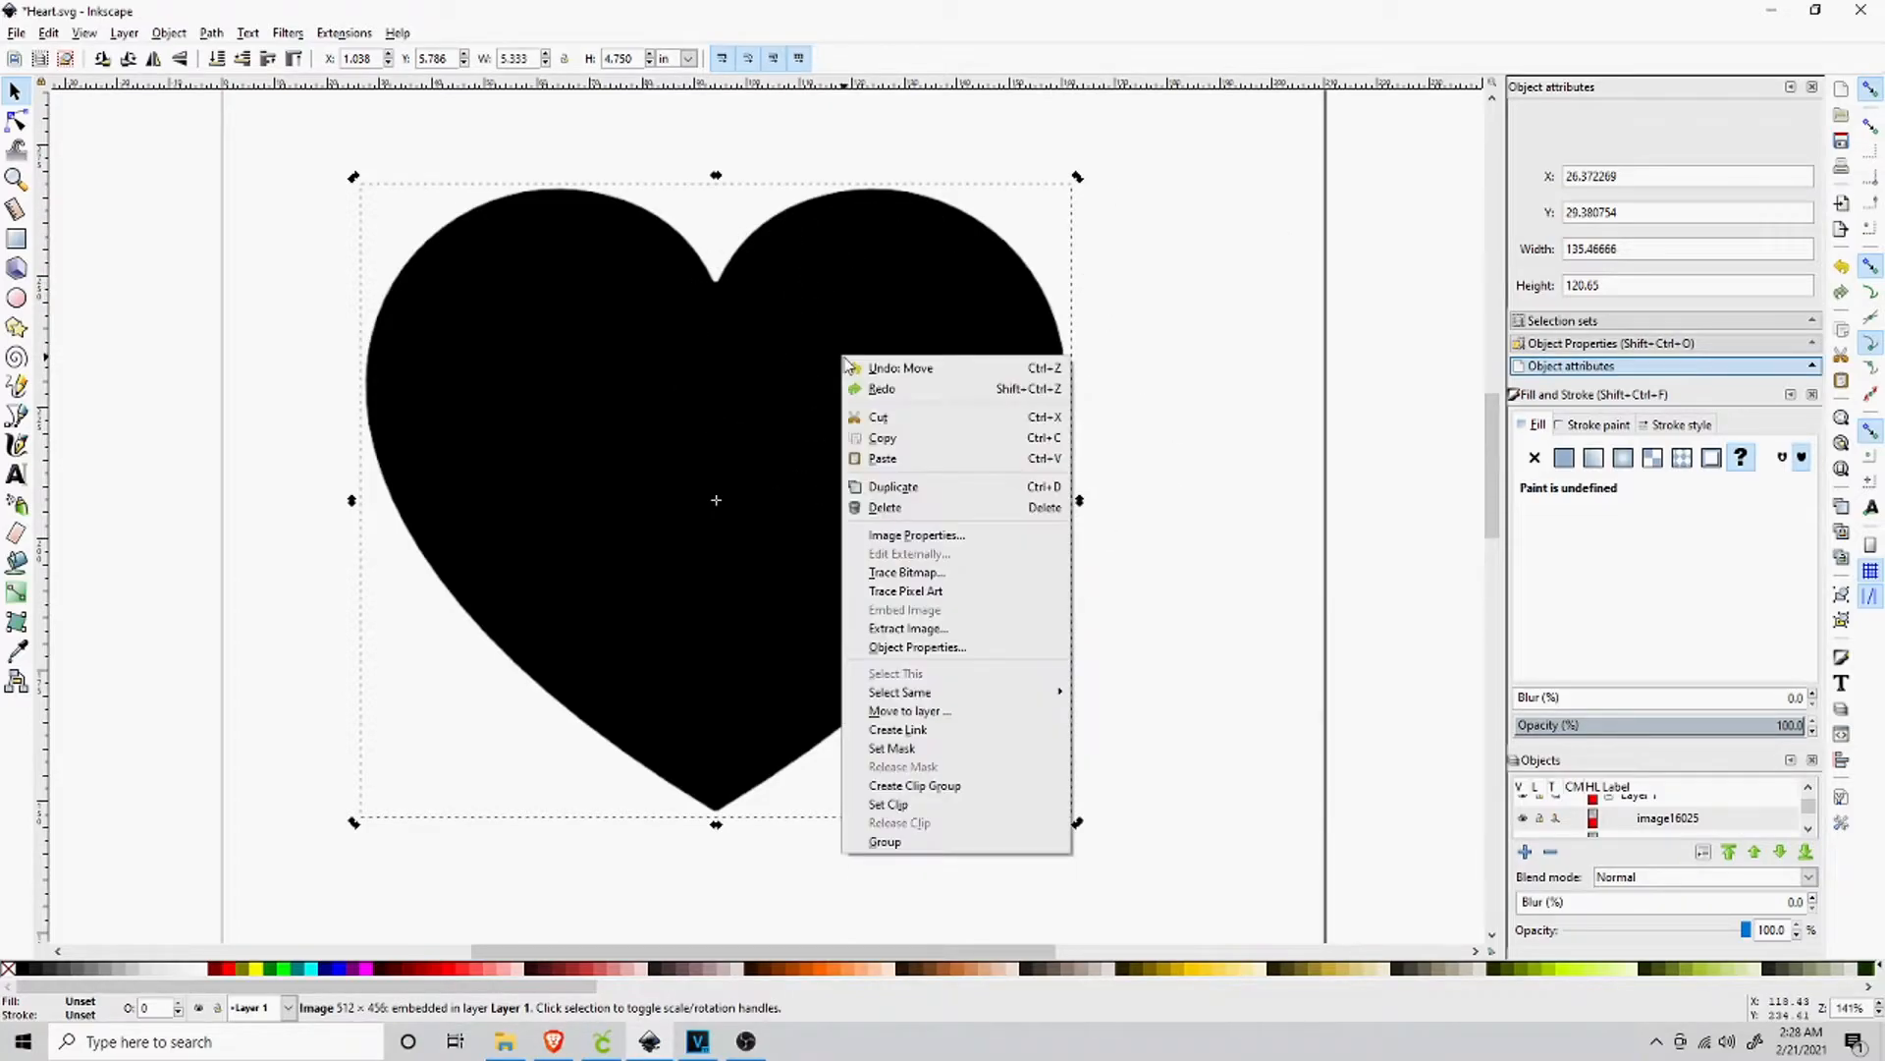
pyautogui.click(923, 579)
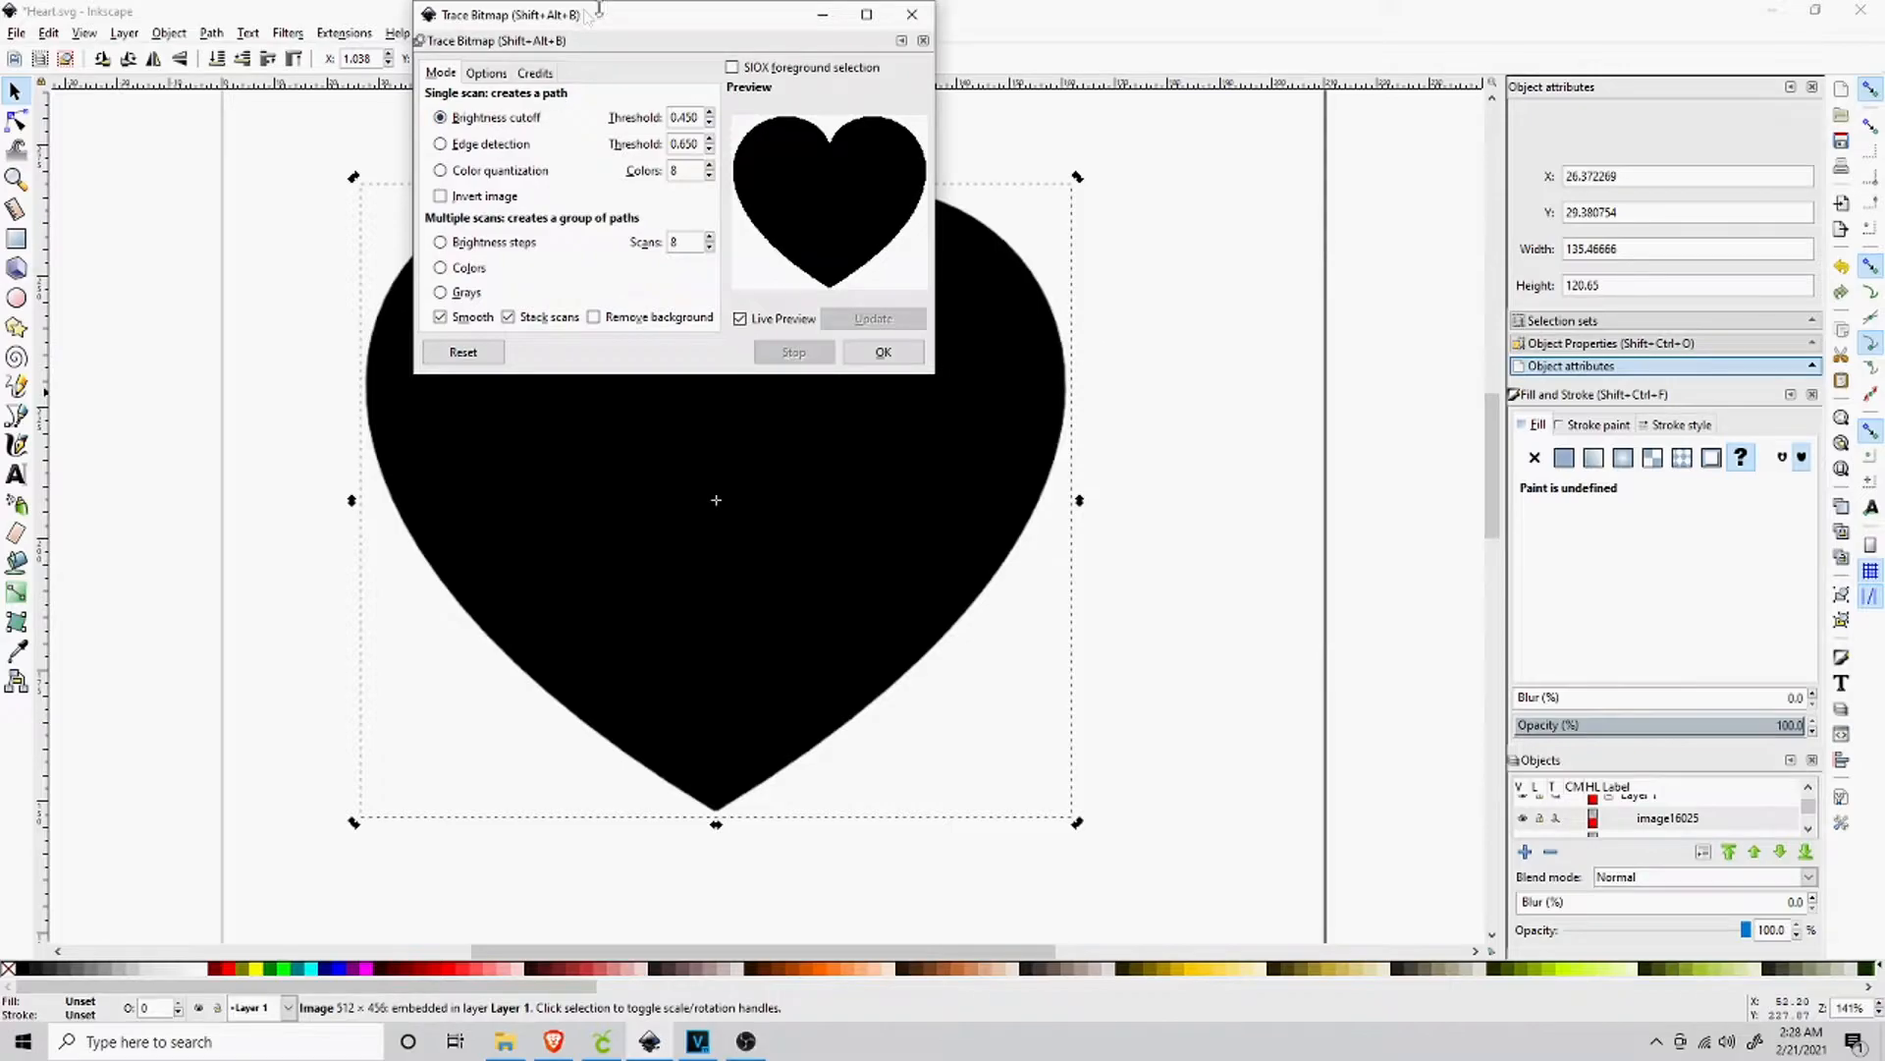
pyautogui.moveTo(620, 21); pyautogui.dragTo(869, 387)
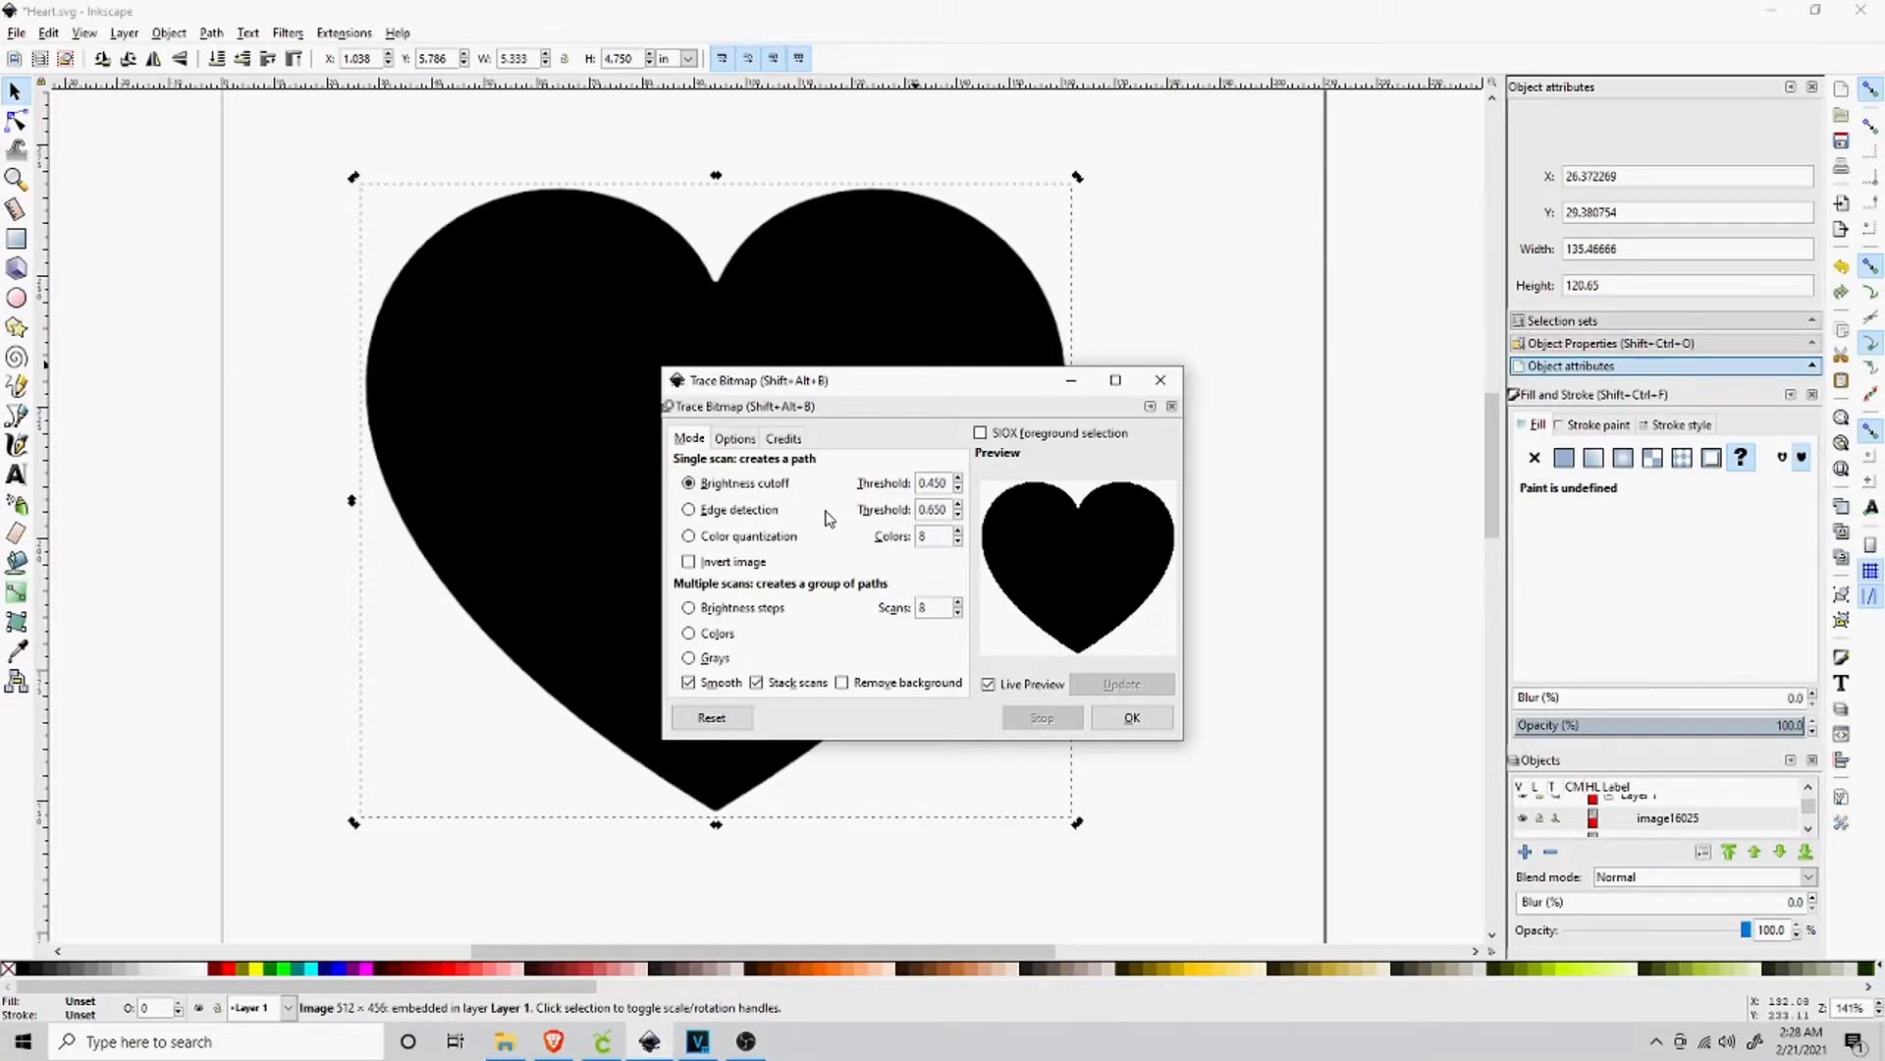
pyautogui.moveTo(929, 392); pyautogui.dragTo(757, 378)
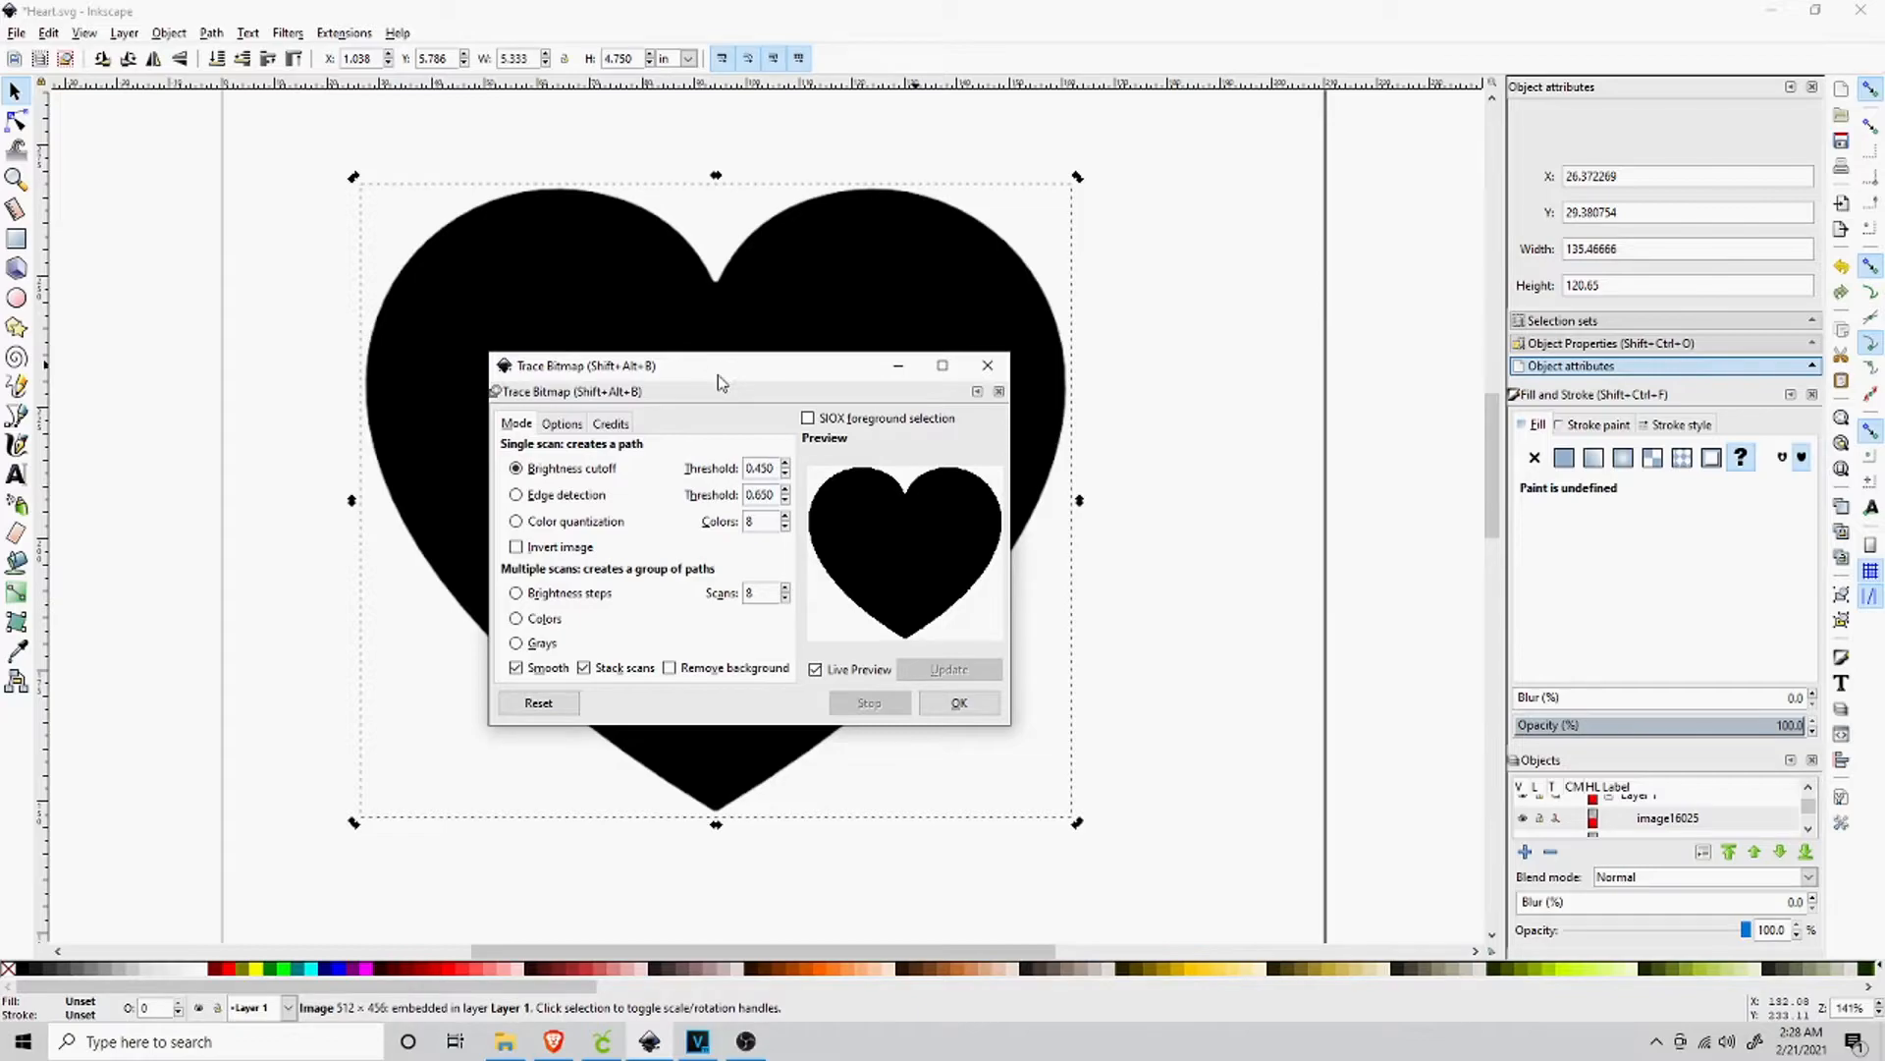
pyautogui.moveTo(747, 374)
pyautogui.mouseDown()
pyautogui.moveTo(602, 458)
pyautogui.moveTo(573, 422)
pyautogui.moveTo(532, 414)
pyautogui.moveTo(514, 341)
pyautogui.moveTo(473, 305)
pyautogui.moveTo(485, 350)
pyautogui.moveTo(511, 333)
pyautogui.mouseUp()
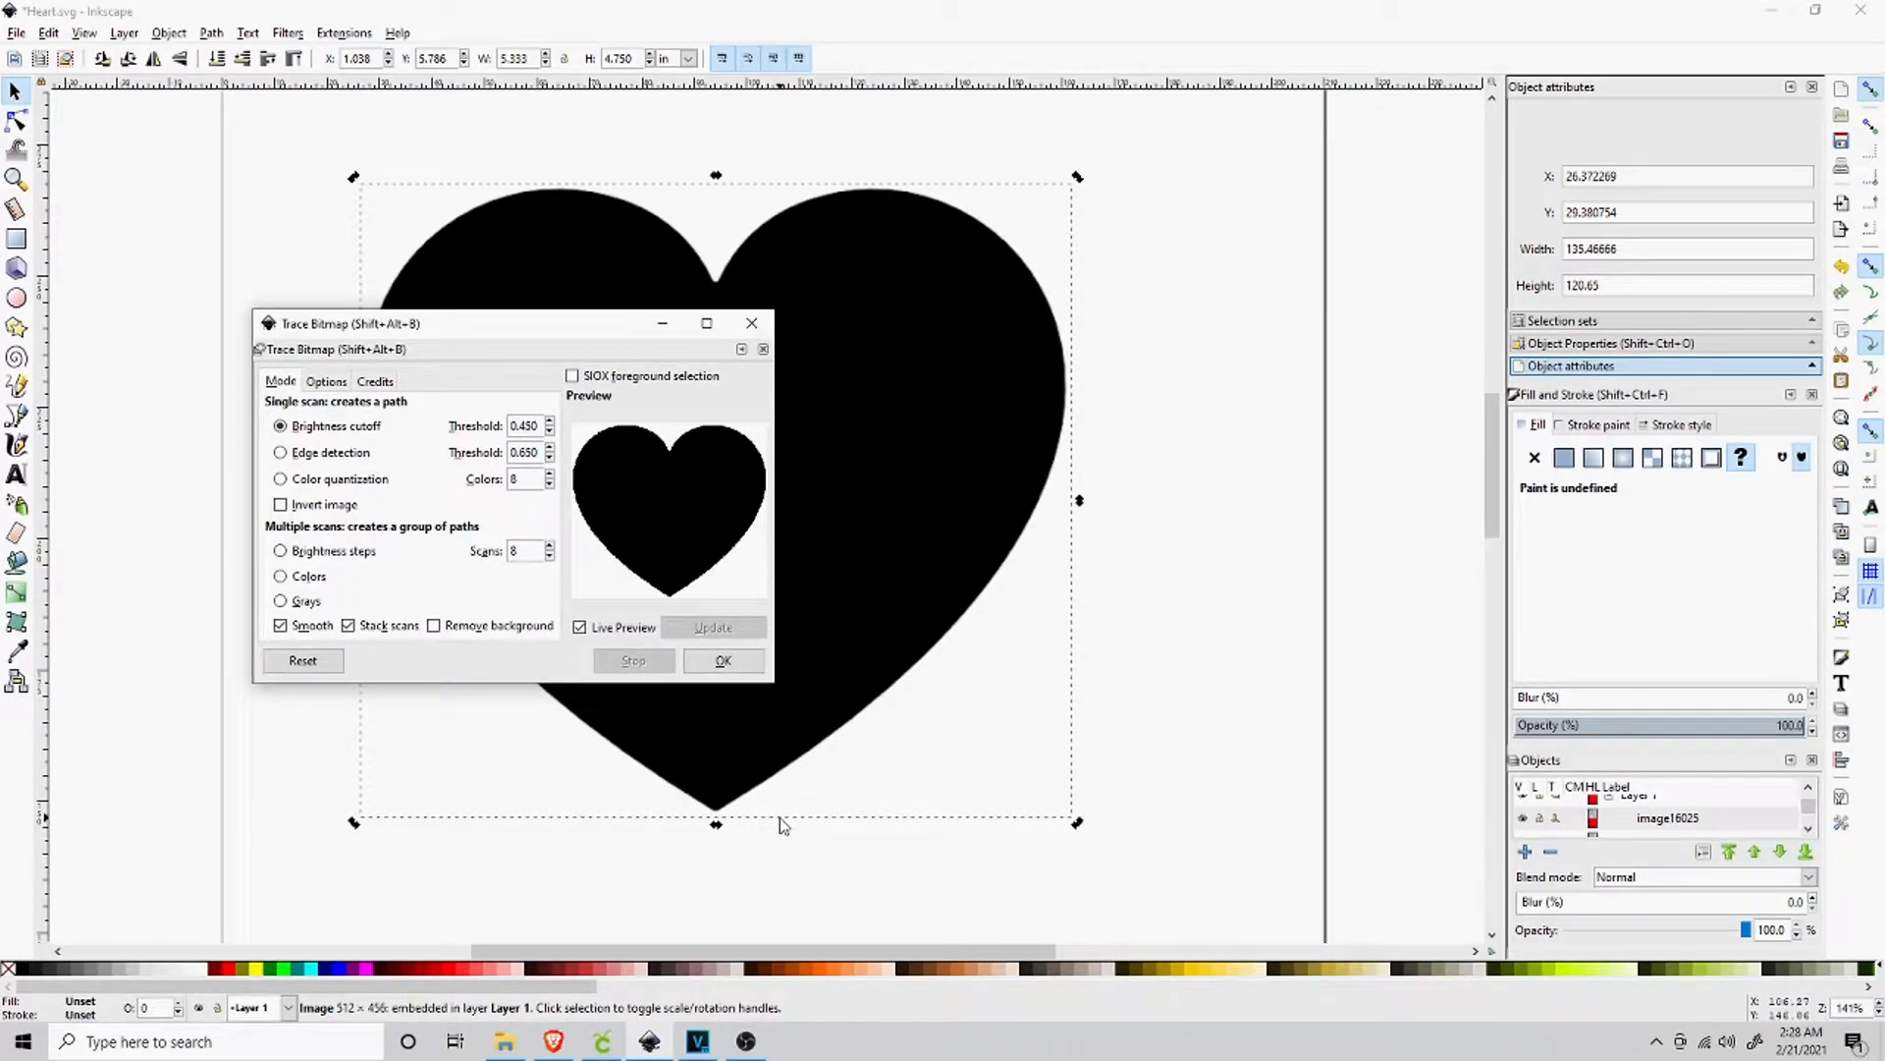
pyautogui.click(722, 661)
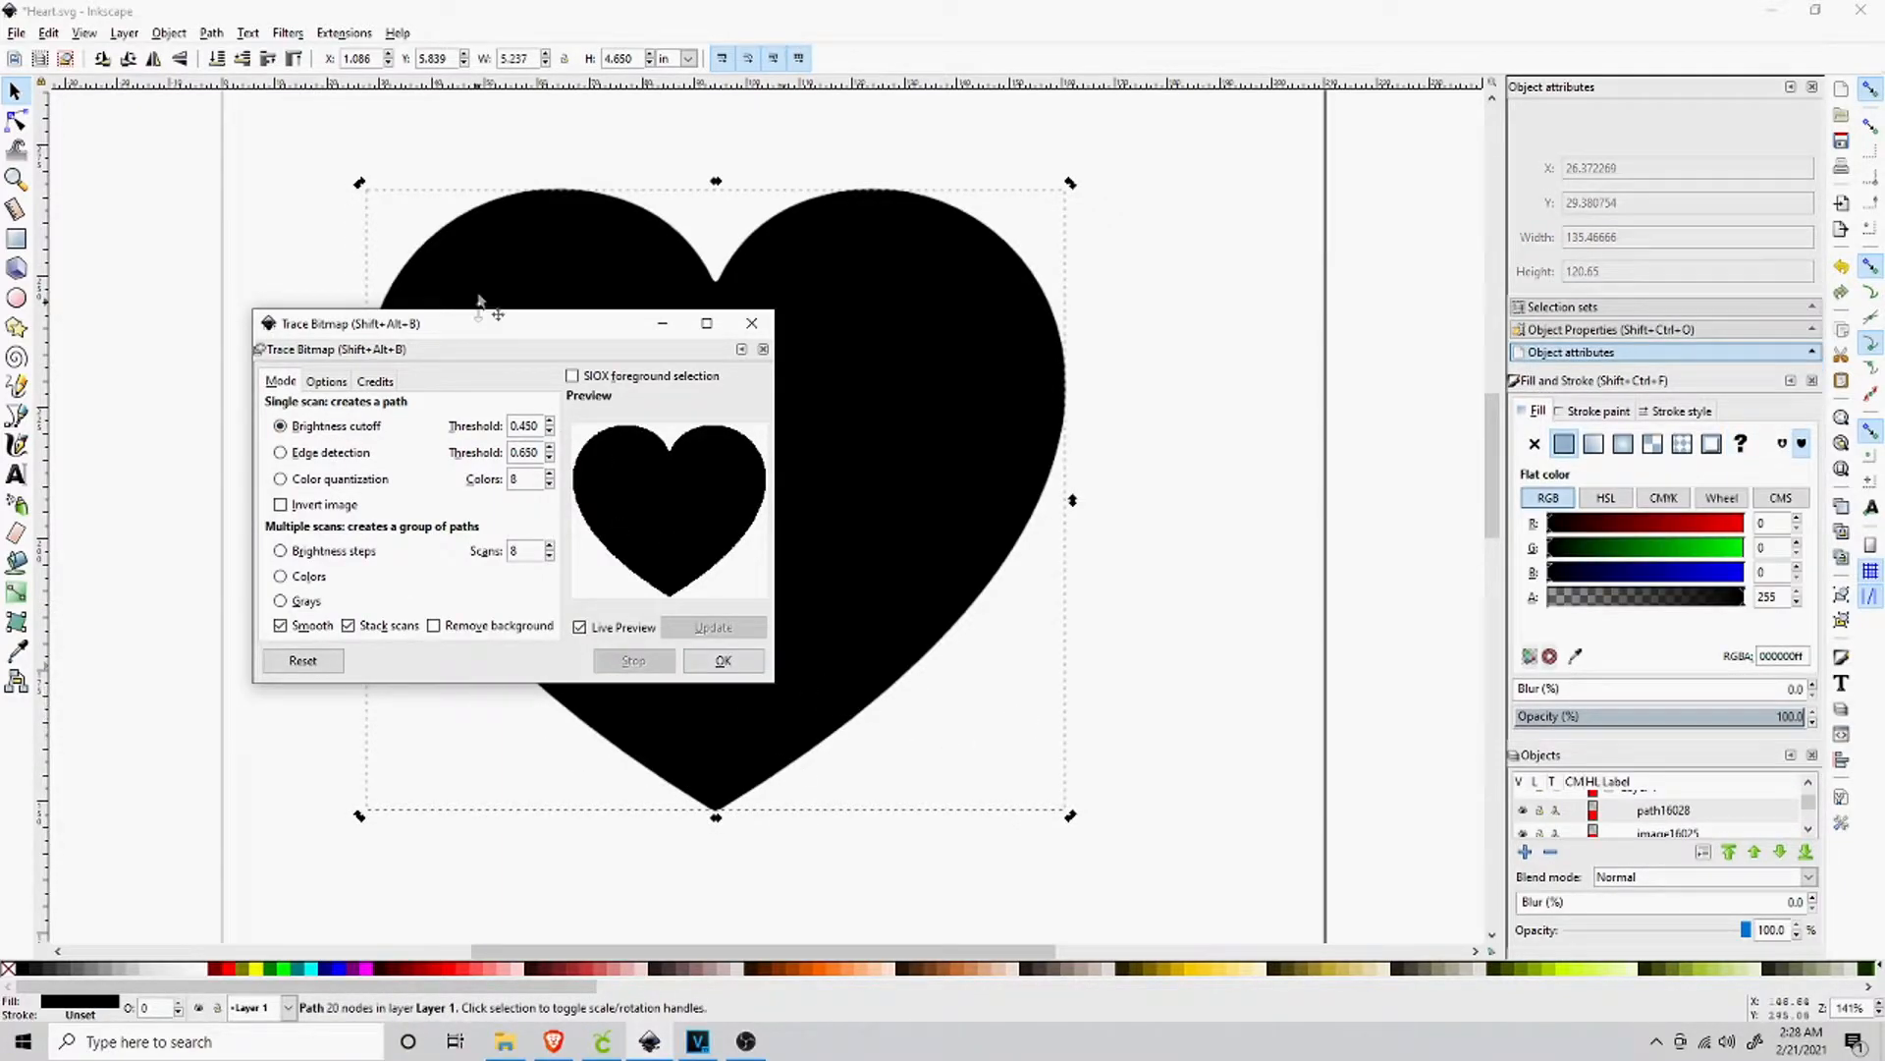
pyautogui.click(752, 323)
# Separate the traced heart path from the original bitmap and delete the bitmap image.
pyautogui.moveTo(864, 413)
pyautogui.mouseDown()
pyautogui.moveTo(1072, 451)
pyautogui.moveTo(1166, 445)
pyautogui.moveTo(1276, 534)
pyautogui.moveTo(1145, 345)
pyautogui.moveTo(1177, 363)
pyautogui.mouseUp()
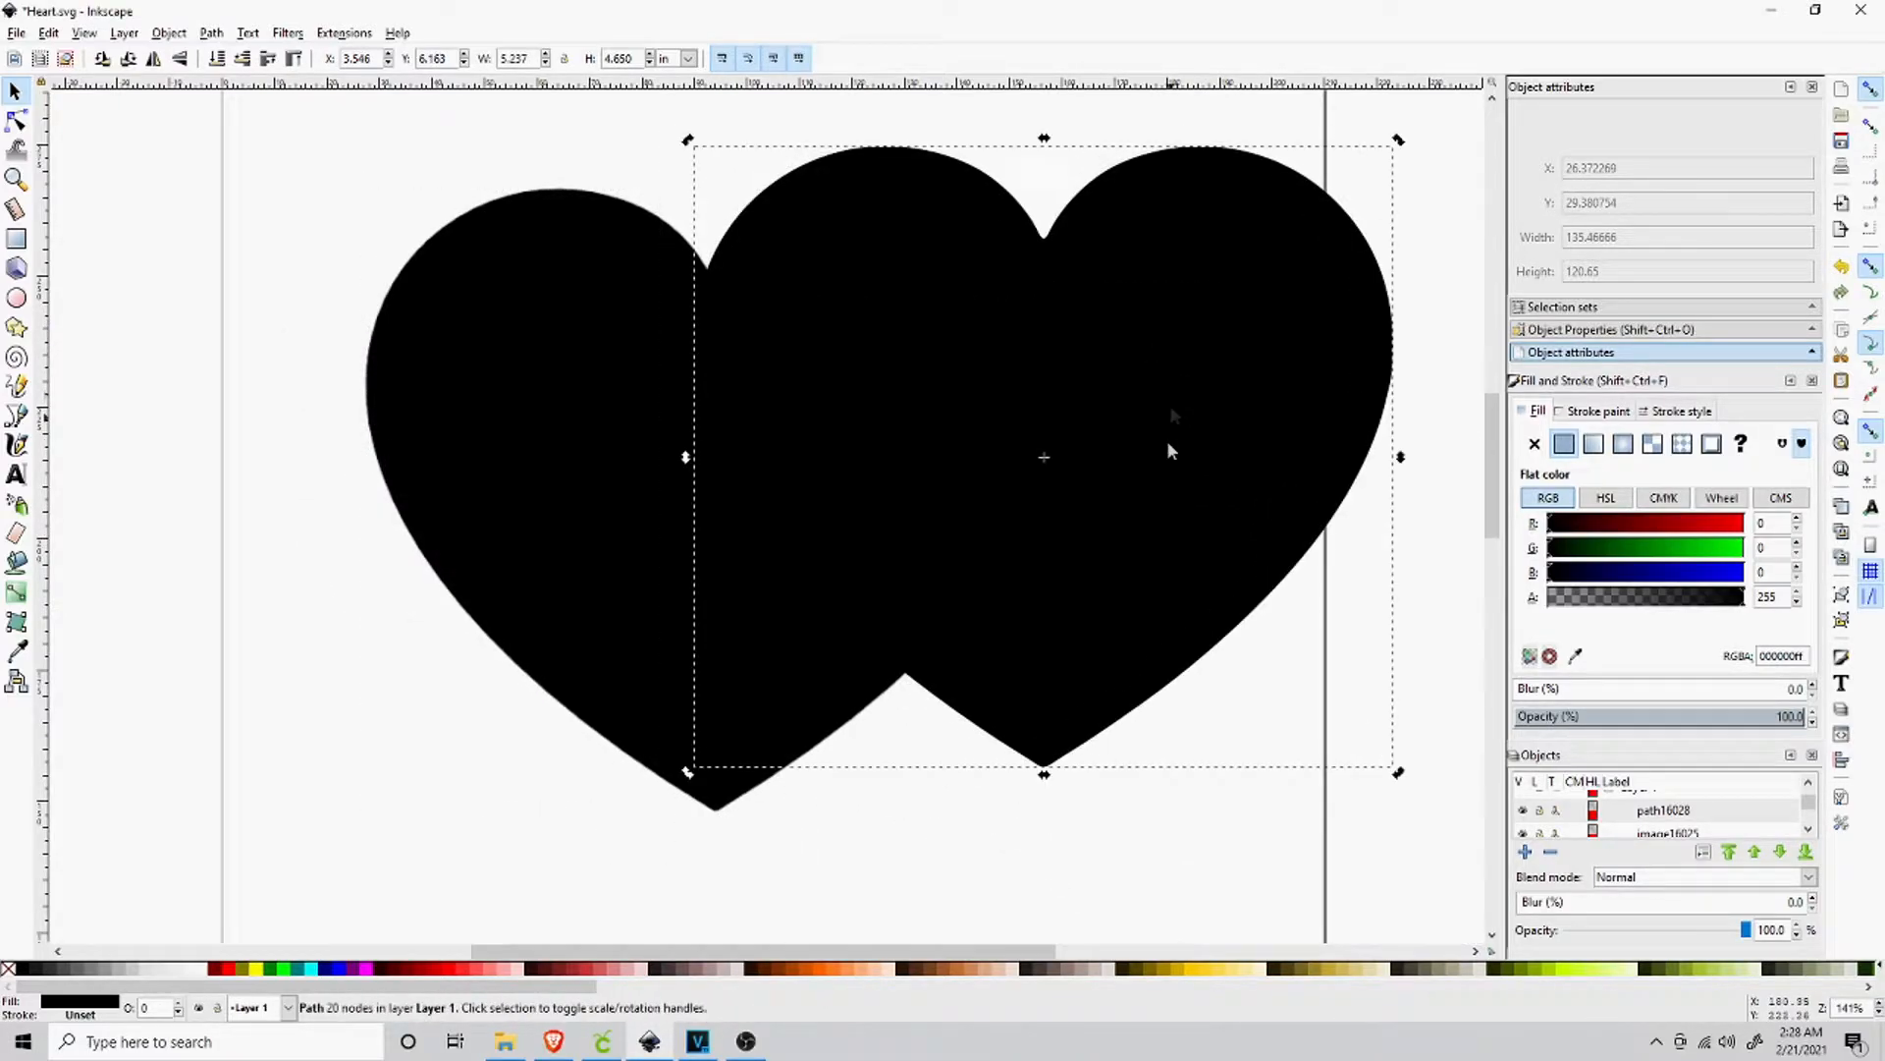
pyautogui.click(398, 590)
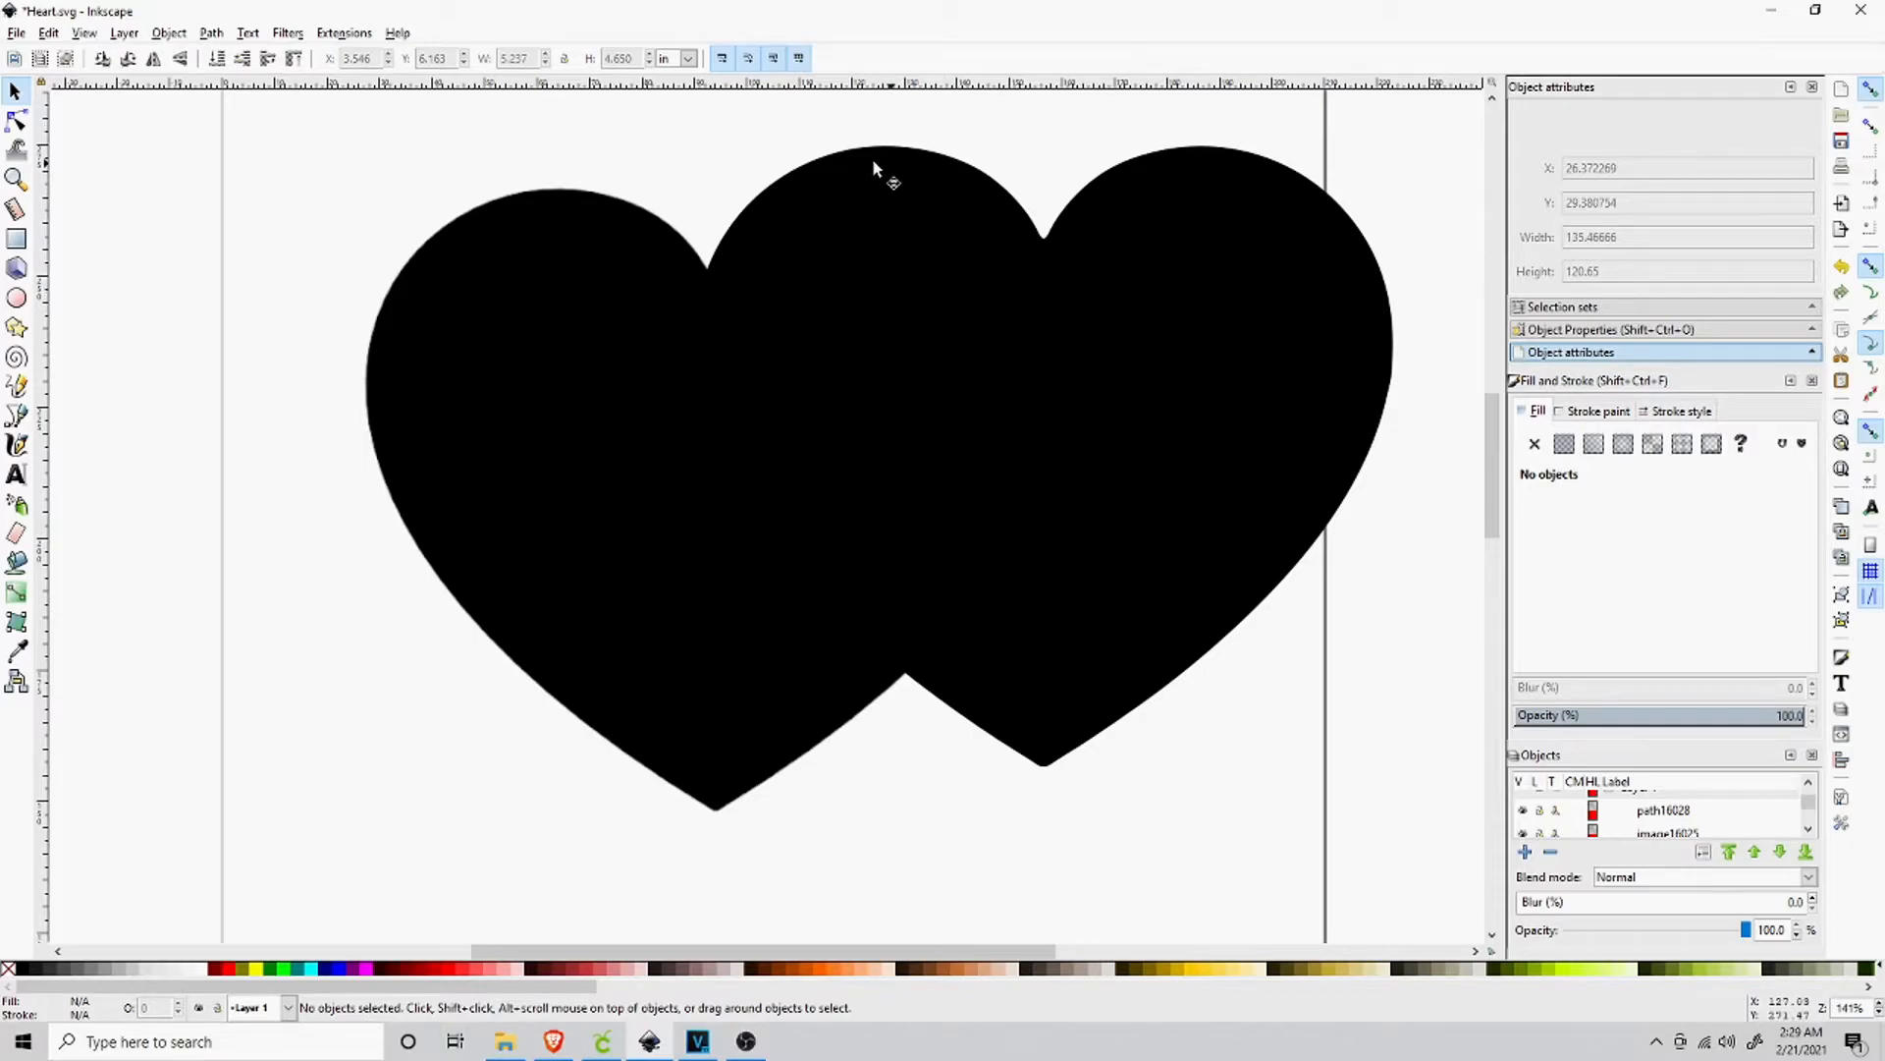
pyautogui.click(450, 308)
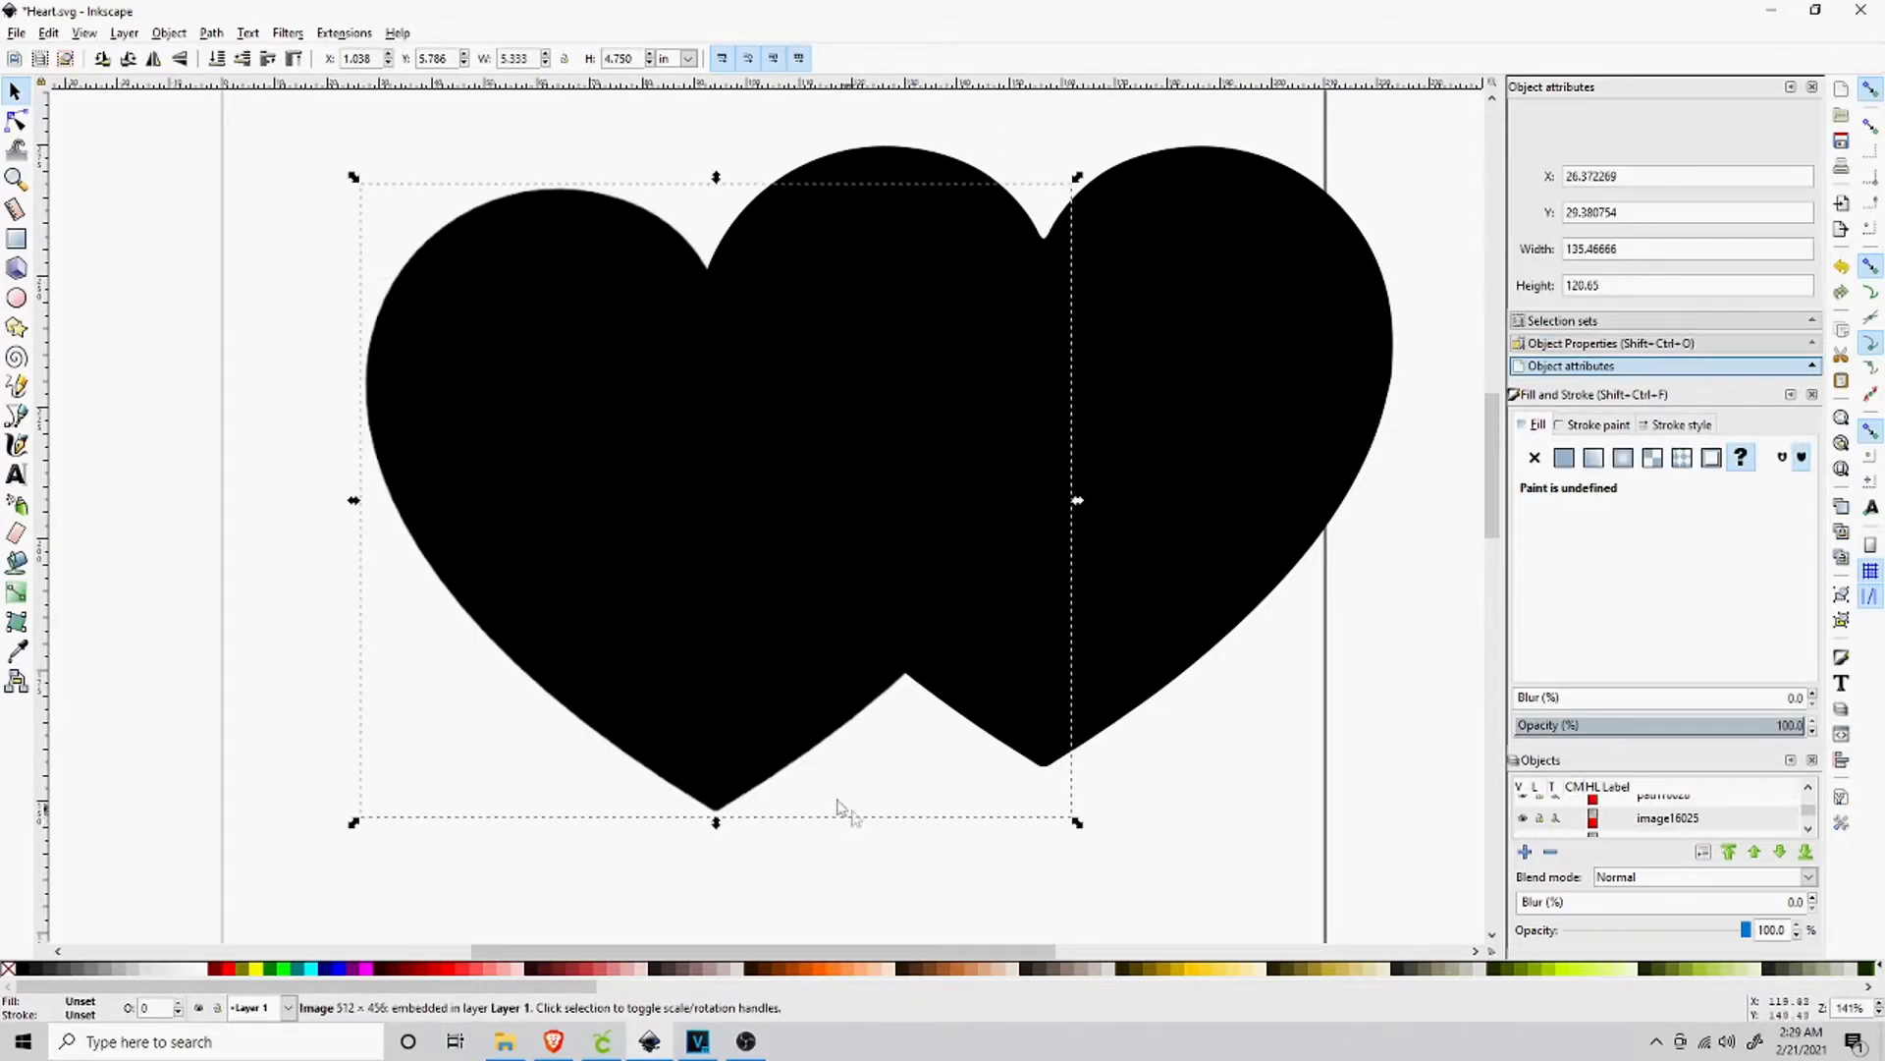
pyautogui.moveTo(538, 560); pyautogui.dragTo(335, 545)
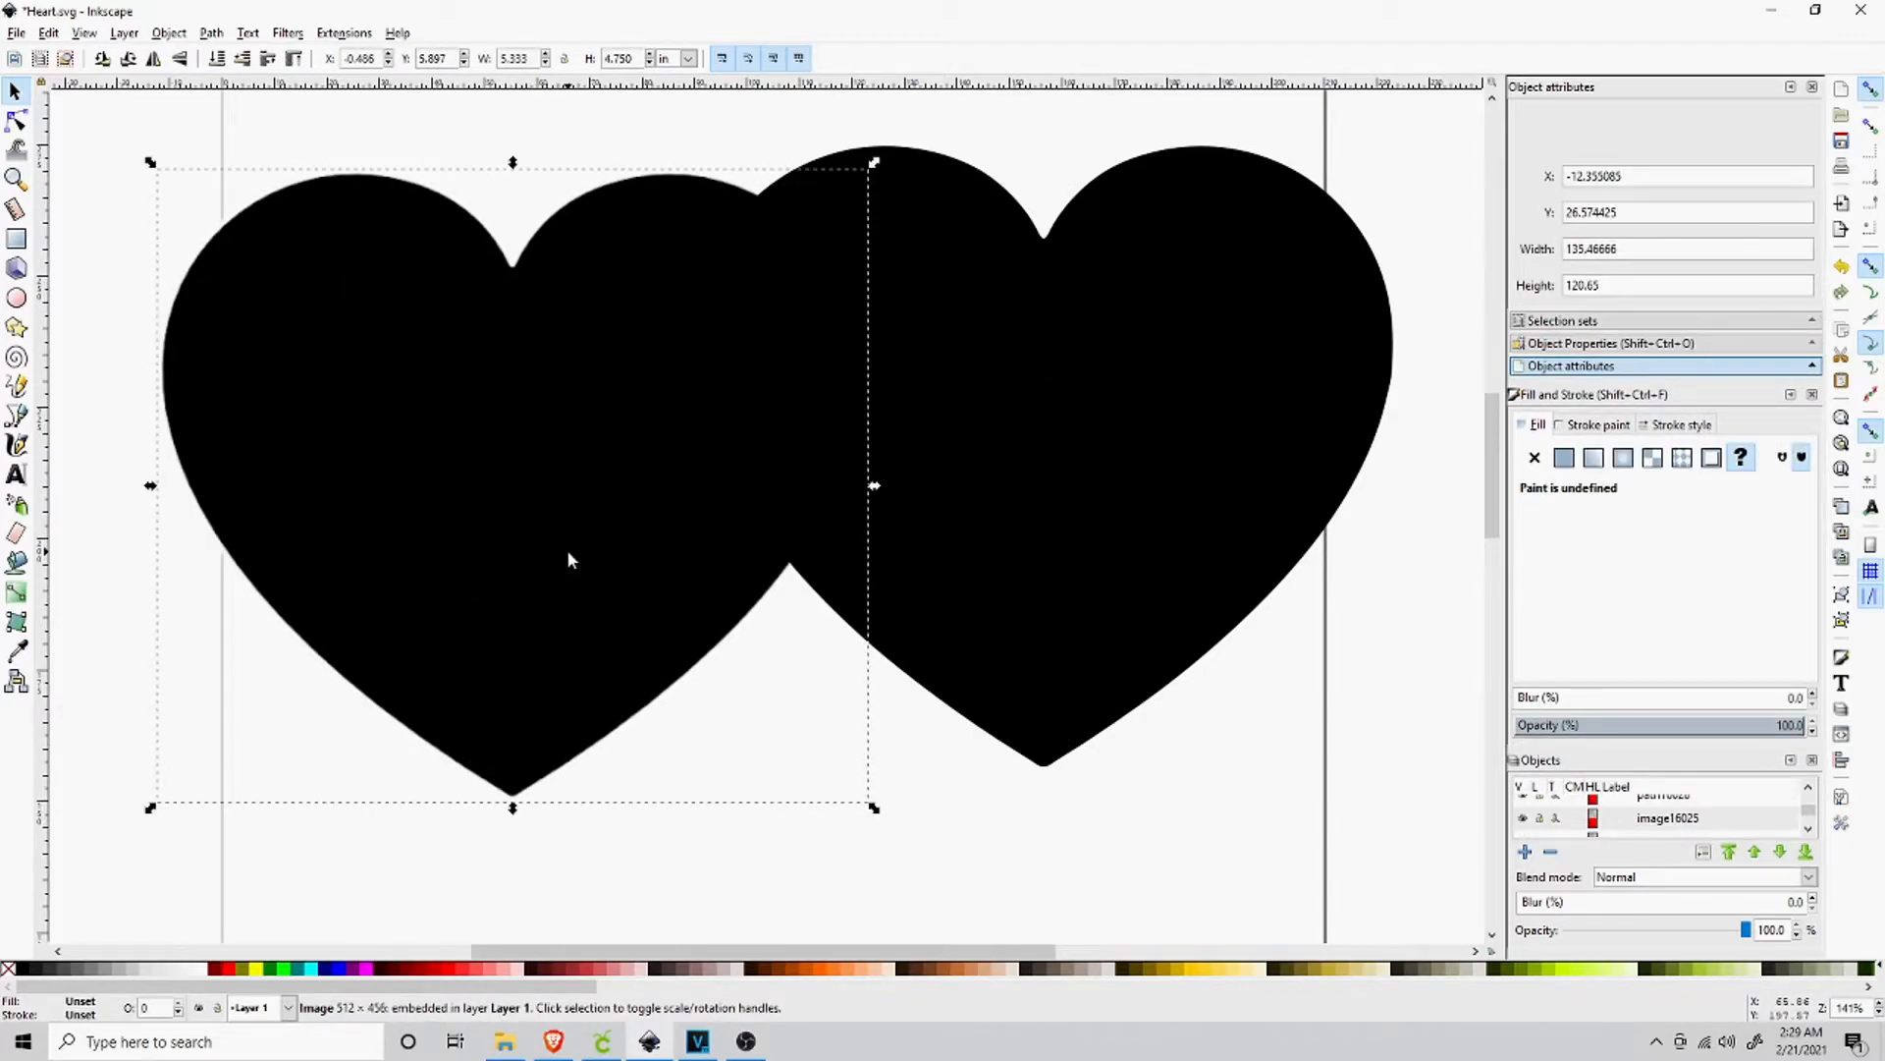
pyautogui.press('Delete')
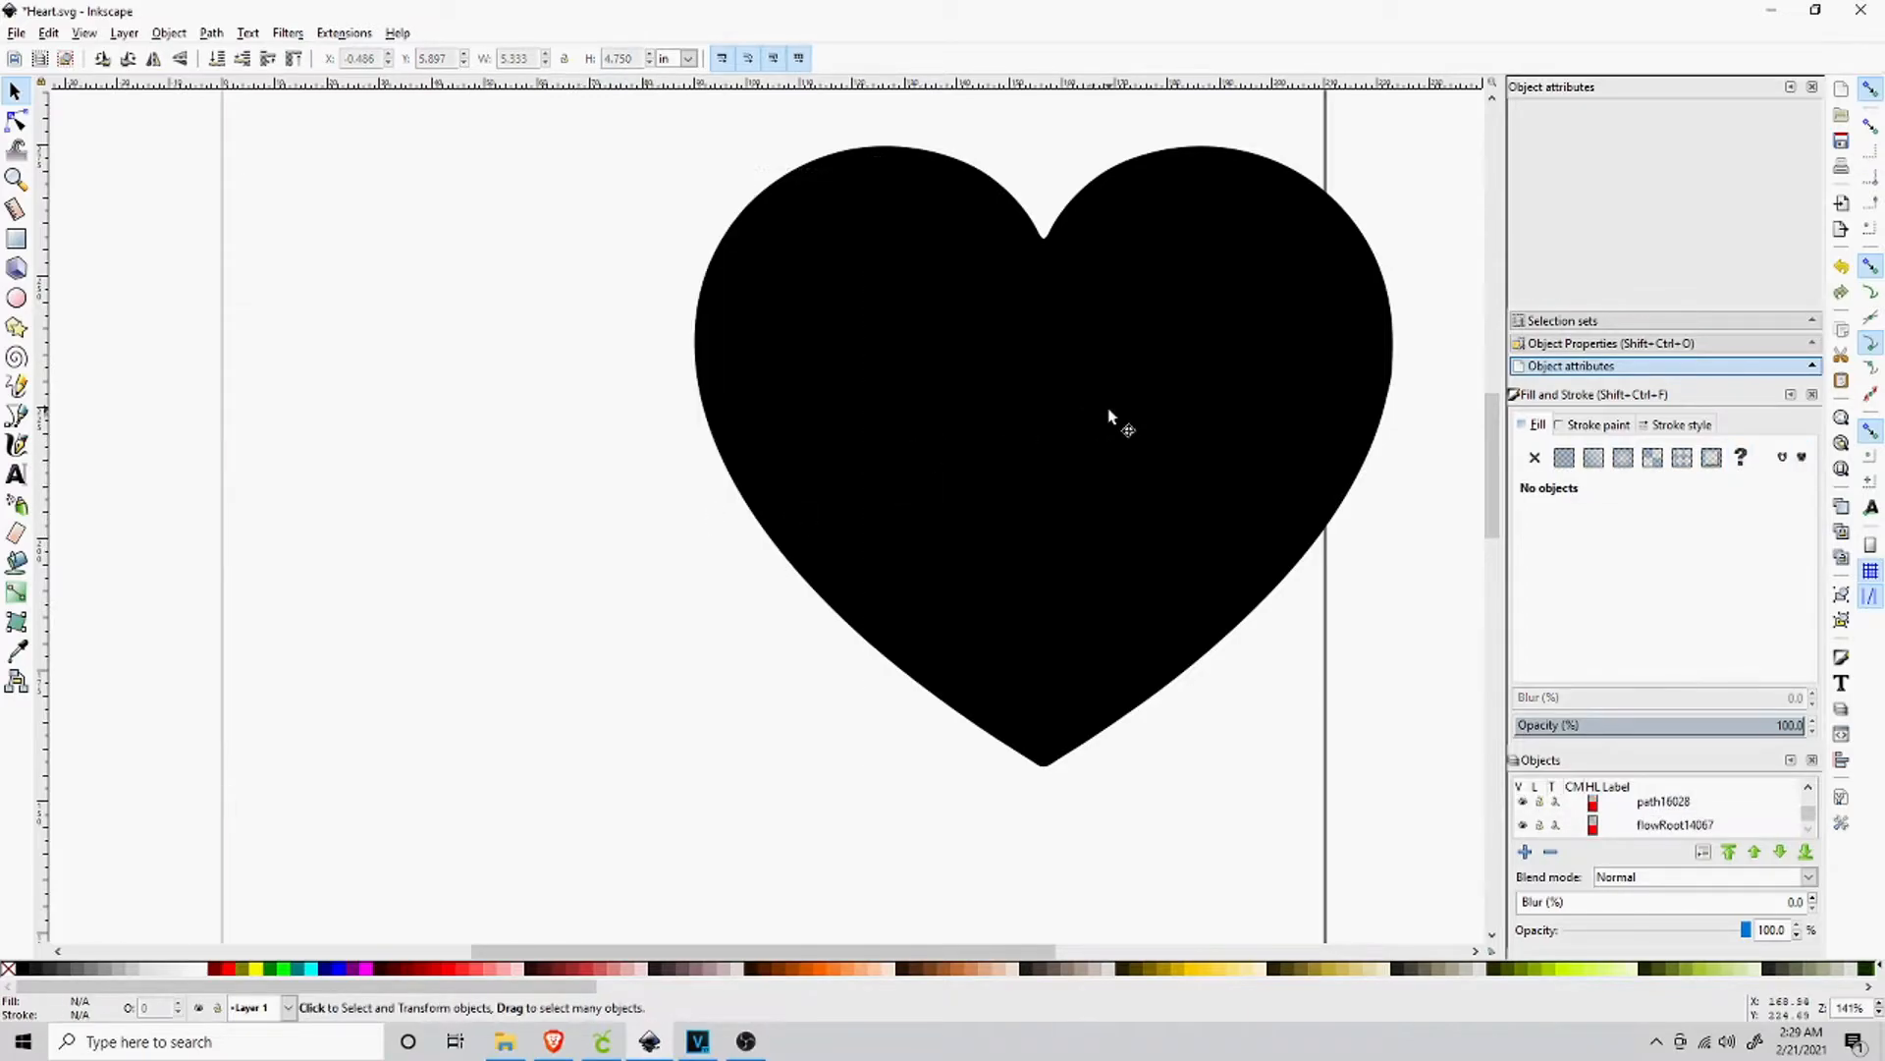
# Move the traced heart path back to the middle of the page.
pyautogui.click(1136, 409)
pyautogui.moveTo(1136, 409); pyautogui.dragTo(882, 463)
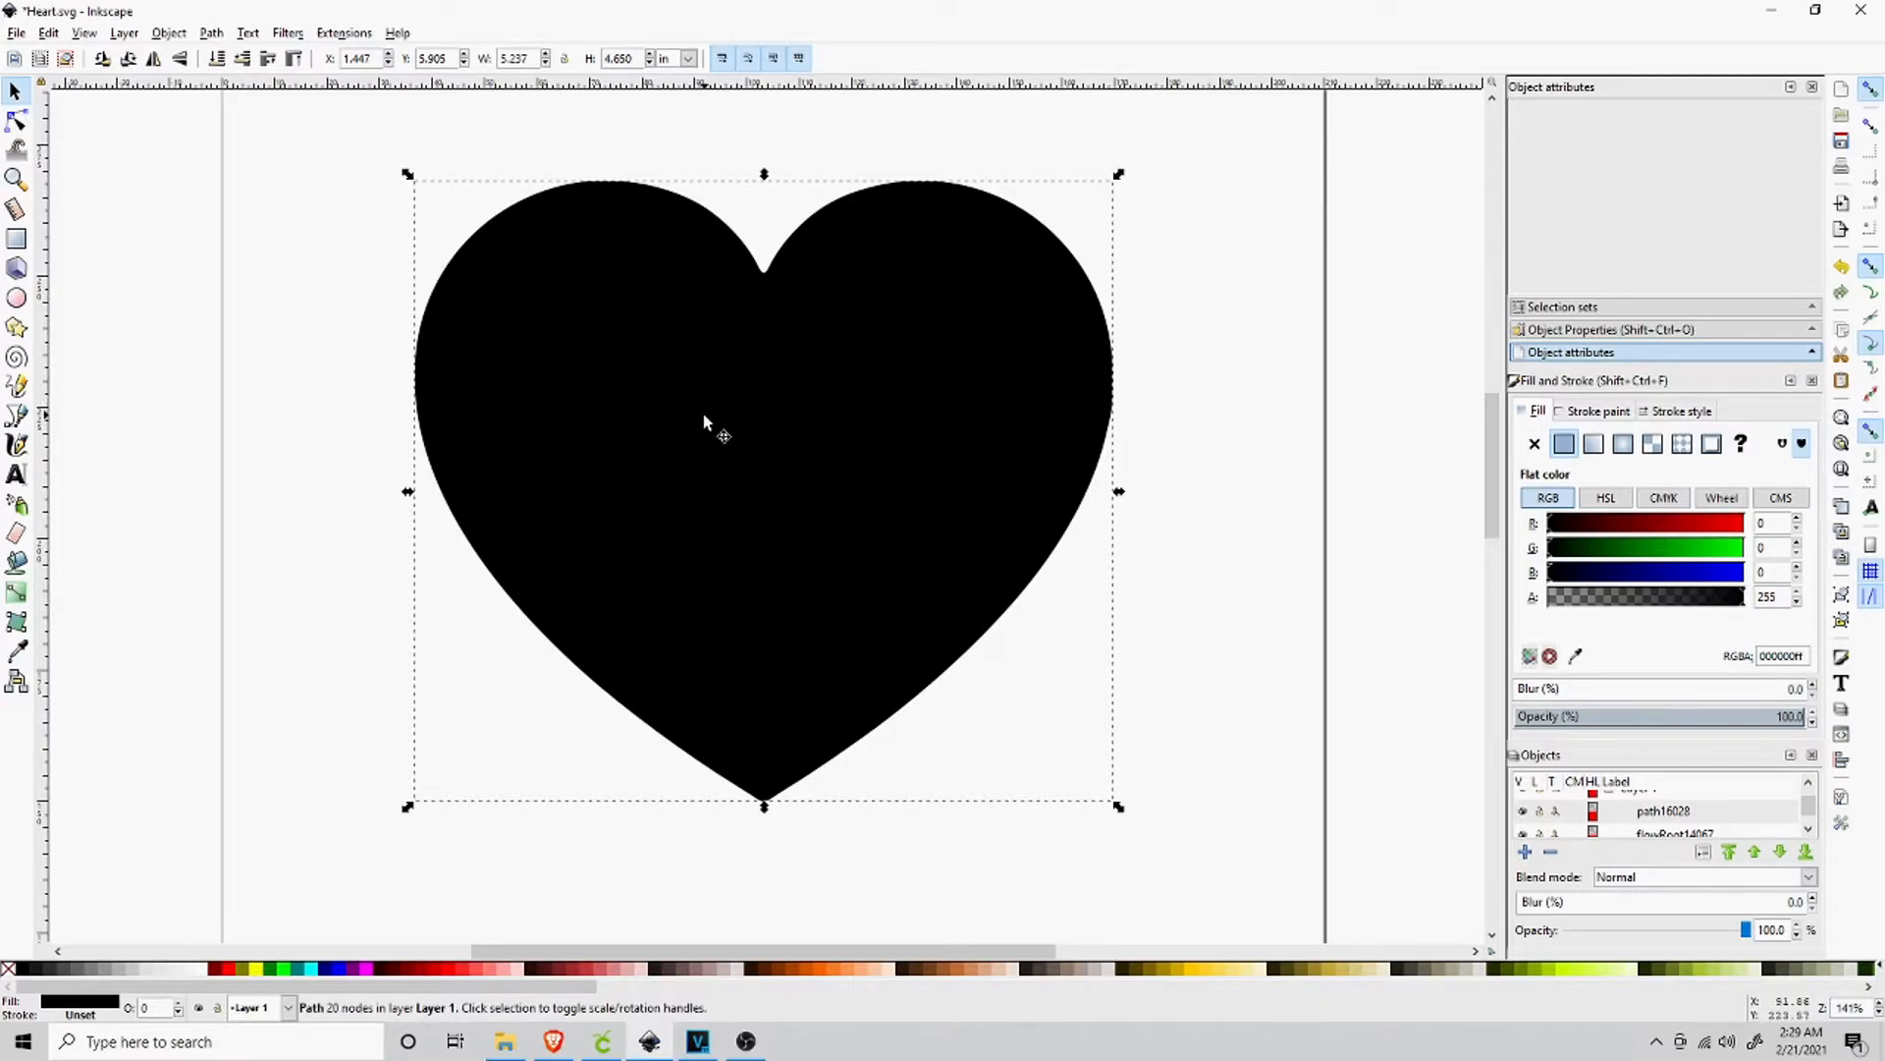
pyautogui.moveTo(758, 416); pyautogui.dragTo(758, 424)
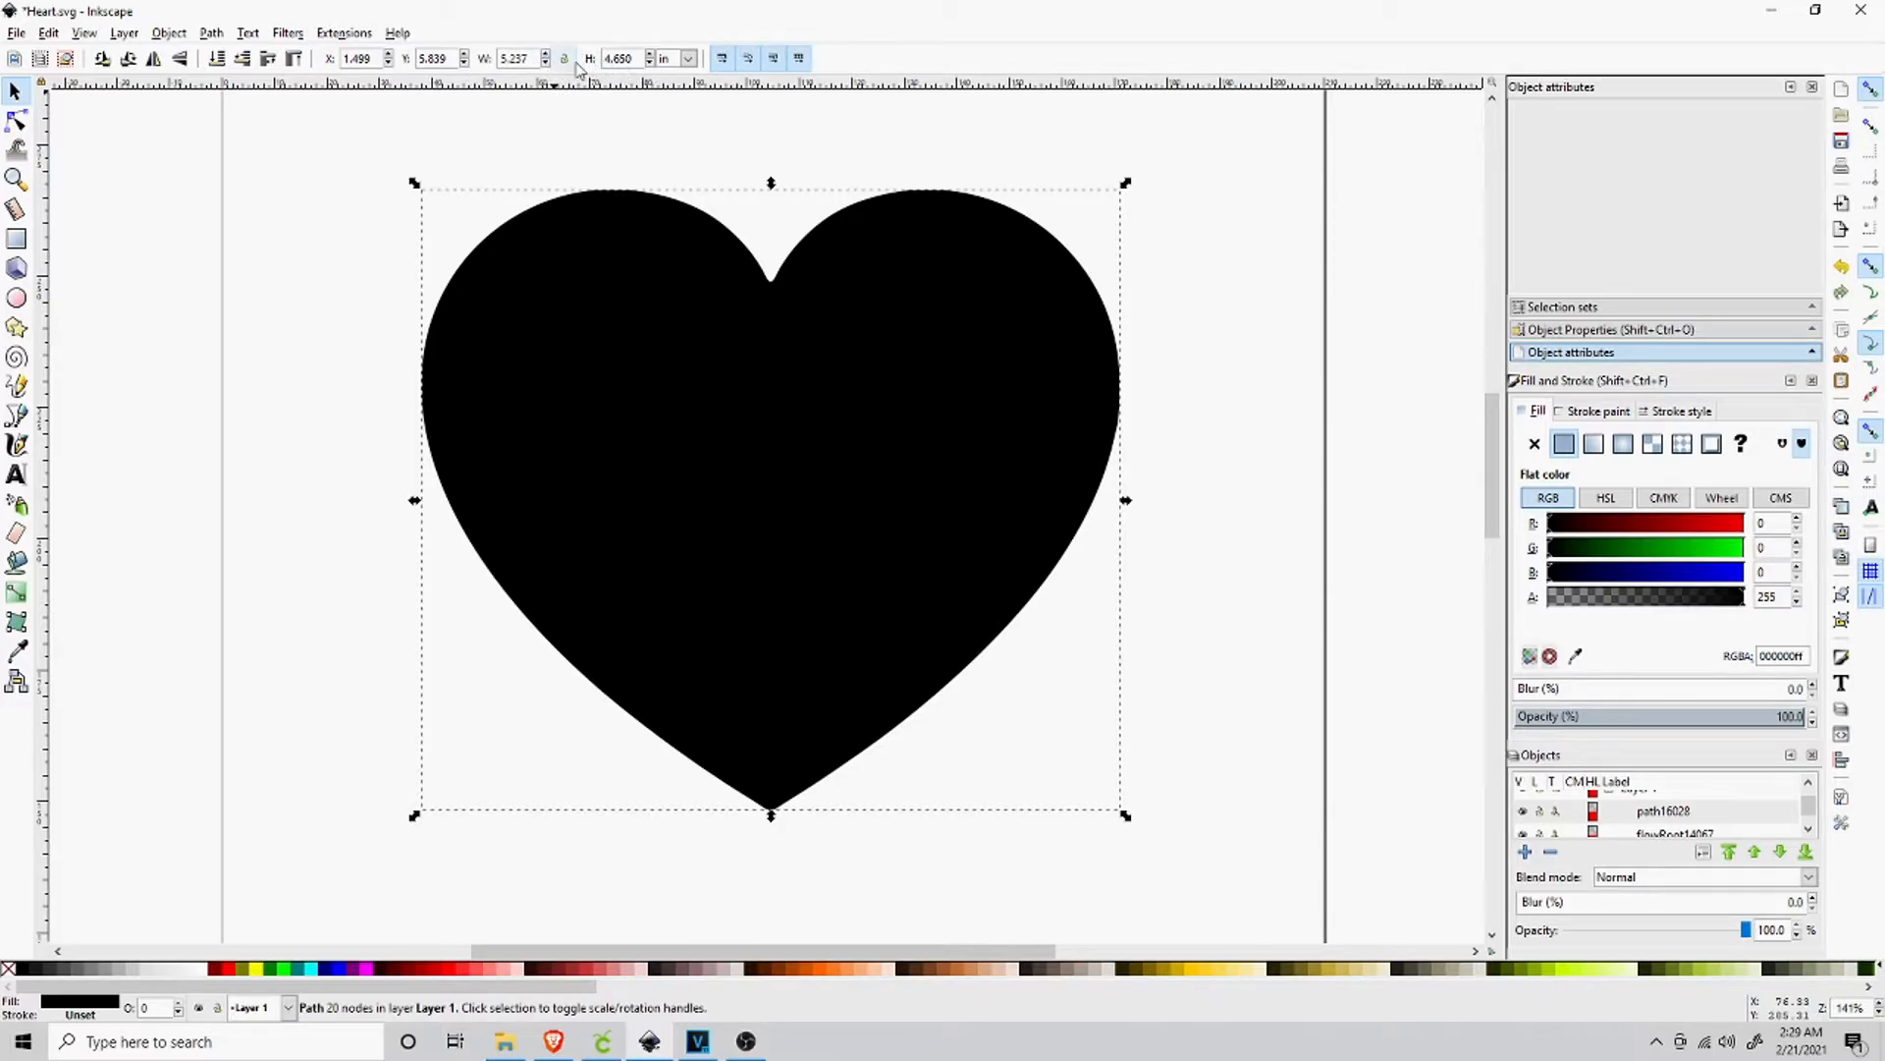
# Resize the heart path to 5 in wide and 4 in high.
pyautogui.doubleClick(520, 58)
pyautogui.write('5')
pyautogui.press('Tab')
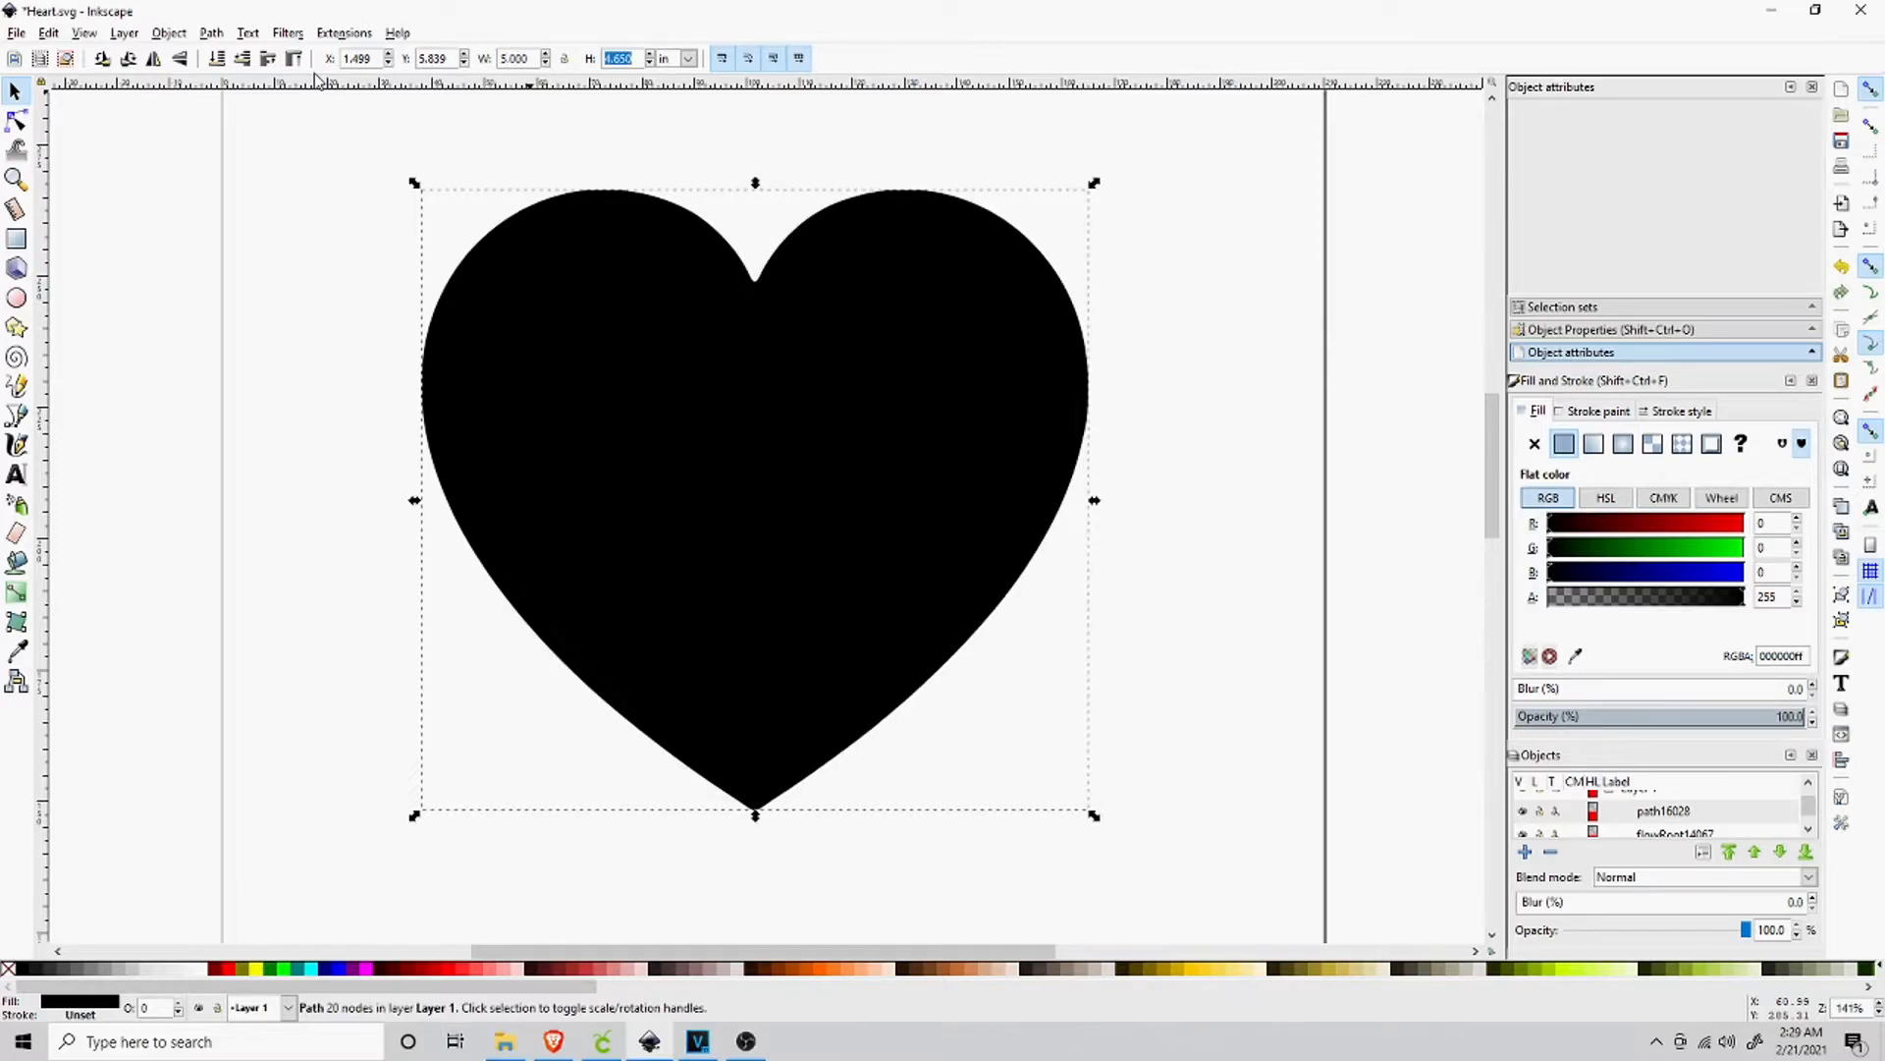
pyautogui.write('4')
pyautogui.press('Return')
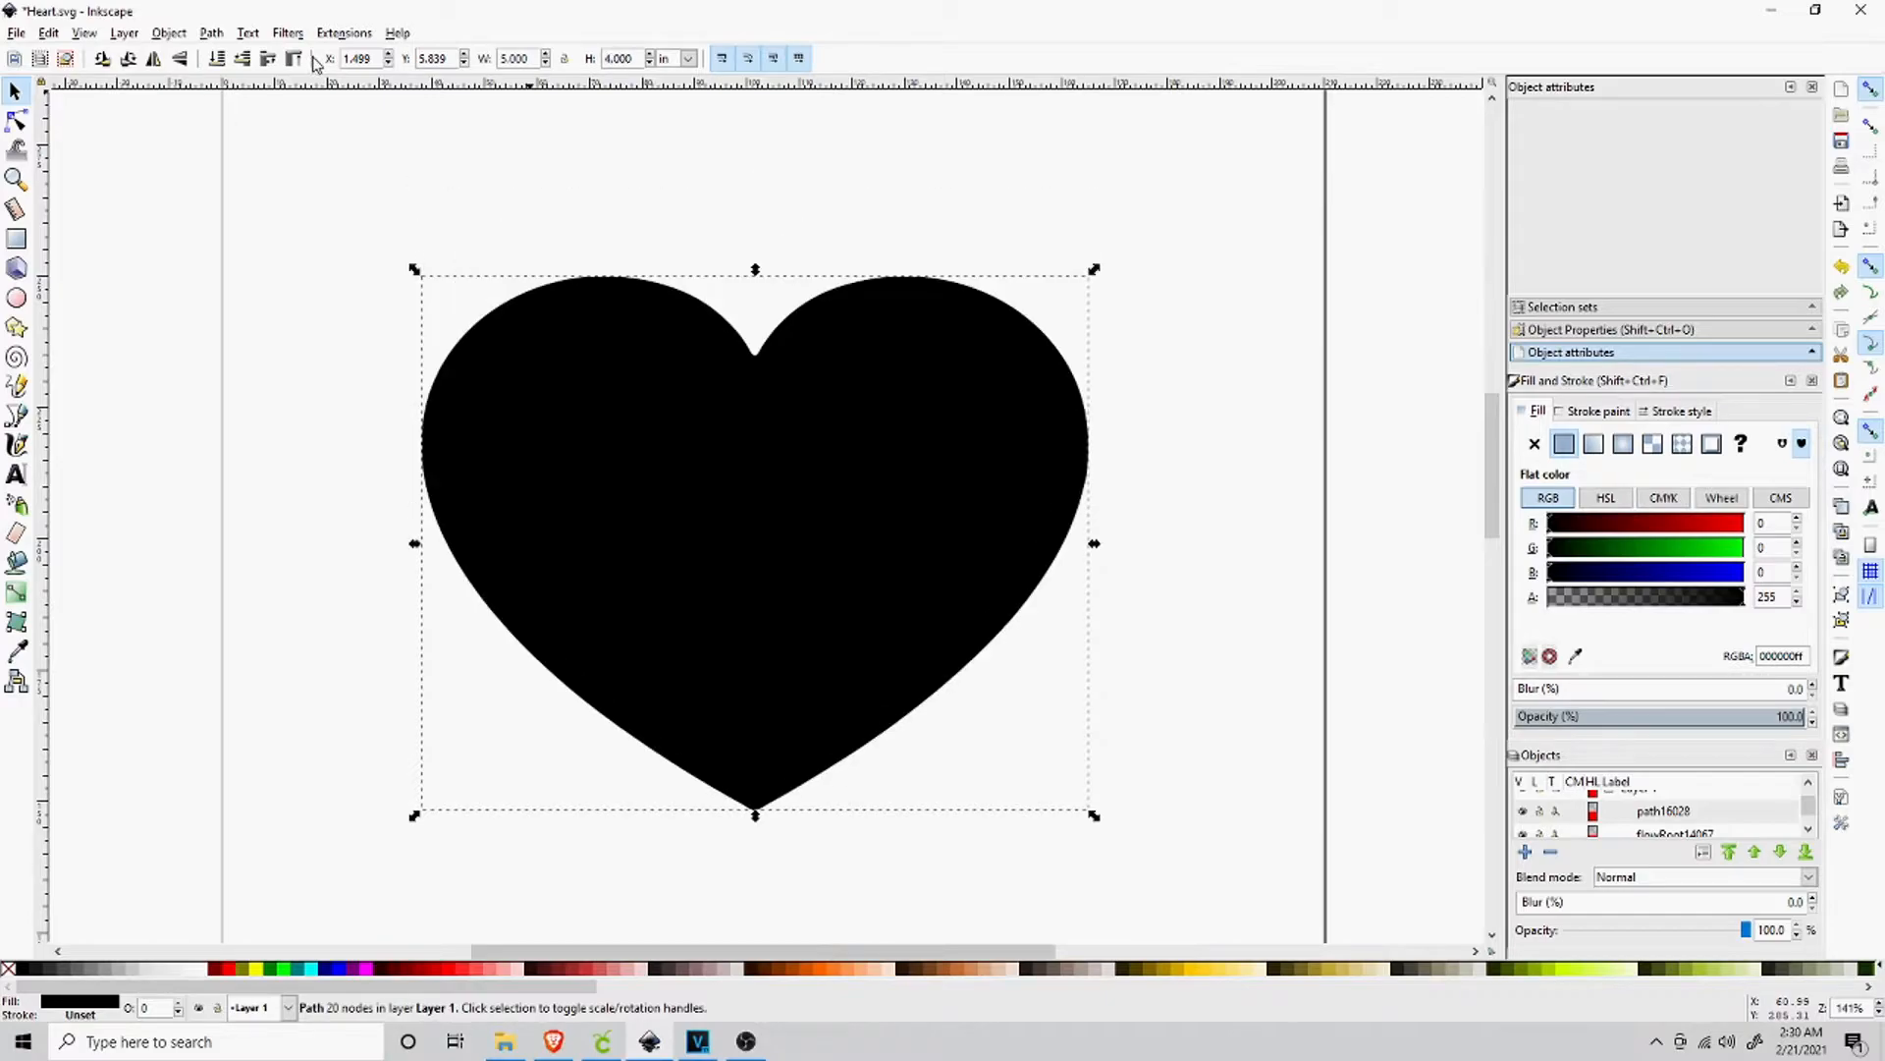
# Shift the resized heart slightly upward on the page and deselect it.
pyautogui.moveTo(778, 451)
pyautogui.mouseDown()
pyautogui.moveTo(762, 416)
pyautogui.moveTo(770, 435)
pyautogui.mouseUp()
pyautogui.moveTo(743, 462)
pyautogui.mouseDown()
pyautogui.moveTo(762, 475)
pyautogui.moveTo(757, 439)
pyautogui.mouseUp()
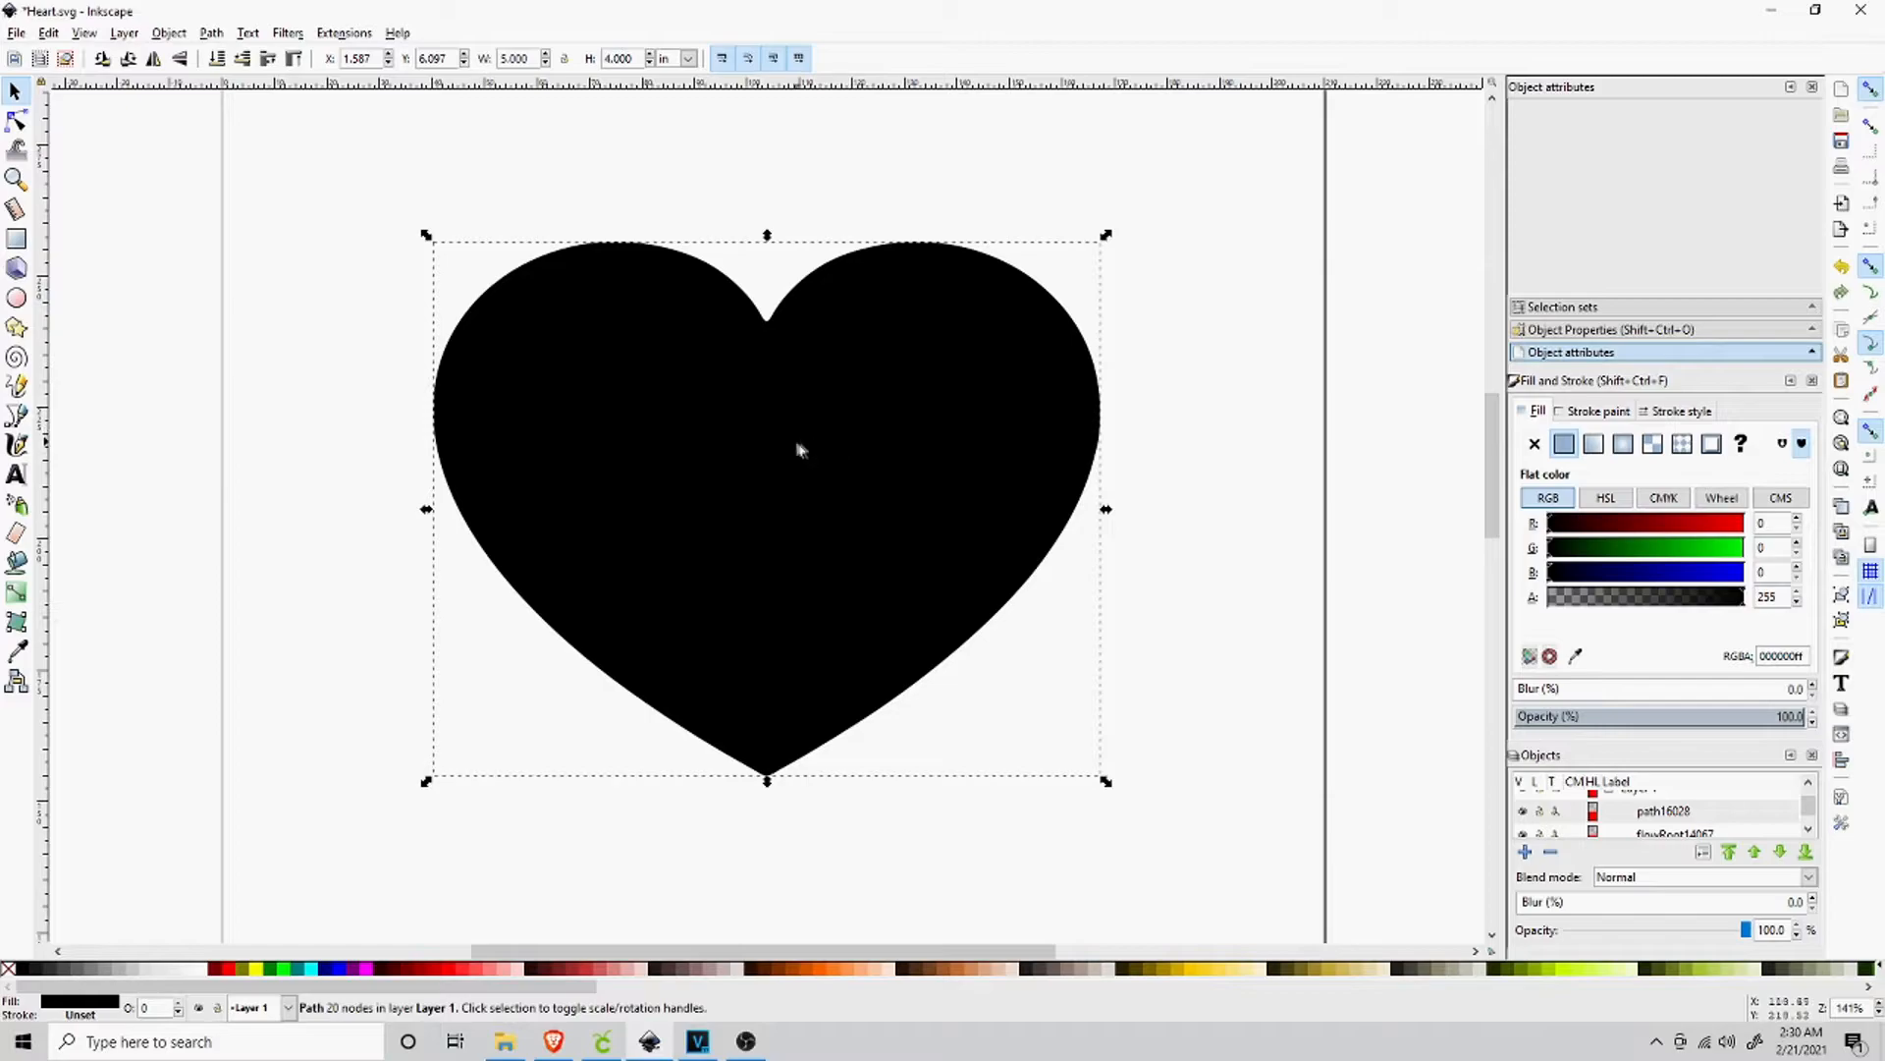
pyautogui.moveTo(782, 407); pyautogui.dragTo(773, 414)
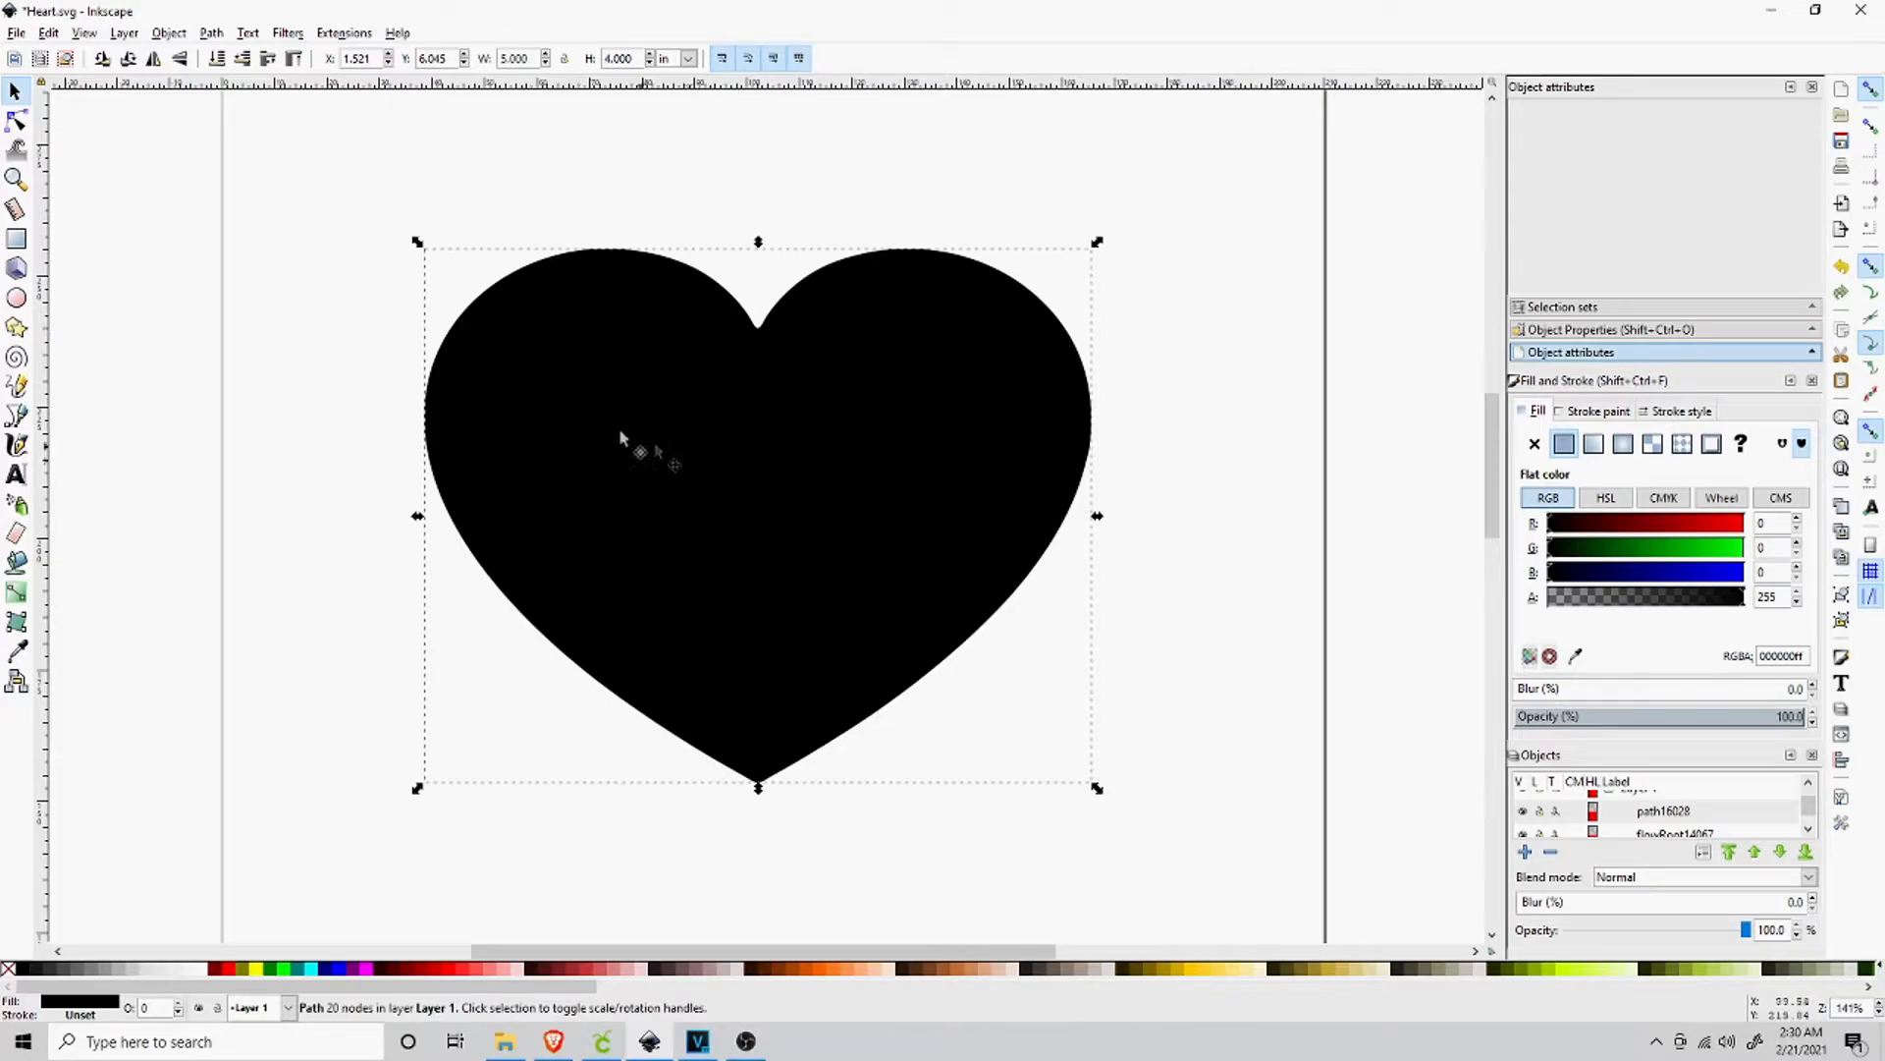
pyautogui.click(293, 221)
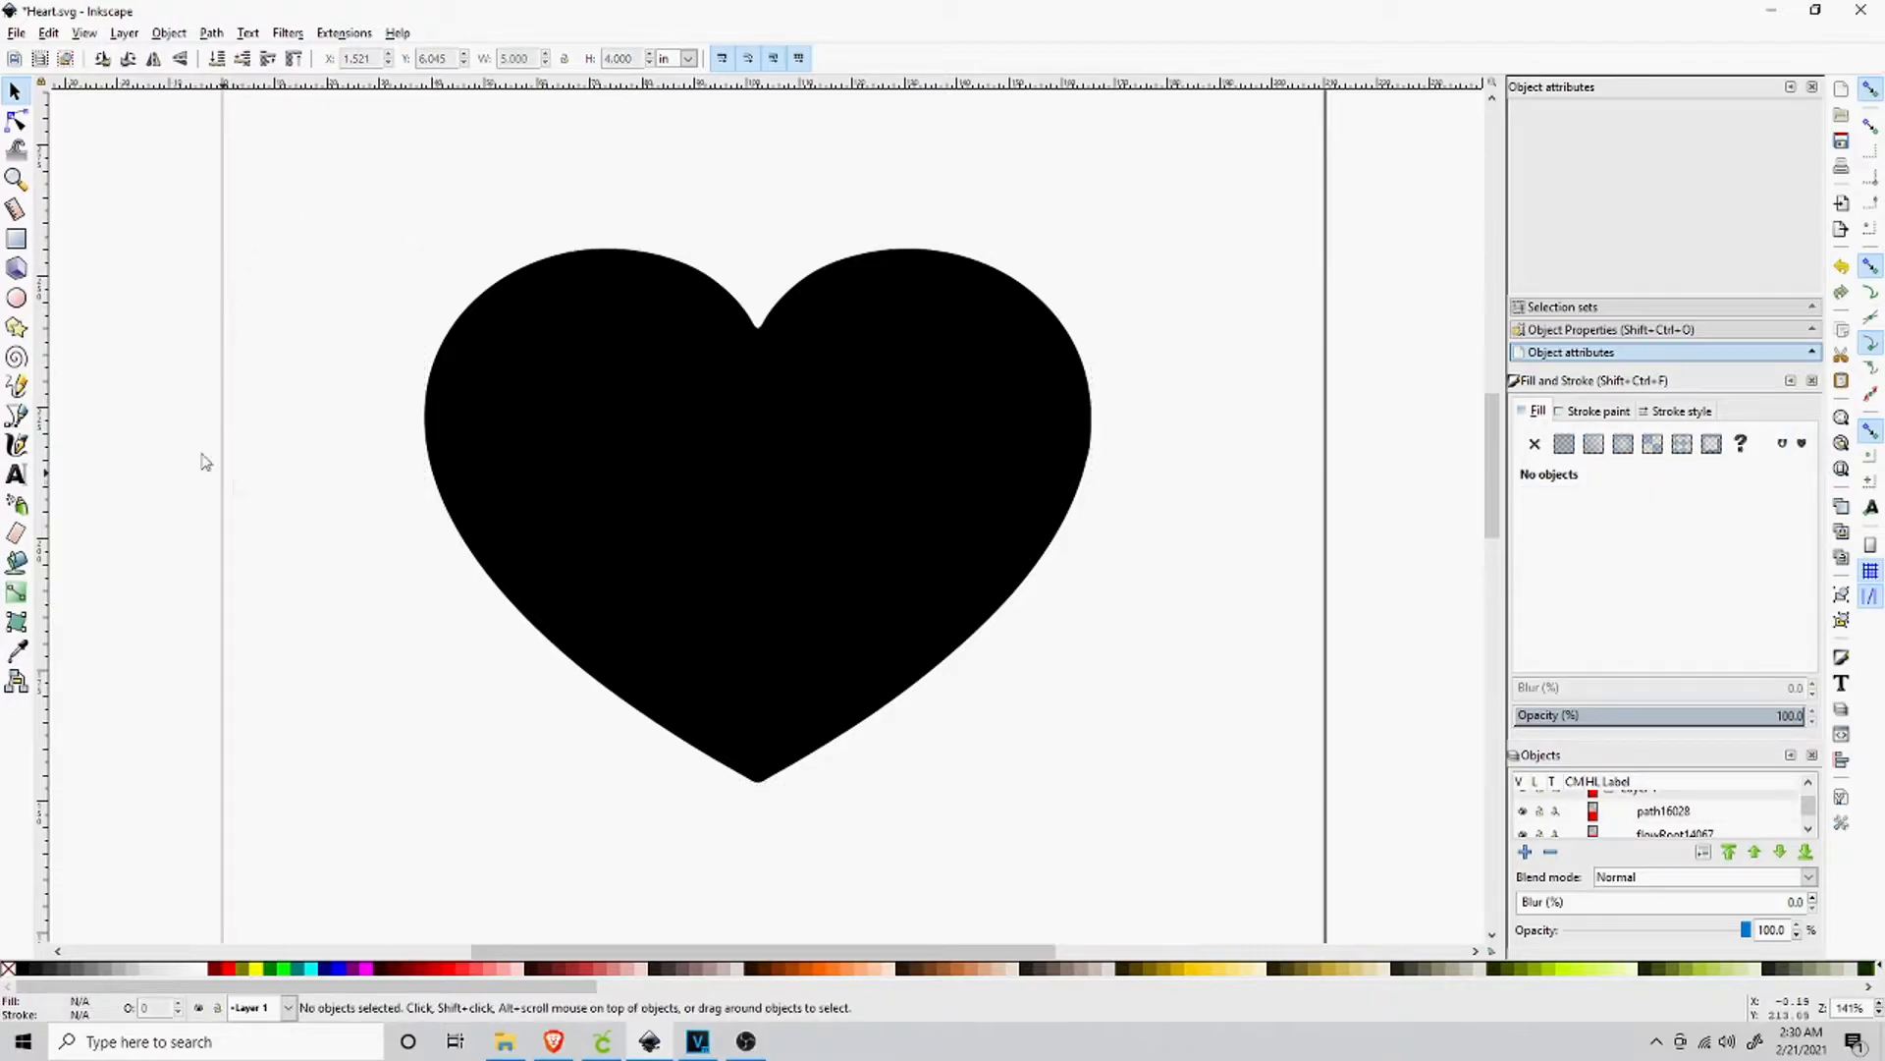
# Draw a small perfect circle of about 3.4 mm radius in the empty area above and to the left of the heart.
pyautogui.click(17, 300)
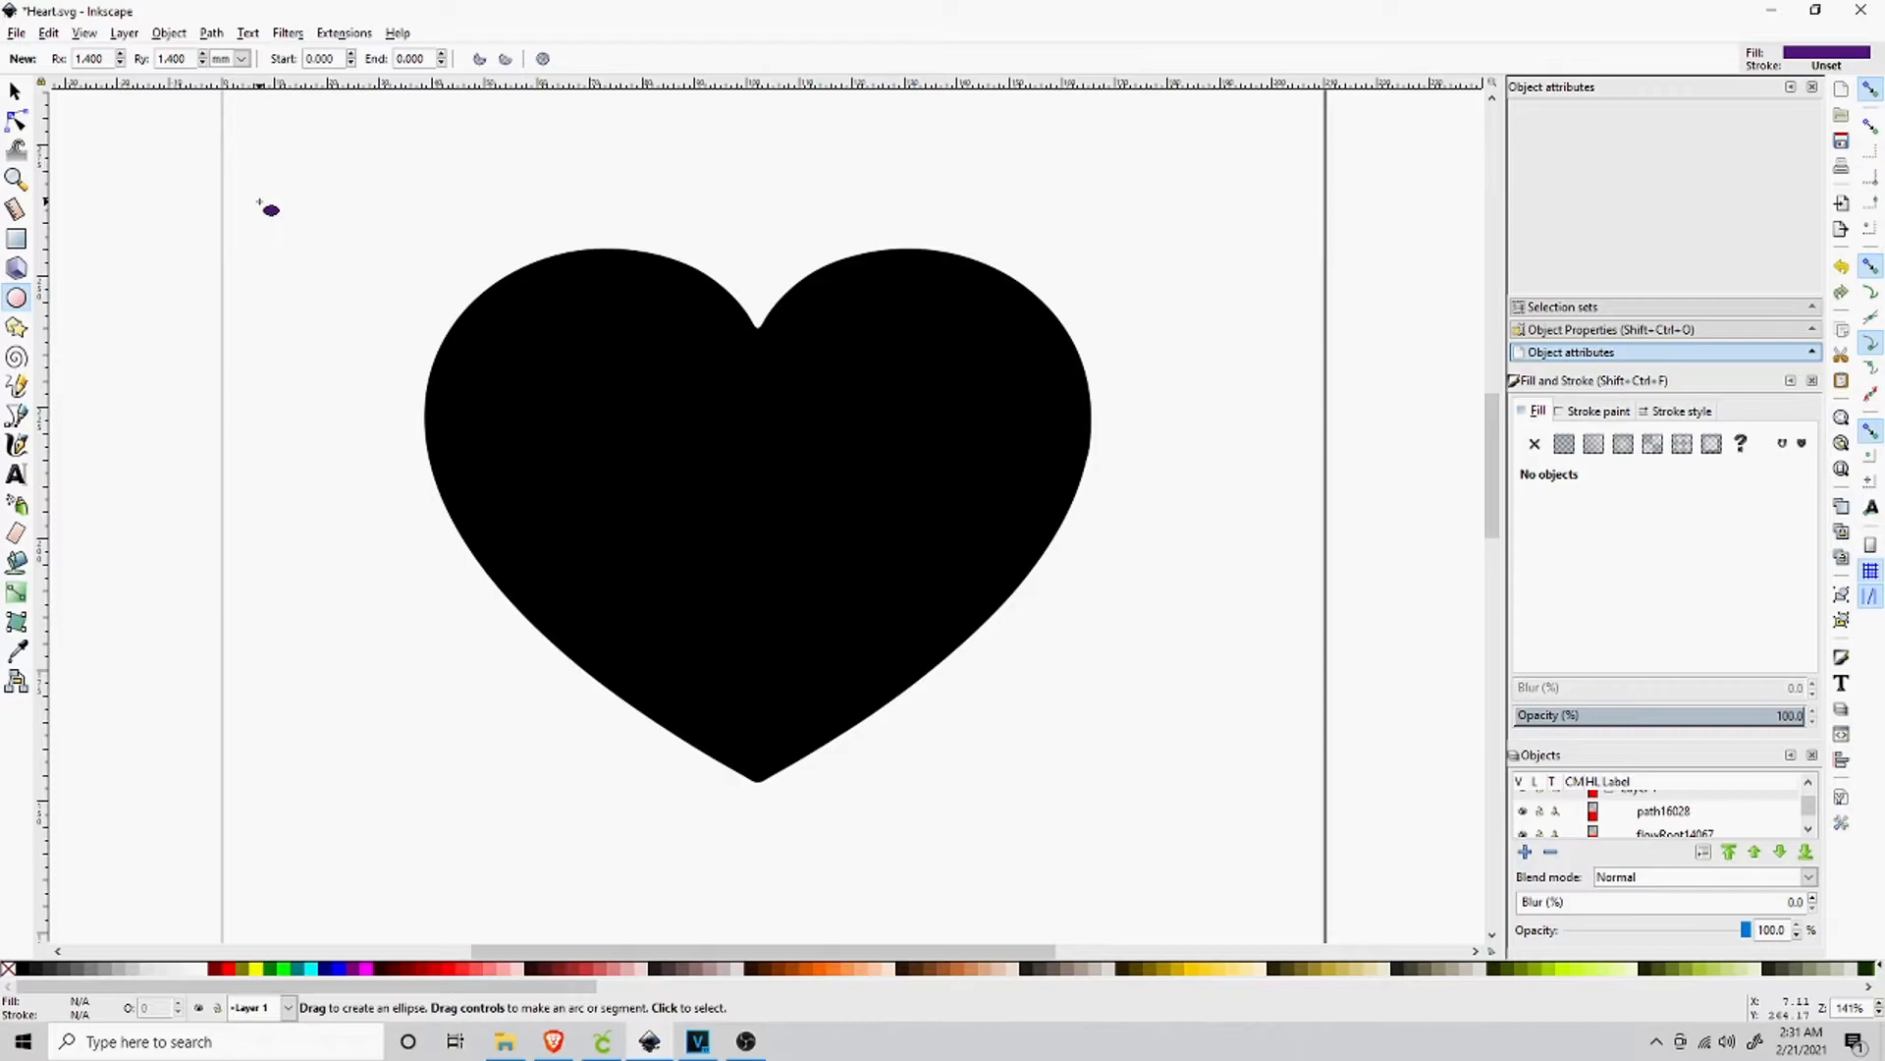
pyautogui.press('ctrl')
pyautogui.moveTo(259, 202); pyautogui.dragTo(296, 236)
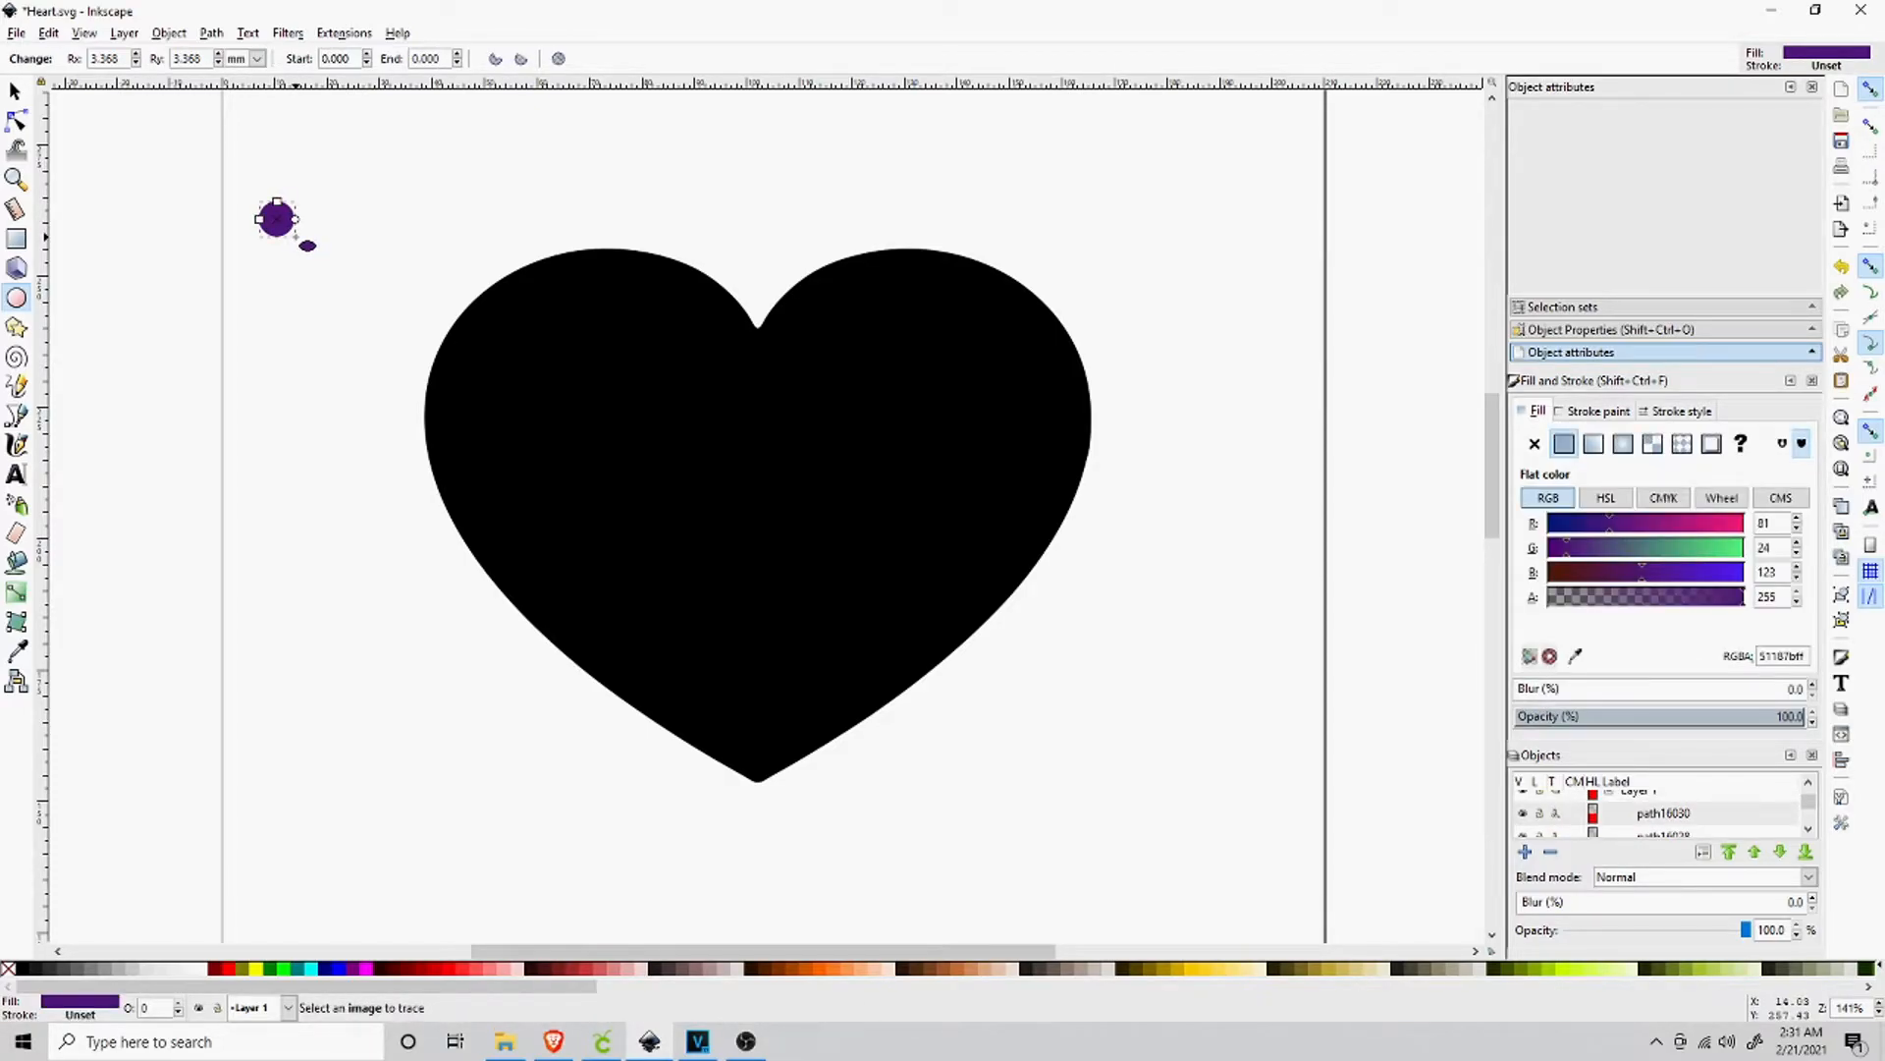
# Recolor the small circle bright green by setting its fill's green channel to 237, and move it slightly closer to the heart.
pyautogui.click(13, 94)
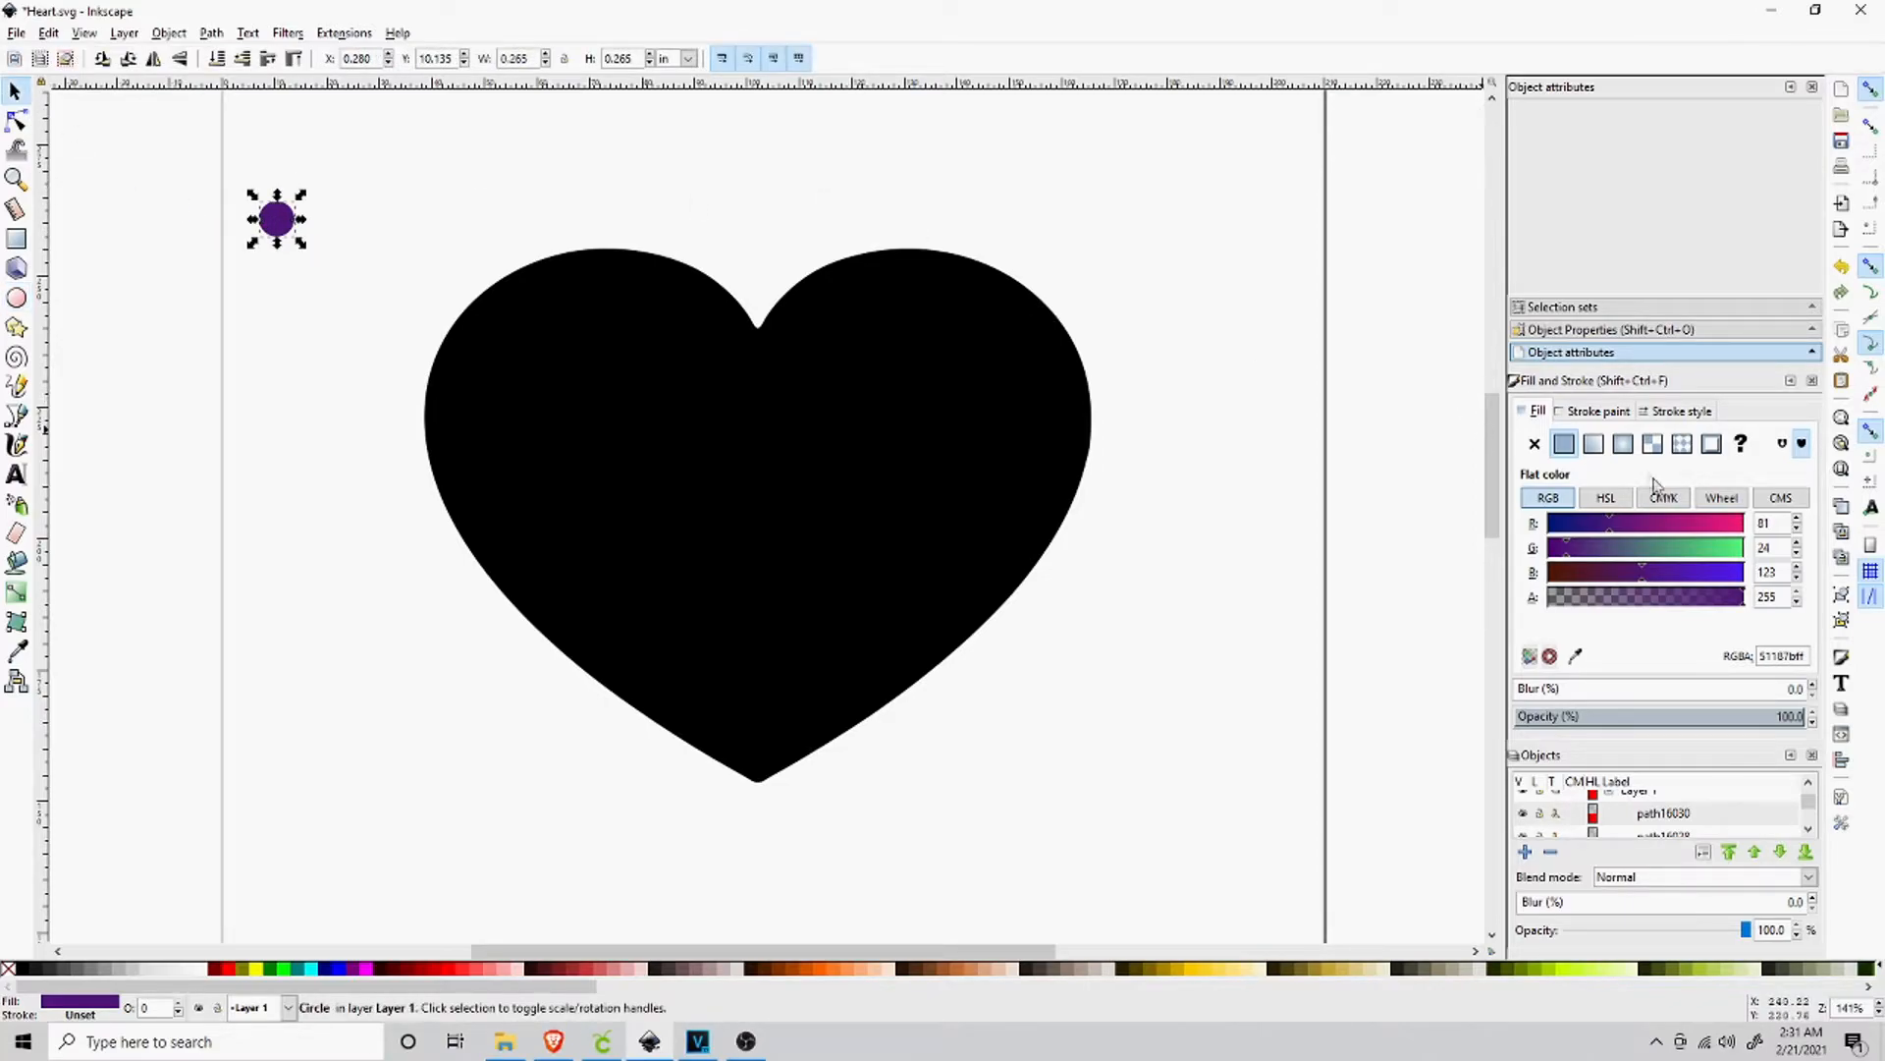
pyautogui.click(1729, 549)
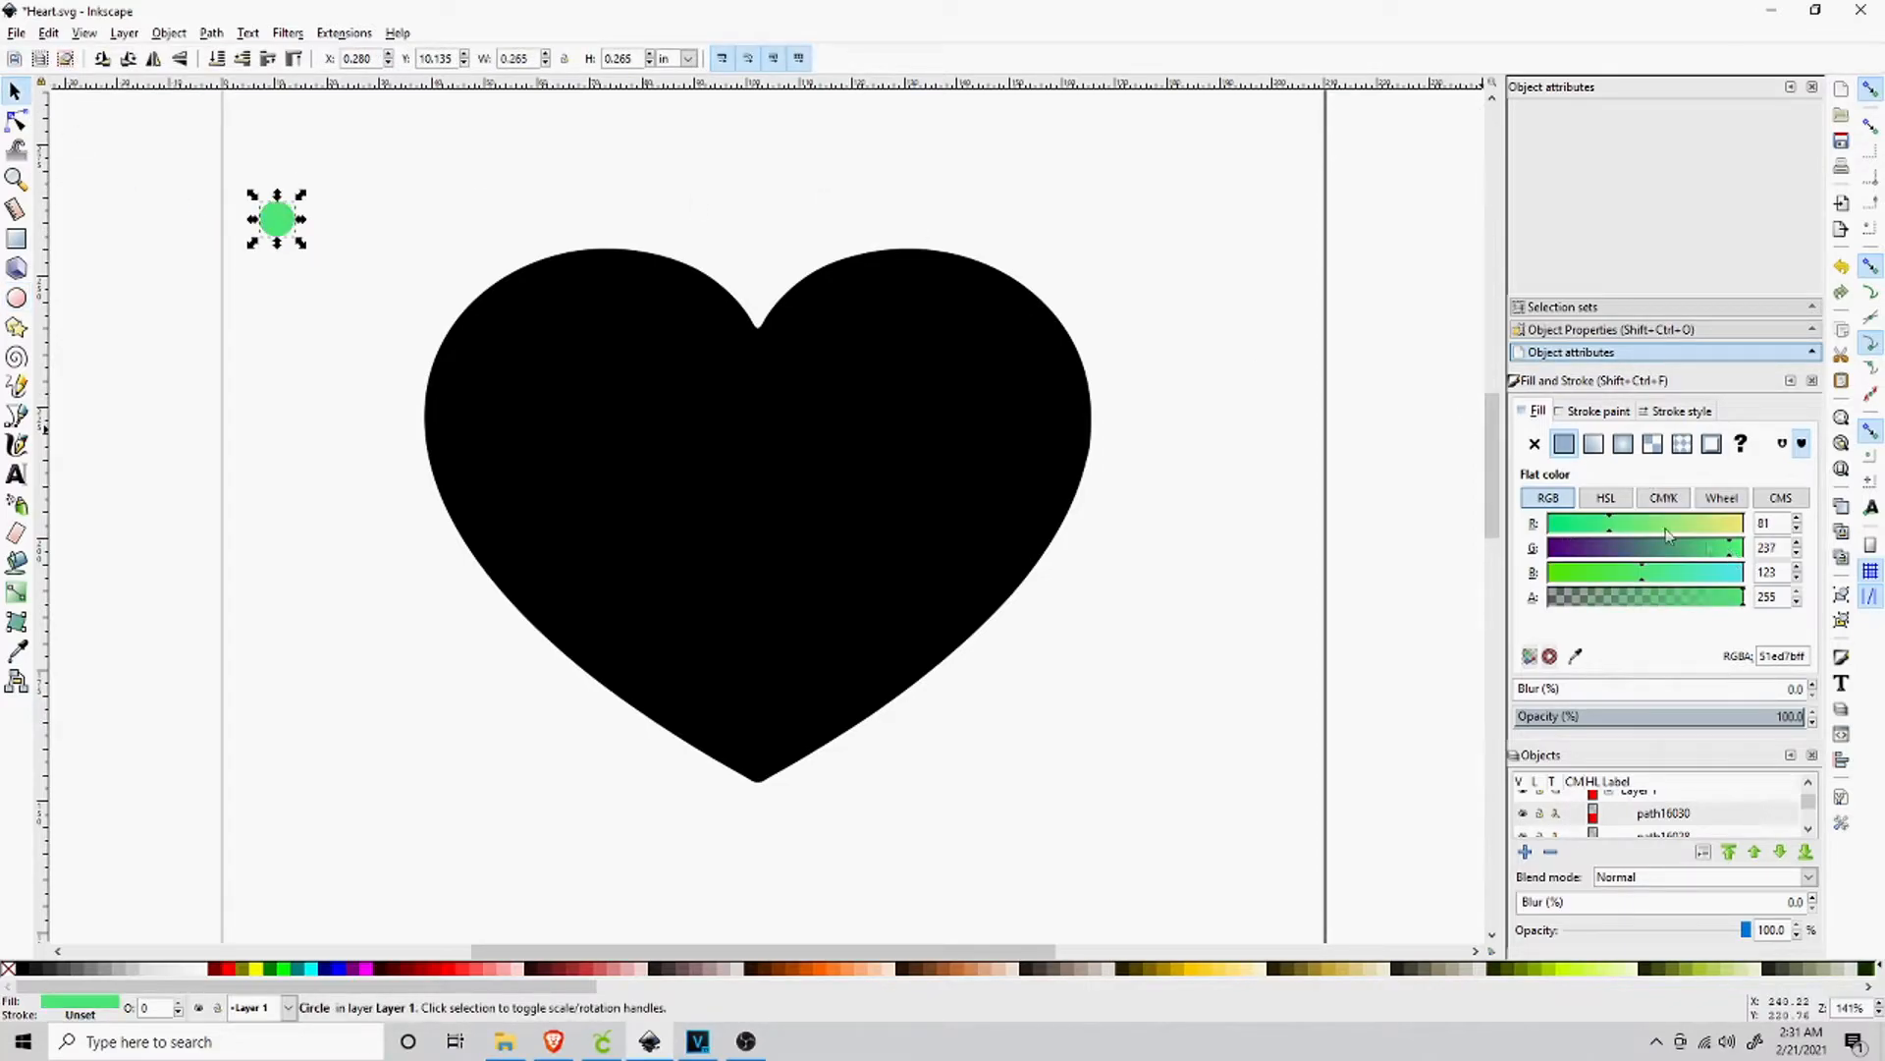
pyautogui.moveTo(280, 223); pyautogui.dragTo(327, 245)
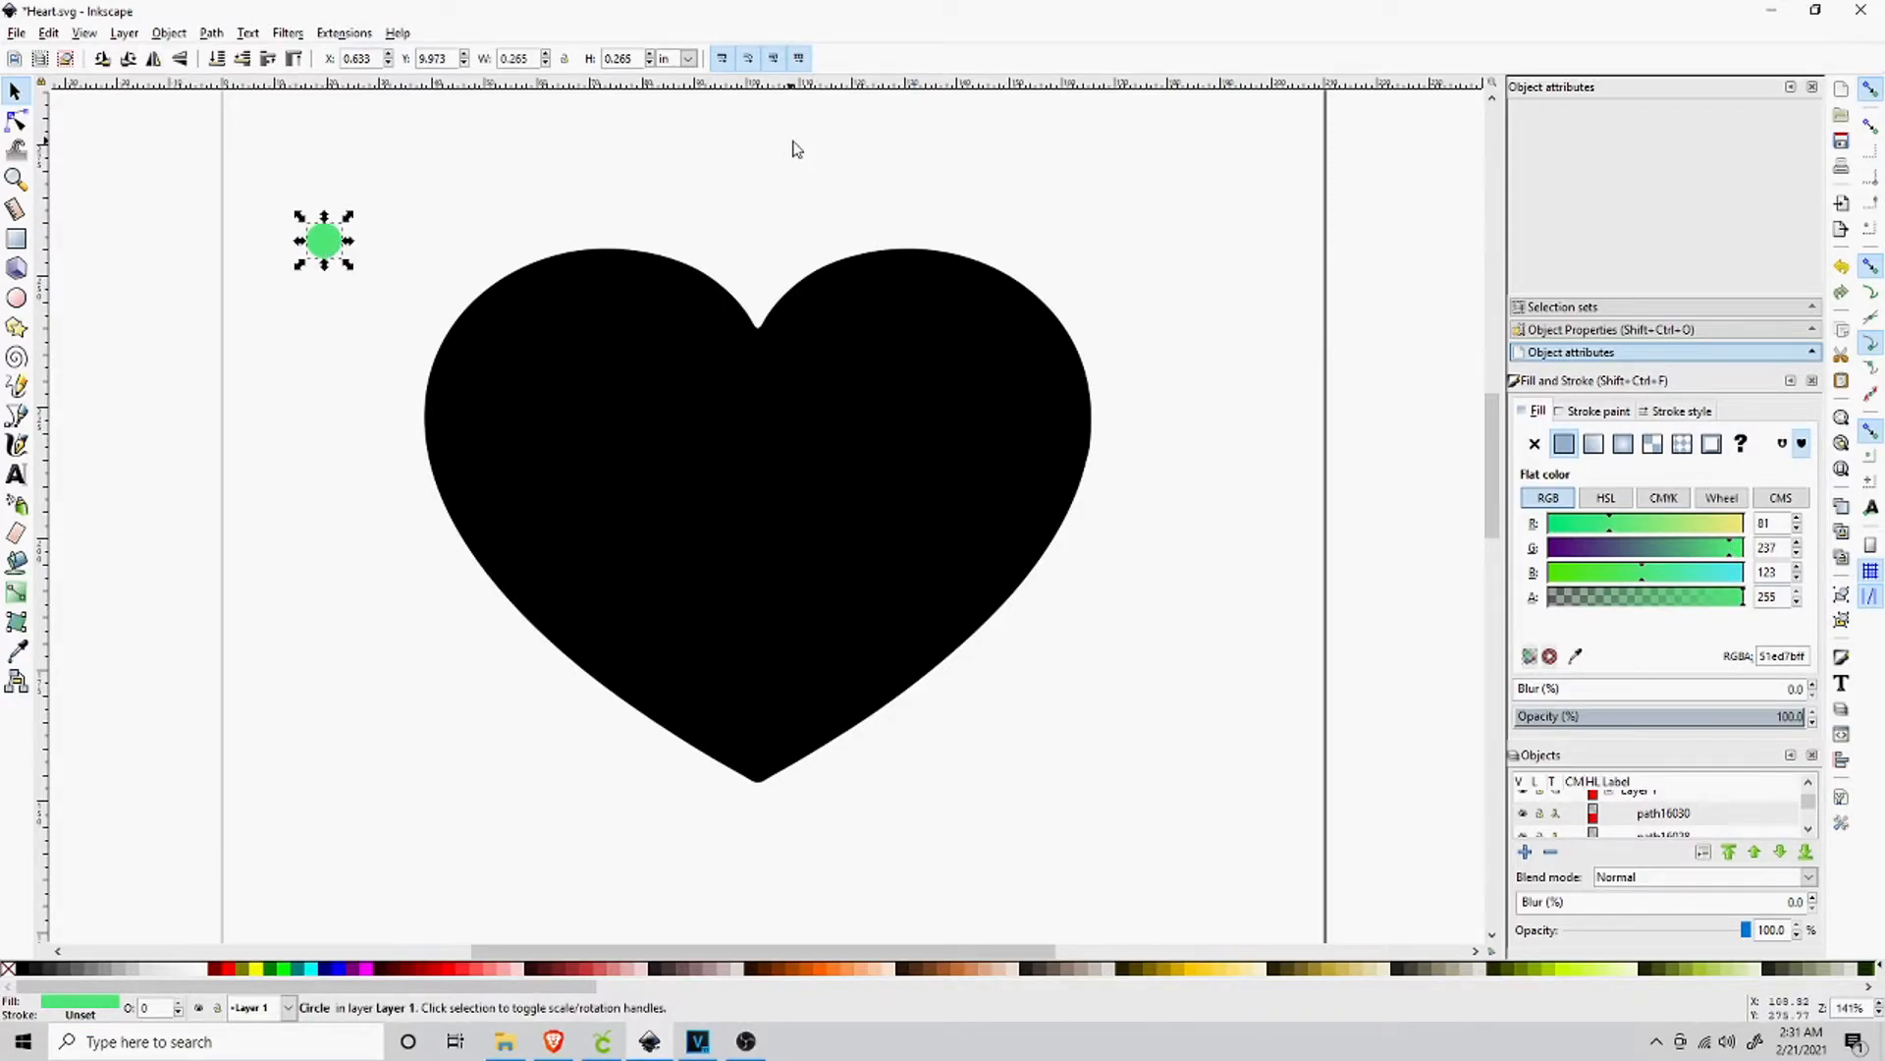
# Resize the green circle to 2.8 mm wide and high with proportions locked, and shift it slightly down.
pyautogui.click(690, 59)
pyautogui.click(673, 83)
pyautogui.click(565, 58)
pyautogui.doubleClick(633, 57)
pyautogui.write('2.8')
pyautogui.click(564, 58)
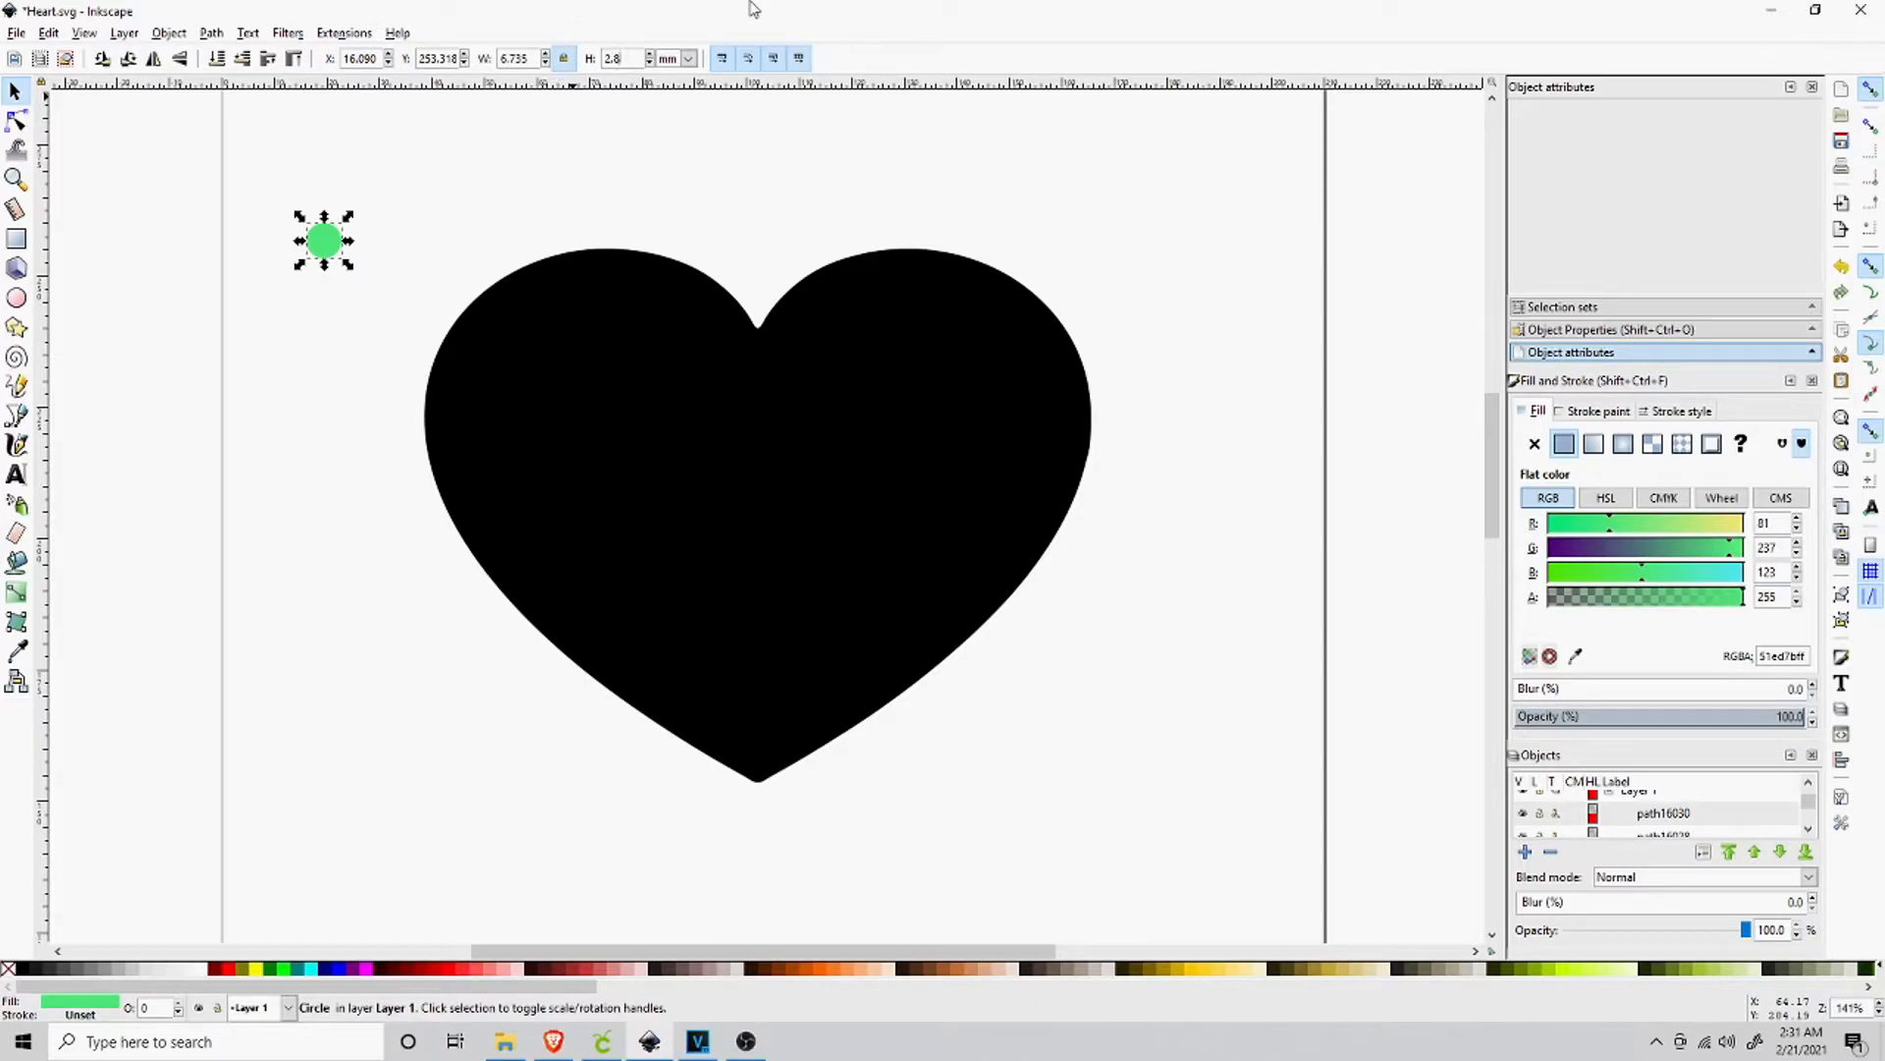
pyautogui.press('Return')
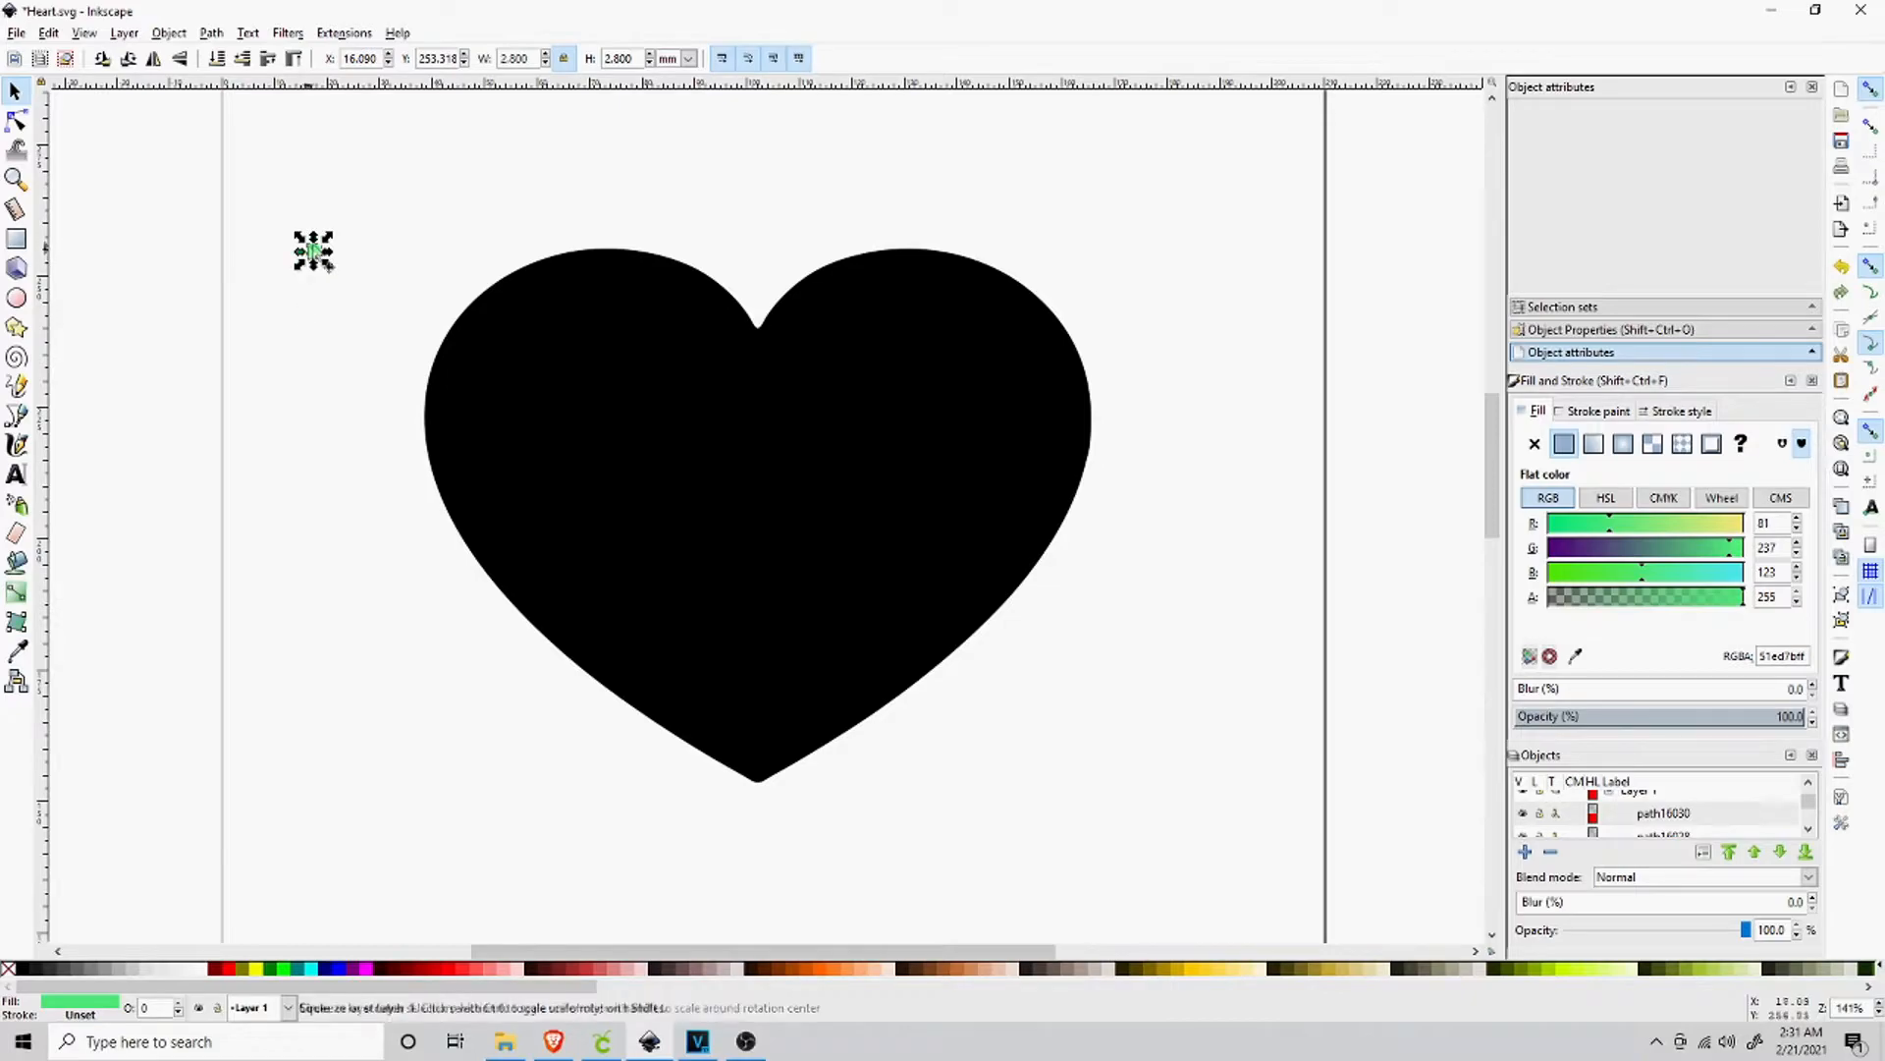
pyautogui.moveTo(330, 267); pyautogui.dragTo(336, 312)
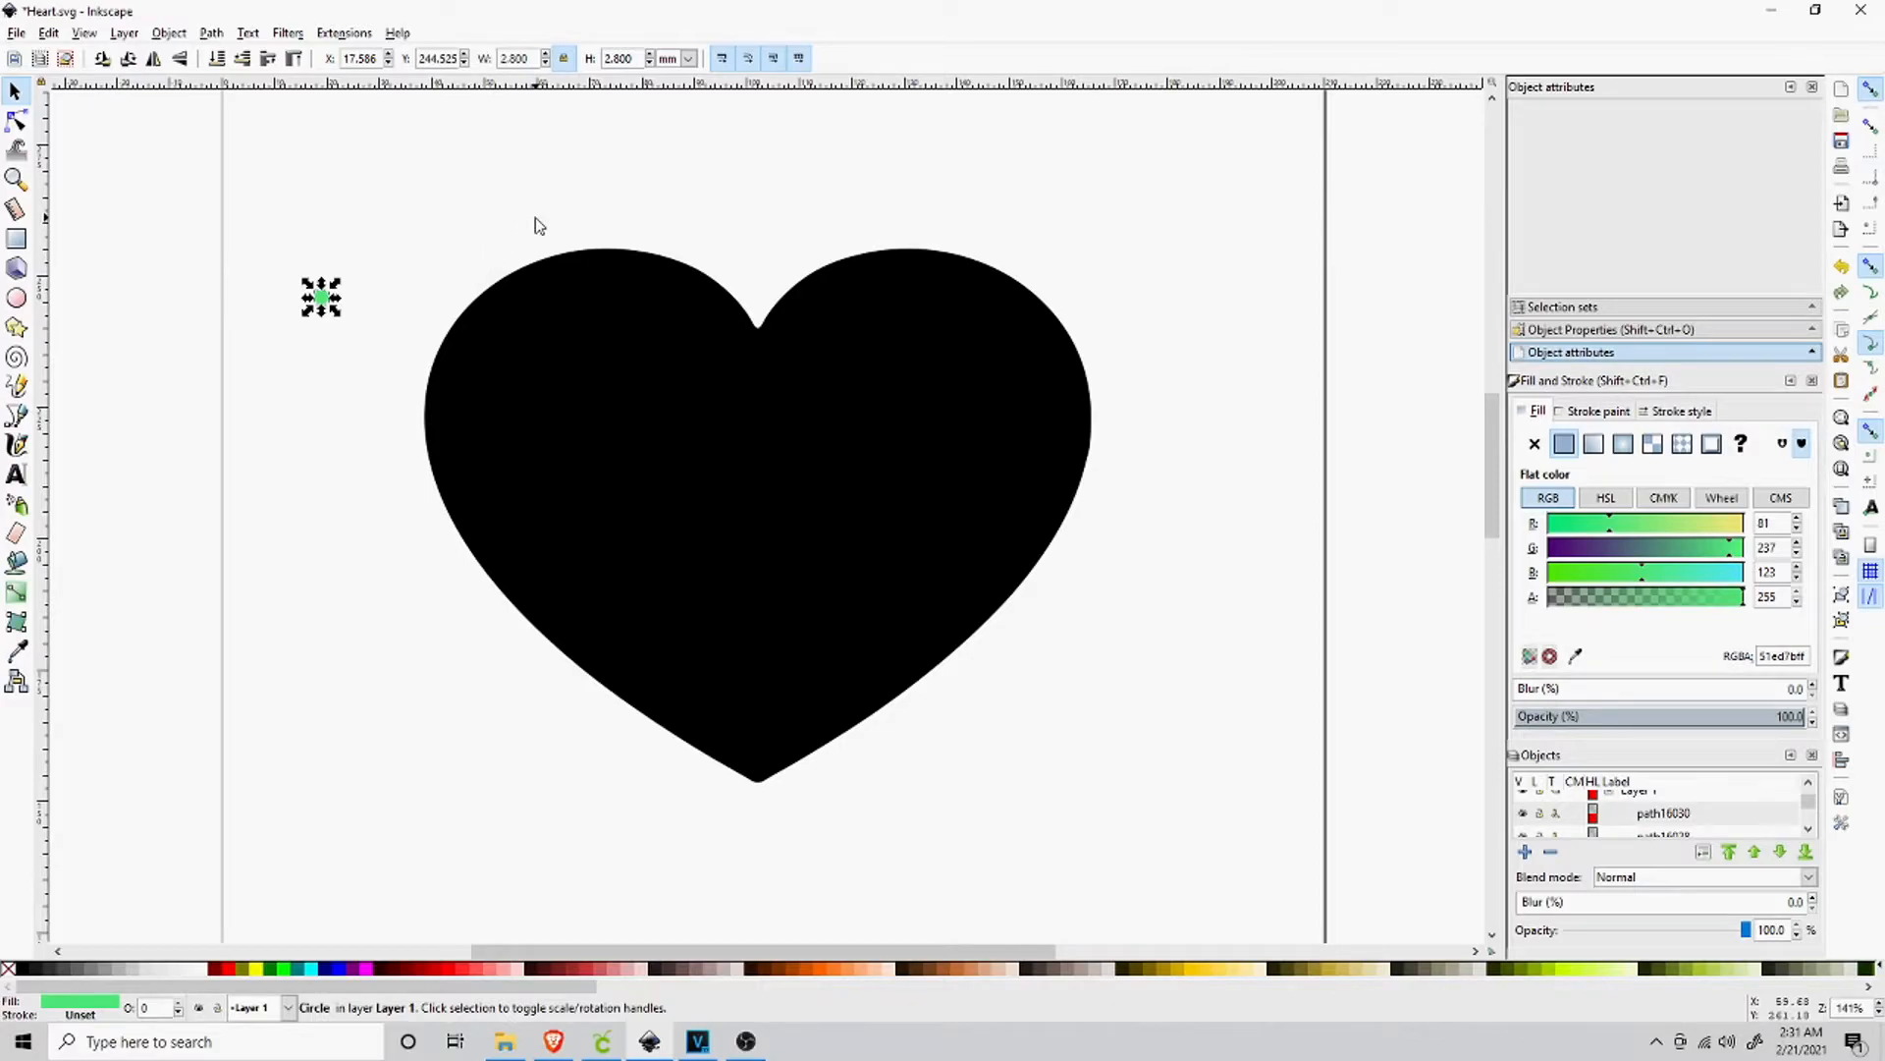
# Paste four copies of the 2.8 mm circle, spread them beside the original in the empty area, and deselect.
pyautogui.hotkey('ctrl', 'v')
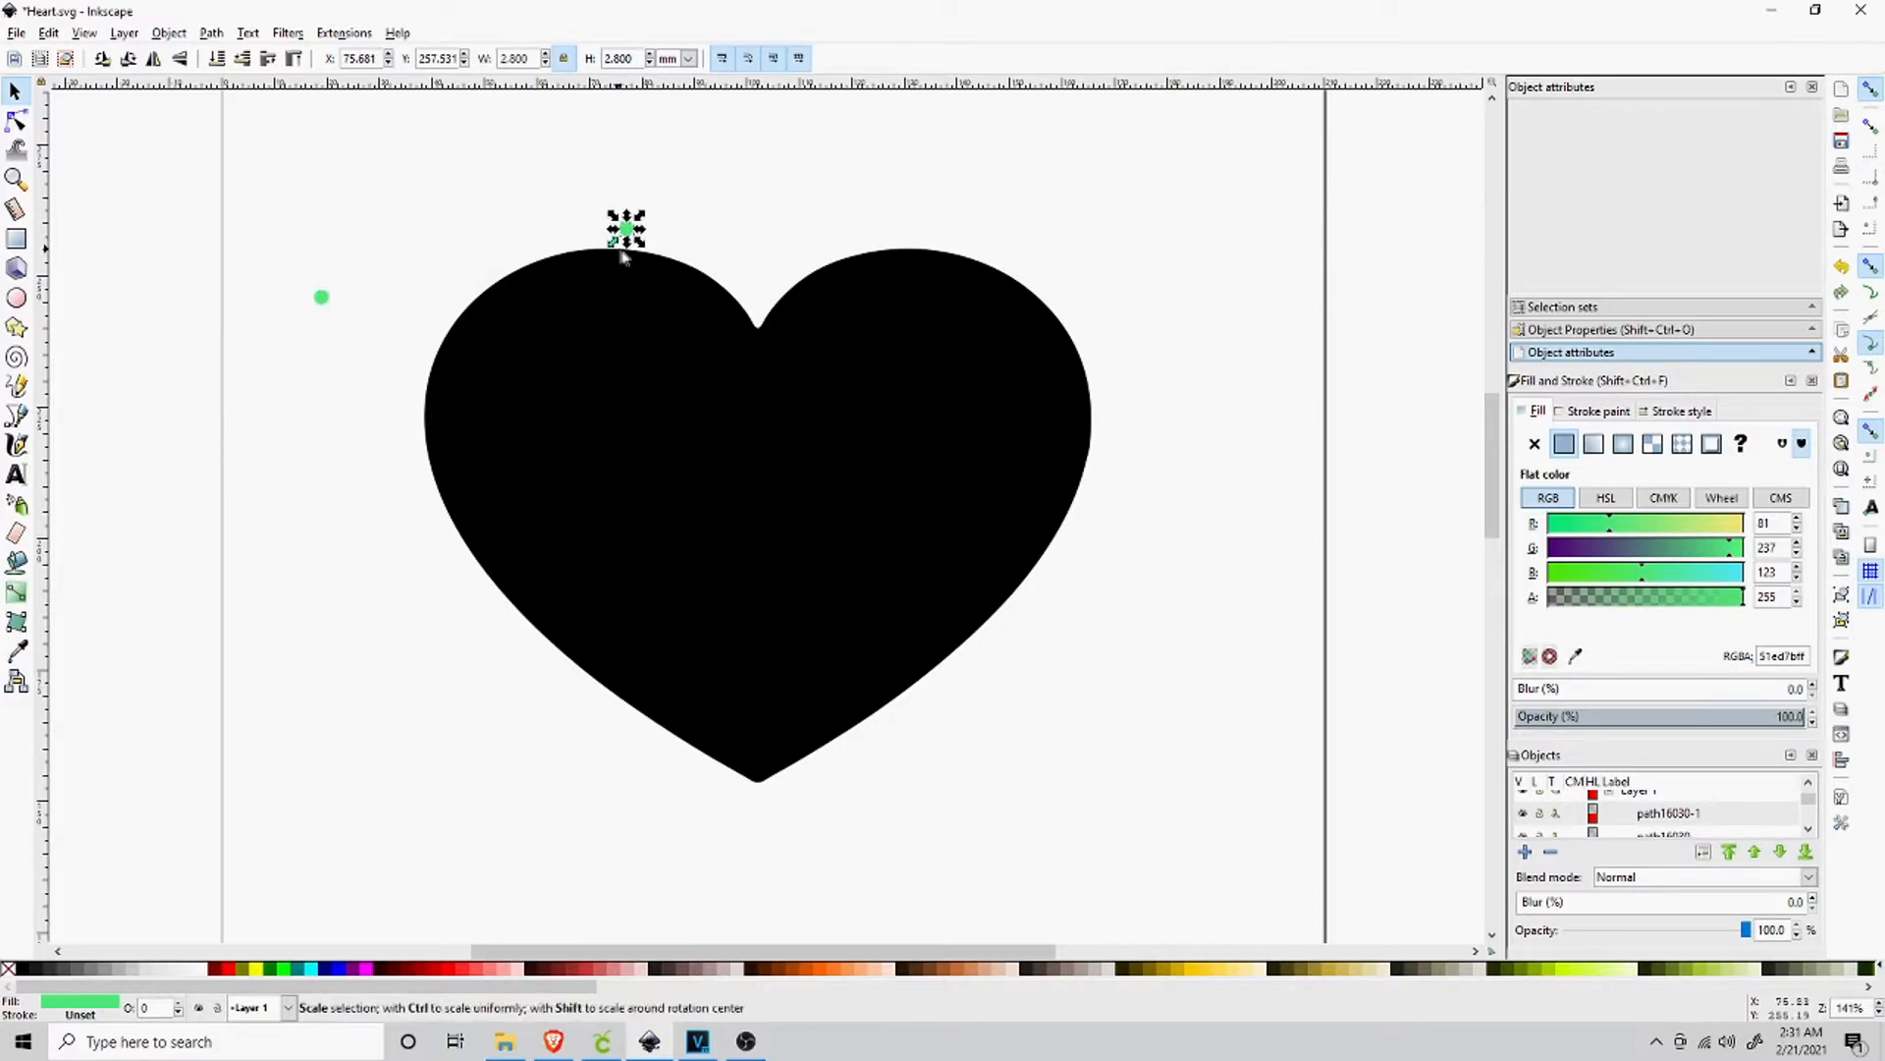
pyautogui.moveTo(628, 231); pyautogui.dragTo(315, 253)
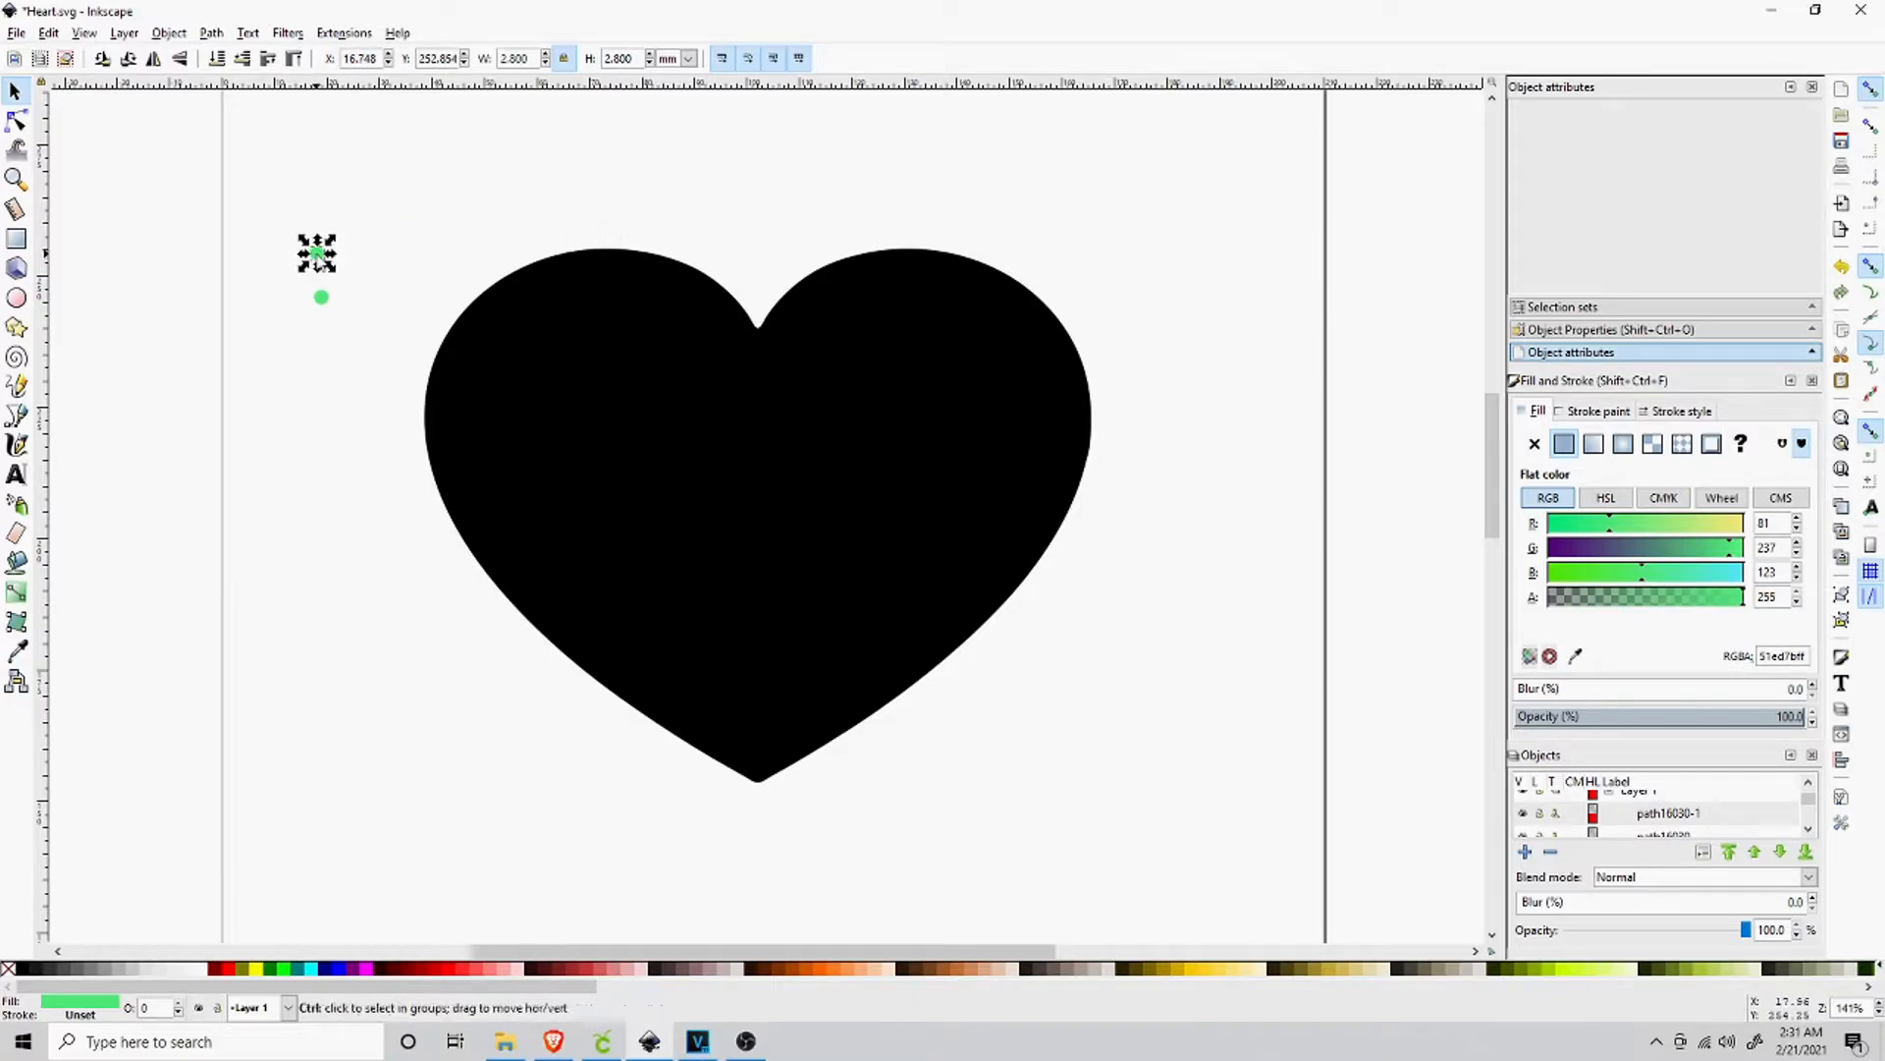
pyautogui.hotkey('ctrl', 'v')
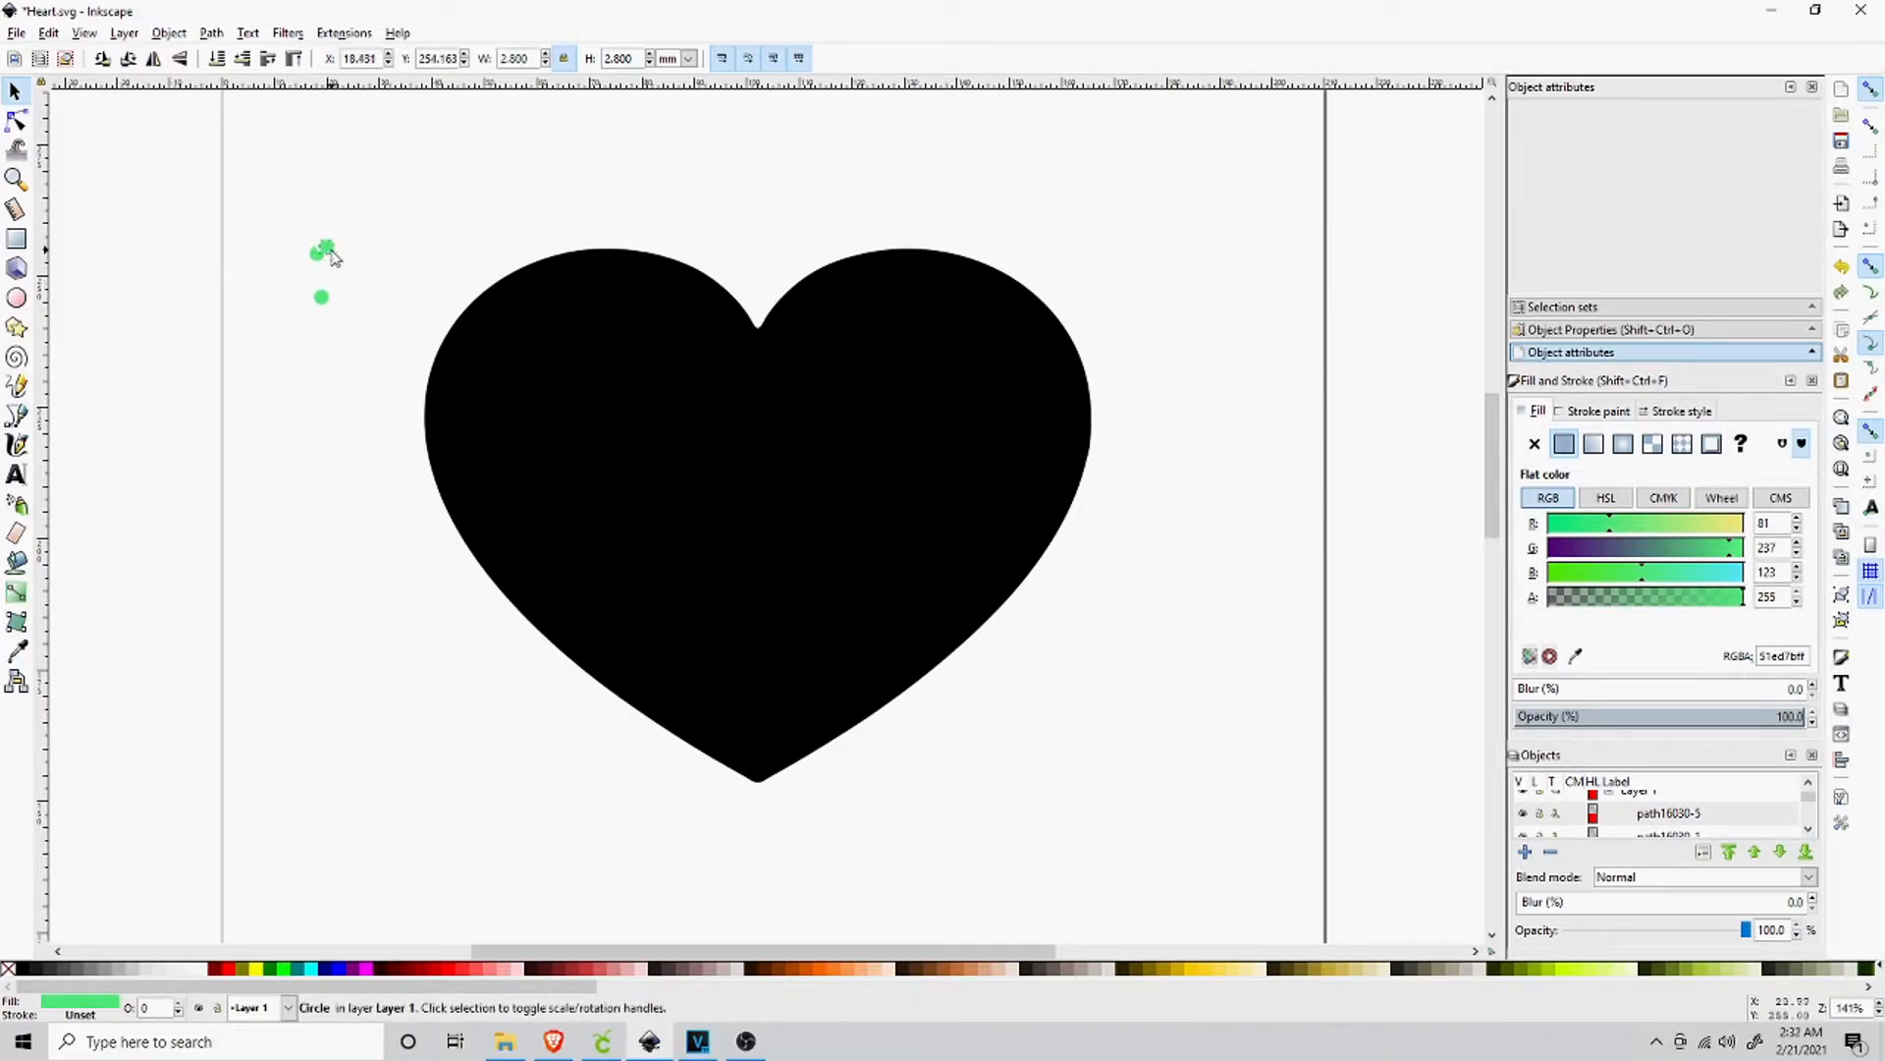
pyautogui.moveTo(334, 258); pyautogui.dragTo(285, 264)
pyautogui.hotkey('ctrl', 'v')
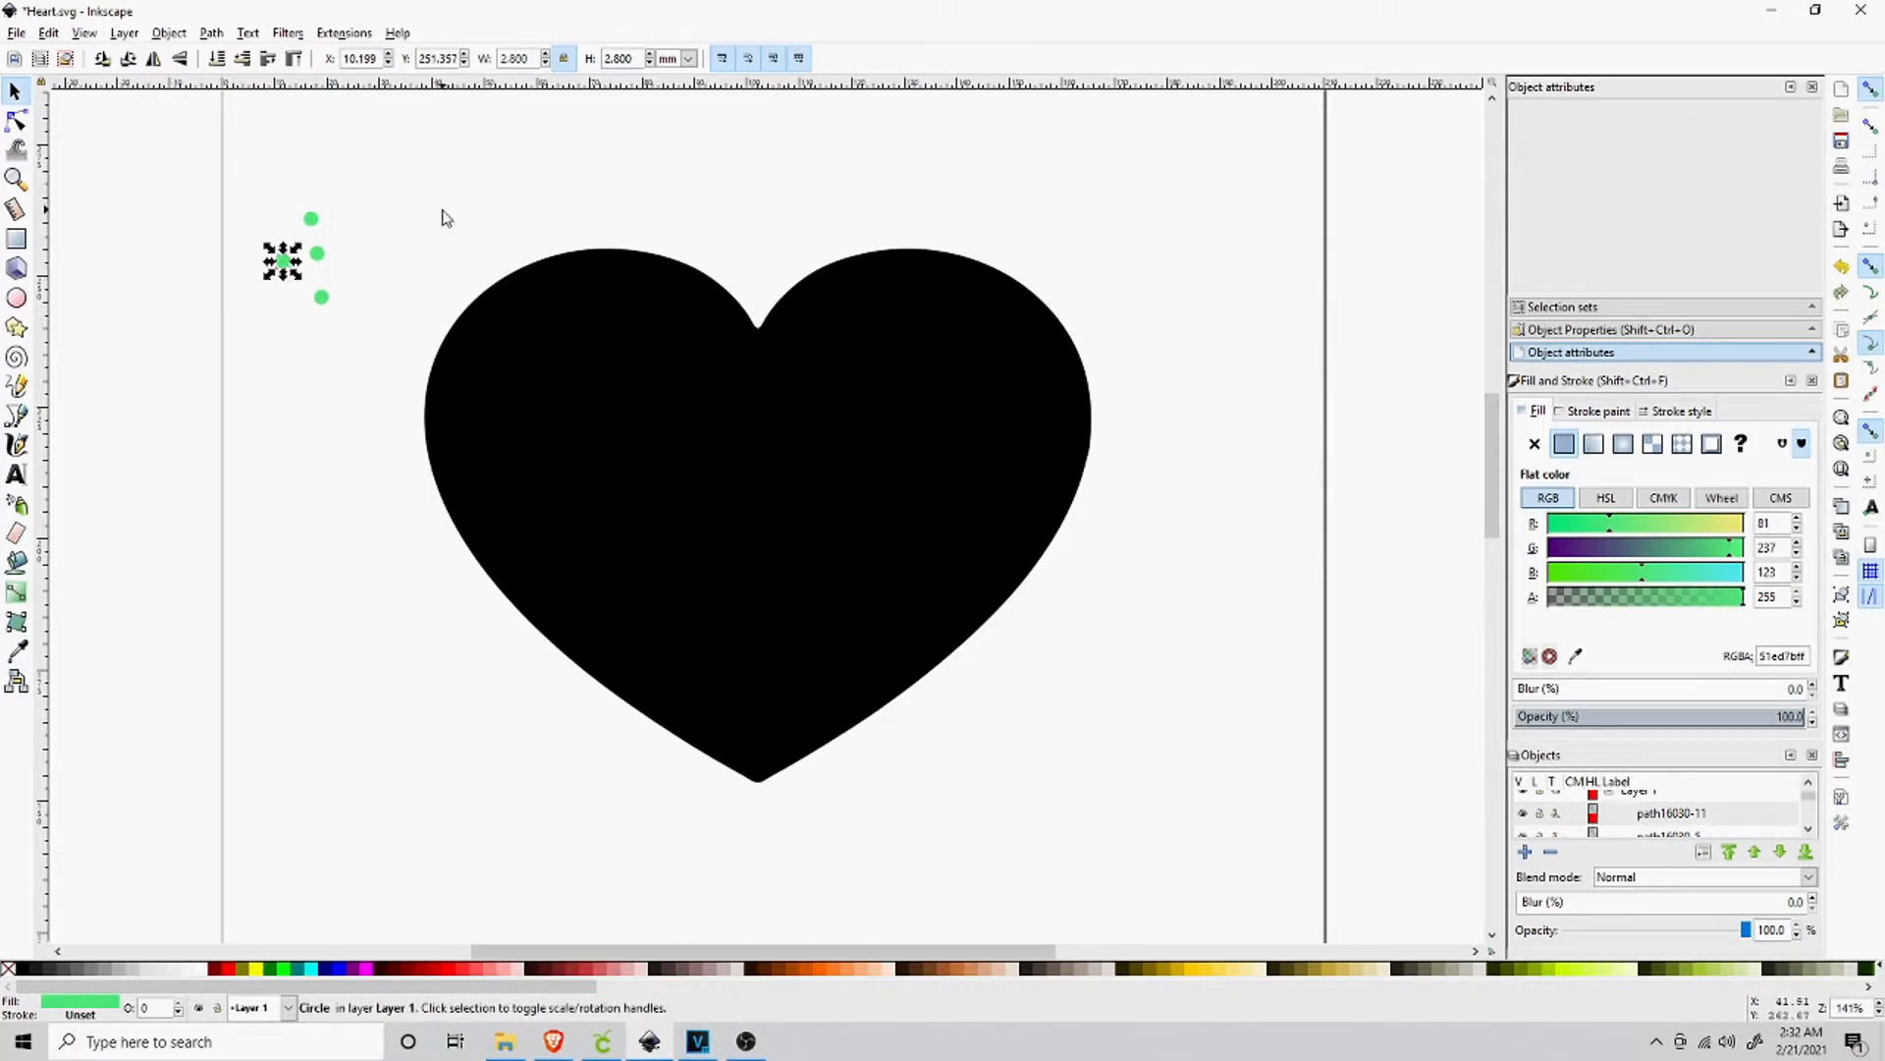
pyautogui.hotkey('ctrl', 'v')
pyautogui.moveTo(422, 212); pyautogui.dragTo(345, 232)
pyautogui.click(344, 230)
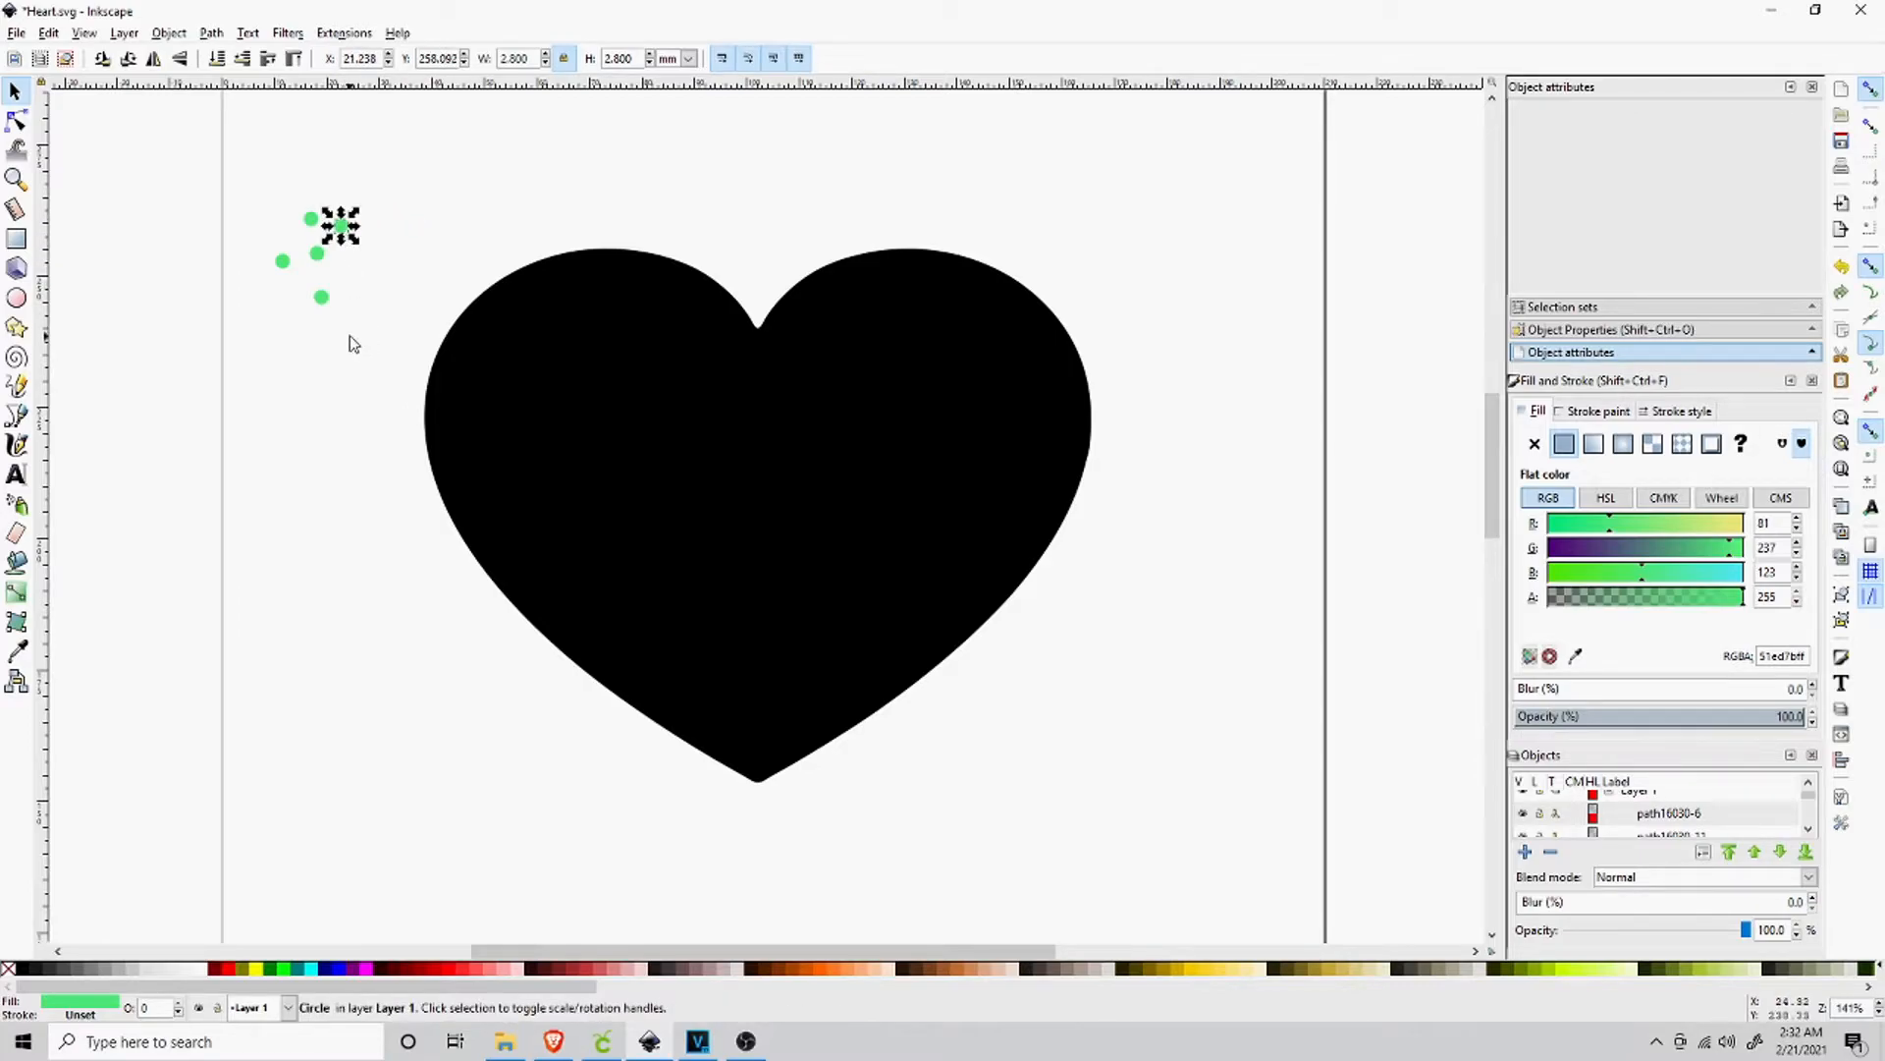
pyautogui.click(823, 147)
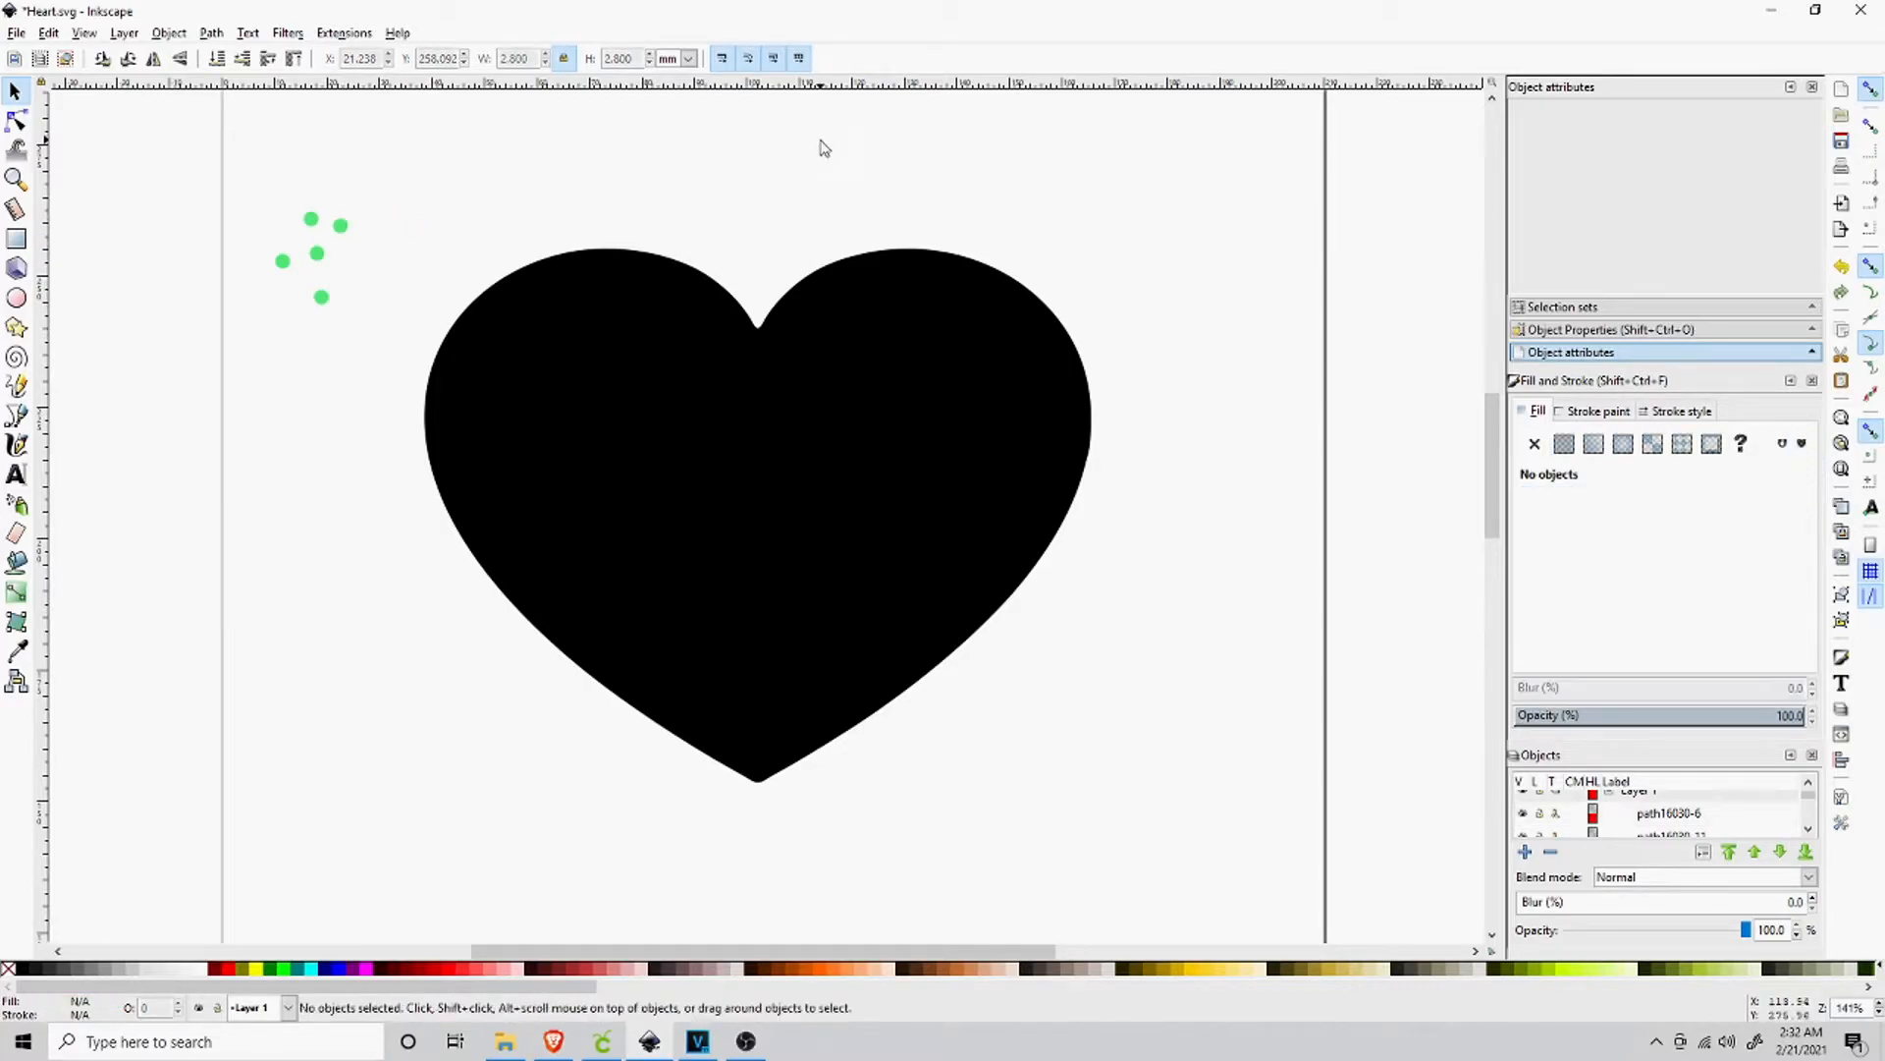
# Scatter one green circle along the black heart's outline using the Scatter extension with 2.0 space between copies.
pyautogui.click(784, 388)
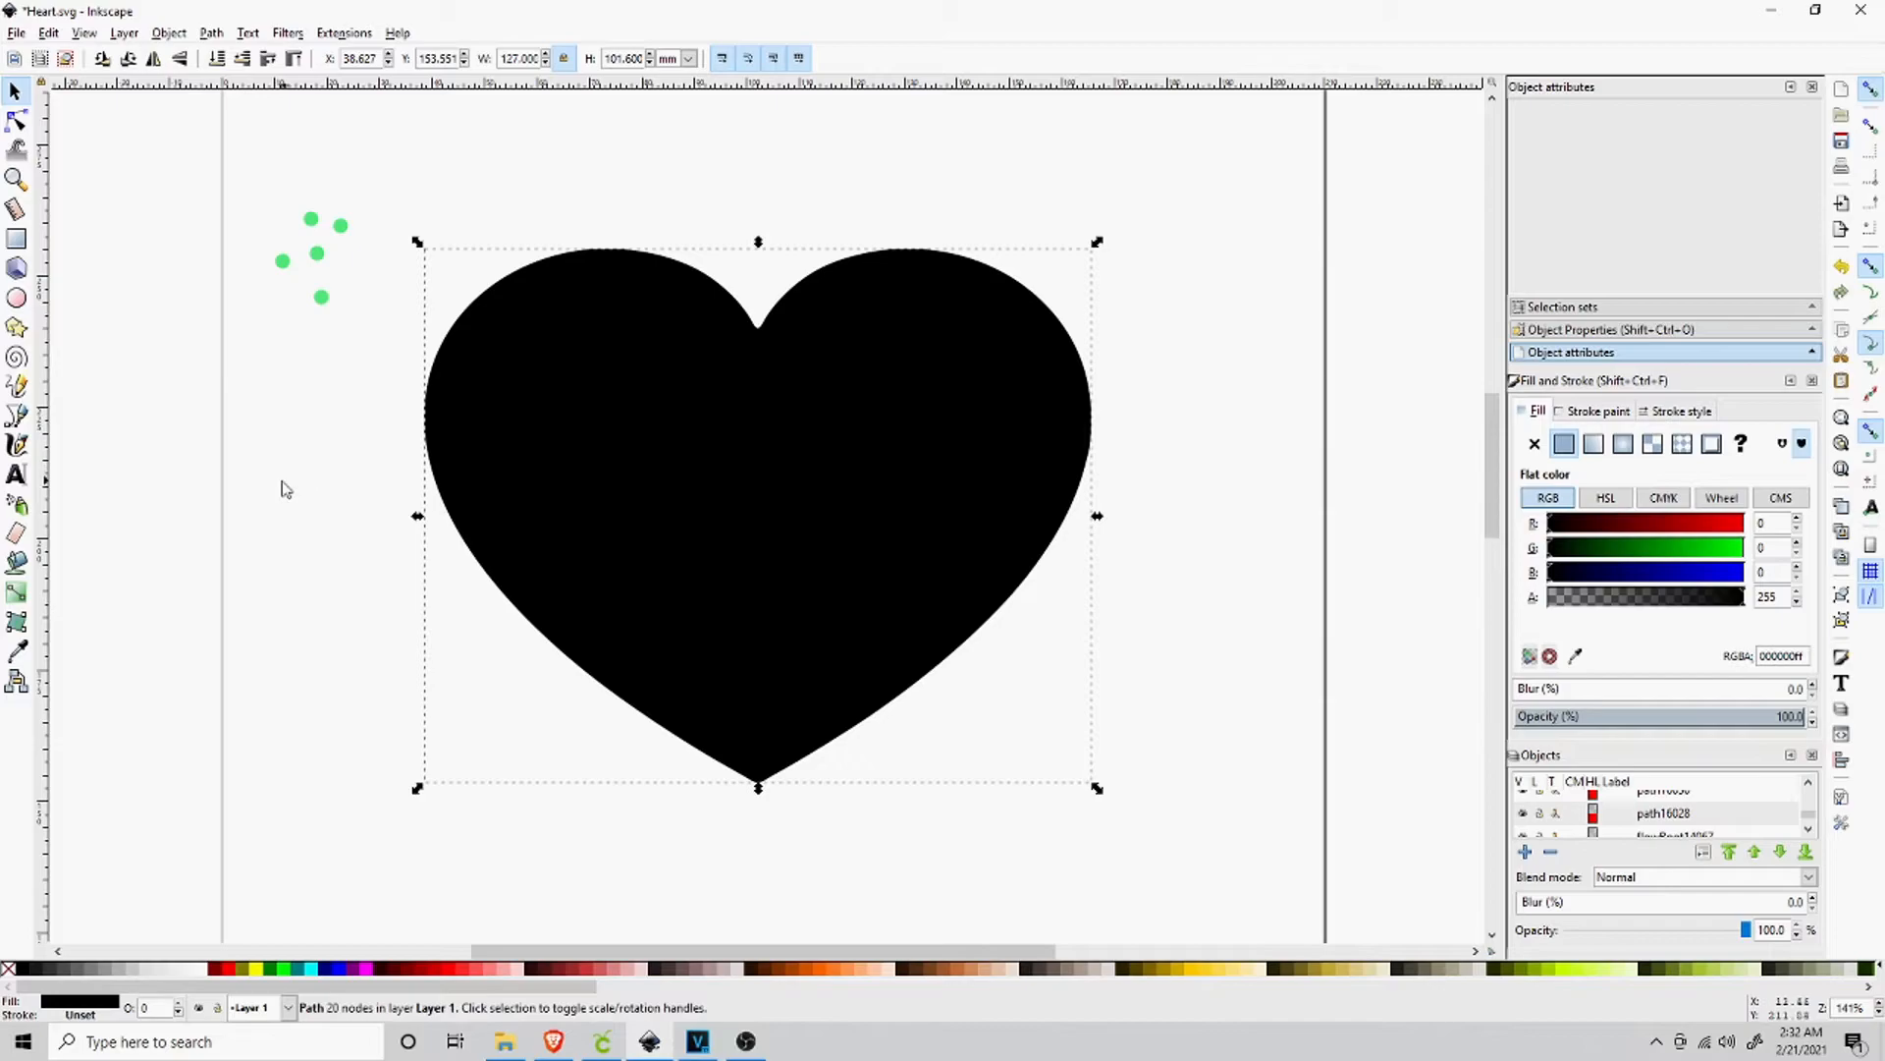
pyautogui.keyDown('shift'); pyautogui.click(344, 230); pyautogui.keyUp('shift')
pyautogui.click(334, 34)
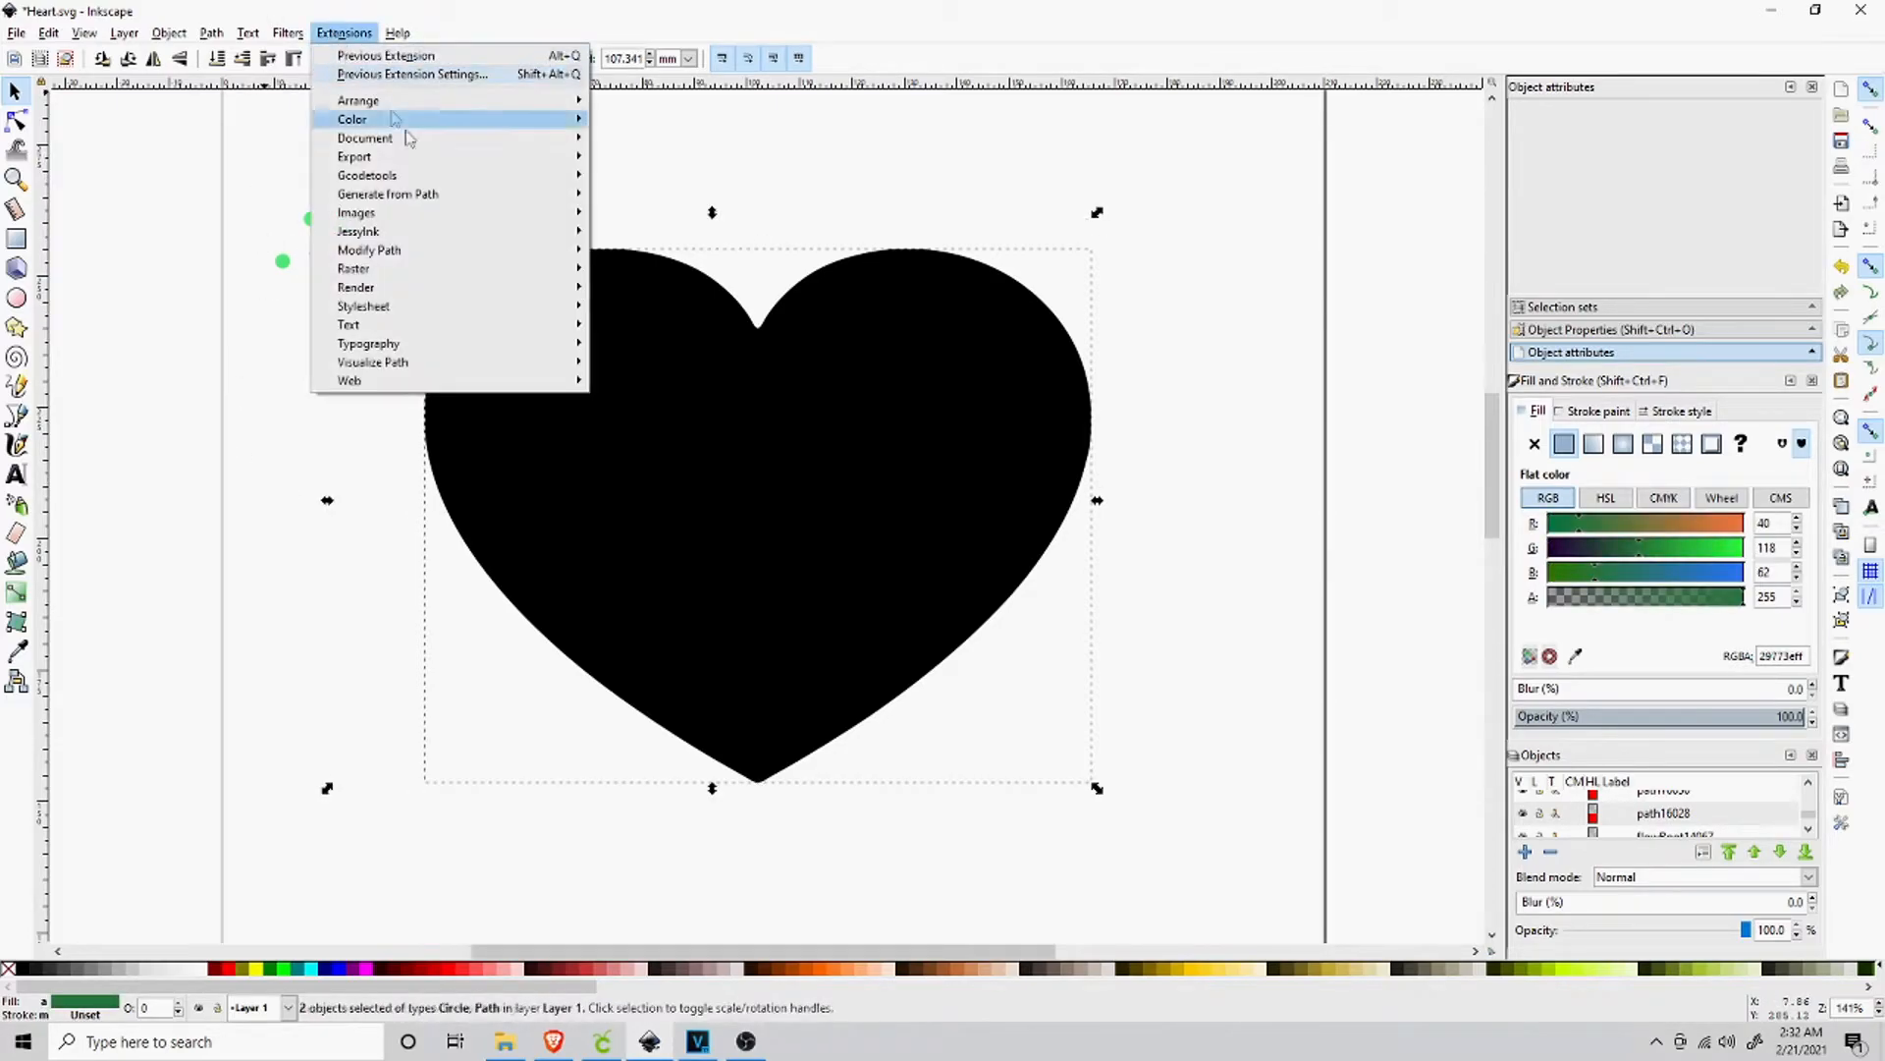
pyautogui.moveTo(453, 195)
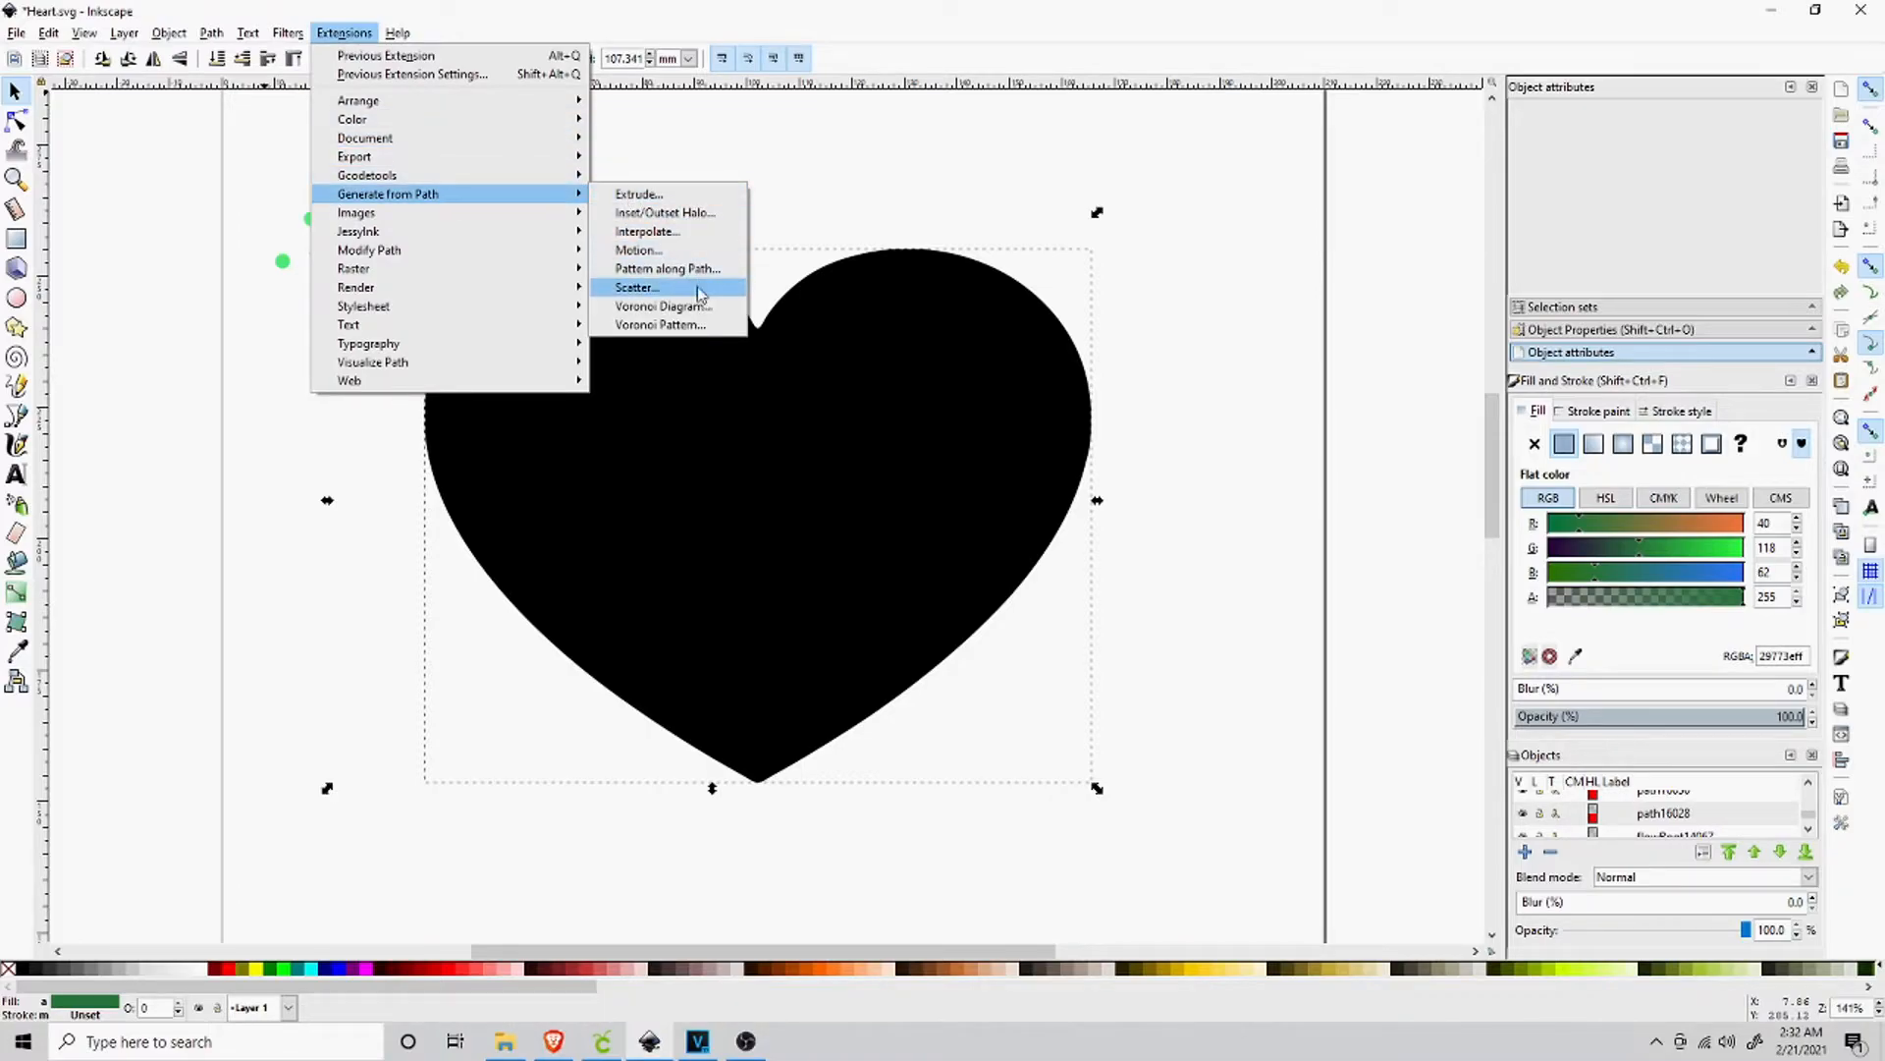
pyautogui.click(636, 287)
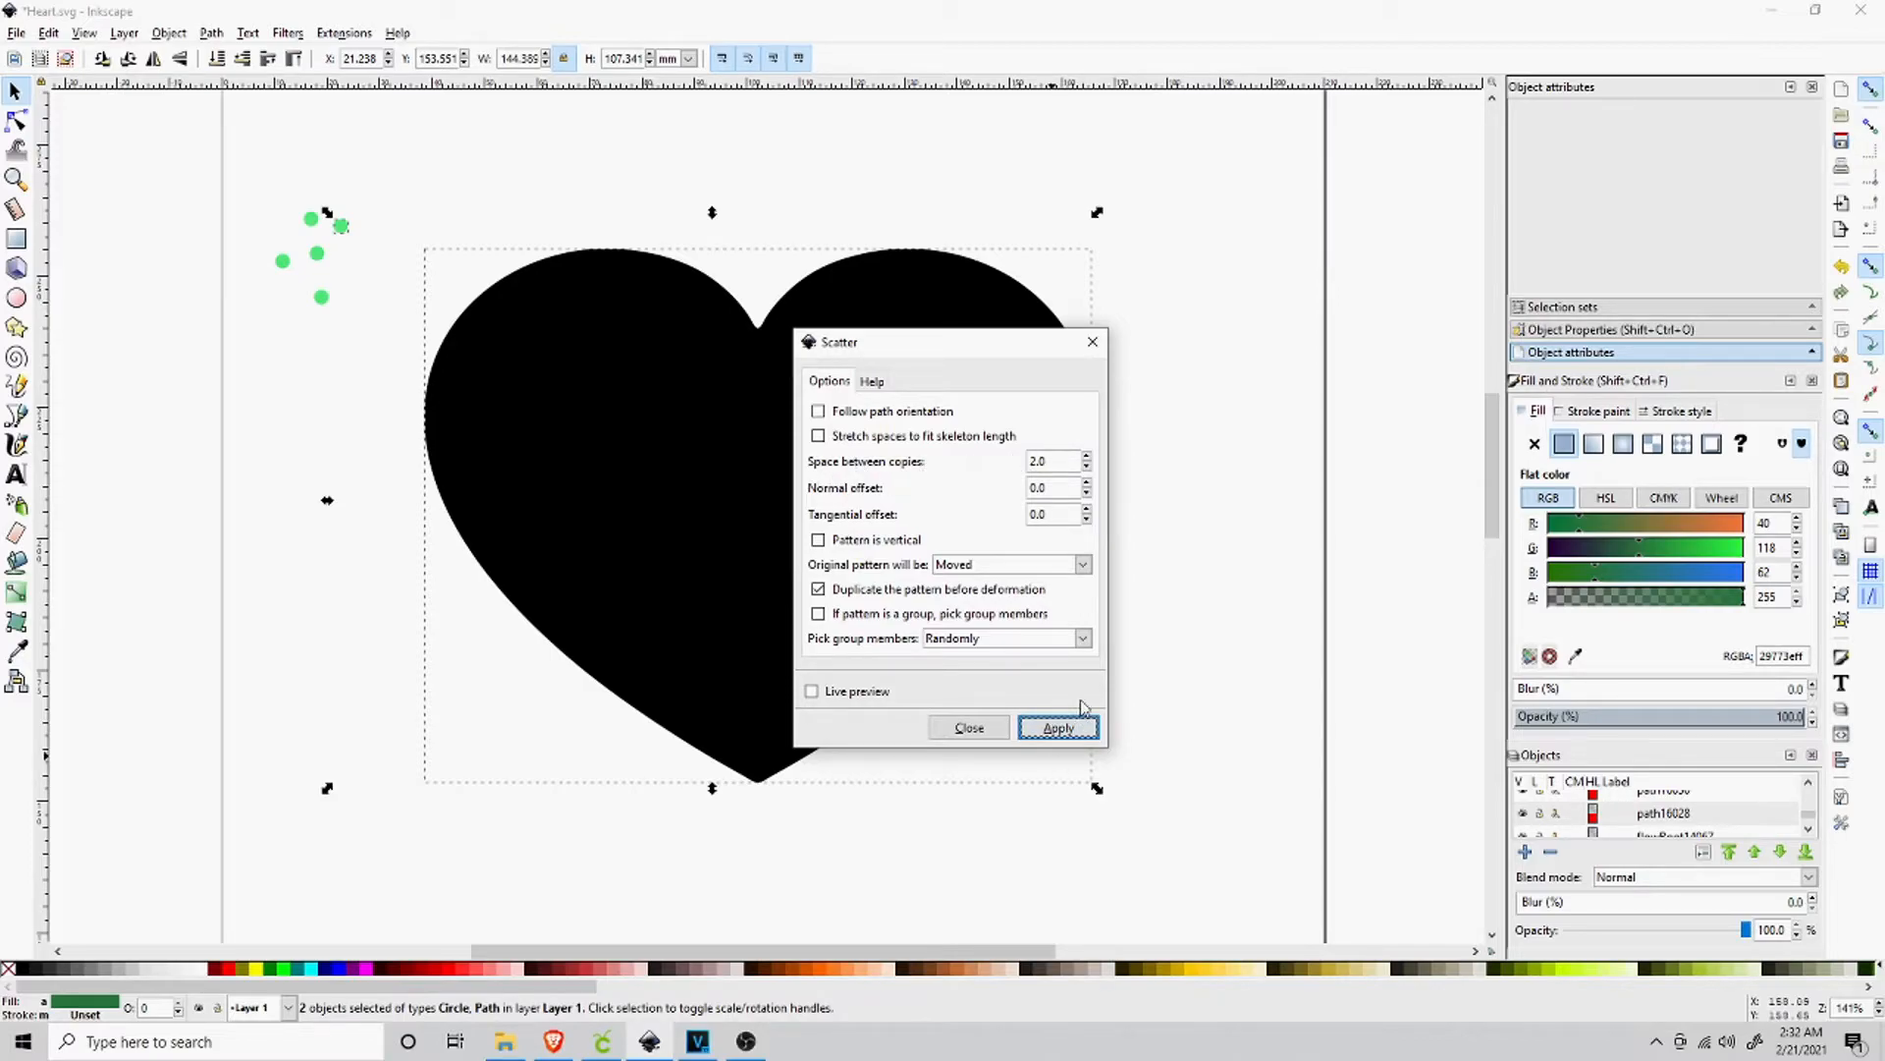
pyautogui.click(1056, 726)
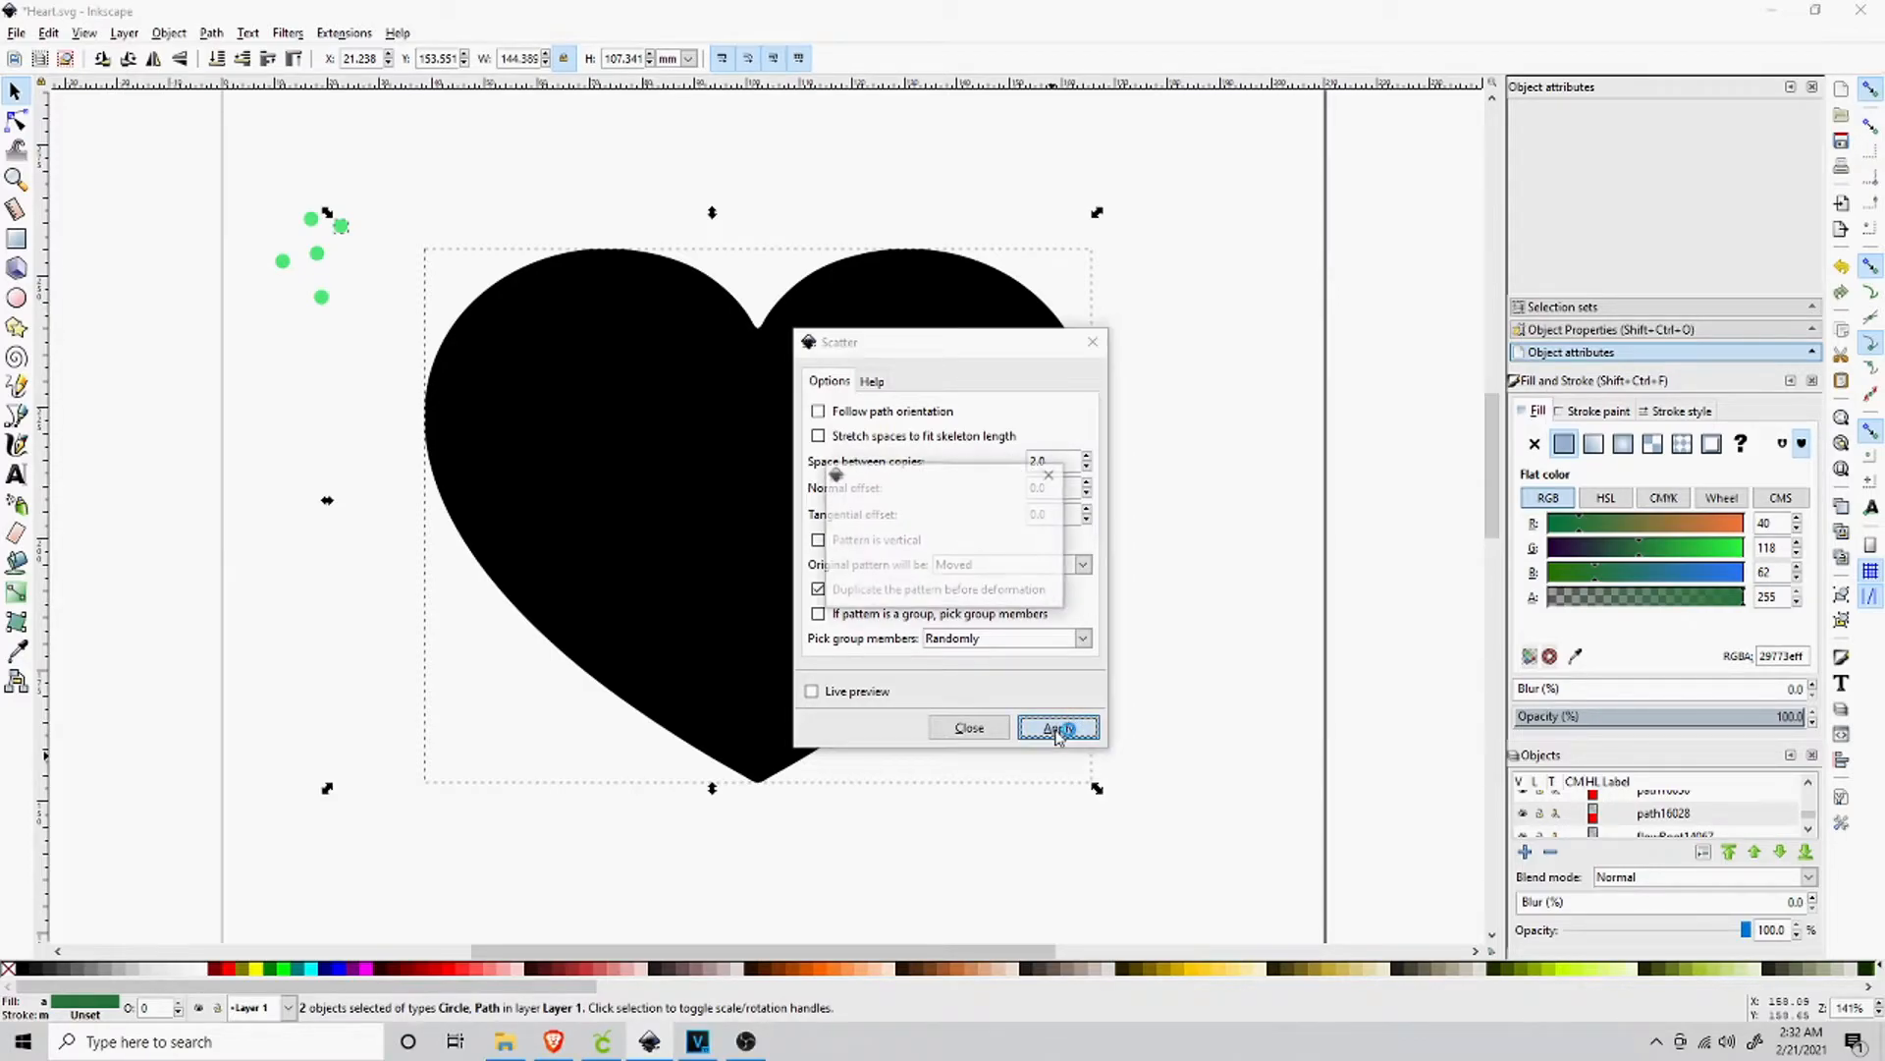
pyautogui.click(1094, 343)
pyautogui.click(1208, 484)
# Check the Inset/Outset distance in the Steps preferences, and inset the black heart path once by that distance.
pyautogui.click(828, 458)
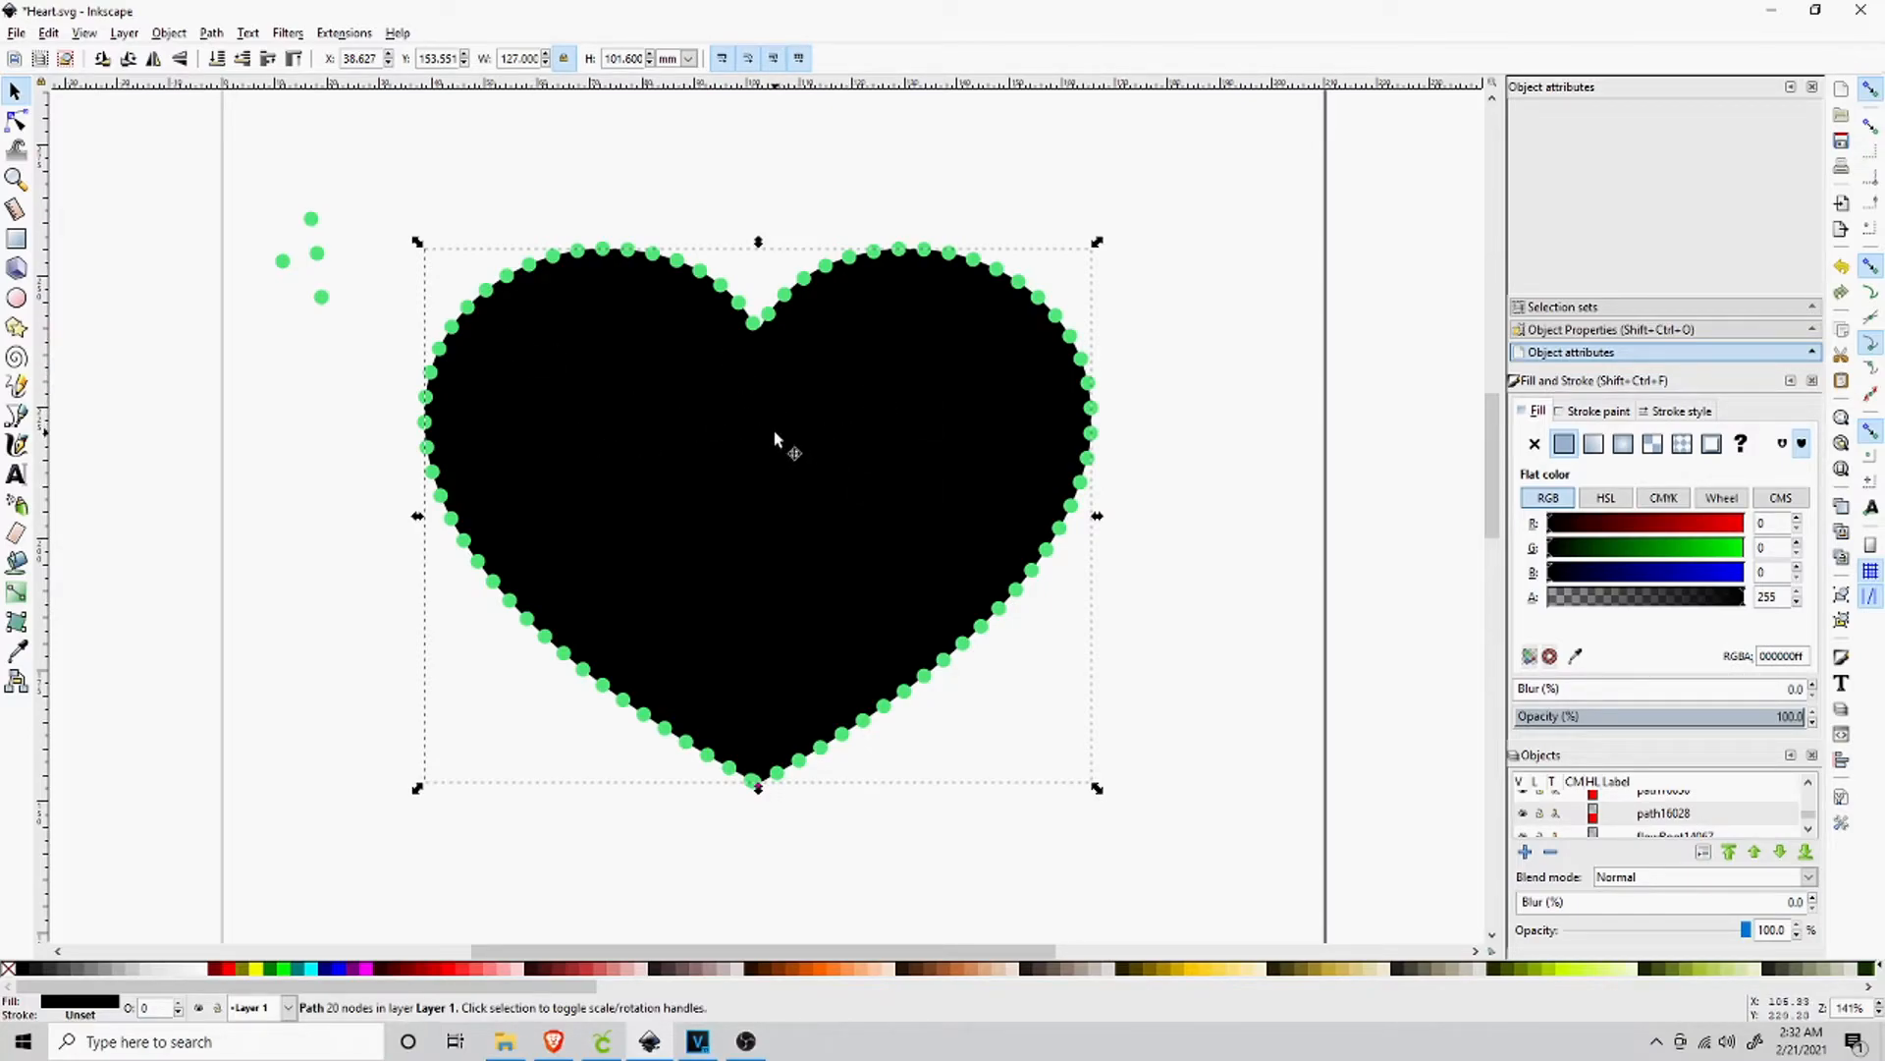
pyautogui.click(1267, 320)
pyautogui.click(899, 425)
pyautogui.click(1843, 825)
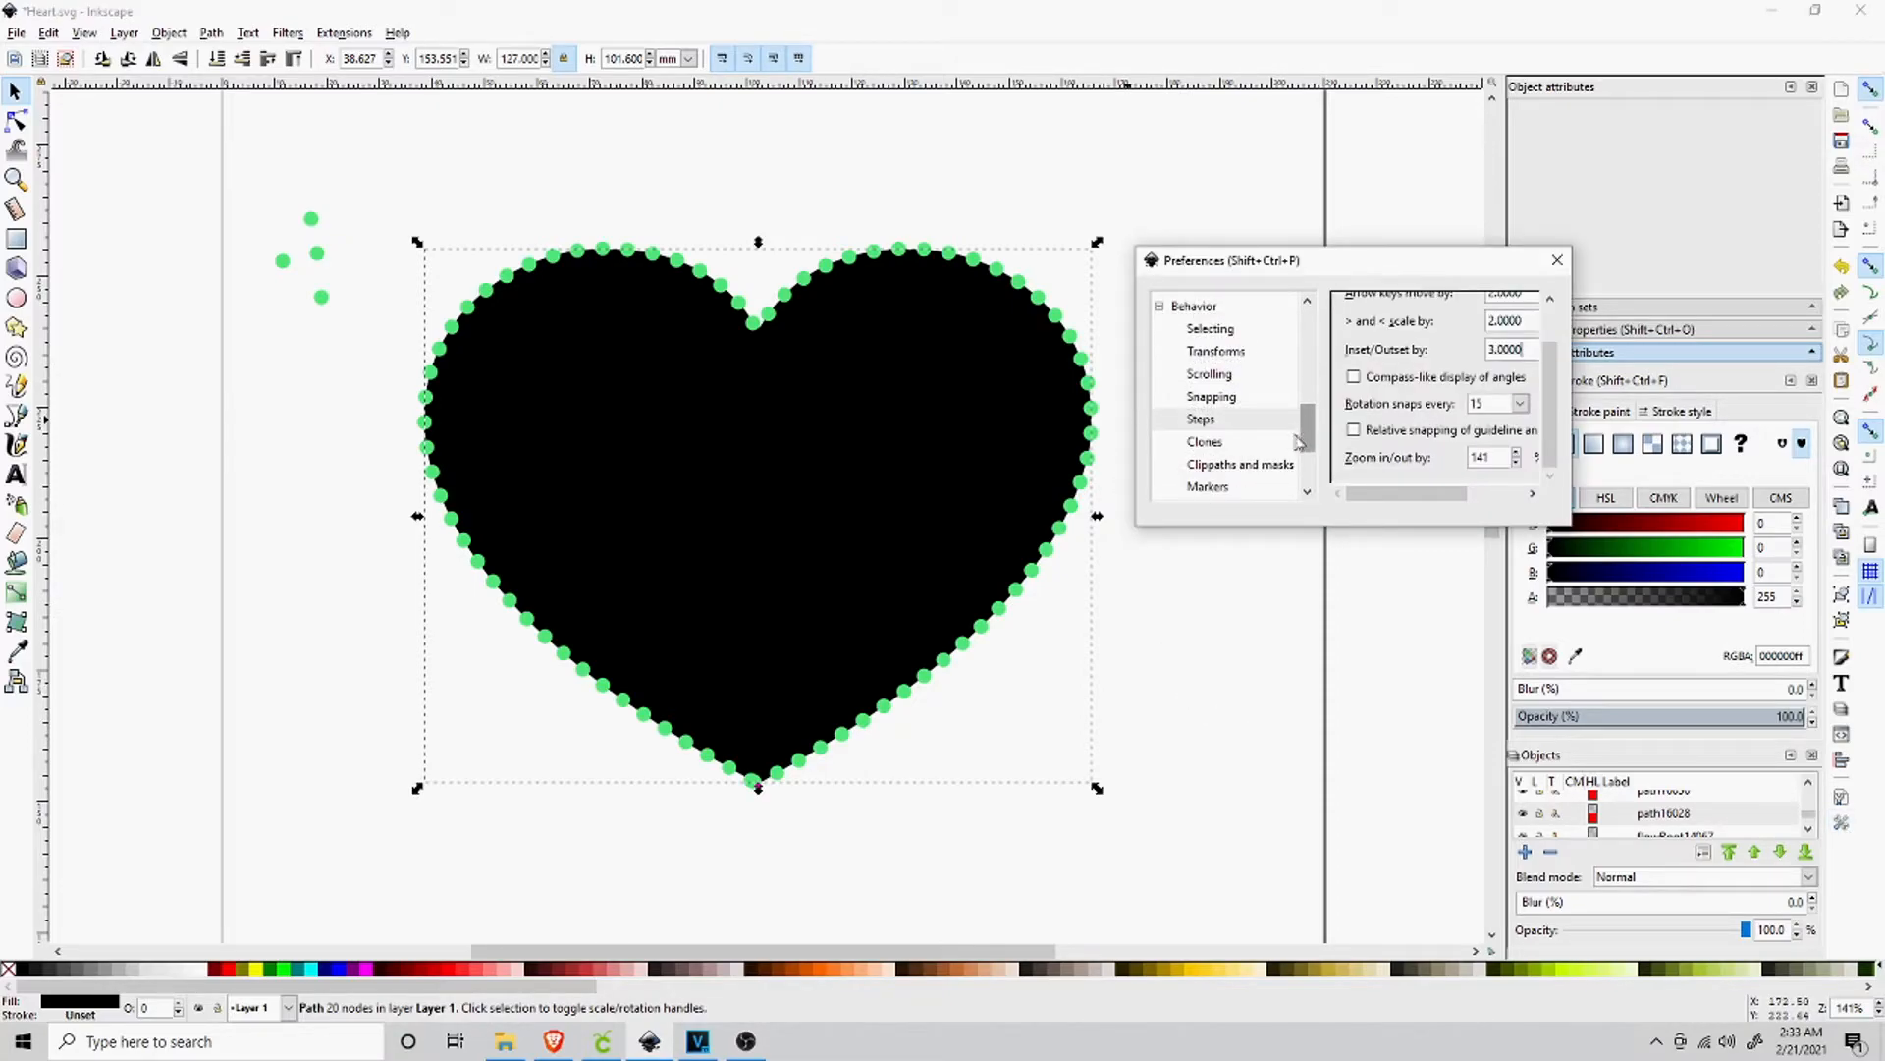
pyautogui.click(1213, 422)
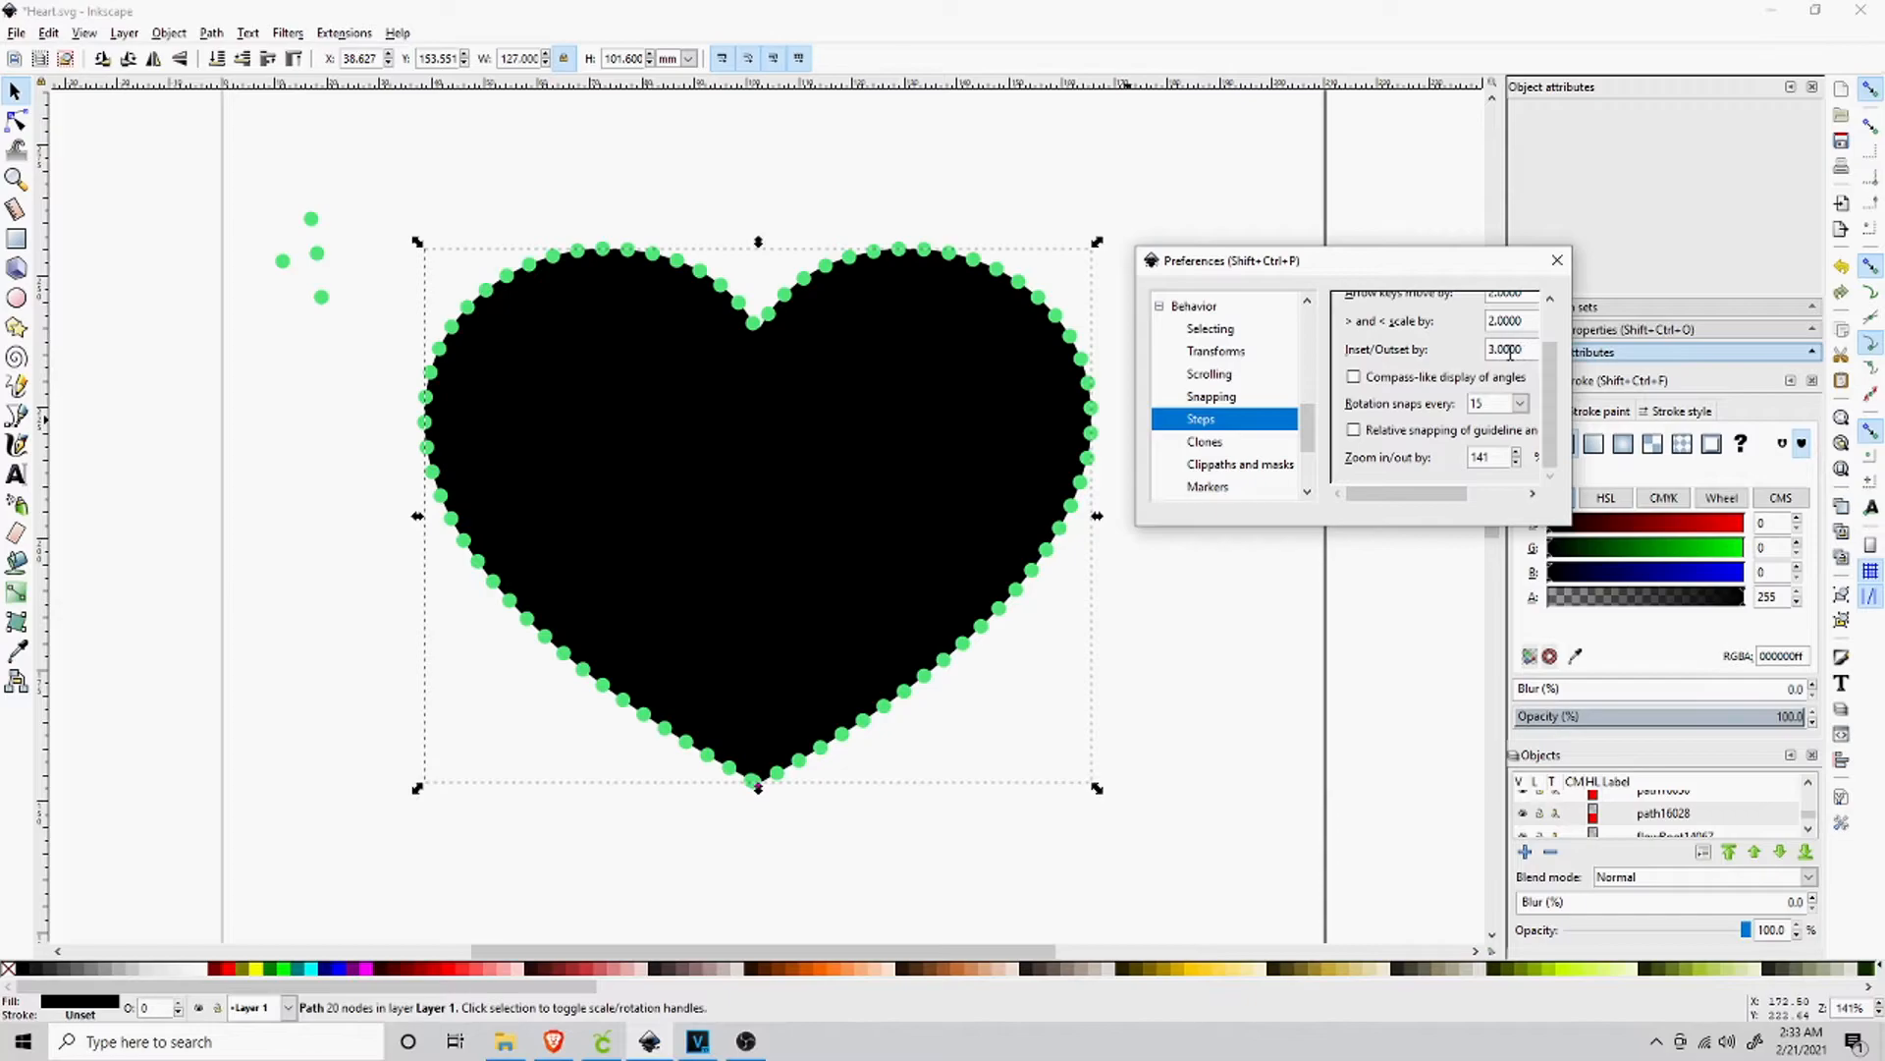
pyautogui.click(1558, 261)
pyautogui.click(728, 391)
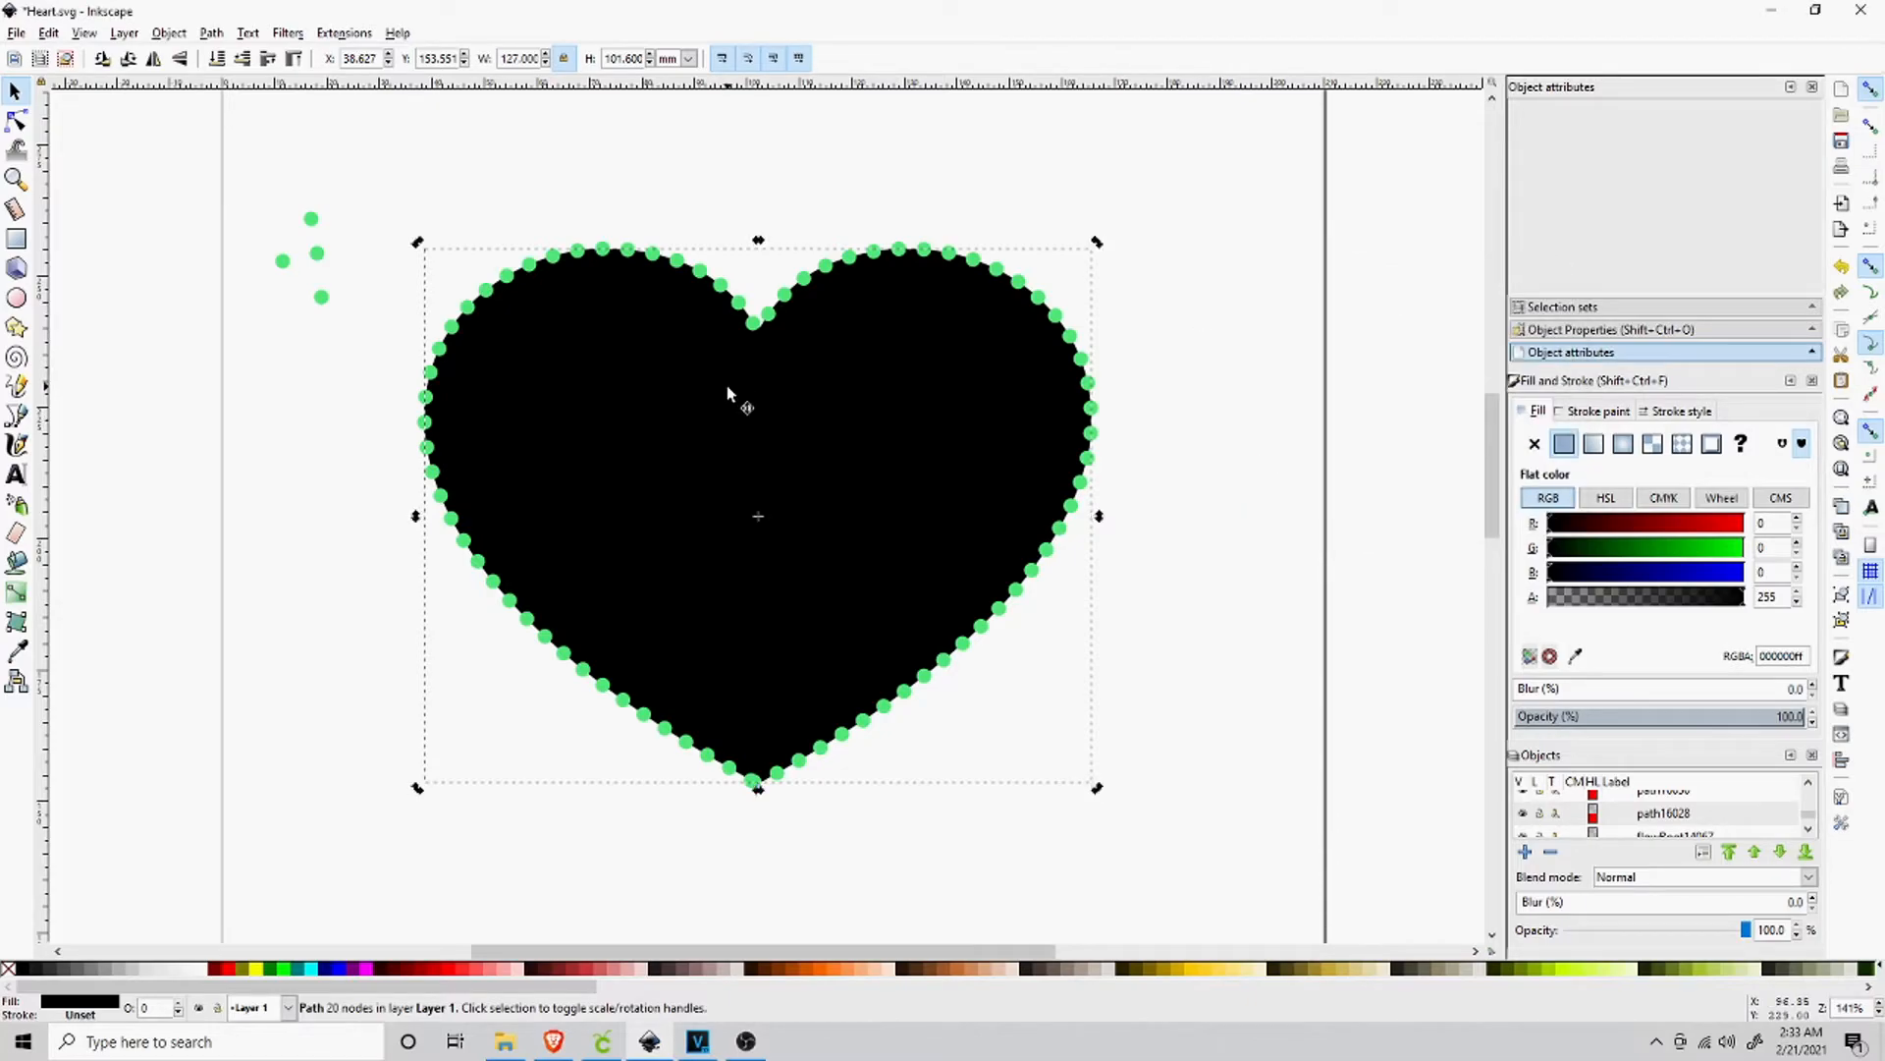
pyautogui.click(211, 33)
pyautogui.click(283, 329)
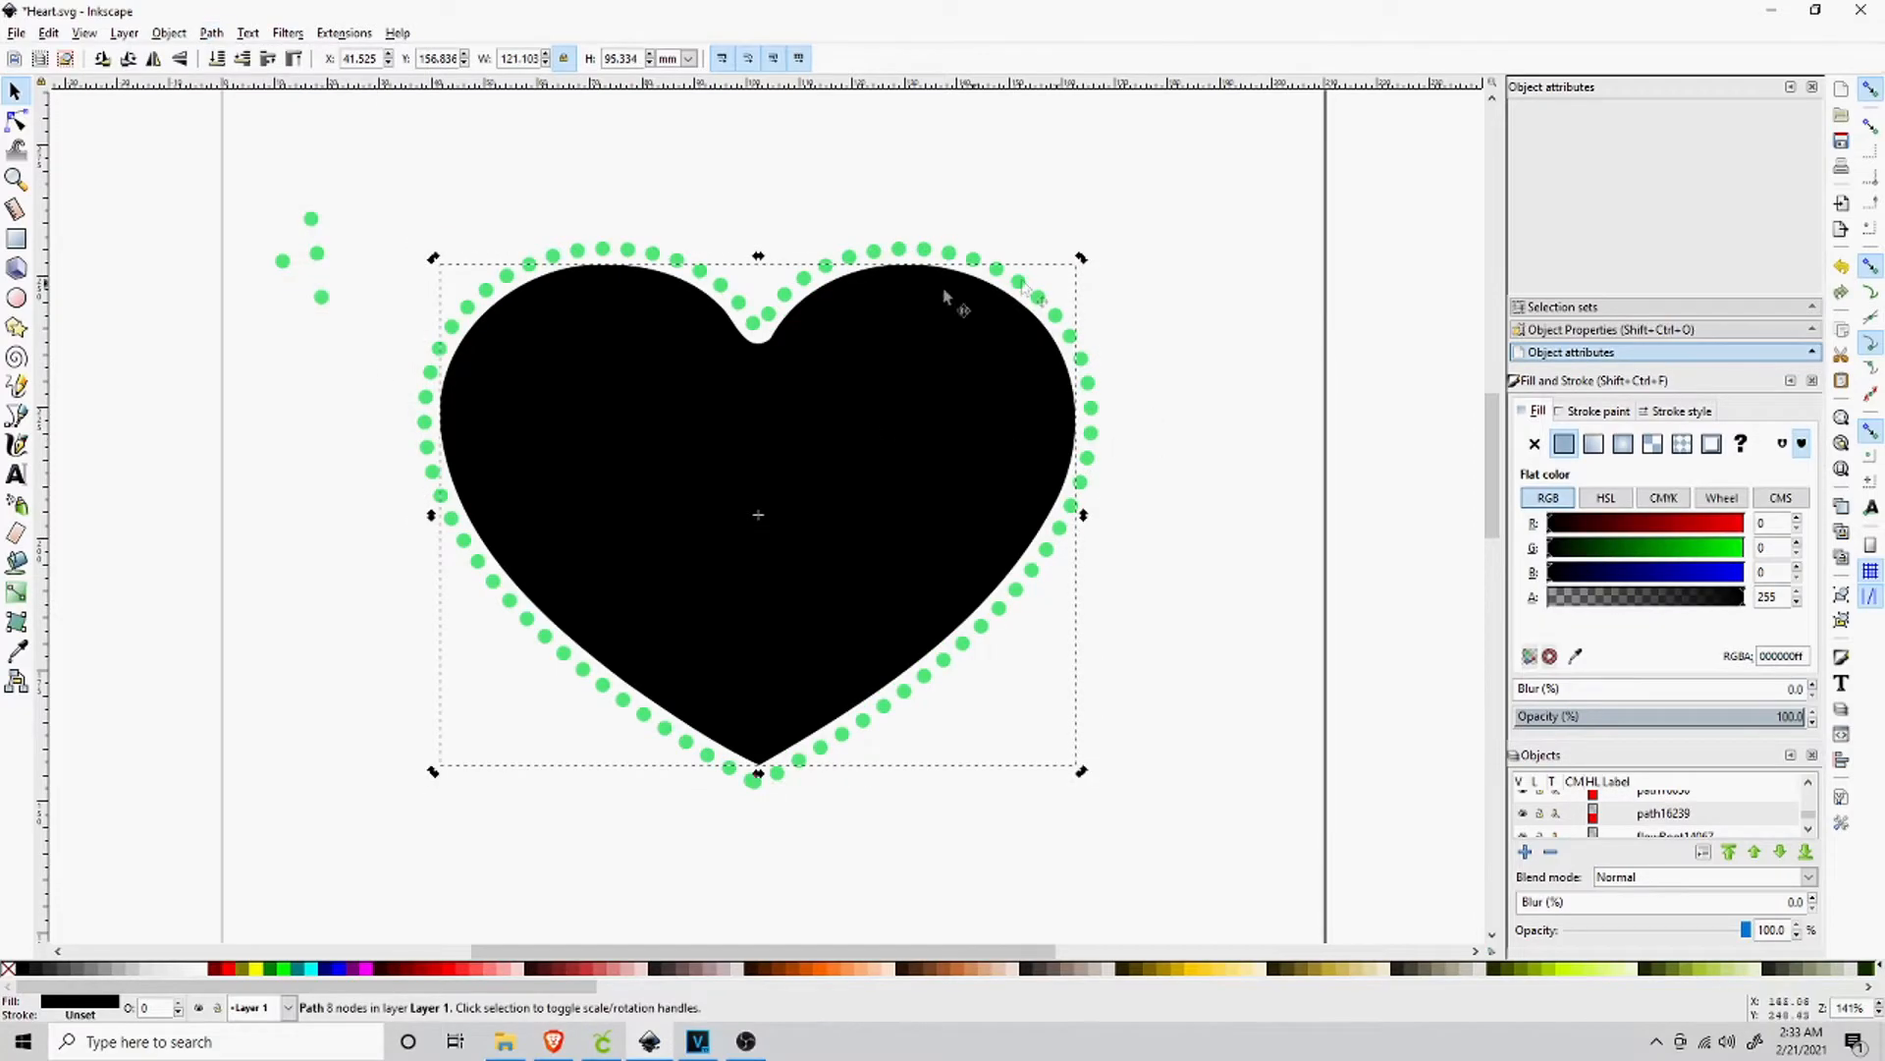
pyautogui.click(1294, 339)
# Scatter a second spare circle along the inset heart's outline with 2.0 space between copies to form an inner row.
pyautogui.click(736, 462)
pyautogui.keyDown('shift'); pyautogui.click(315, 258); pyautogui.keyUp('shift')
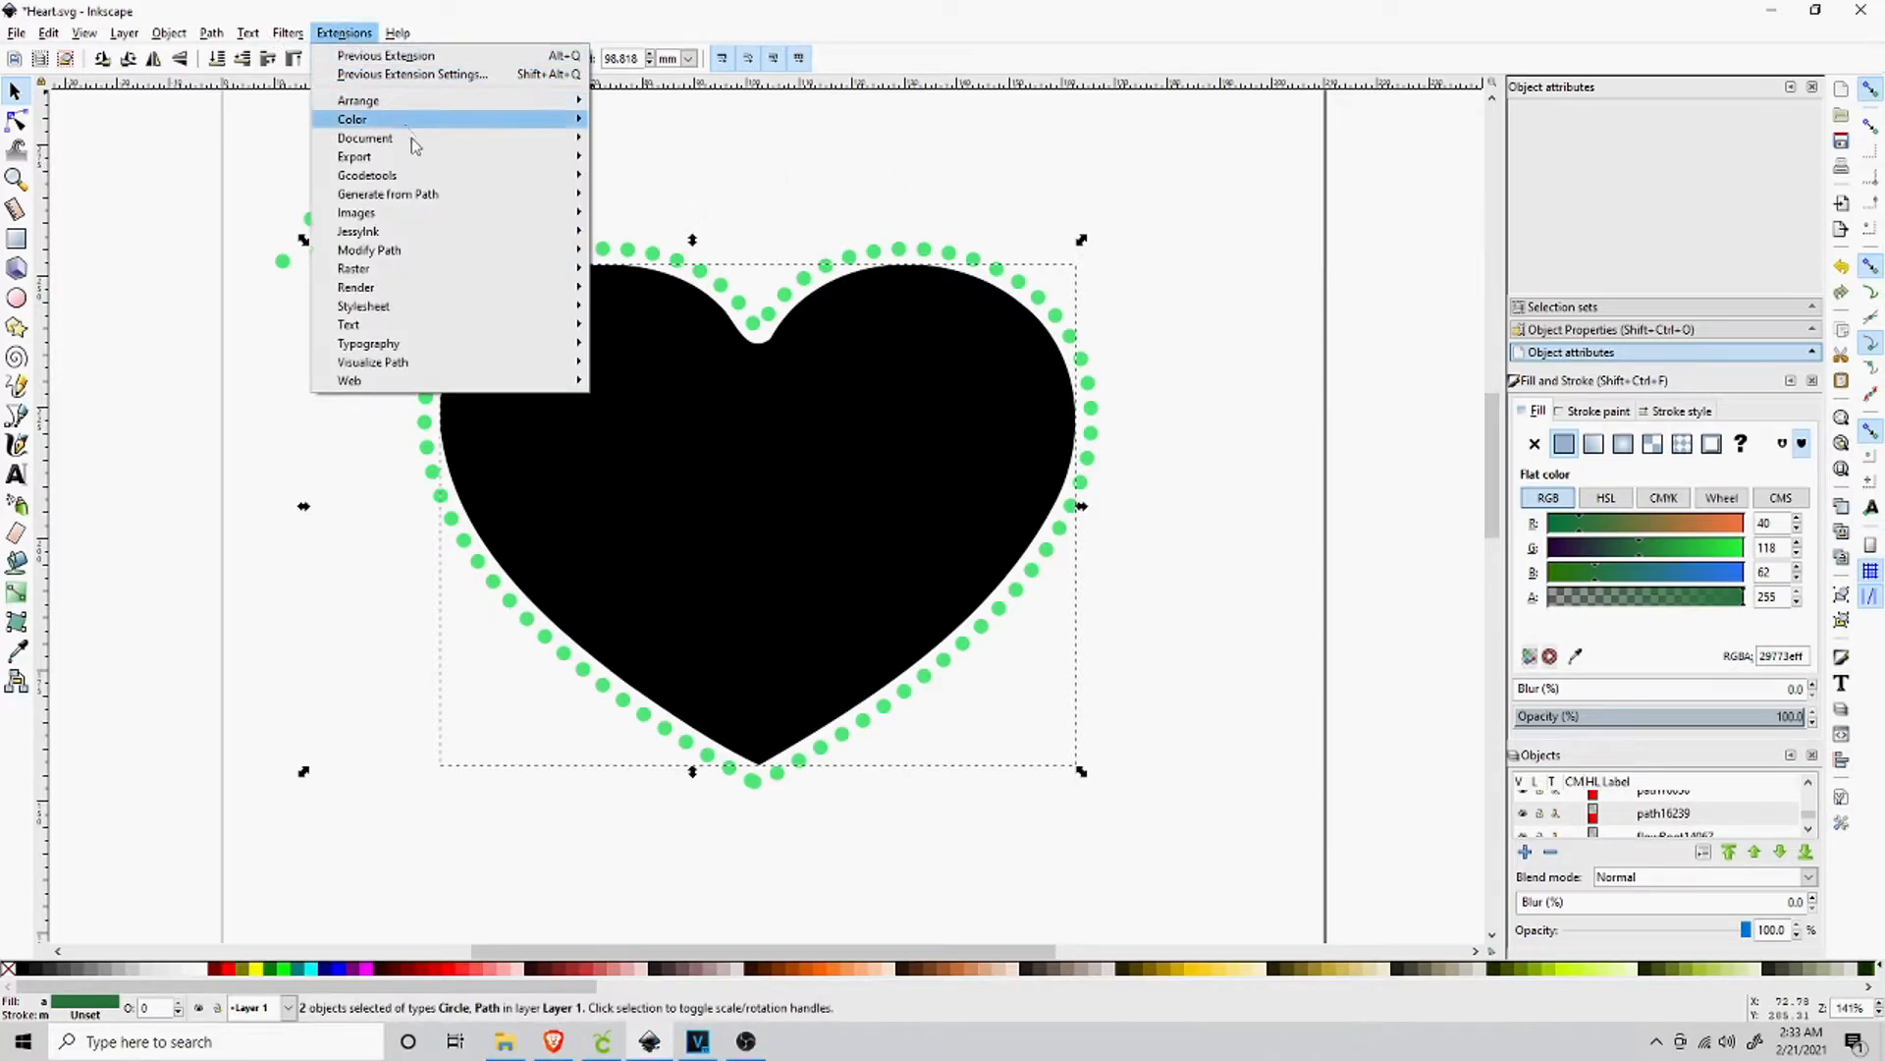
pyautogui.moveTo(442, 197)
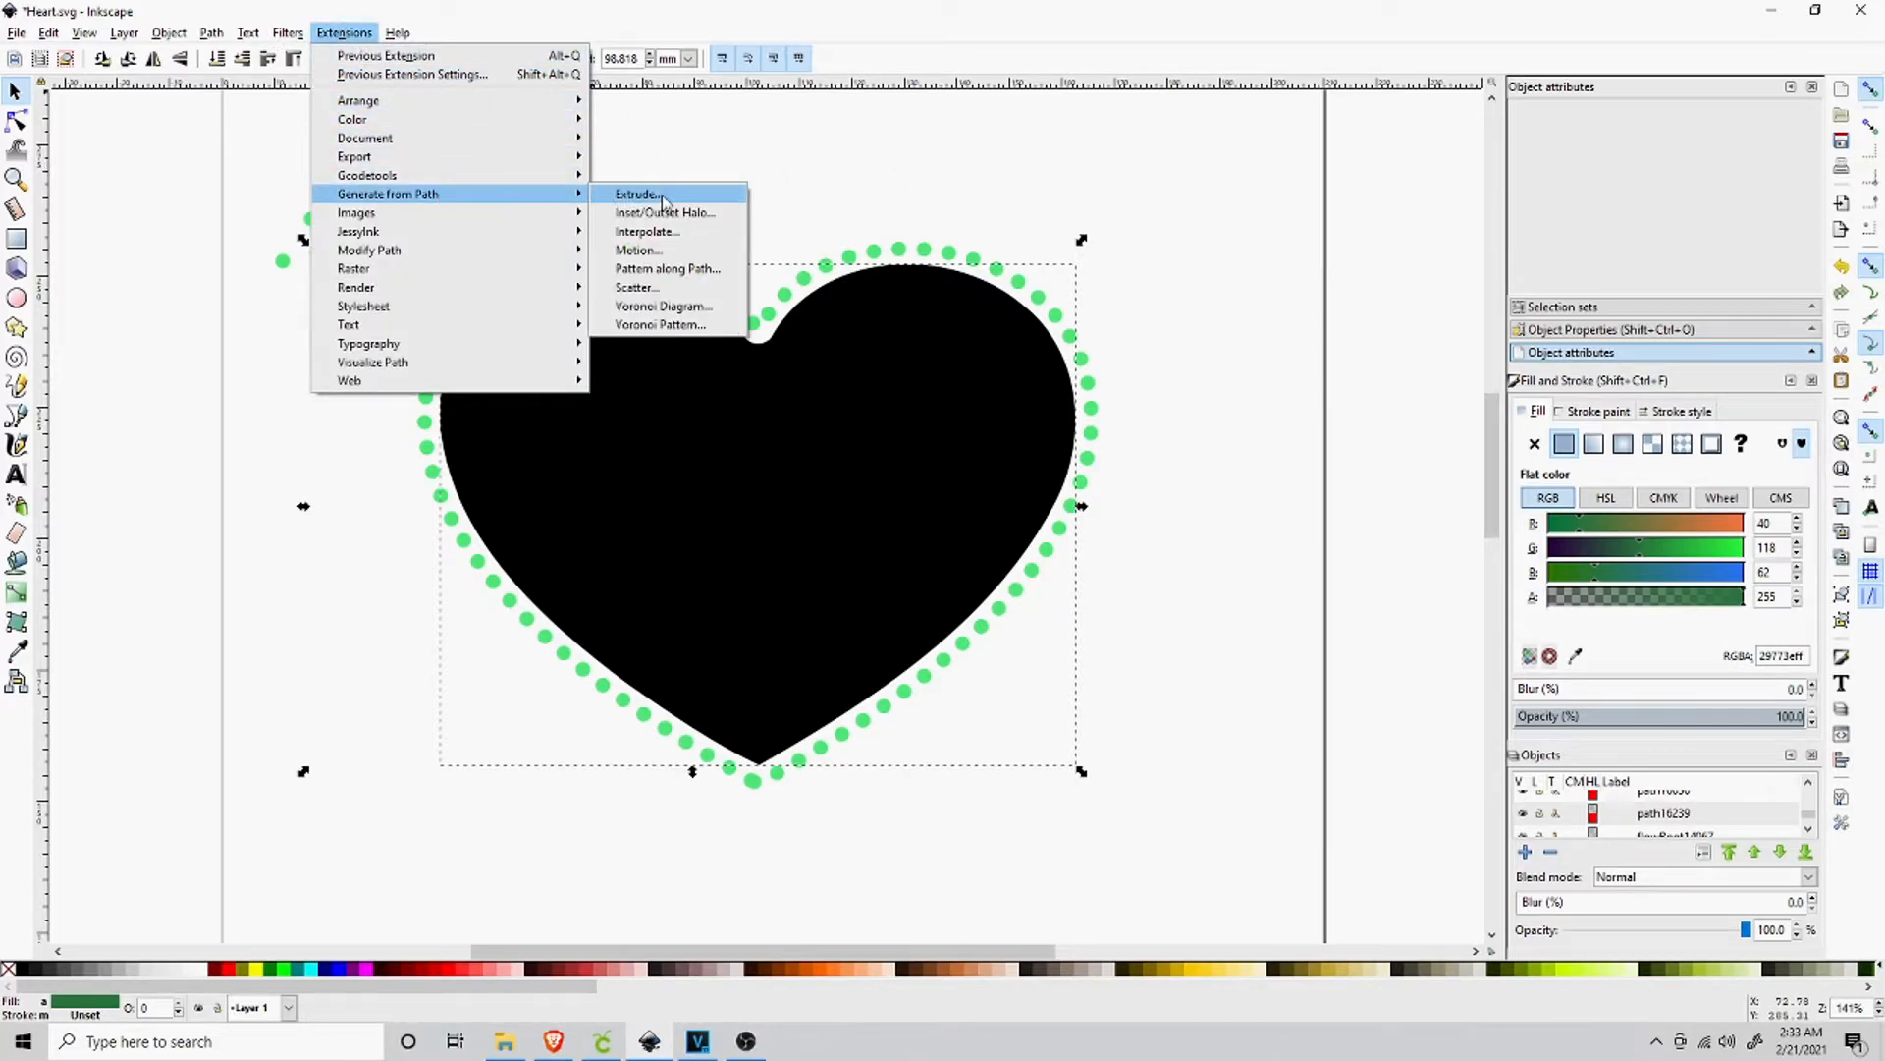
pyautogui.click(663, 291)
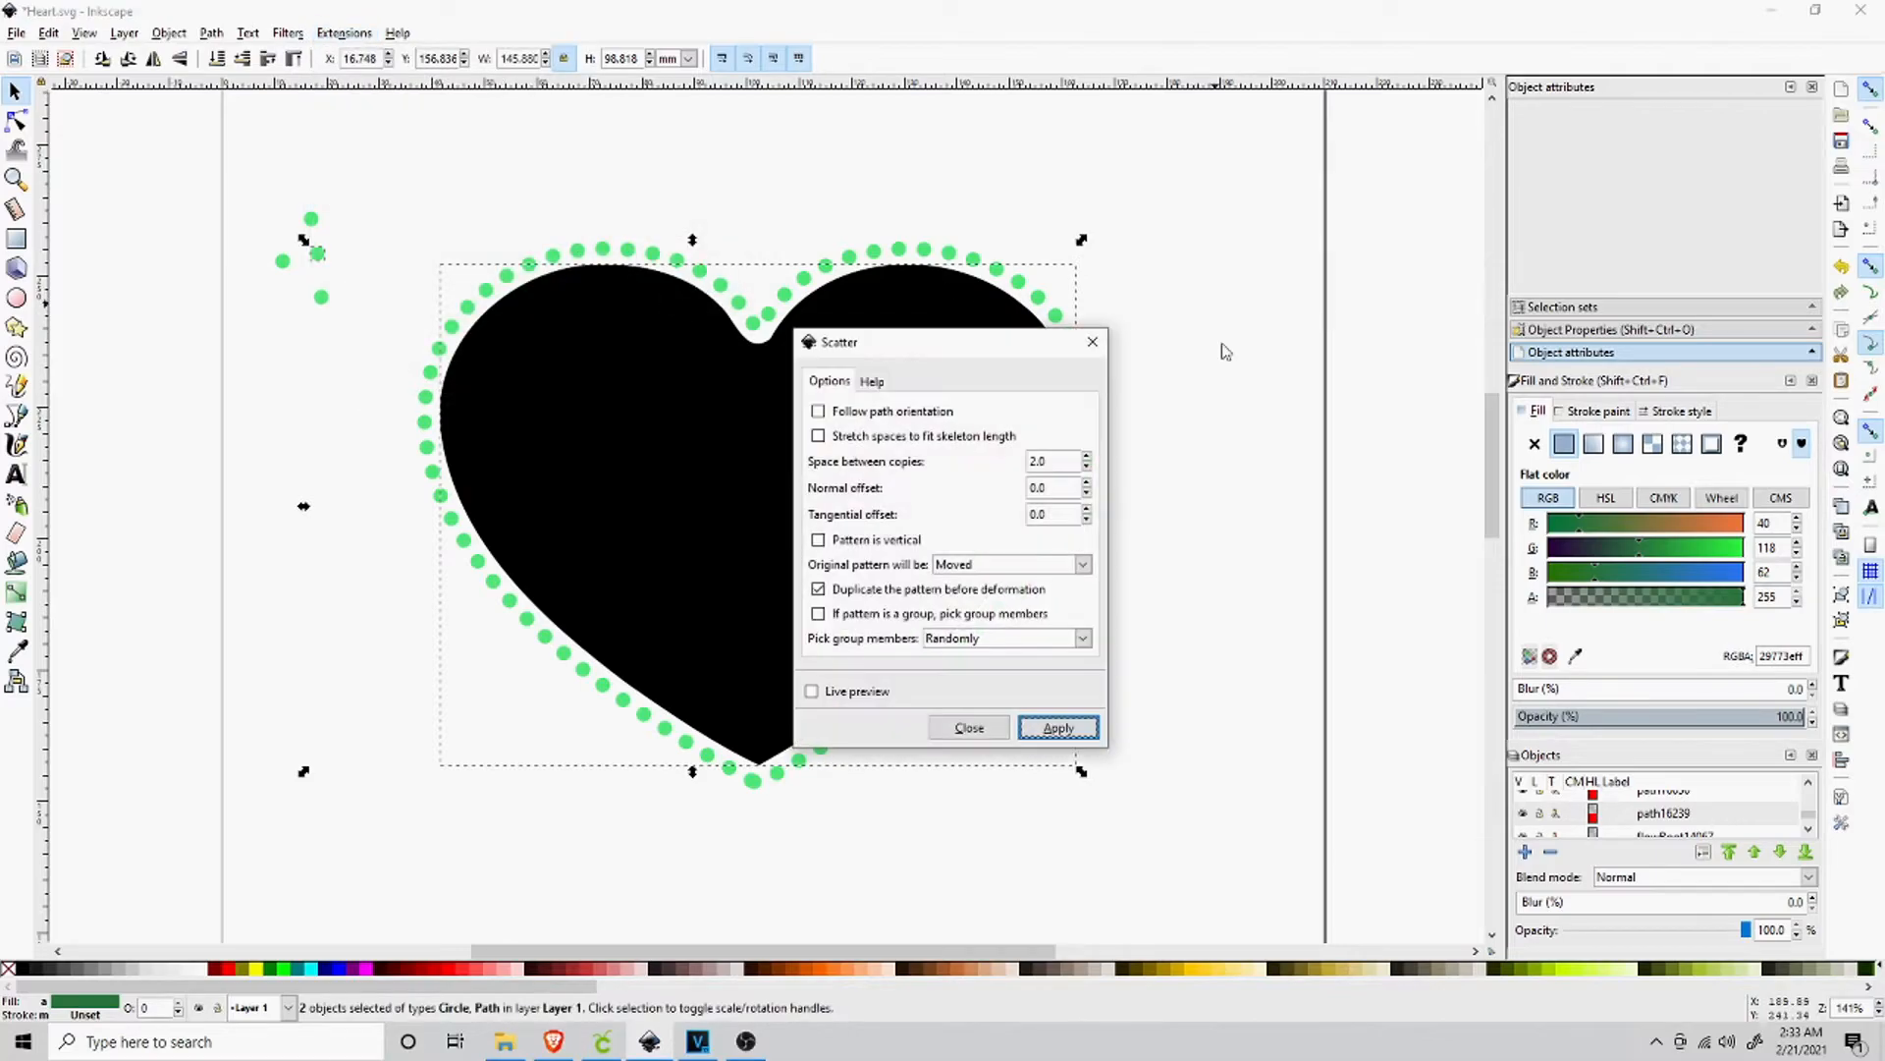
pyautogui.click(1059, 727)
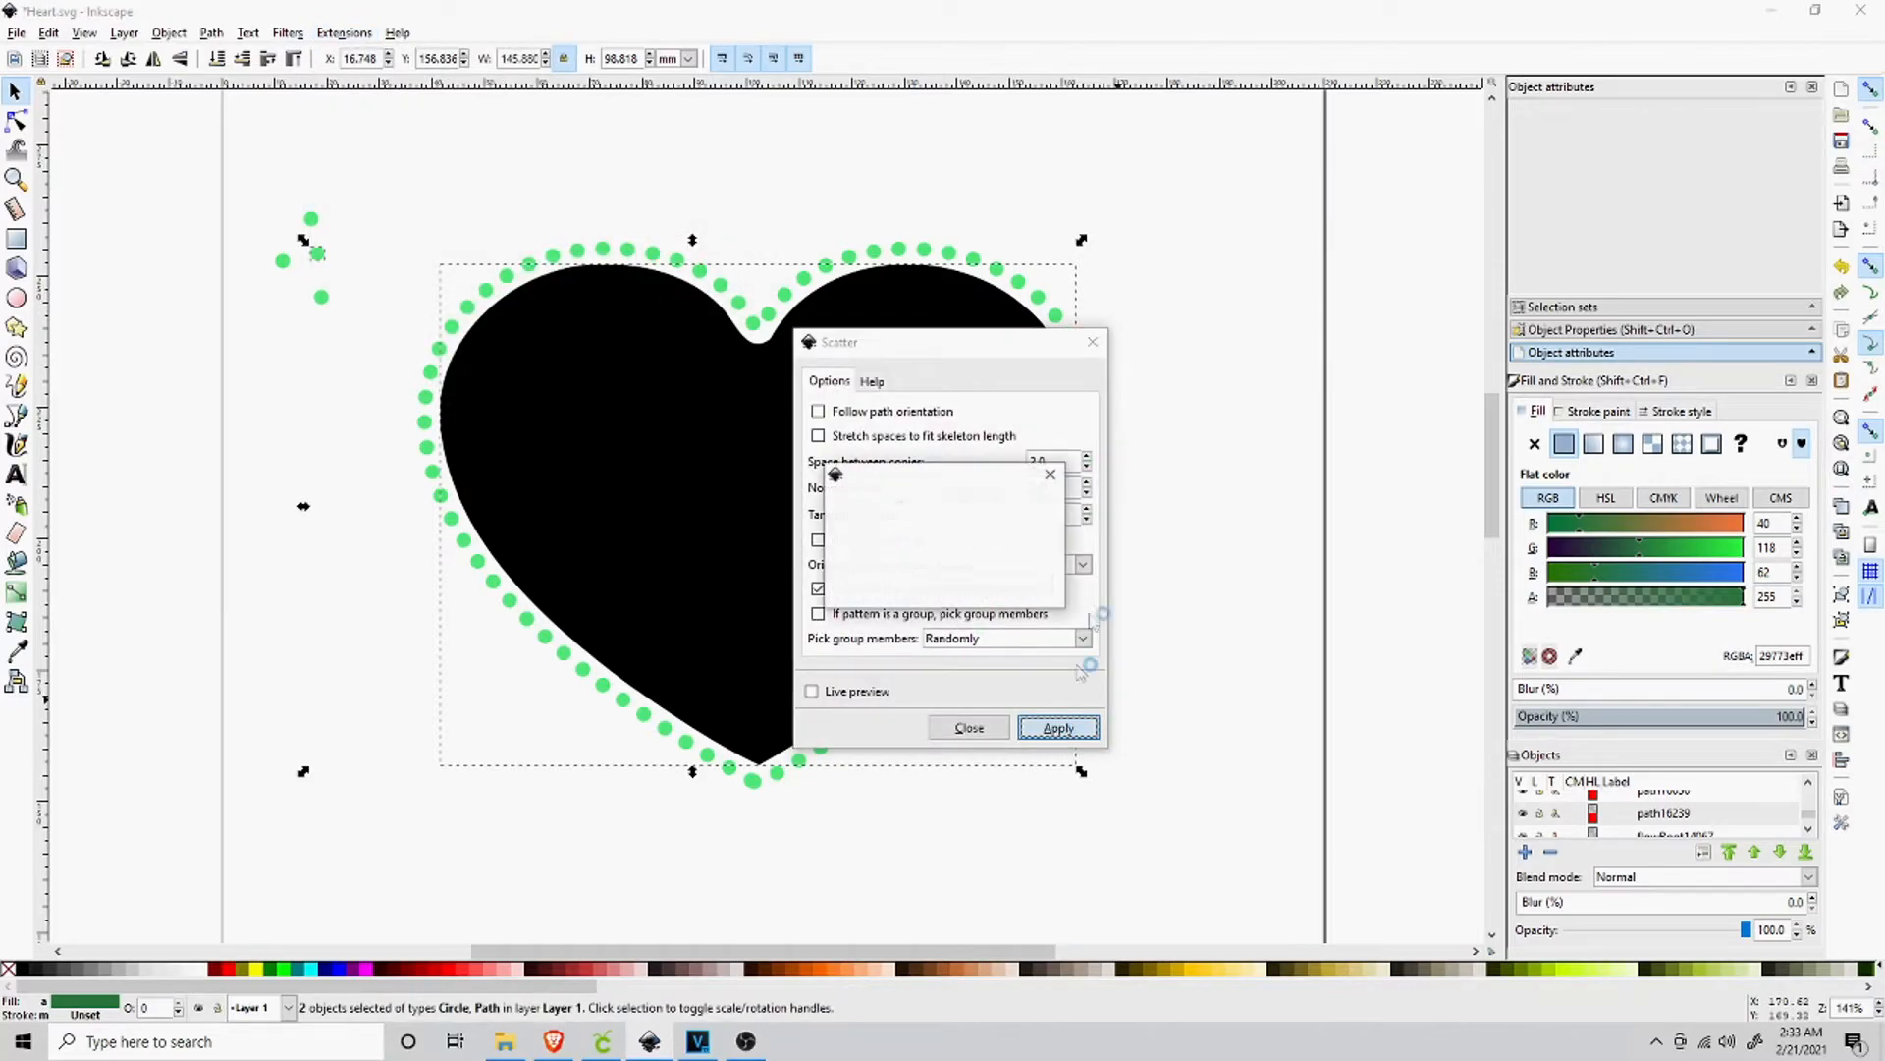
pyautogui.click(1233, 294)
pyautogui.click(1058, 726)
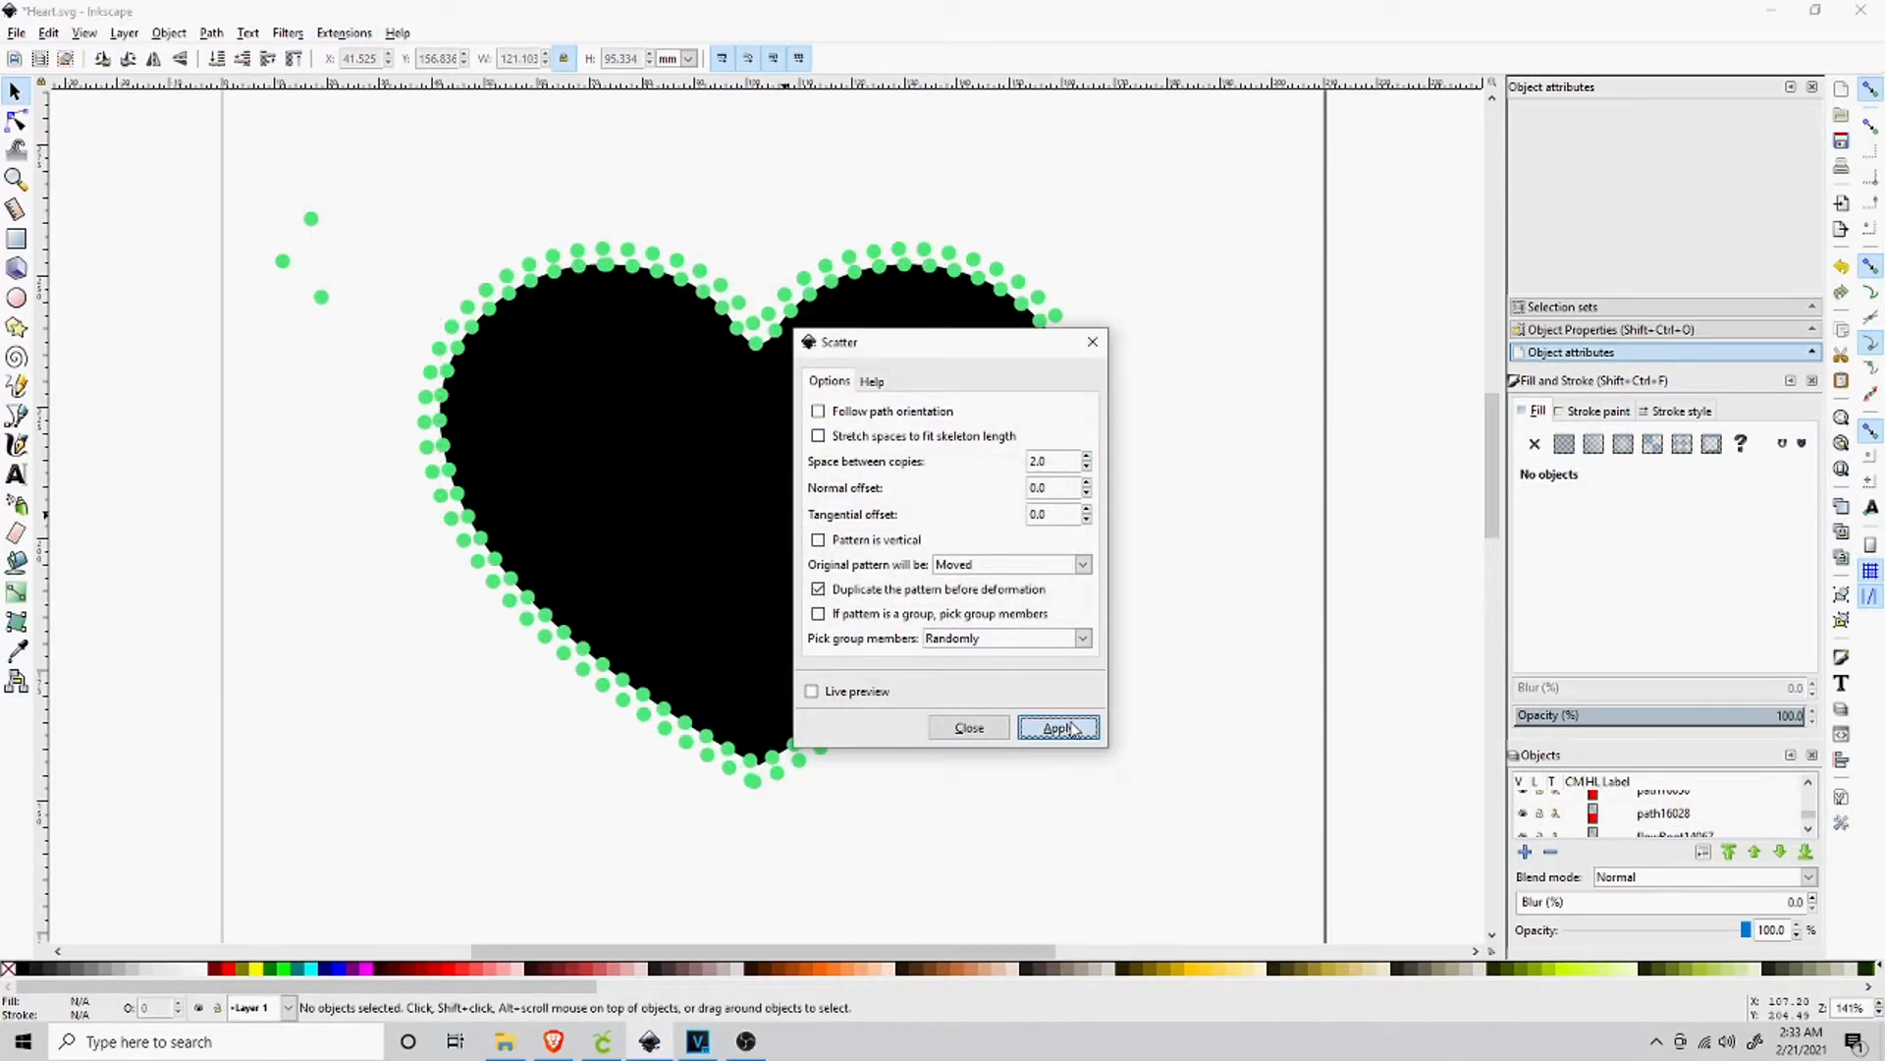
pyautogui.click(1066, 636)
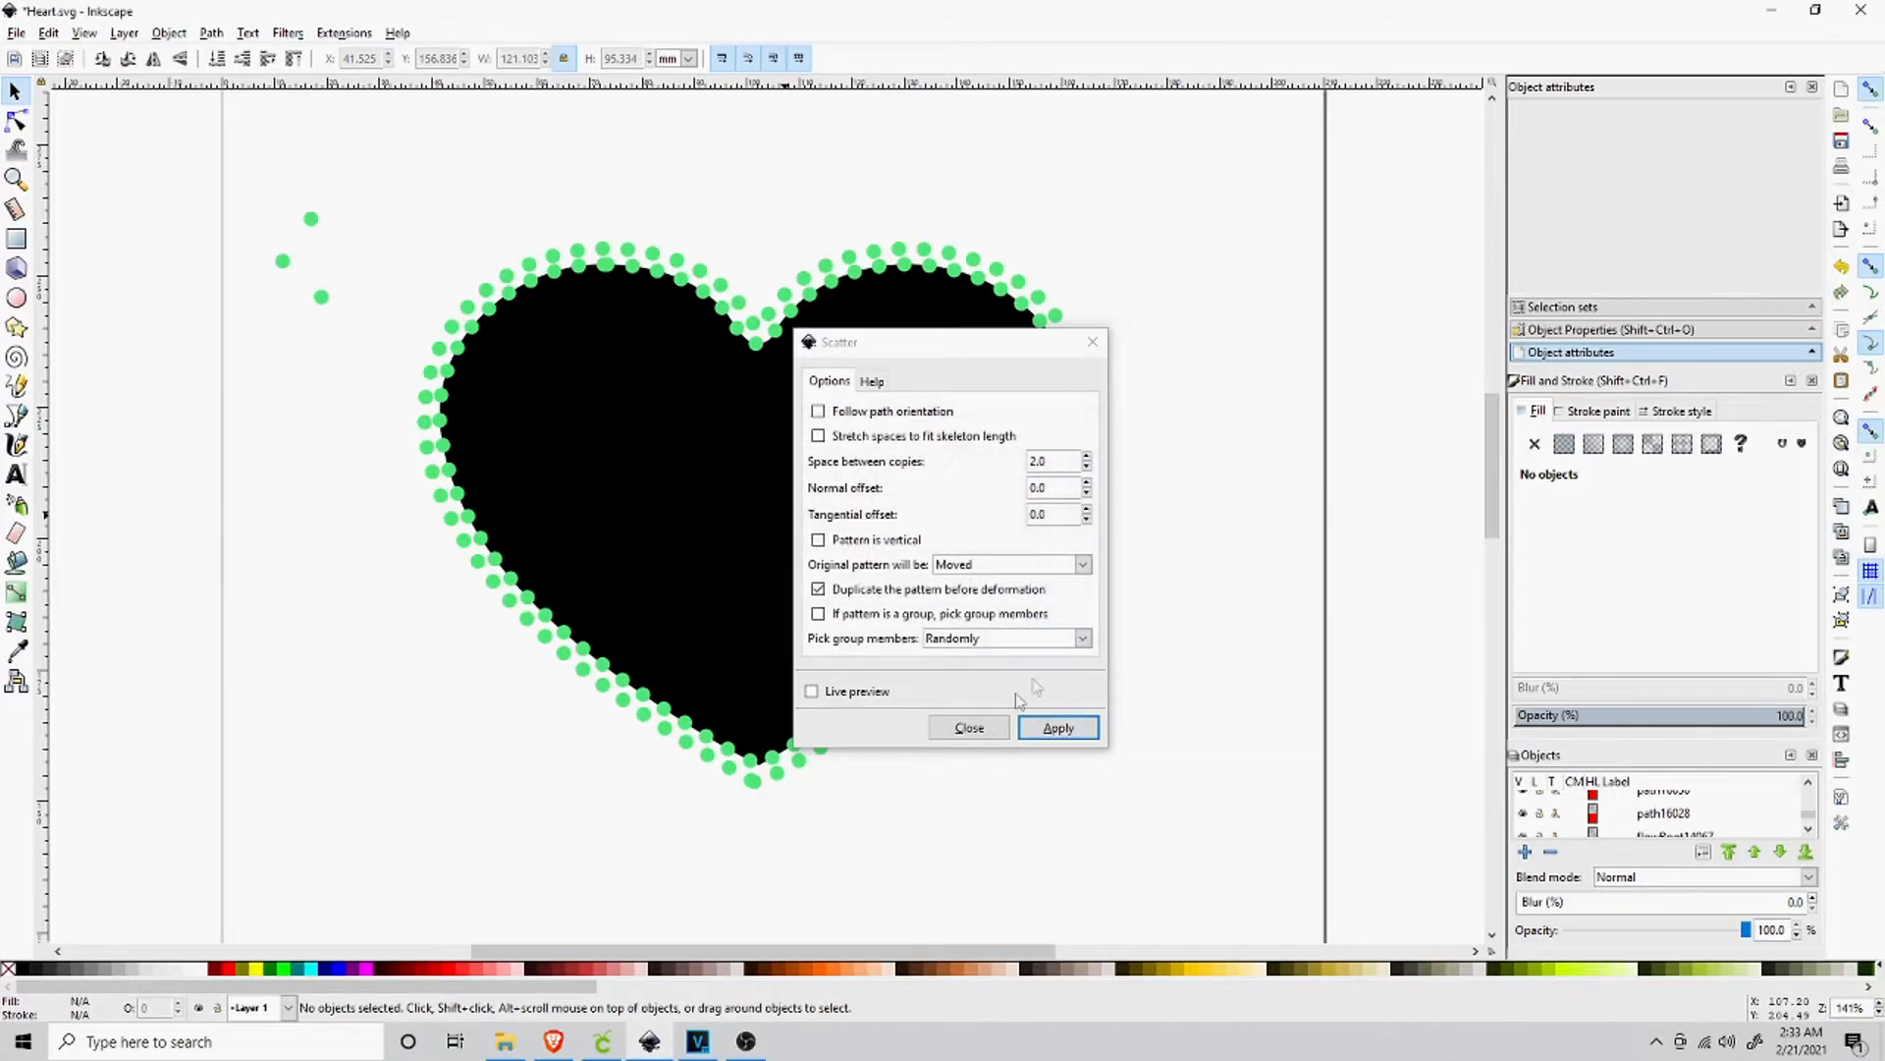
pyautogui.click(969, 727)
# Inset the black heart path a second time, inside the two rows of circles.
pyautogui.click(919, 499)
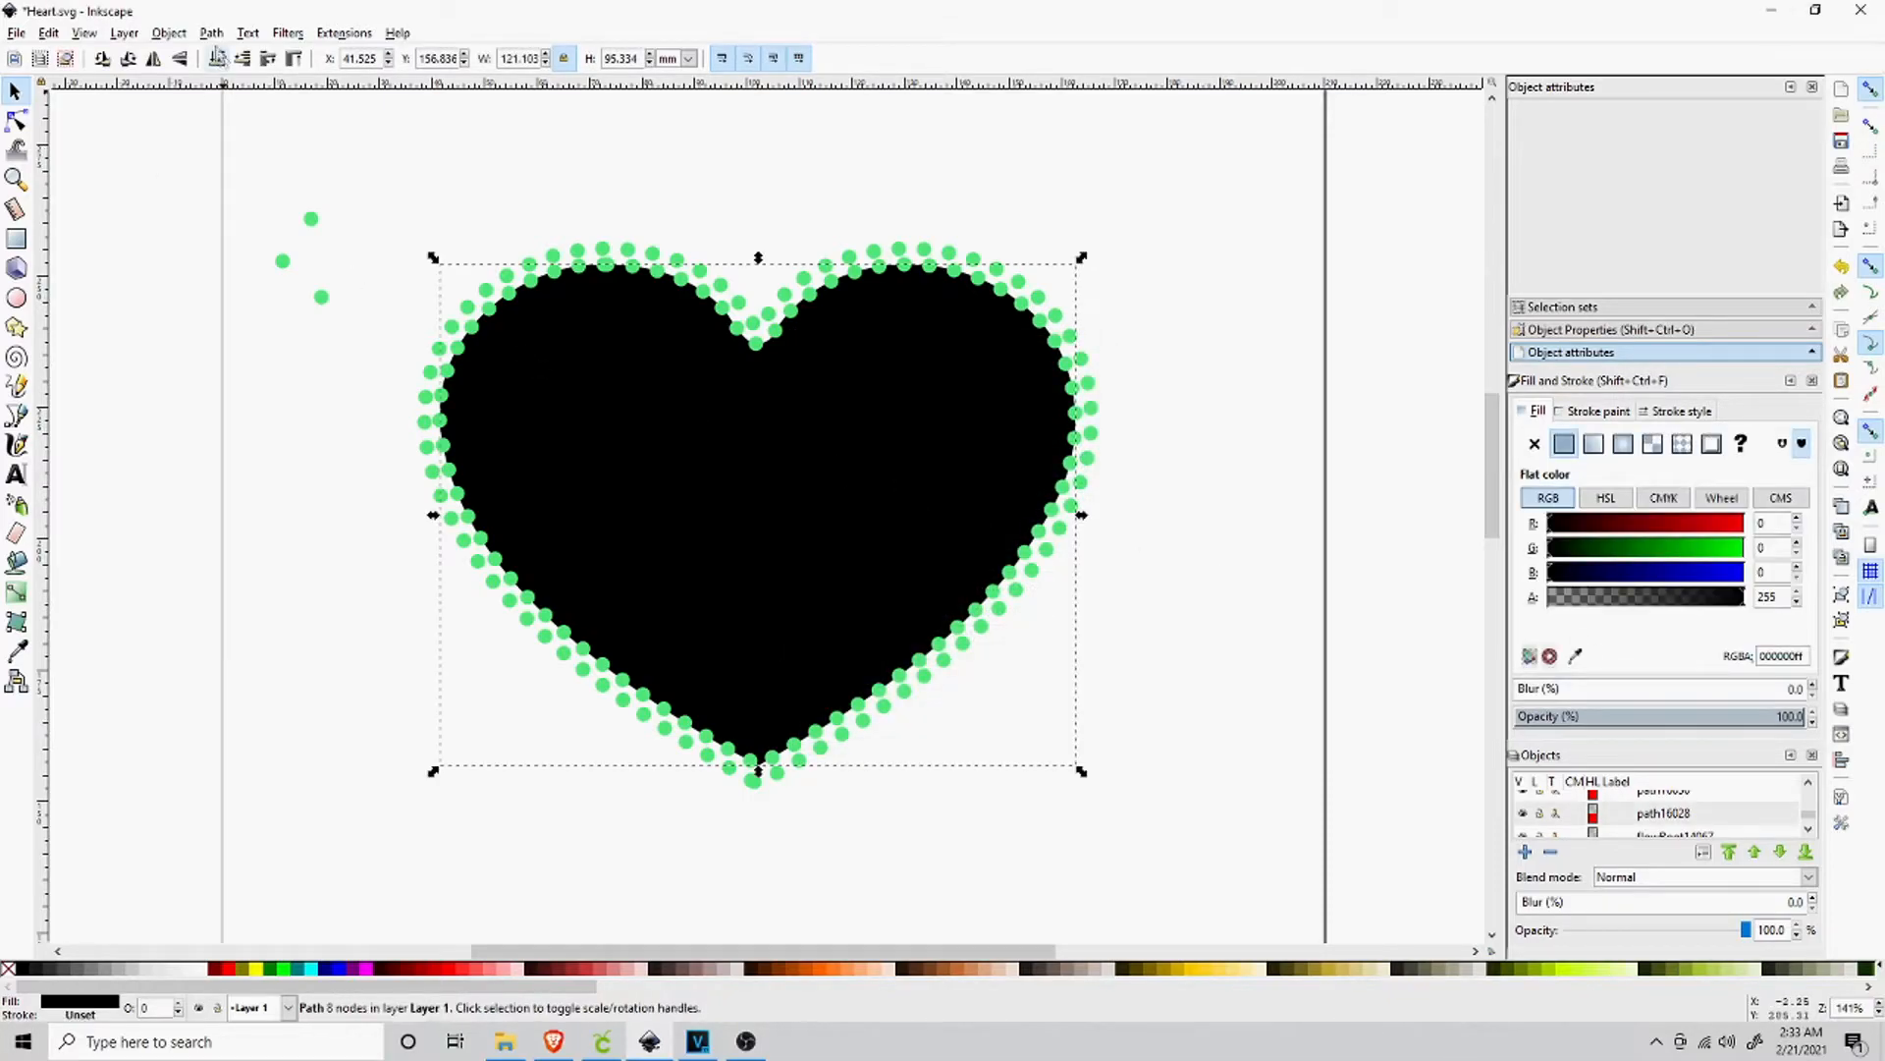
pyautogui.click(211, 32)
pyautogui.click(305, 332)
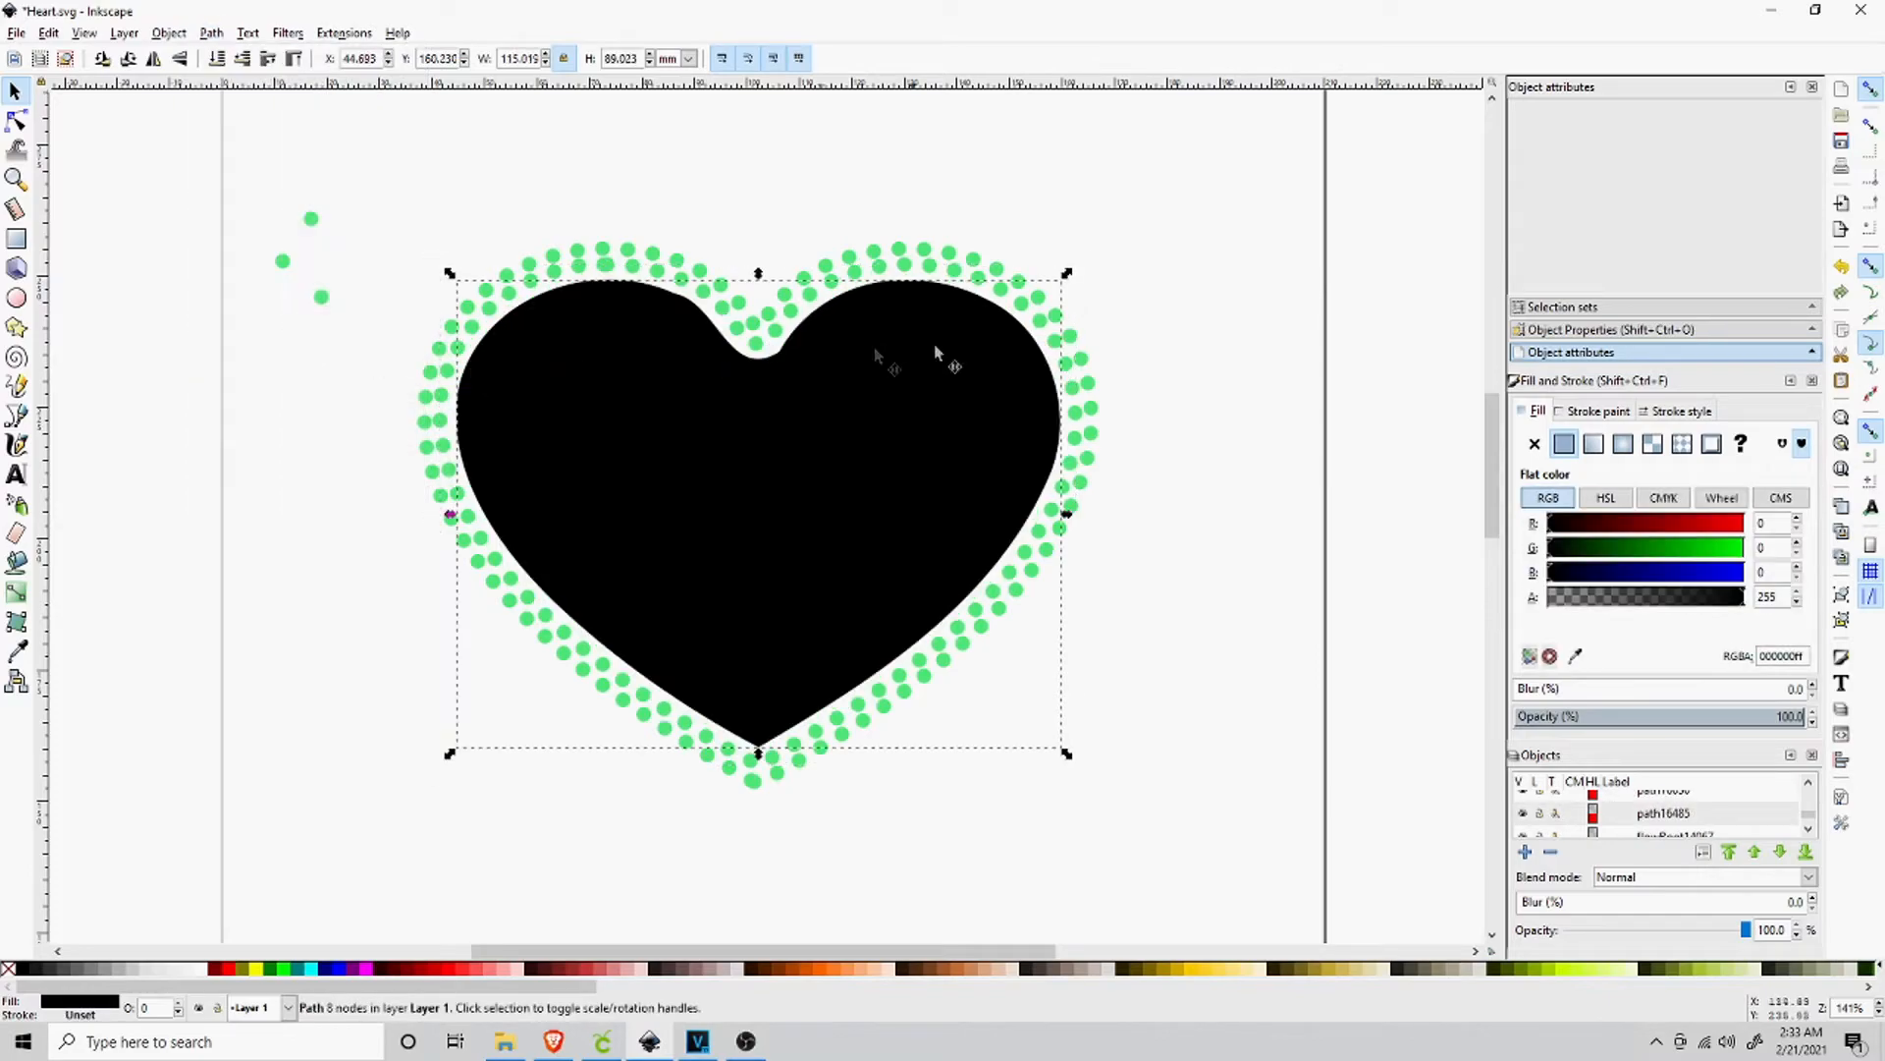
# Scatter a third spare circle along the smaller heart's outline with 2.0 space between copies.
pyautogui.keyDown('shift'); pyautogui.click(321, 296); pyautogui.keyUp('shift')
pyautogui.click(345, 32)
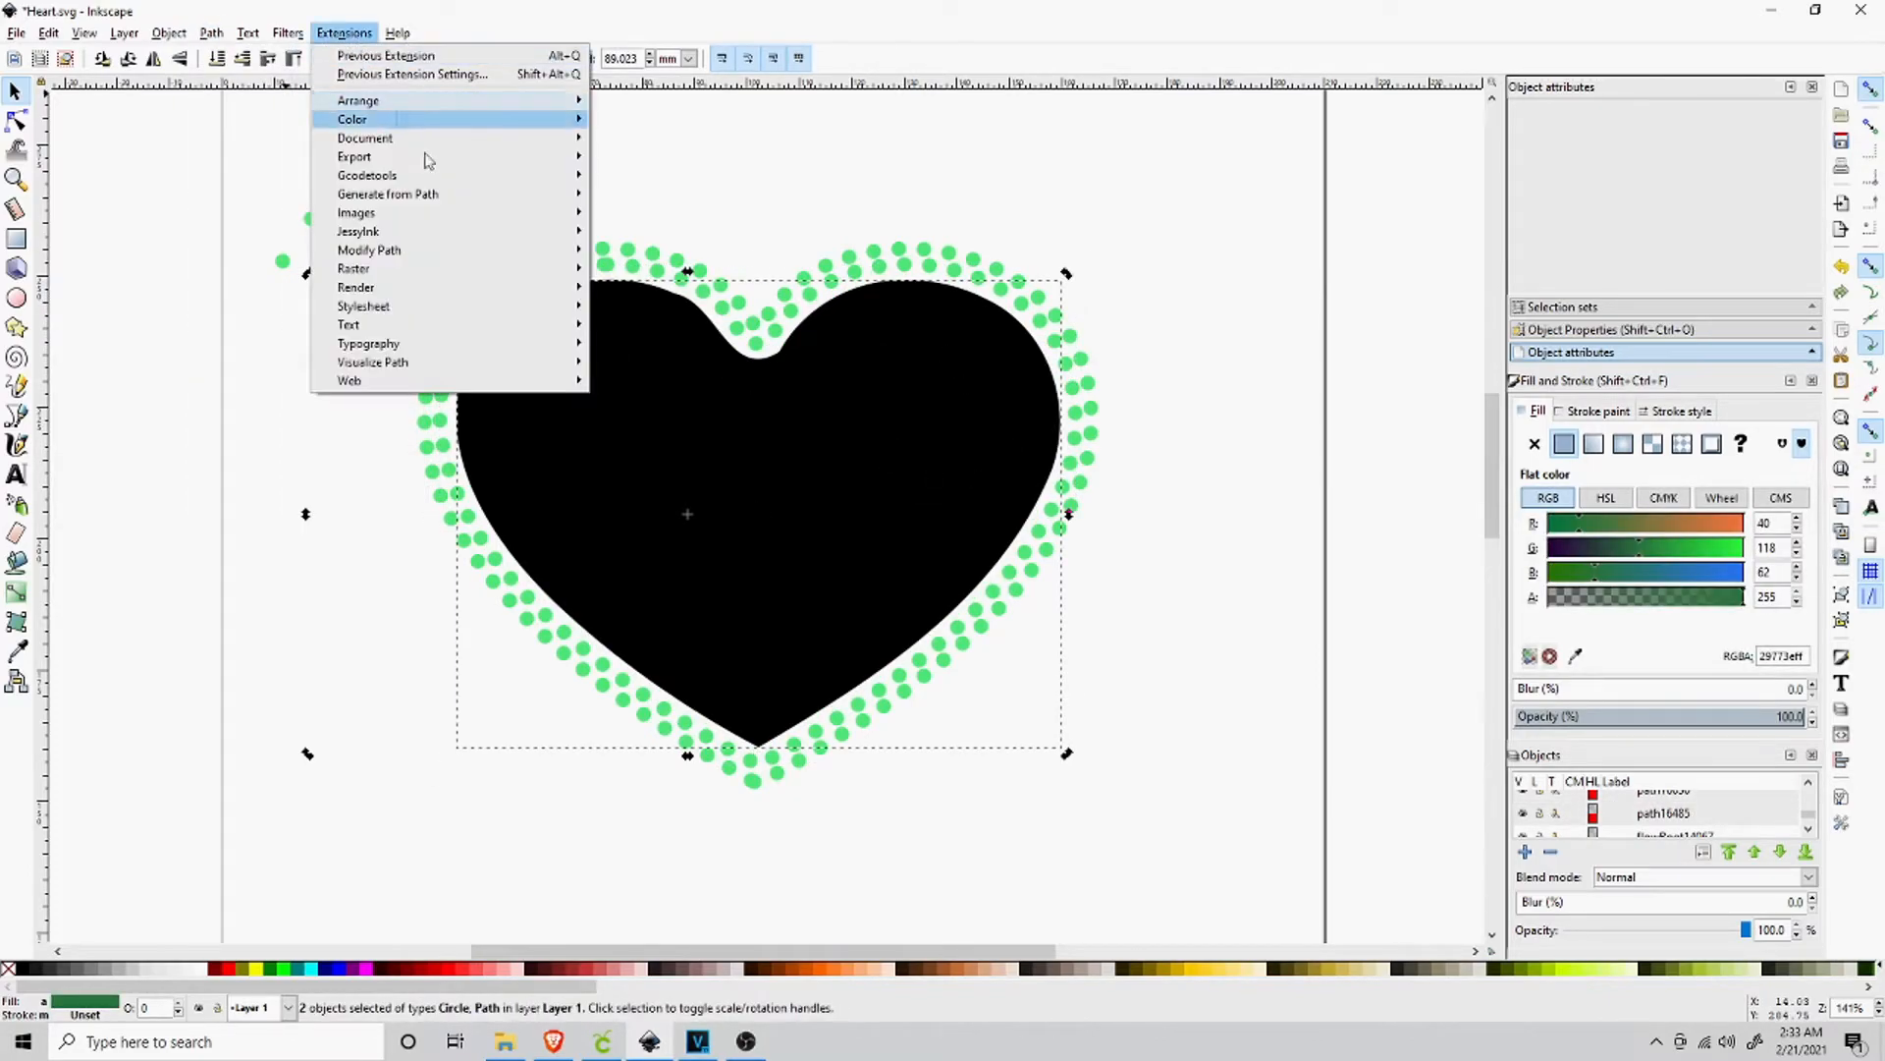
pyautogui.moveTo(488, 193)
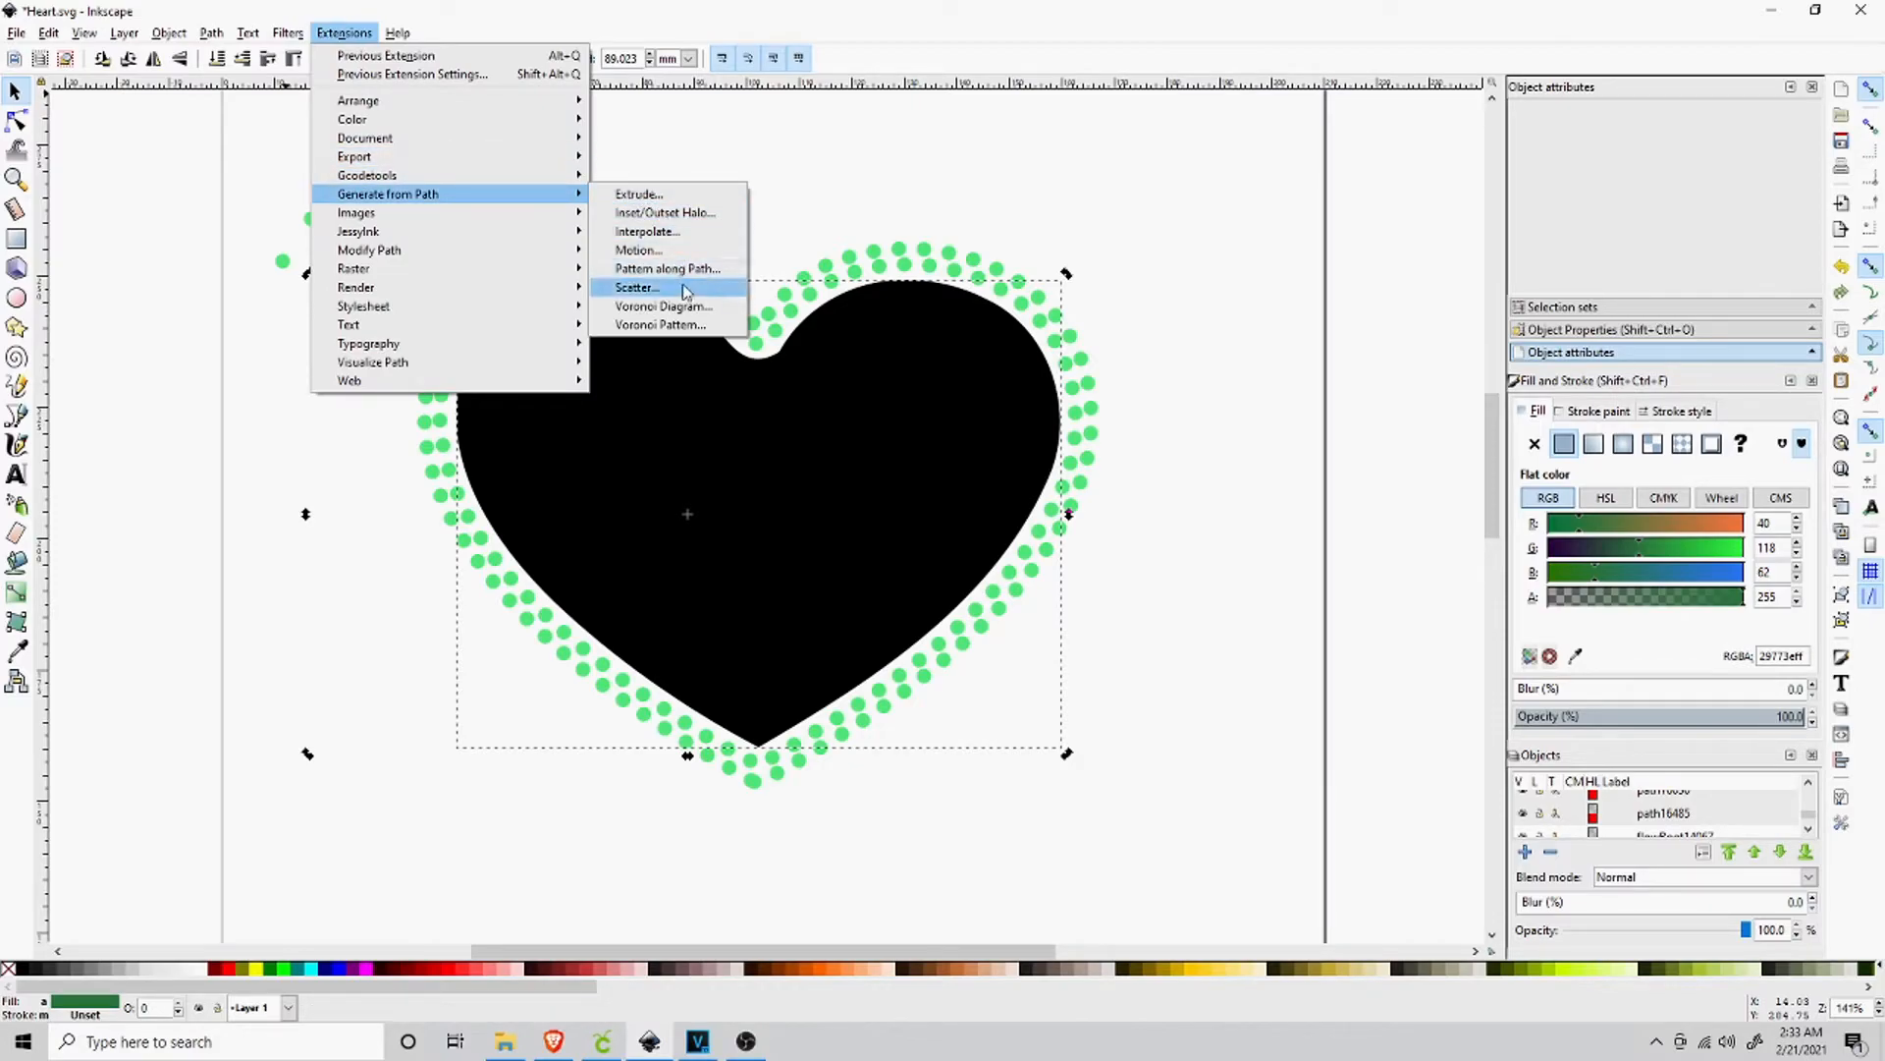
pyautogui.click(636, 287)
pyautogui.click(1059, 728)
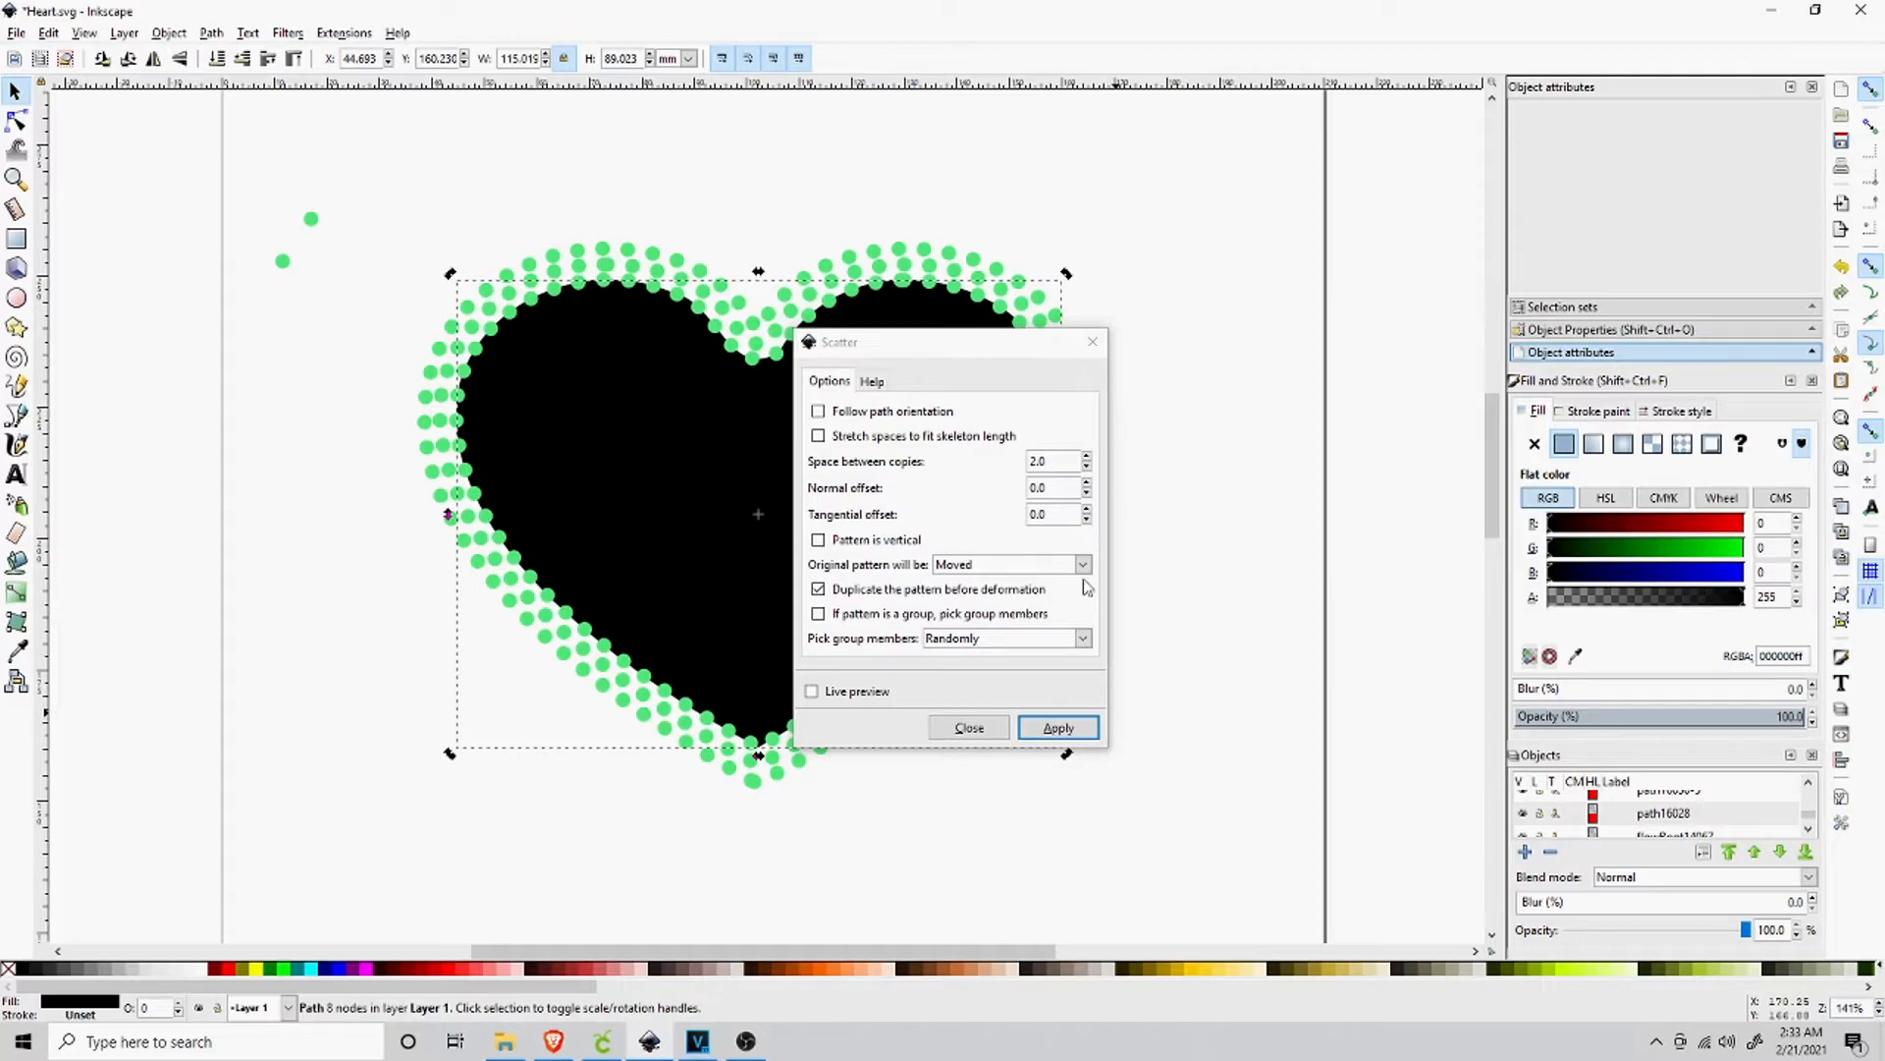
pyautogui.click(969, 727)
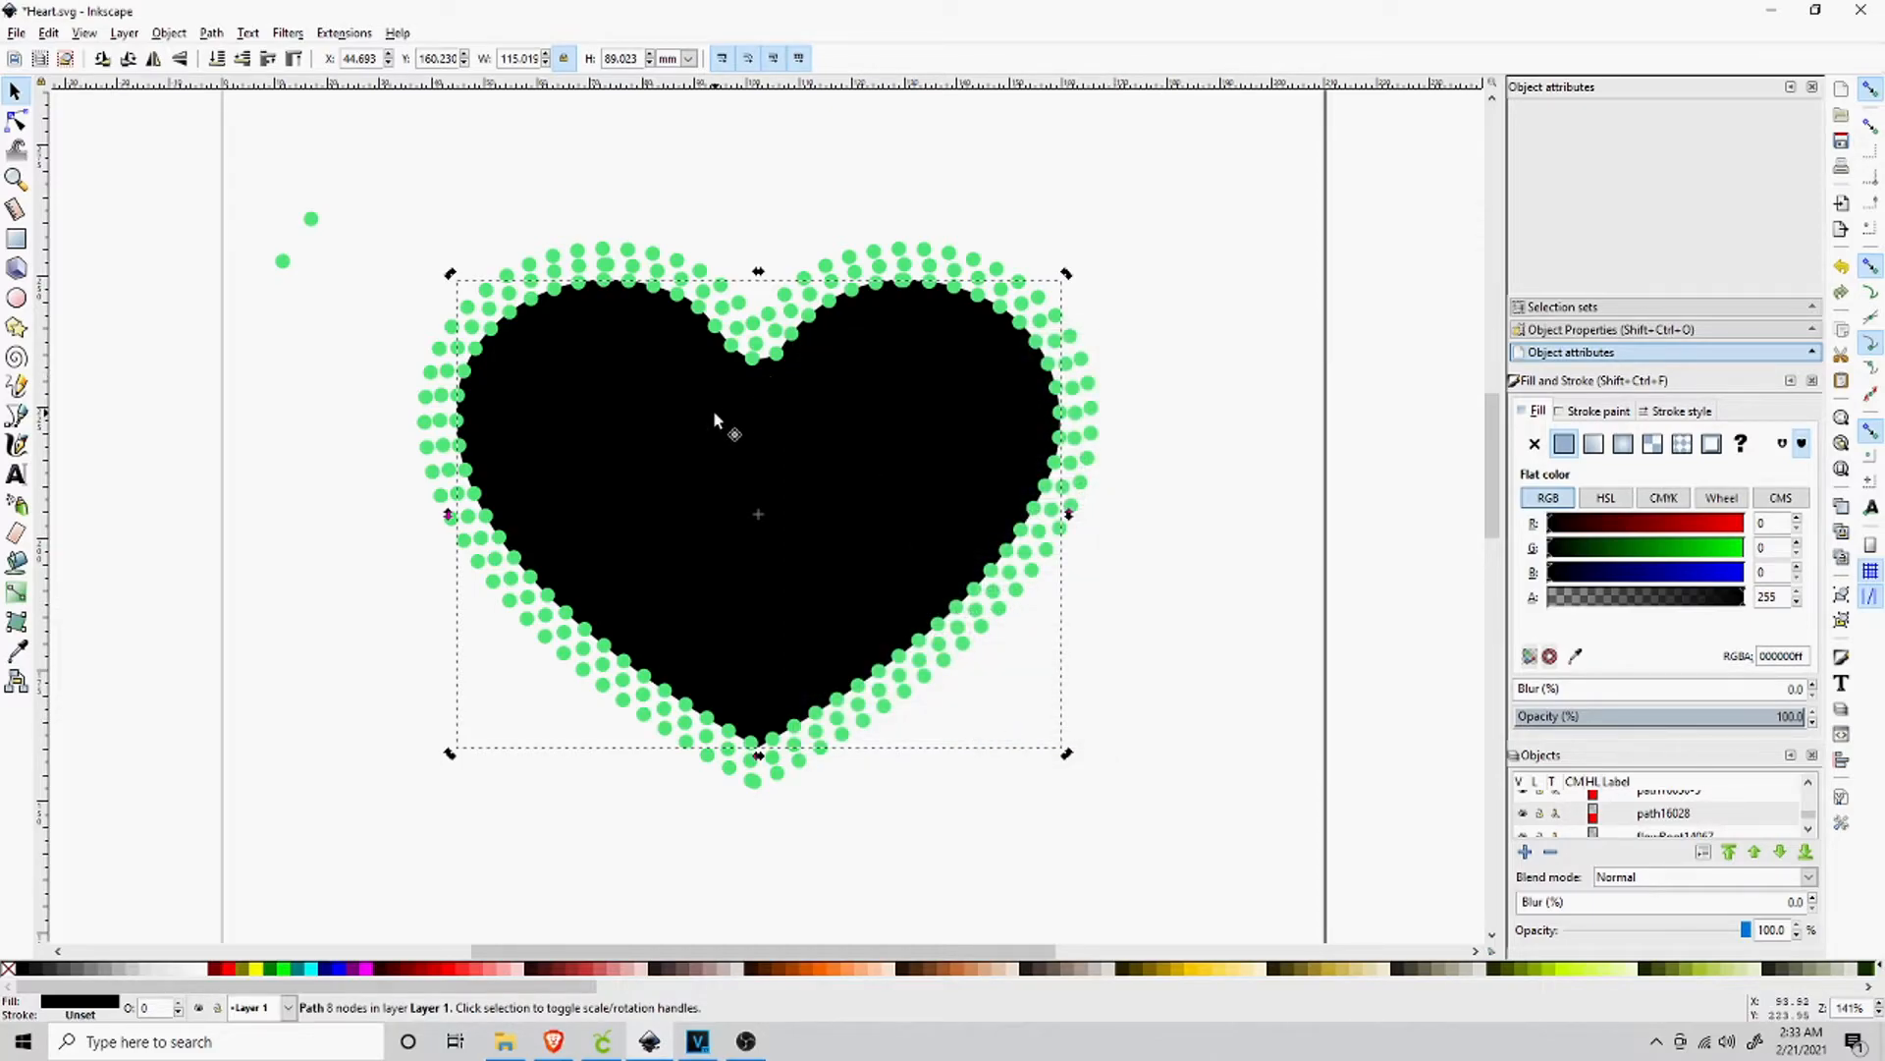
# Inset the black heart path once more and scatter a spare circle along its outline with 2.0 space between copies.
pyautogui.click(222, 33)
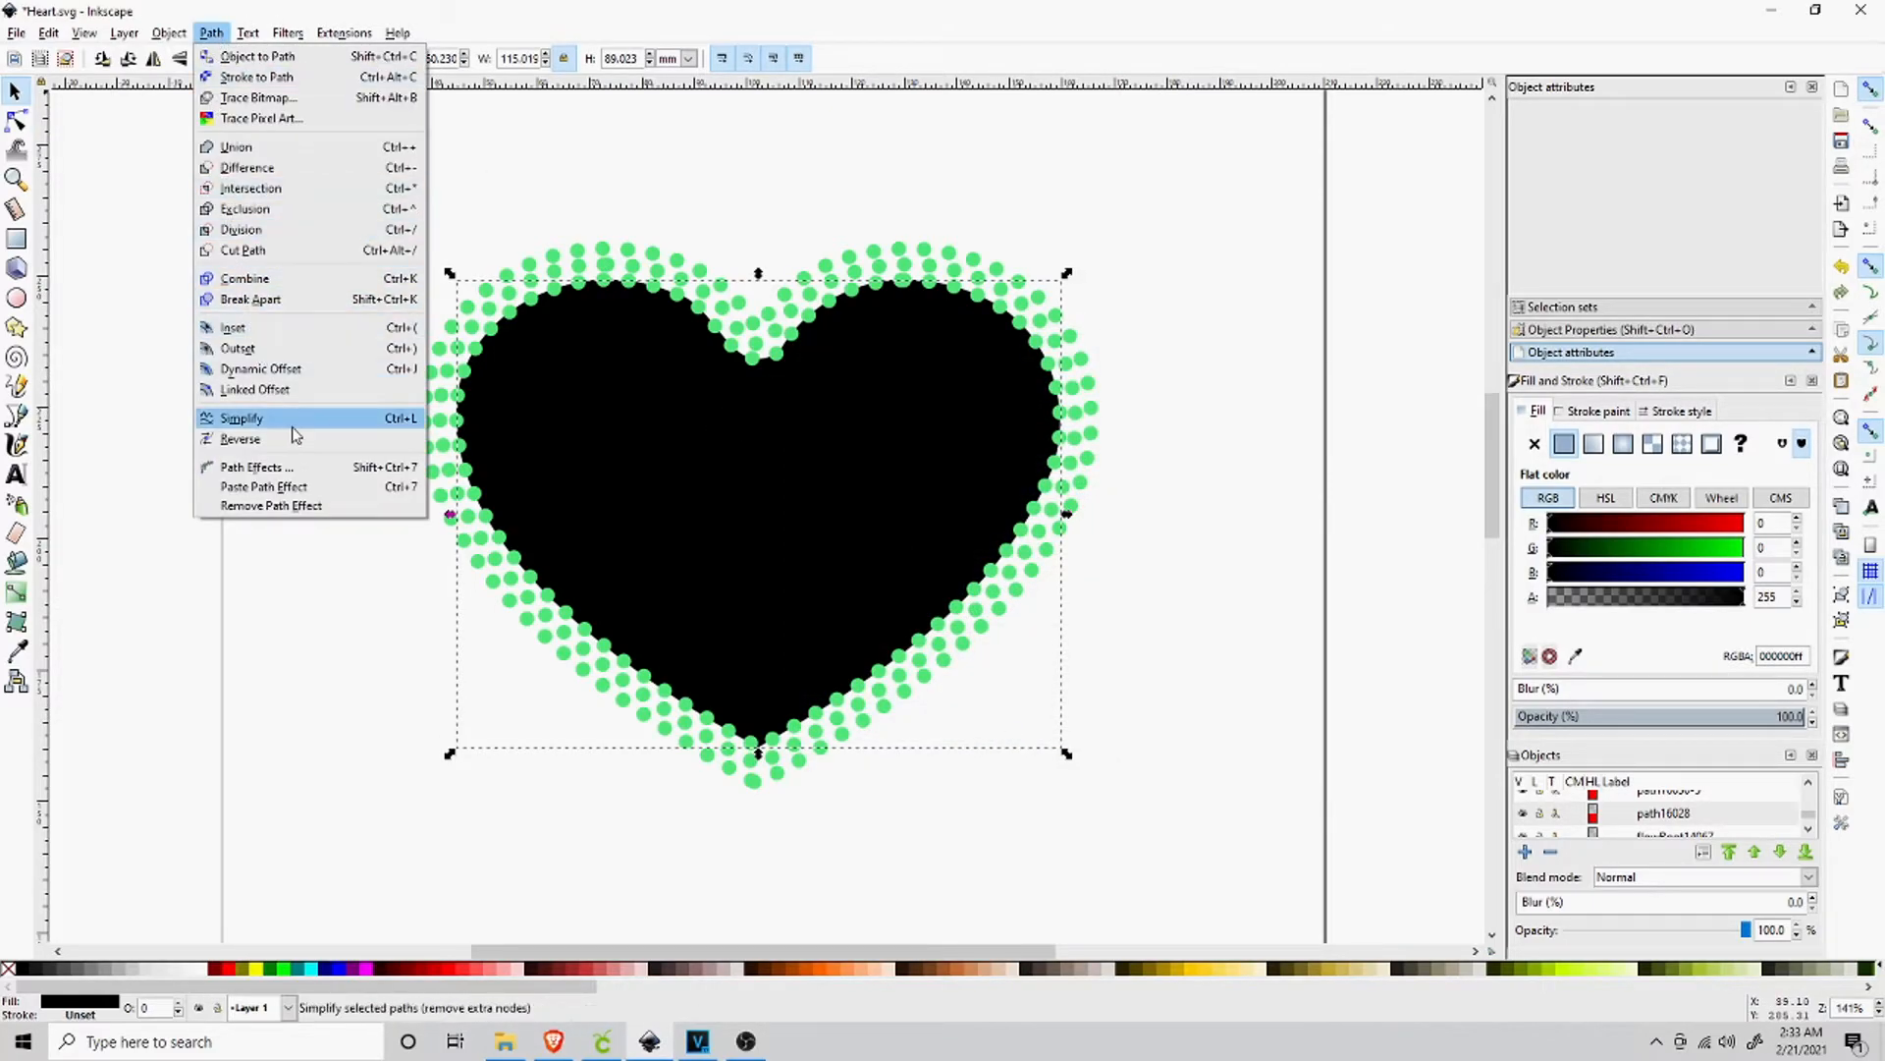
pyautogui.click(246, 337)
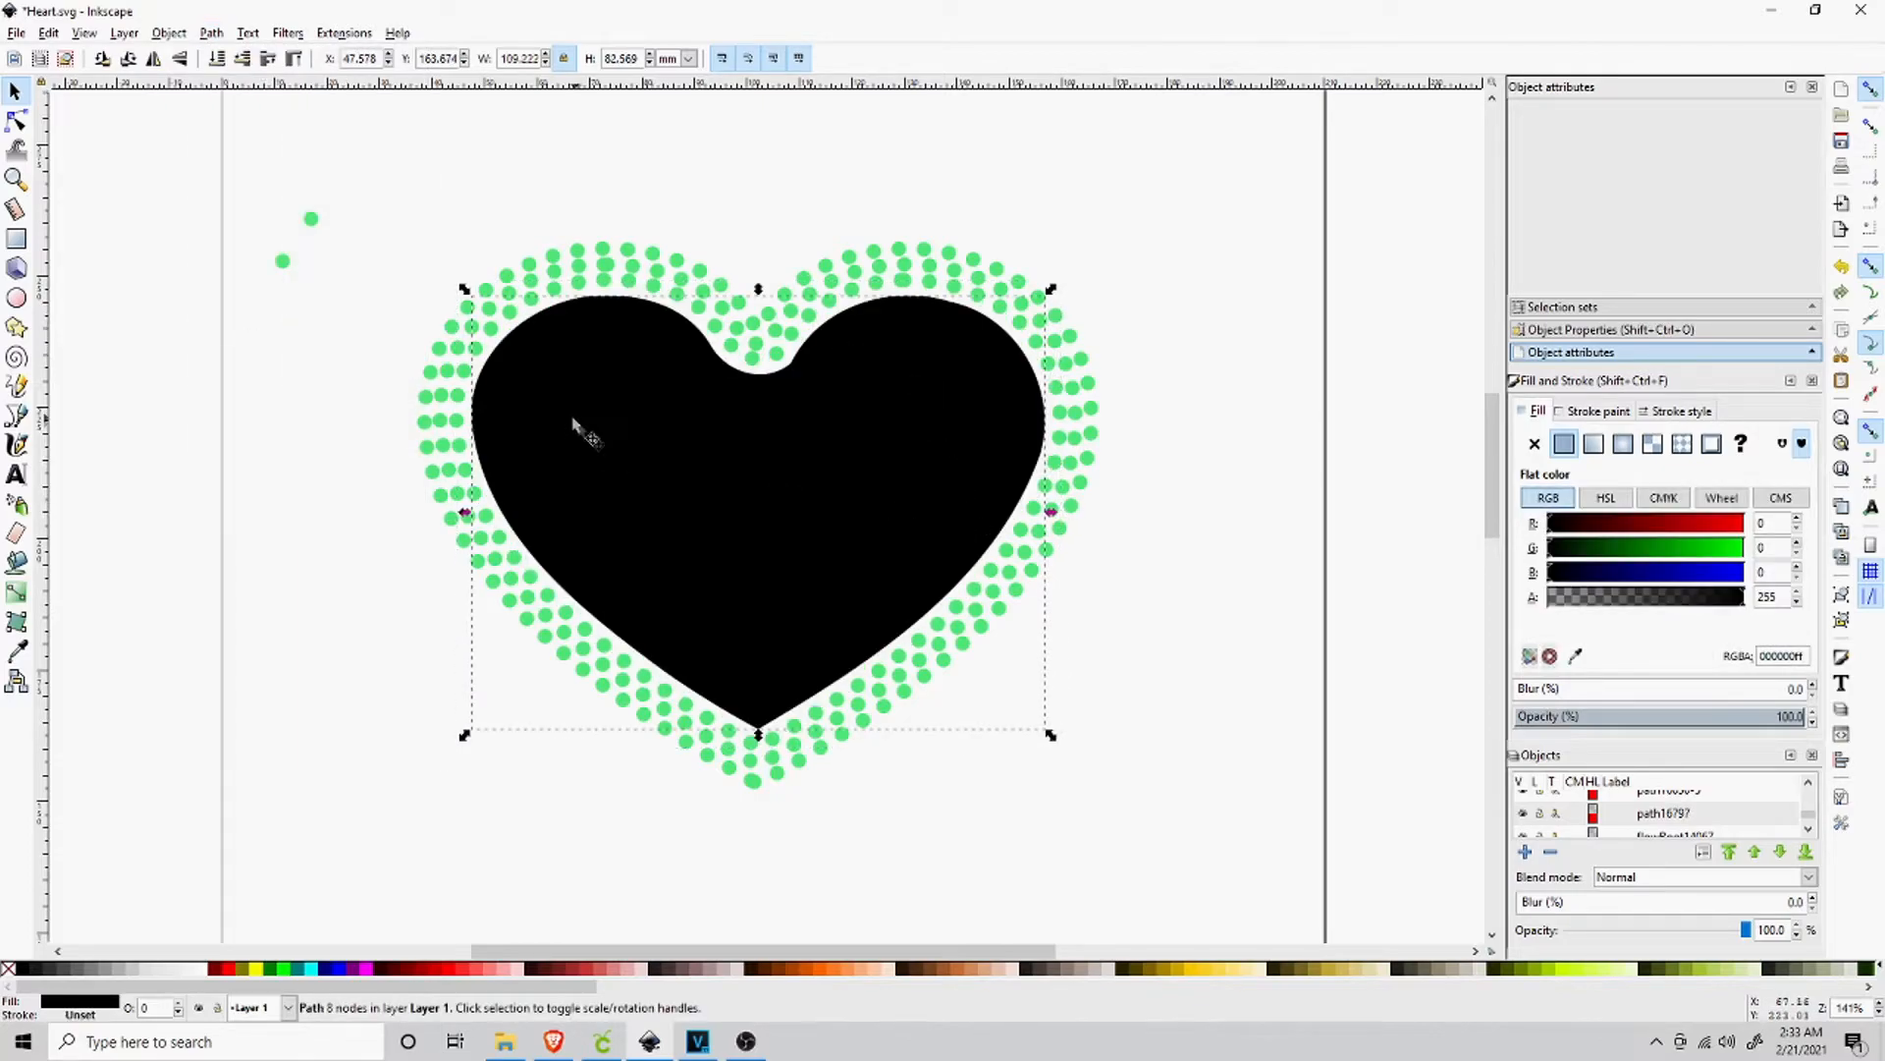
pyautogui.keyDown('shift'); pyautogui.click(312, 221); pyautogui.keyUp('shift')
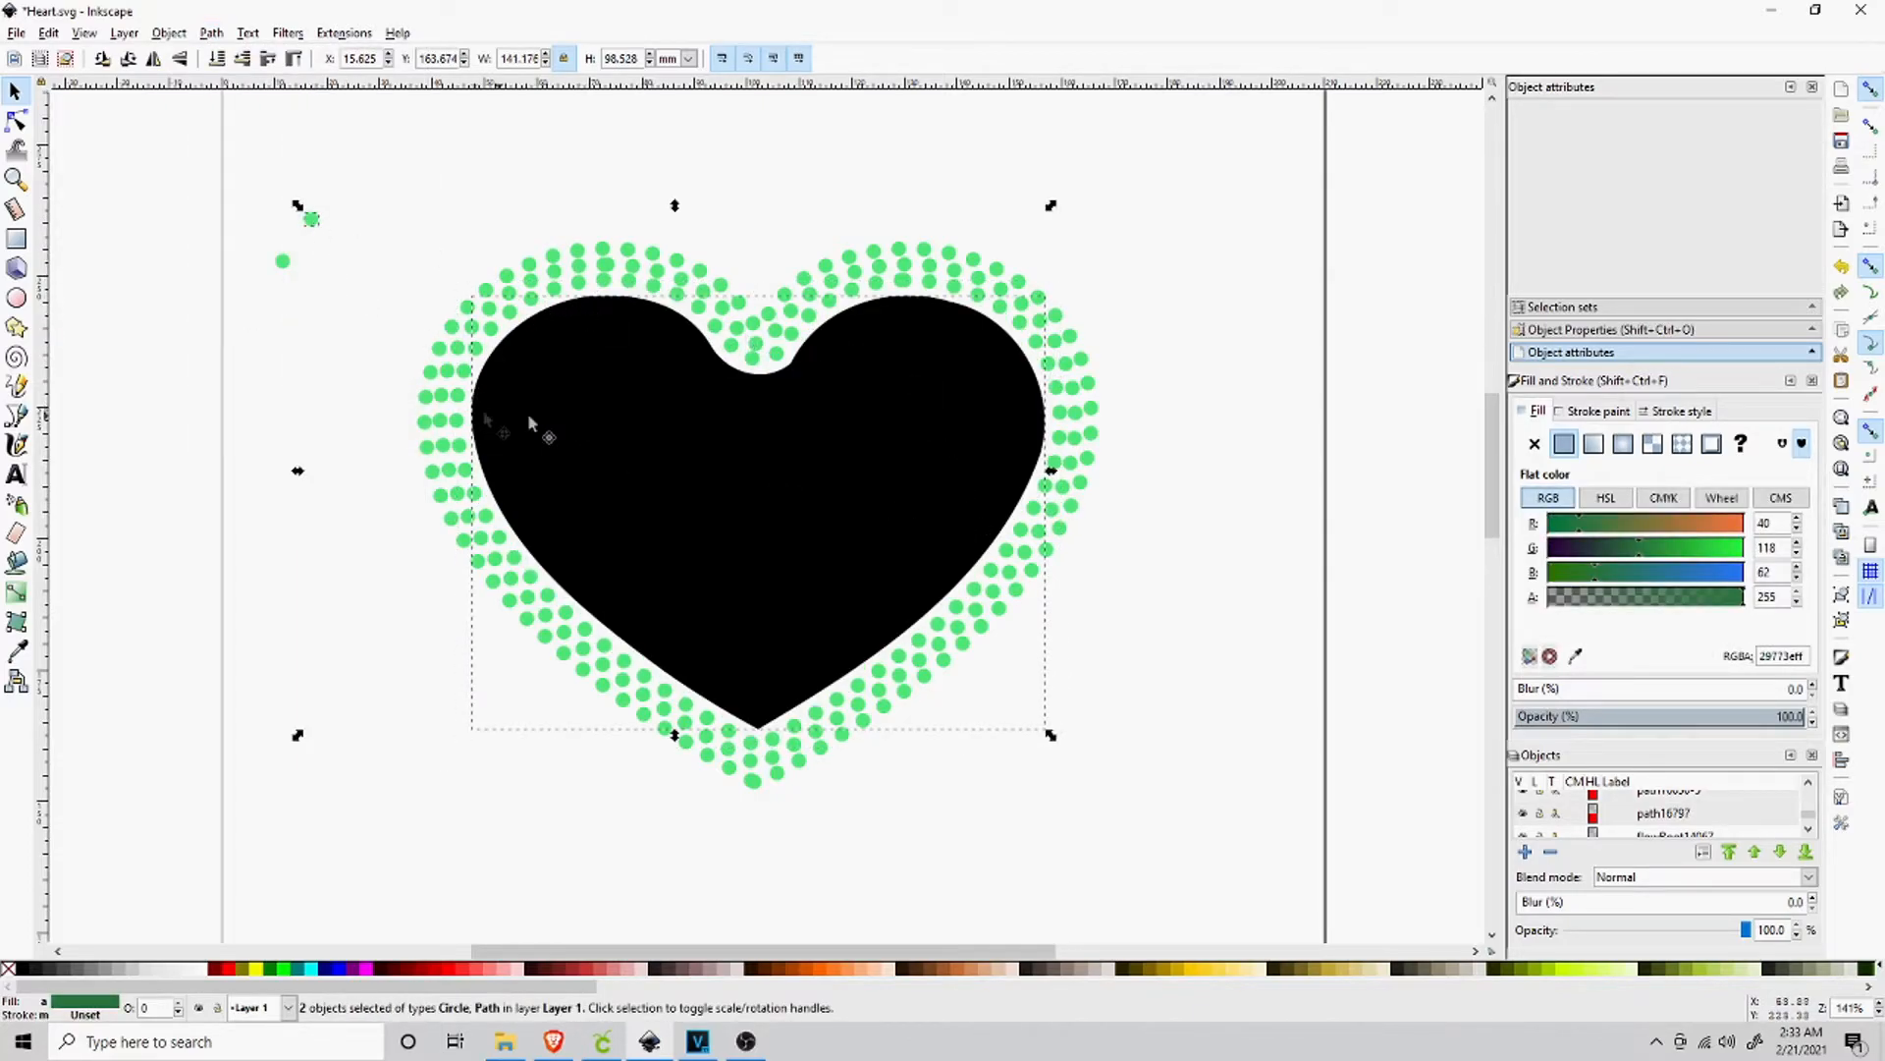
pyautogui.click(339, 34)
pyautogui.moveTo(538, 196)
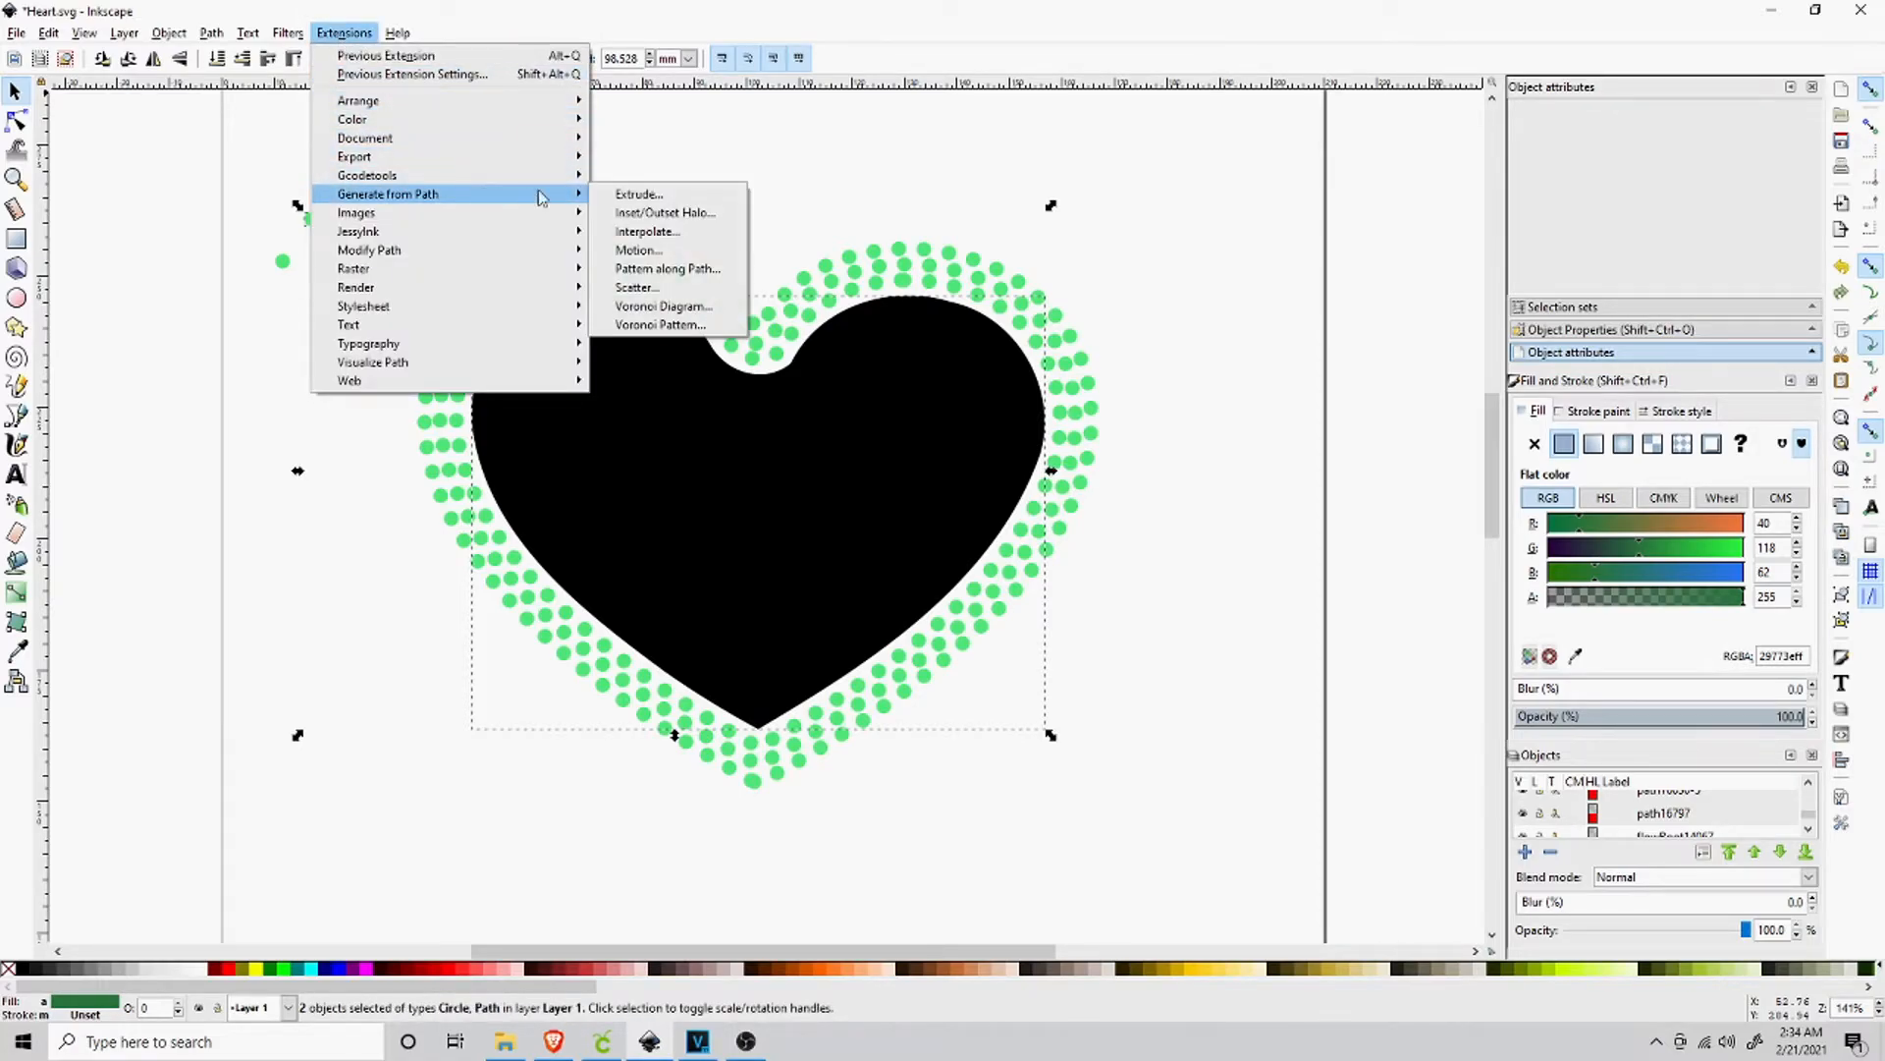
pyautogui.click(700, 291)
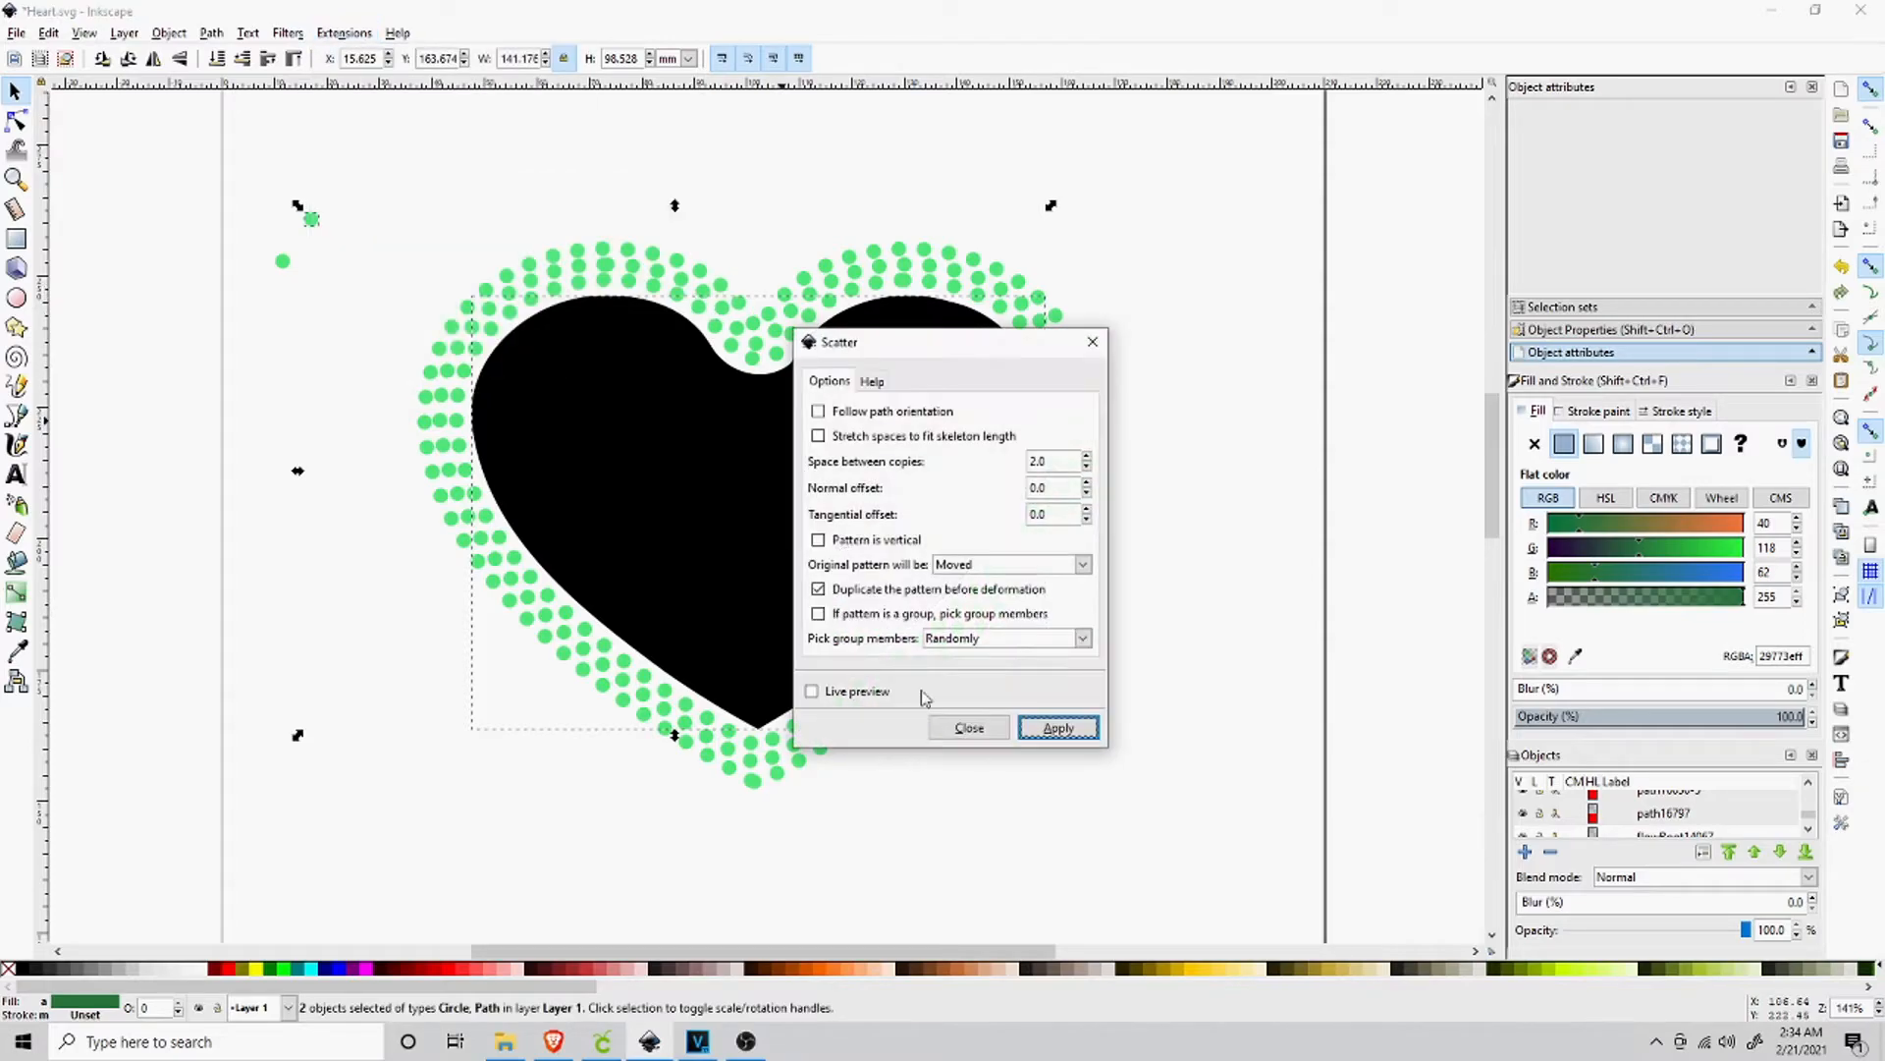
pyautogui.click(1054, 731)
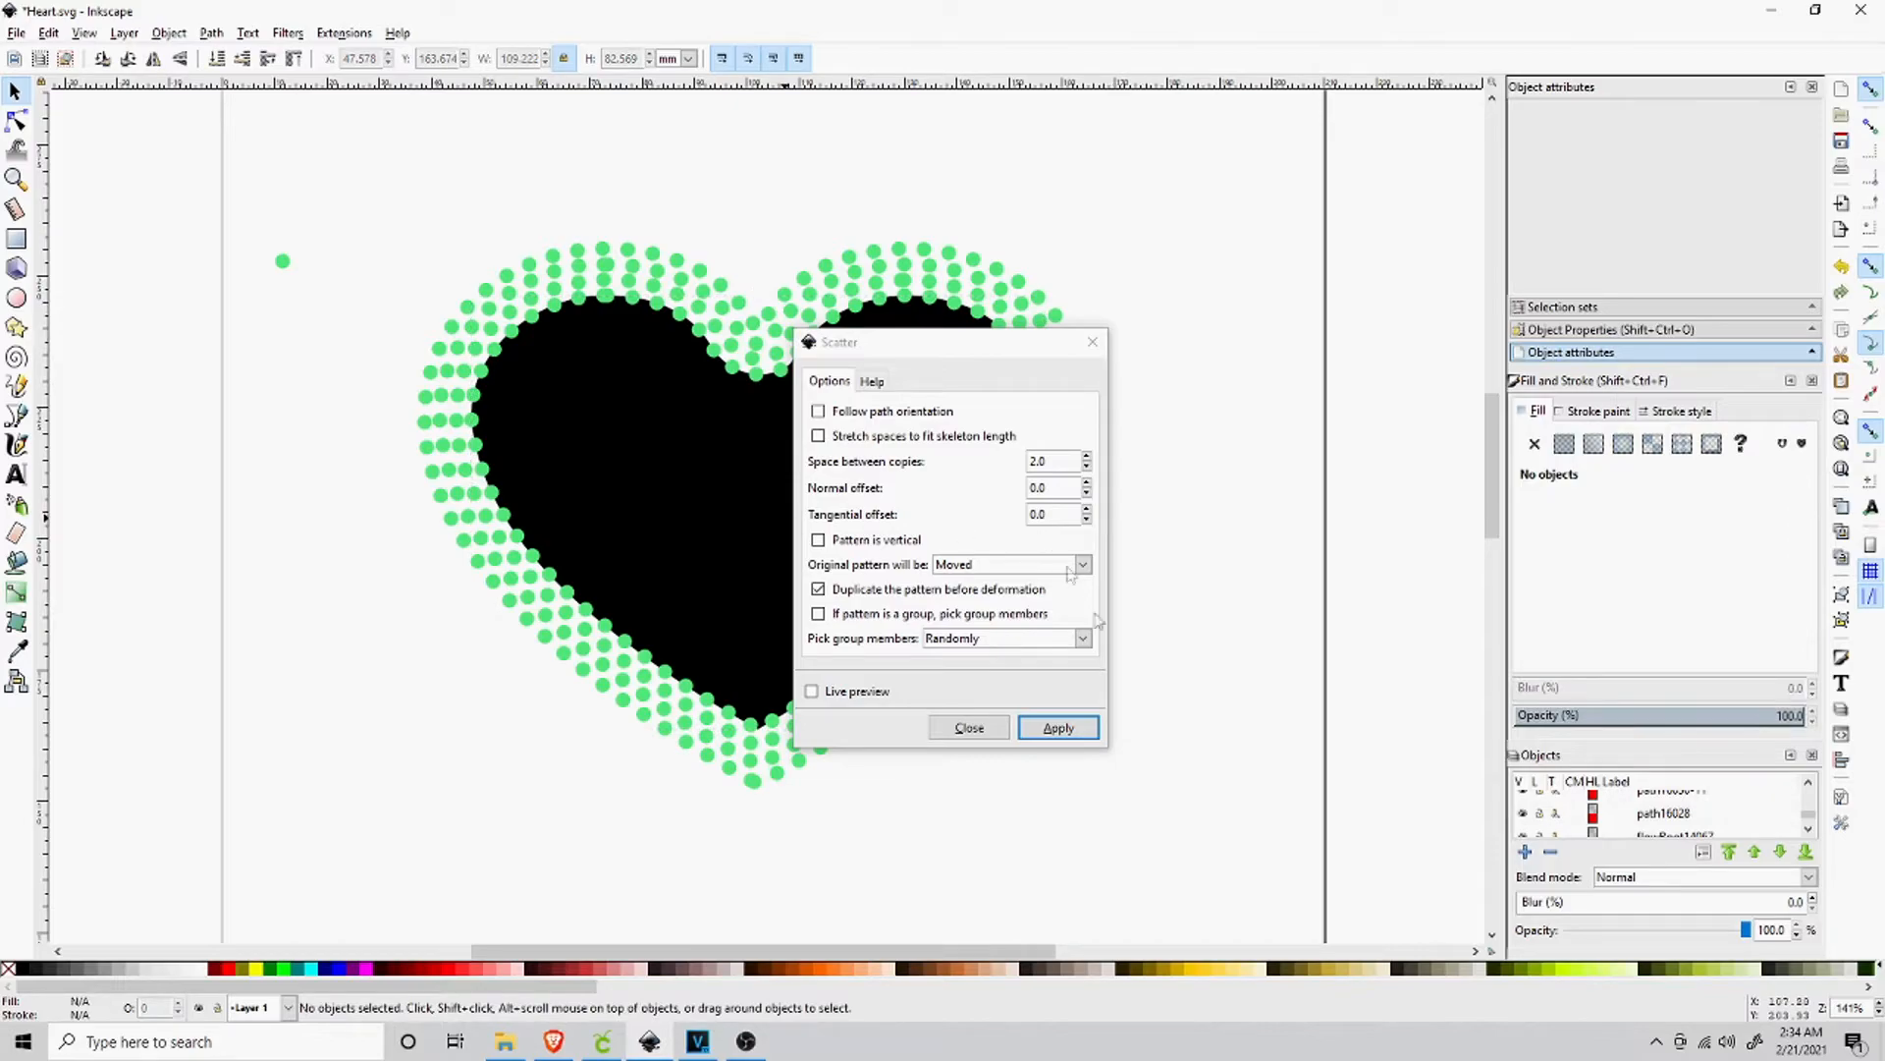
pyautogui.click(968, 728)
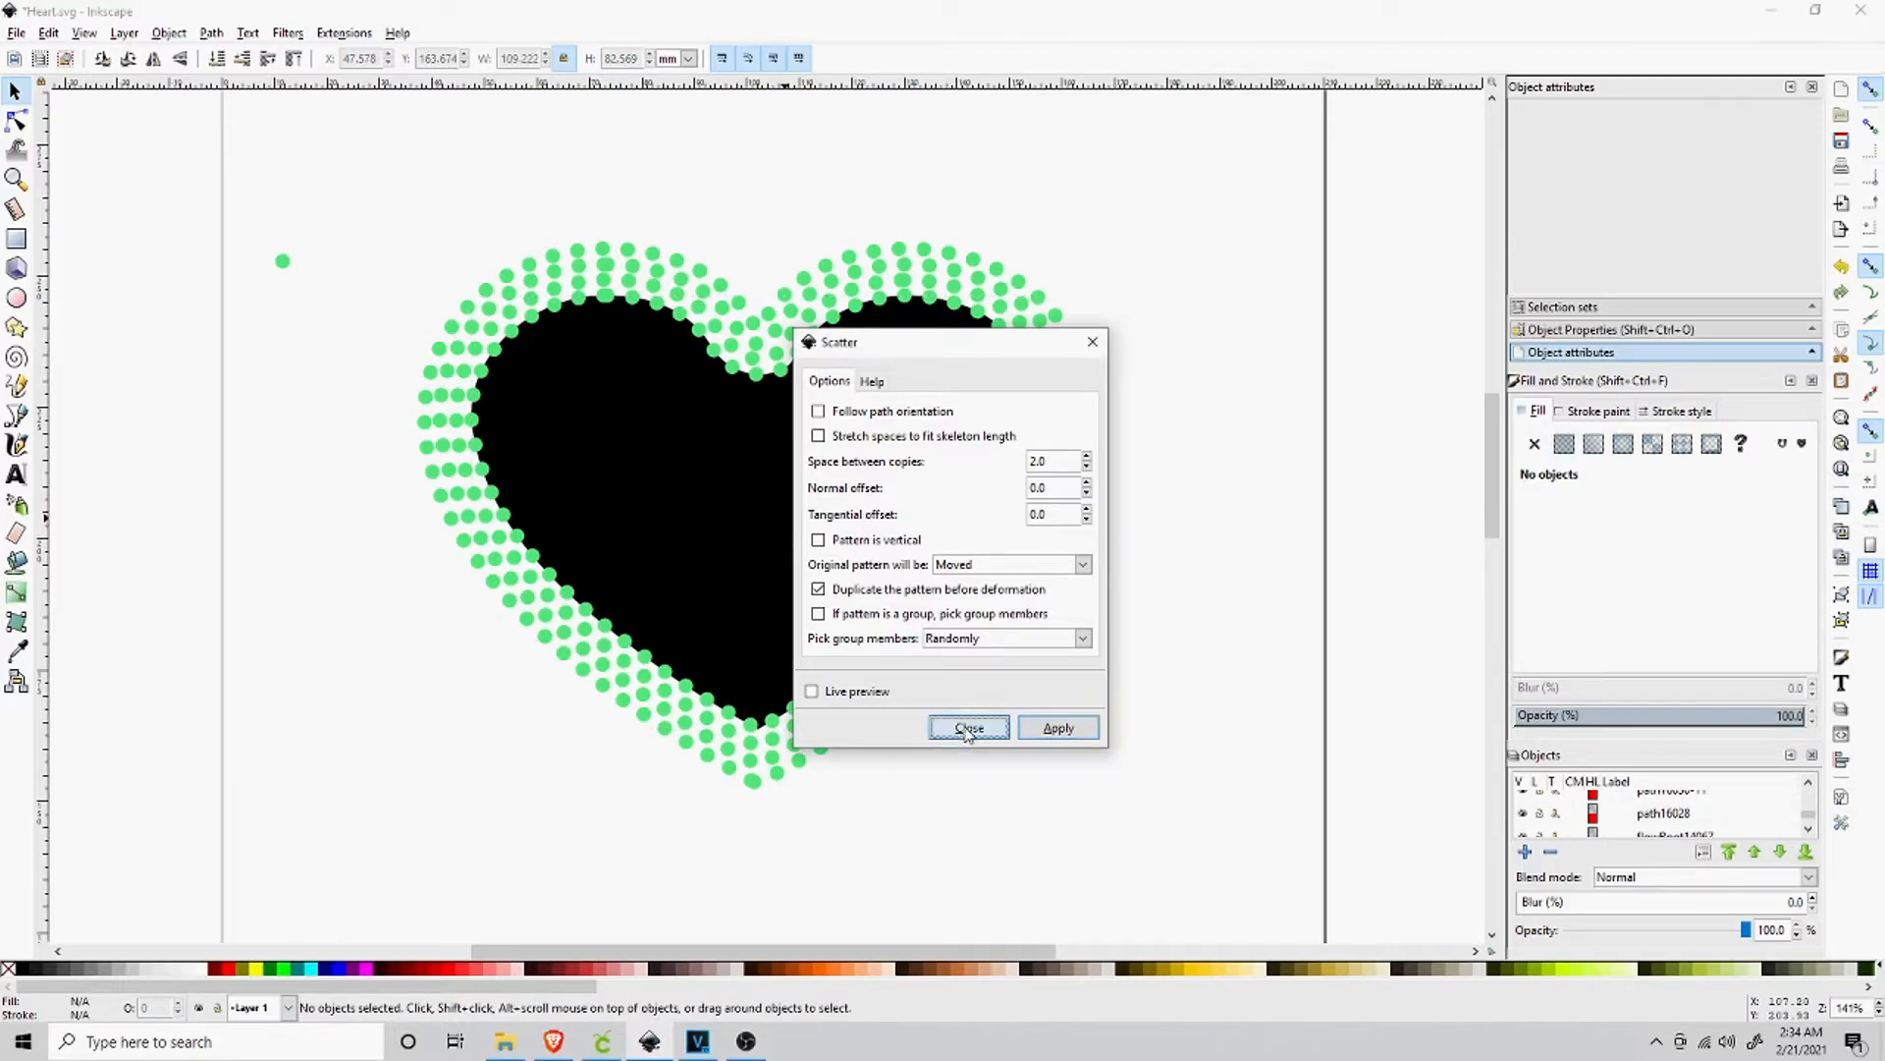
# Inset the black heart path again, inside the four rows of circles.
pyautogui.click(781, 509)
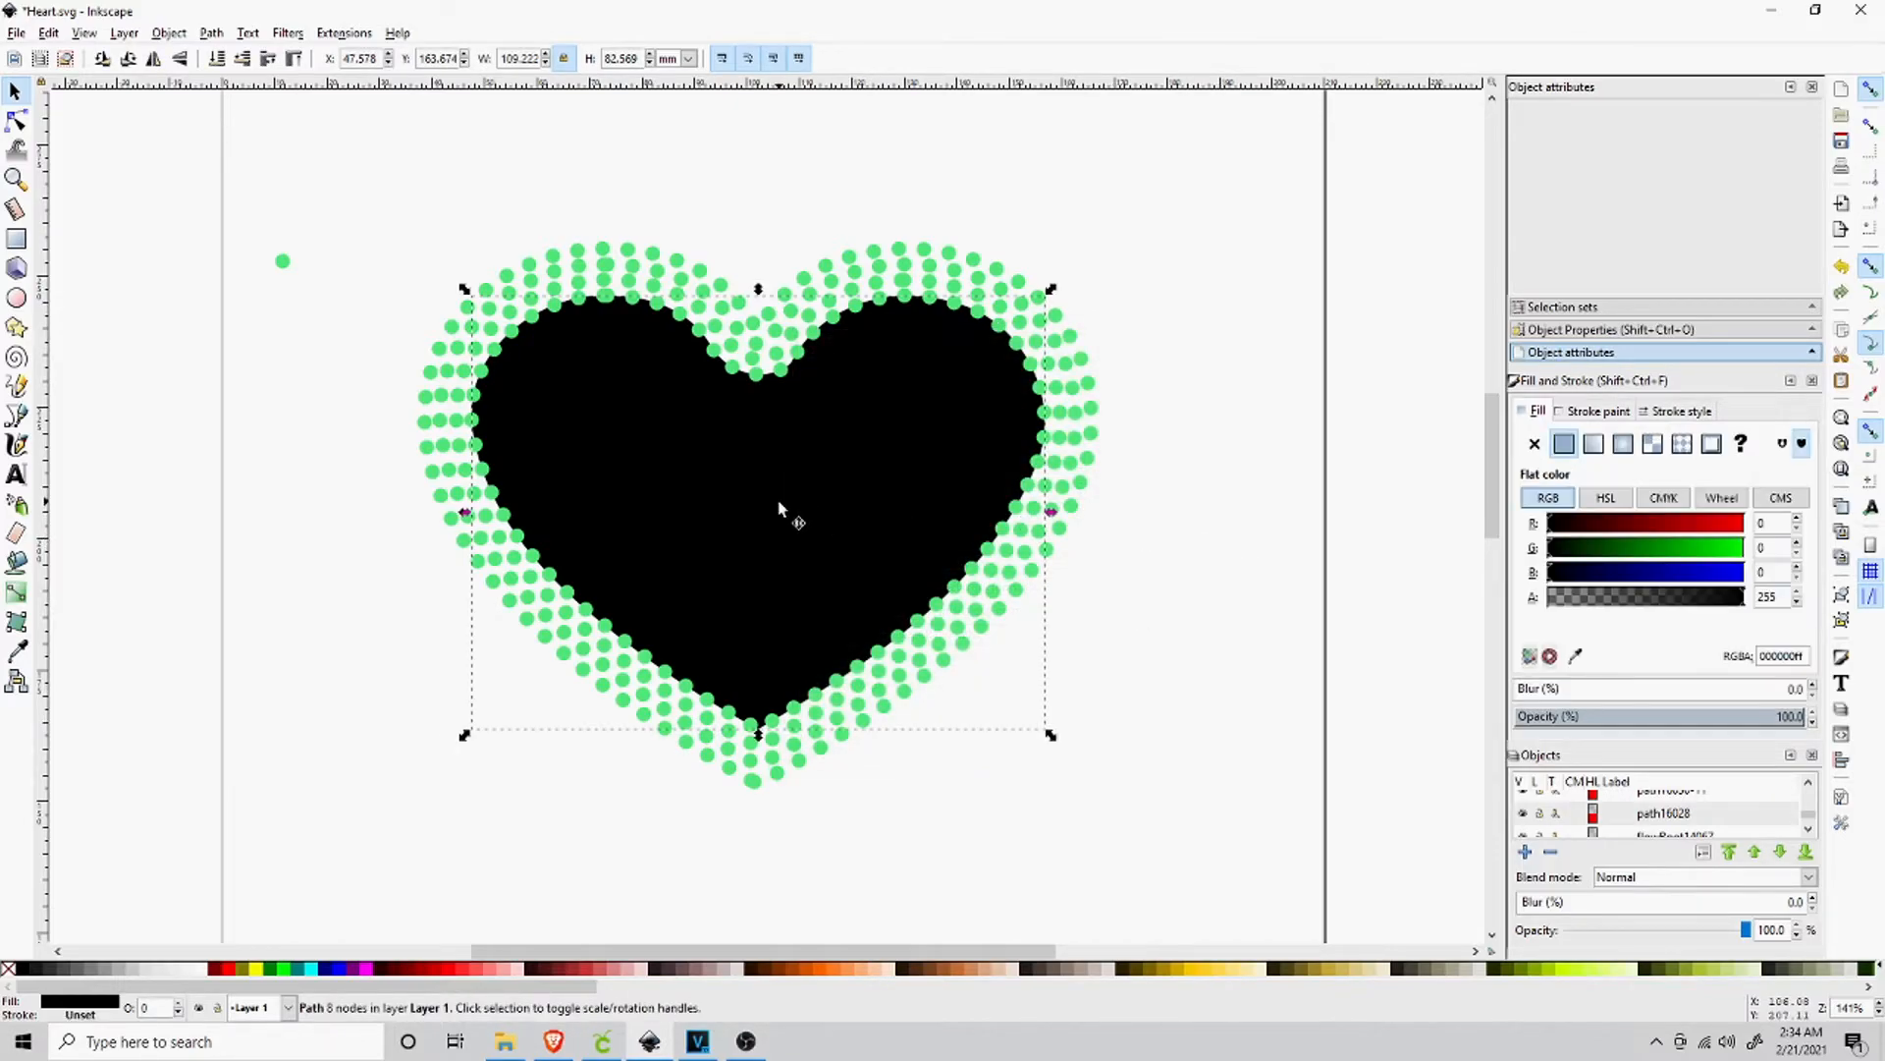
pyautogui.click(208, 35)
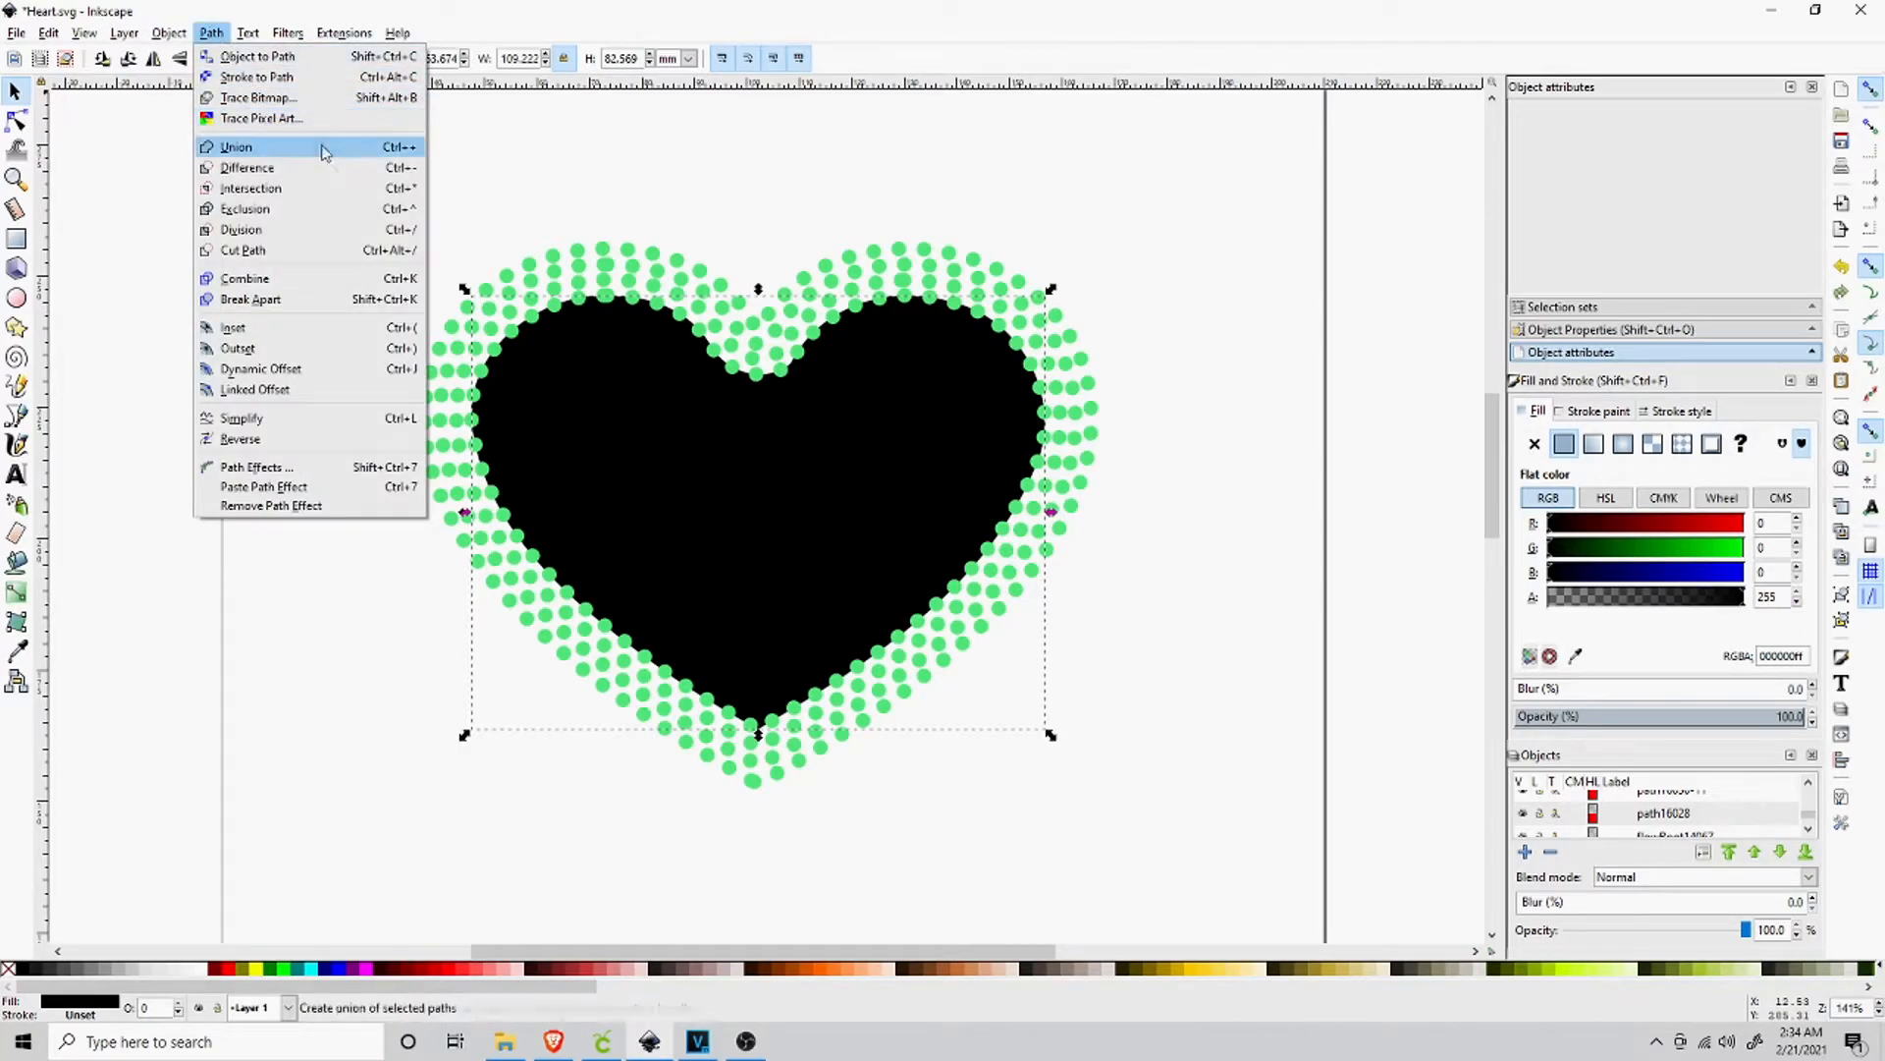
pyautogui.click(285, 327)
pyautogui.click(1195, 244)
# Scatter the last spare circle along the smallest heart outline with 2.0 space between copies, and delete the black heart.
pyautogui.click(769, 499)
pyautogui.keyDown('shift'); pyautogui.click(282, 264); pyautogui.keyUp('shift')
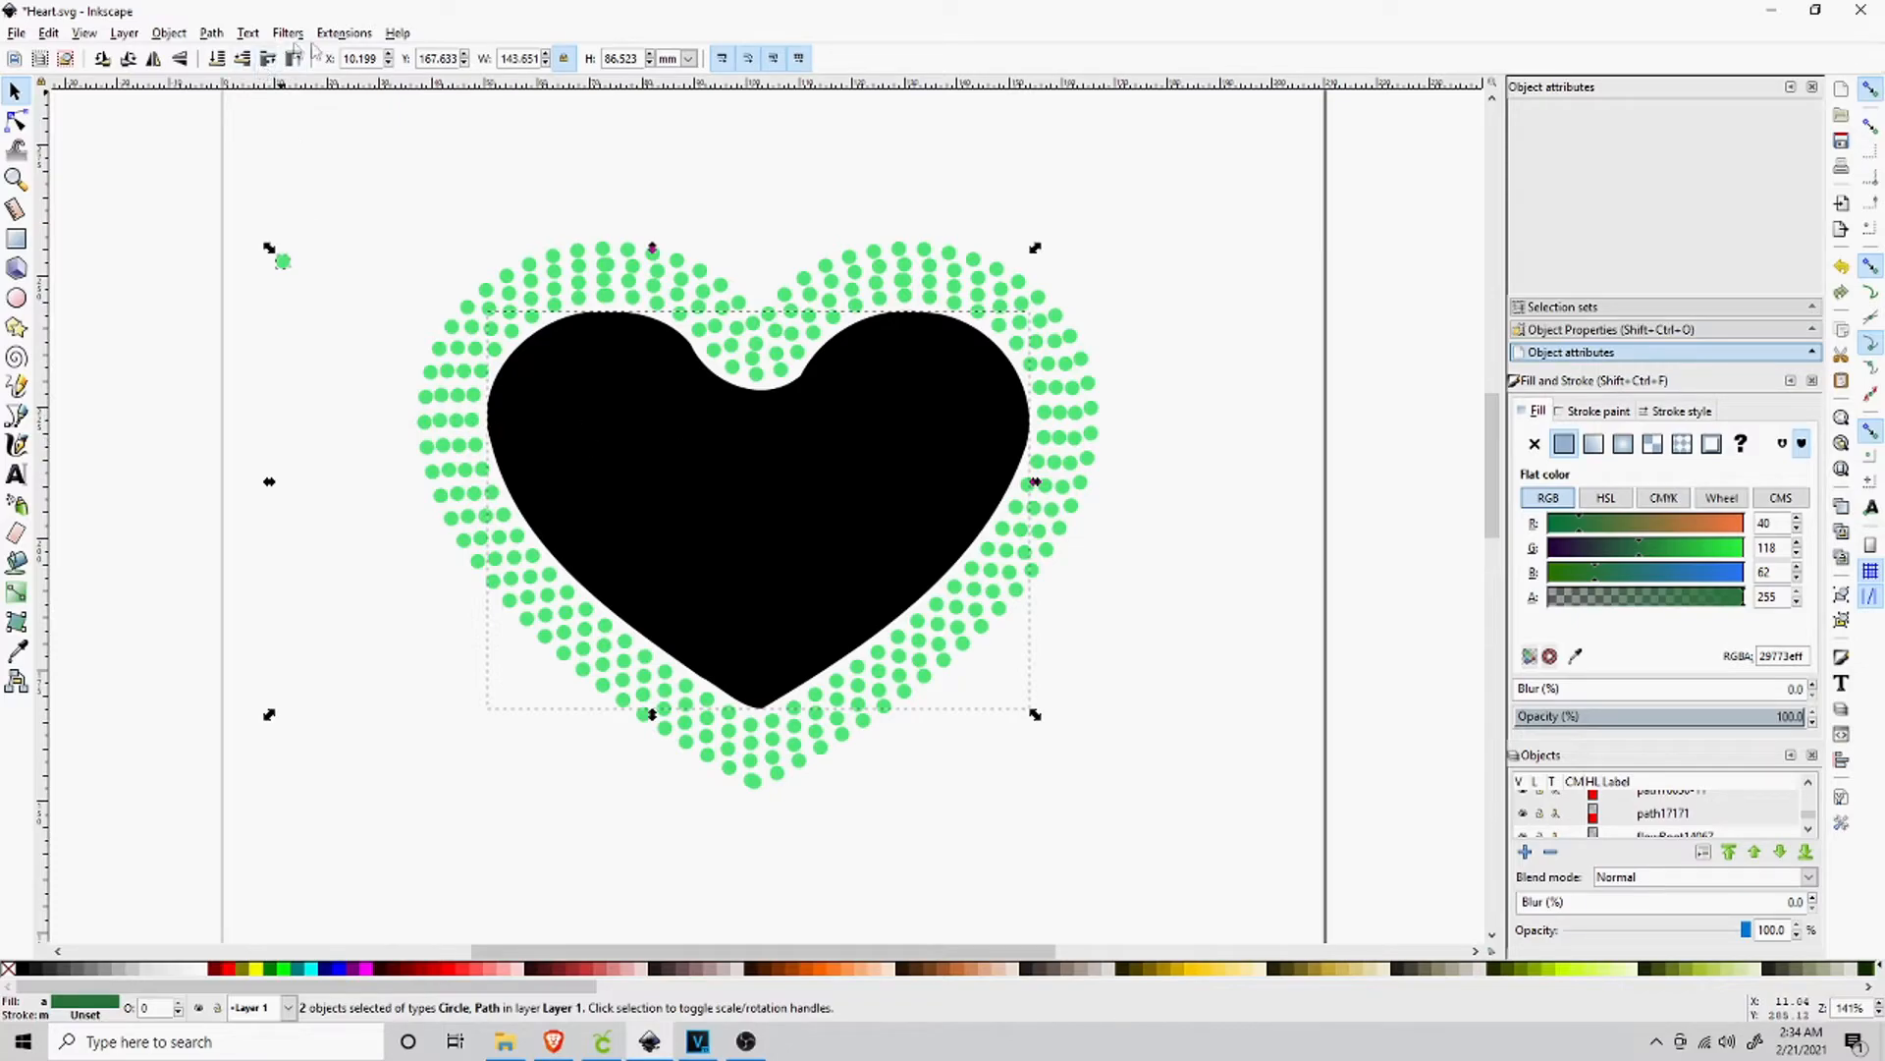
pyautogui.click(340, 34)
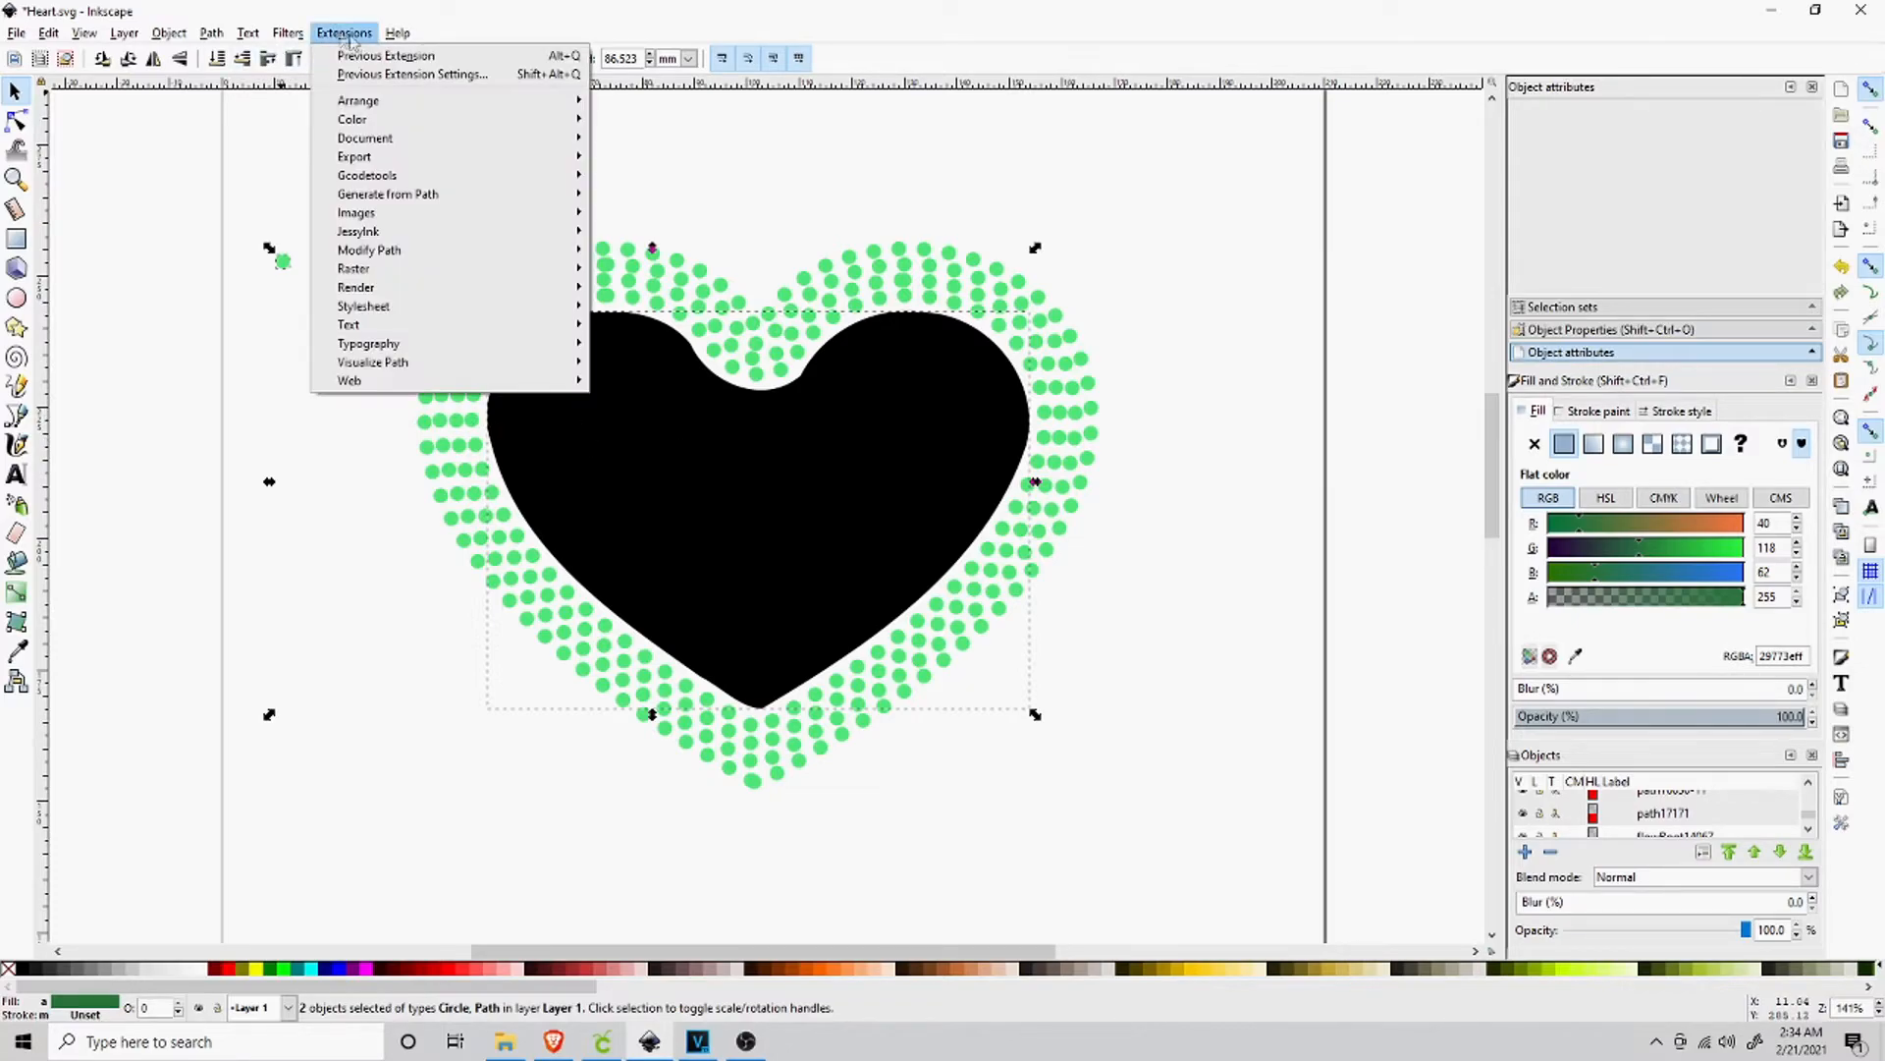
pyautogui.moveTo(535, 194)
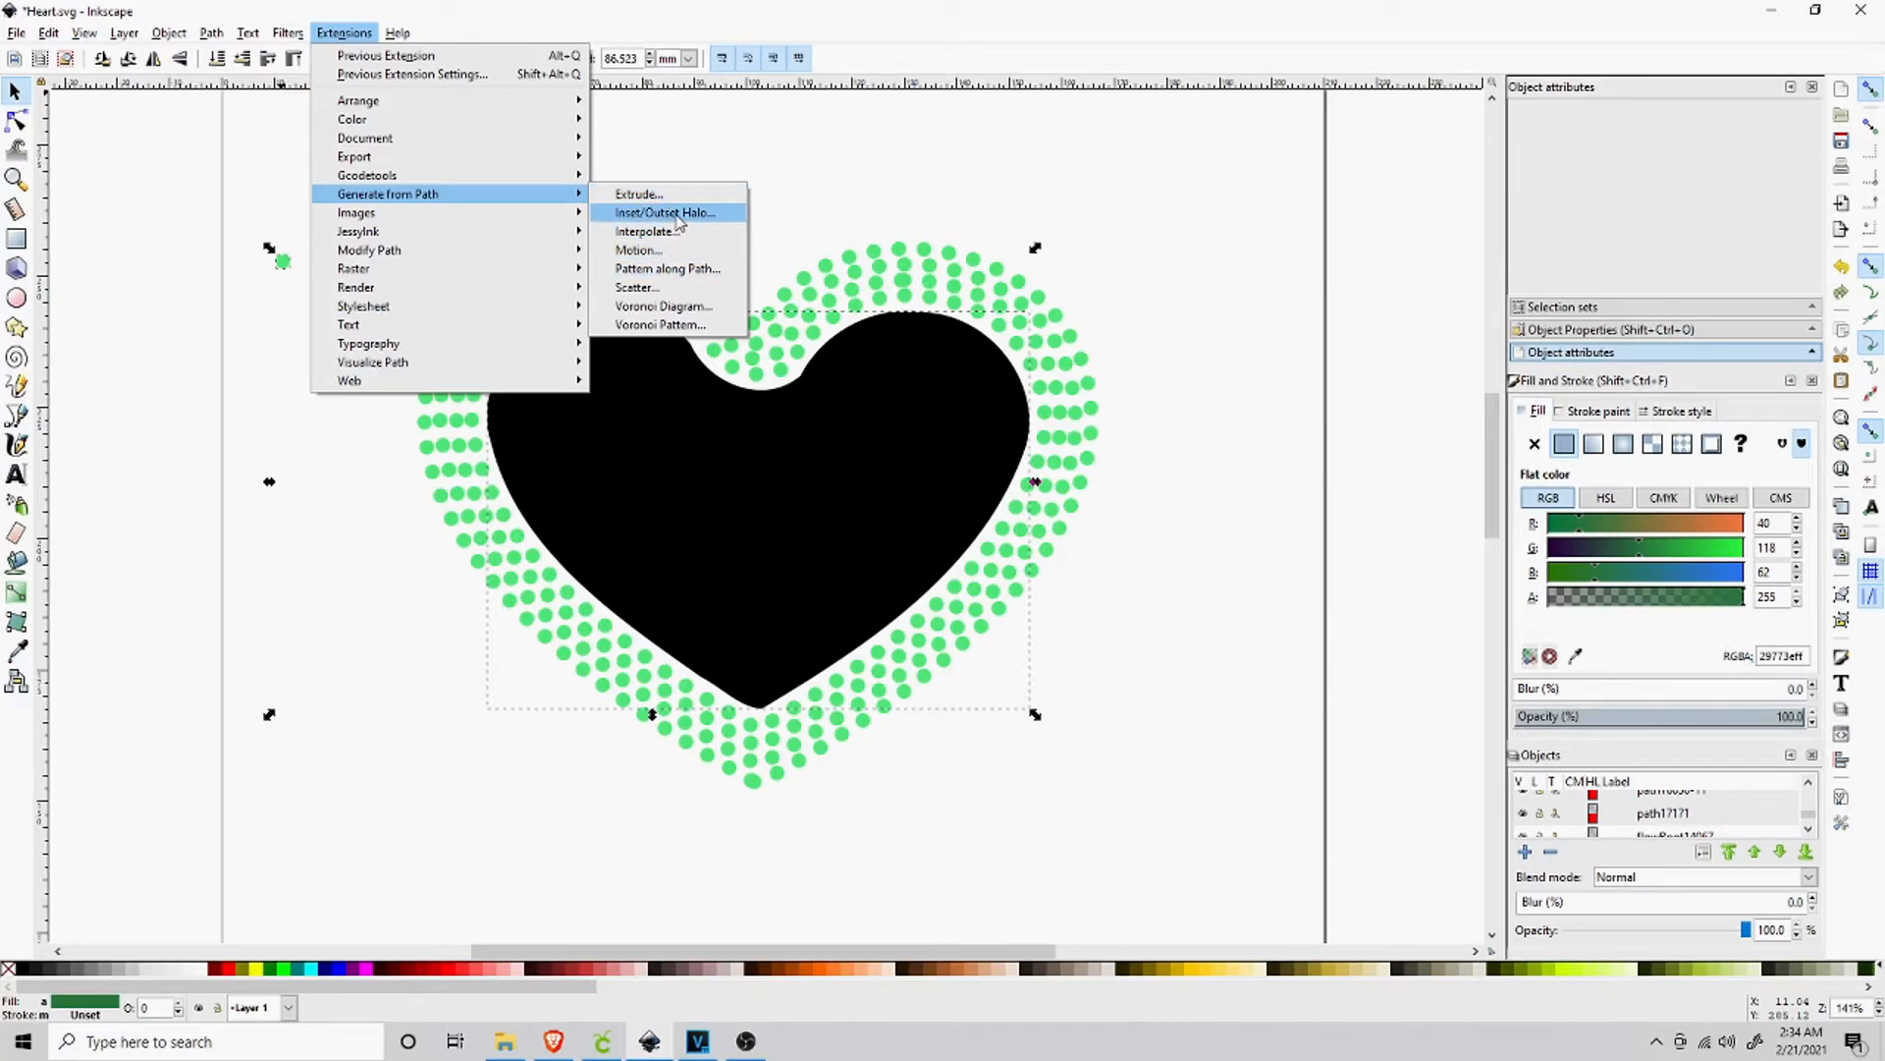
pyautogui.click(636, 286)
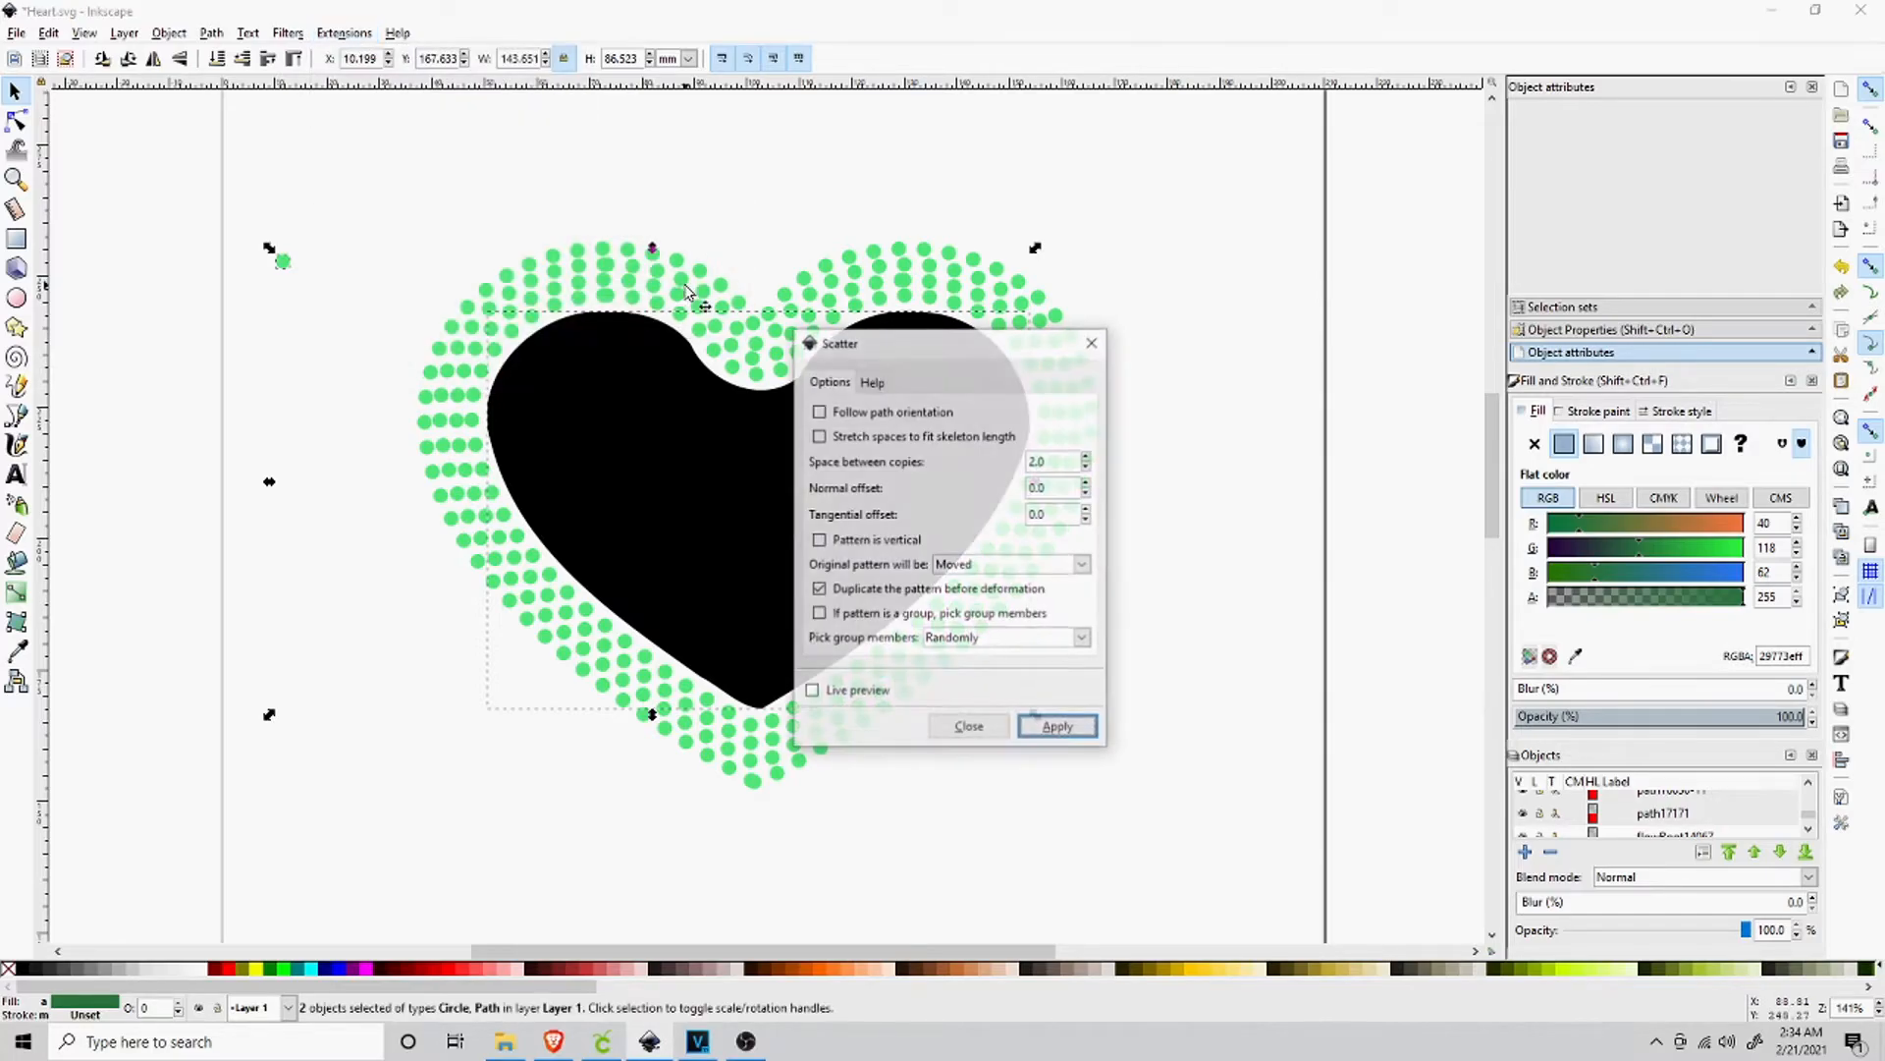
pyautogui.click(1057, 727)
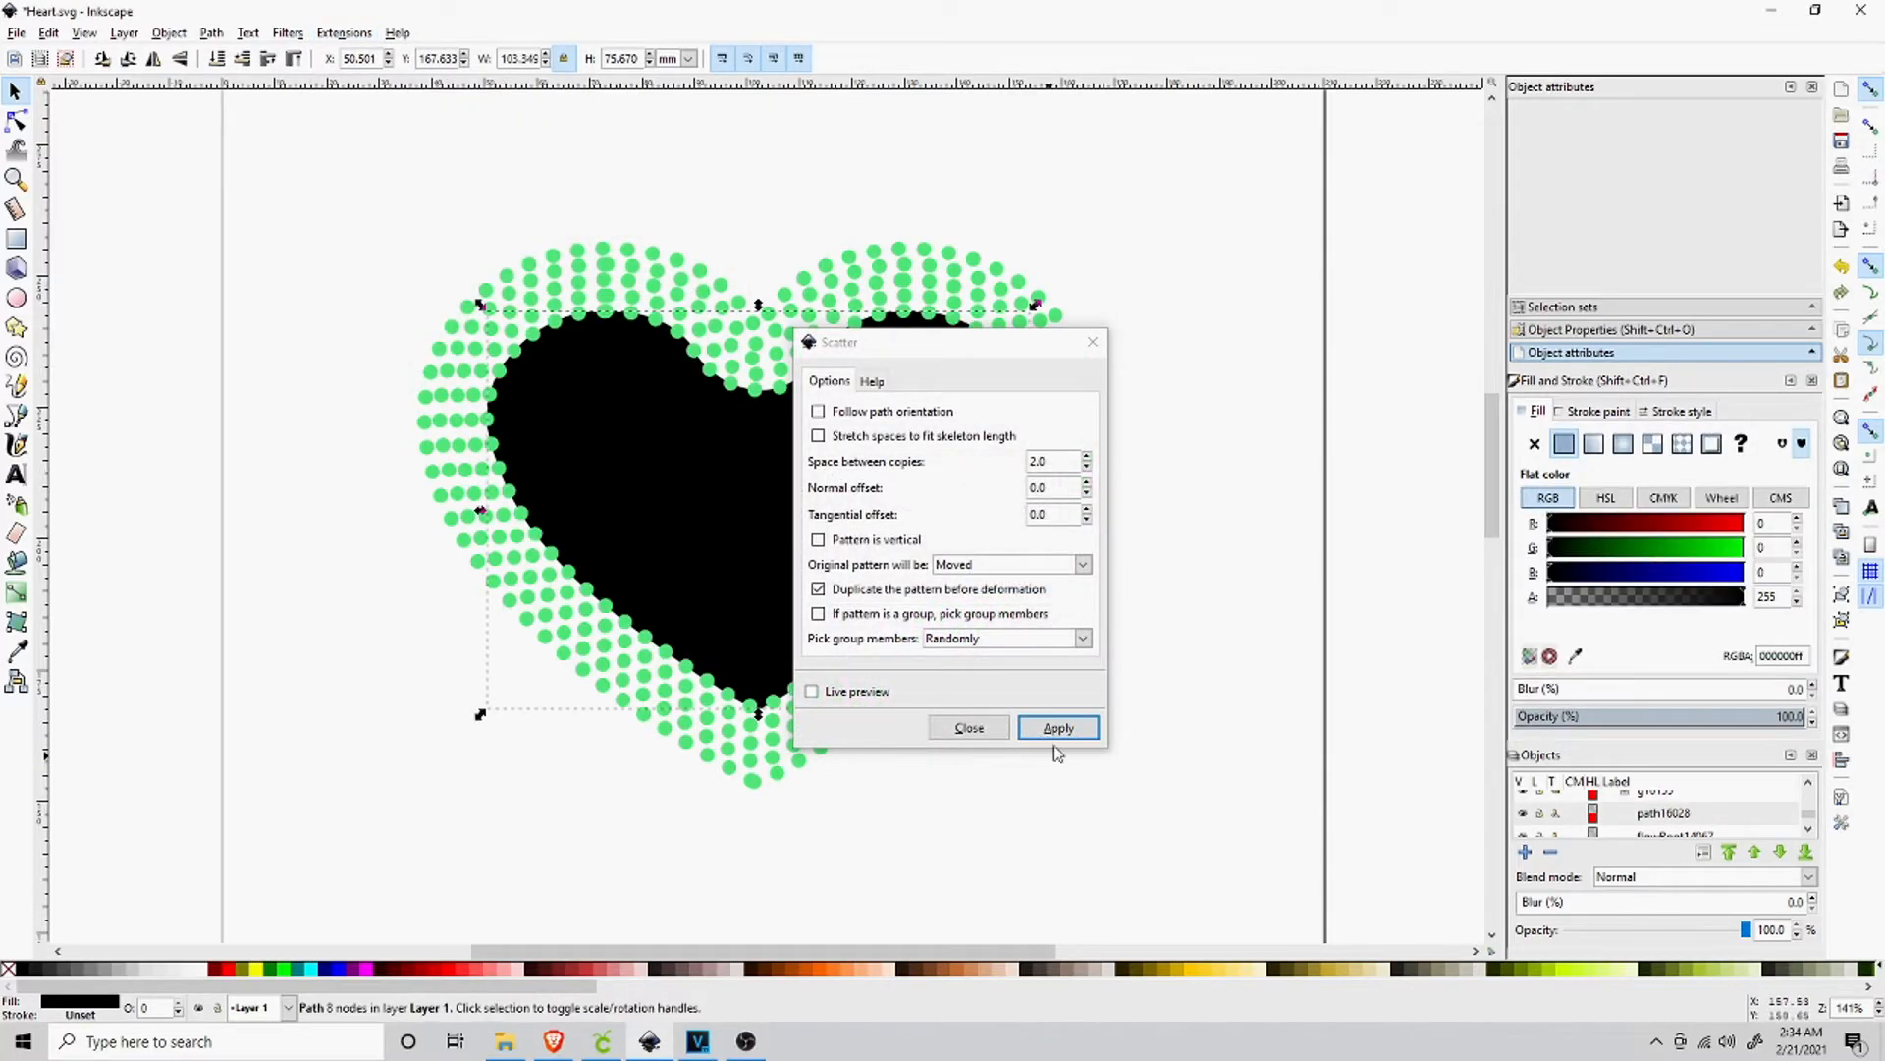
pyautogui.click(1093, 341)
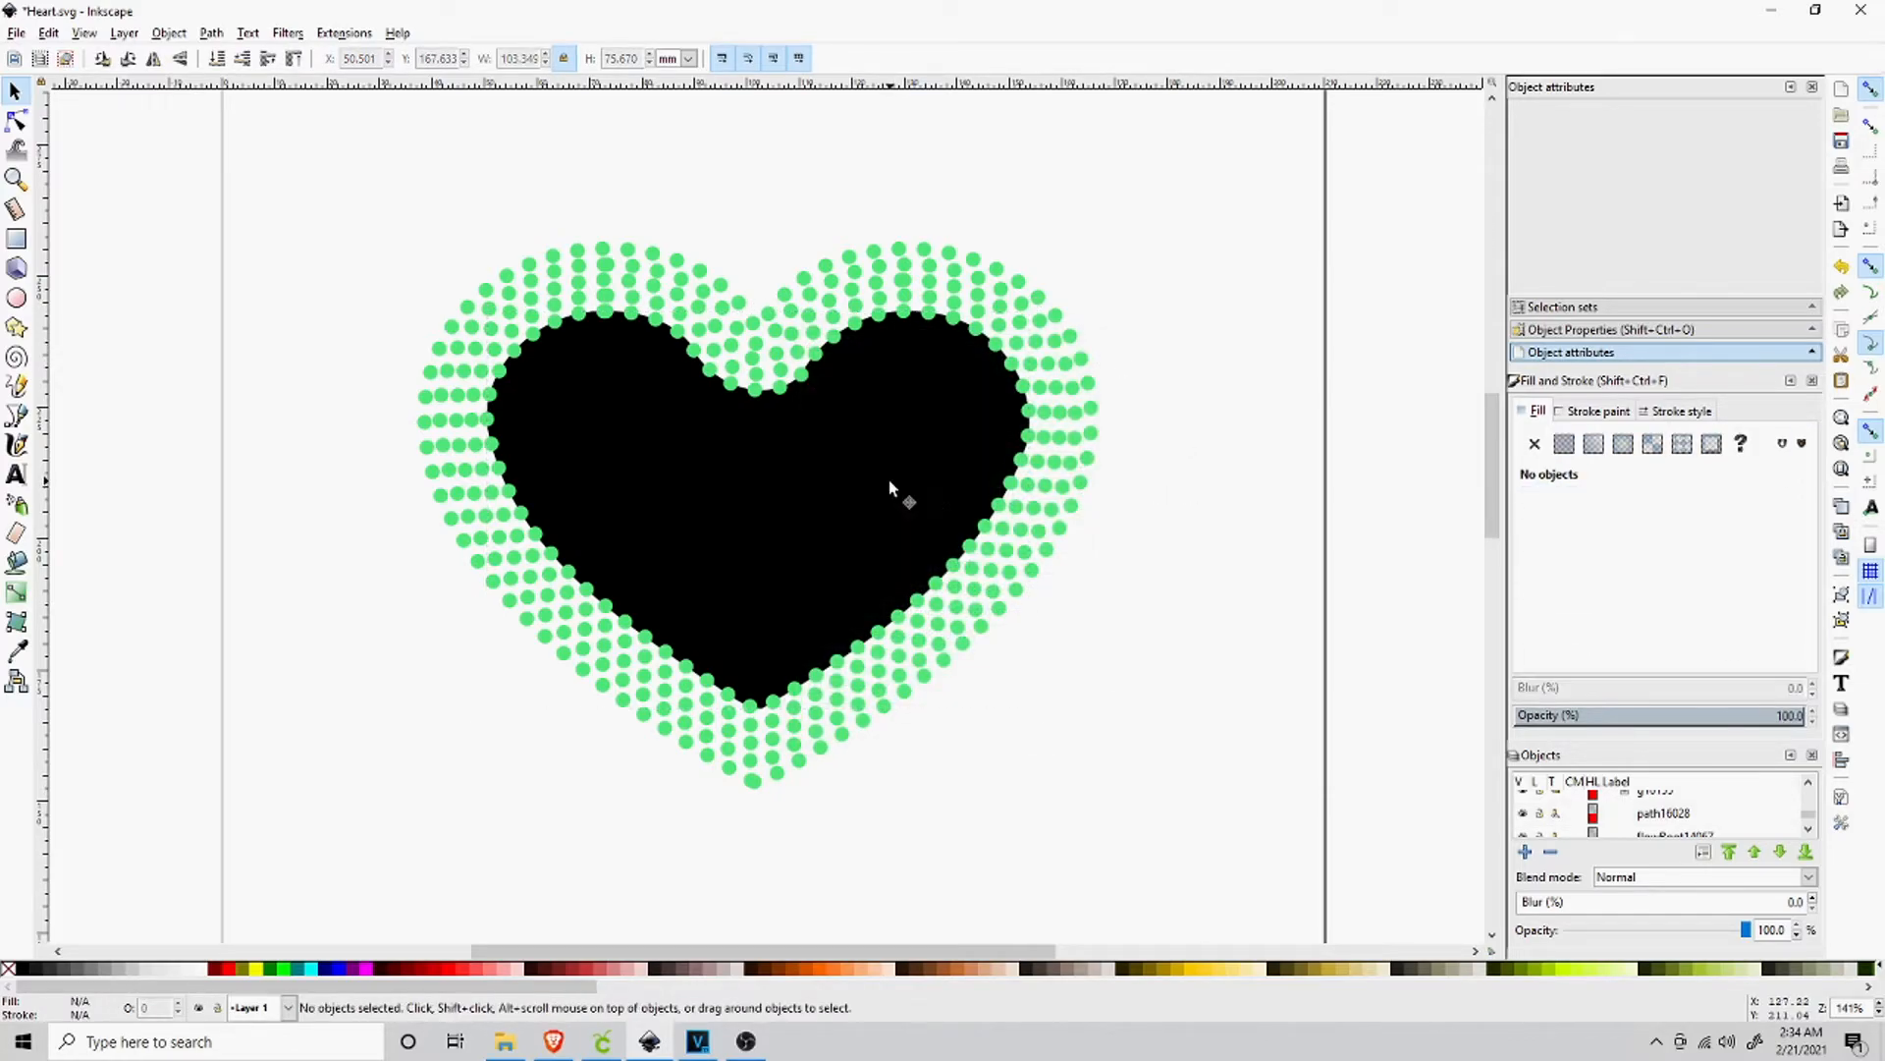
pyautogui.press('Delete')
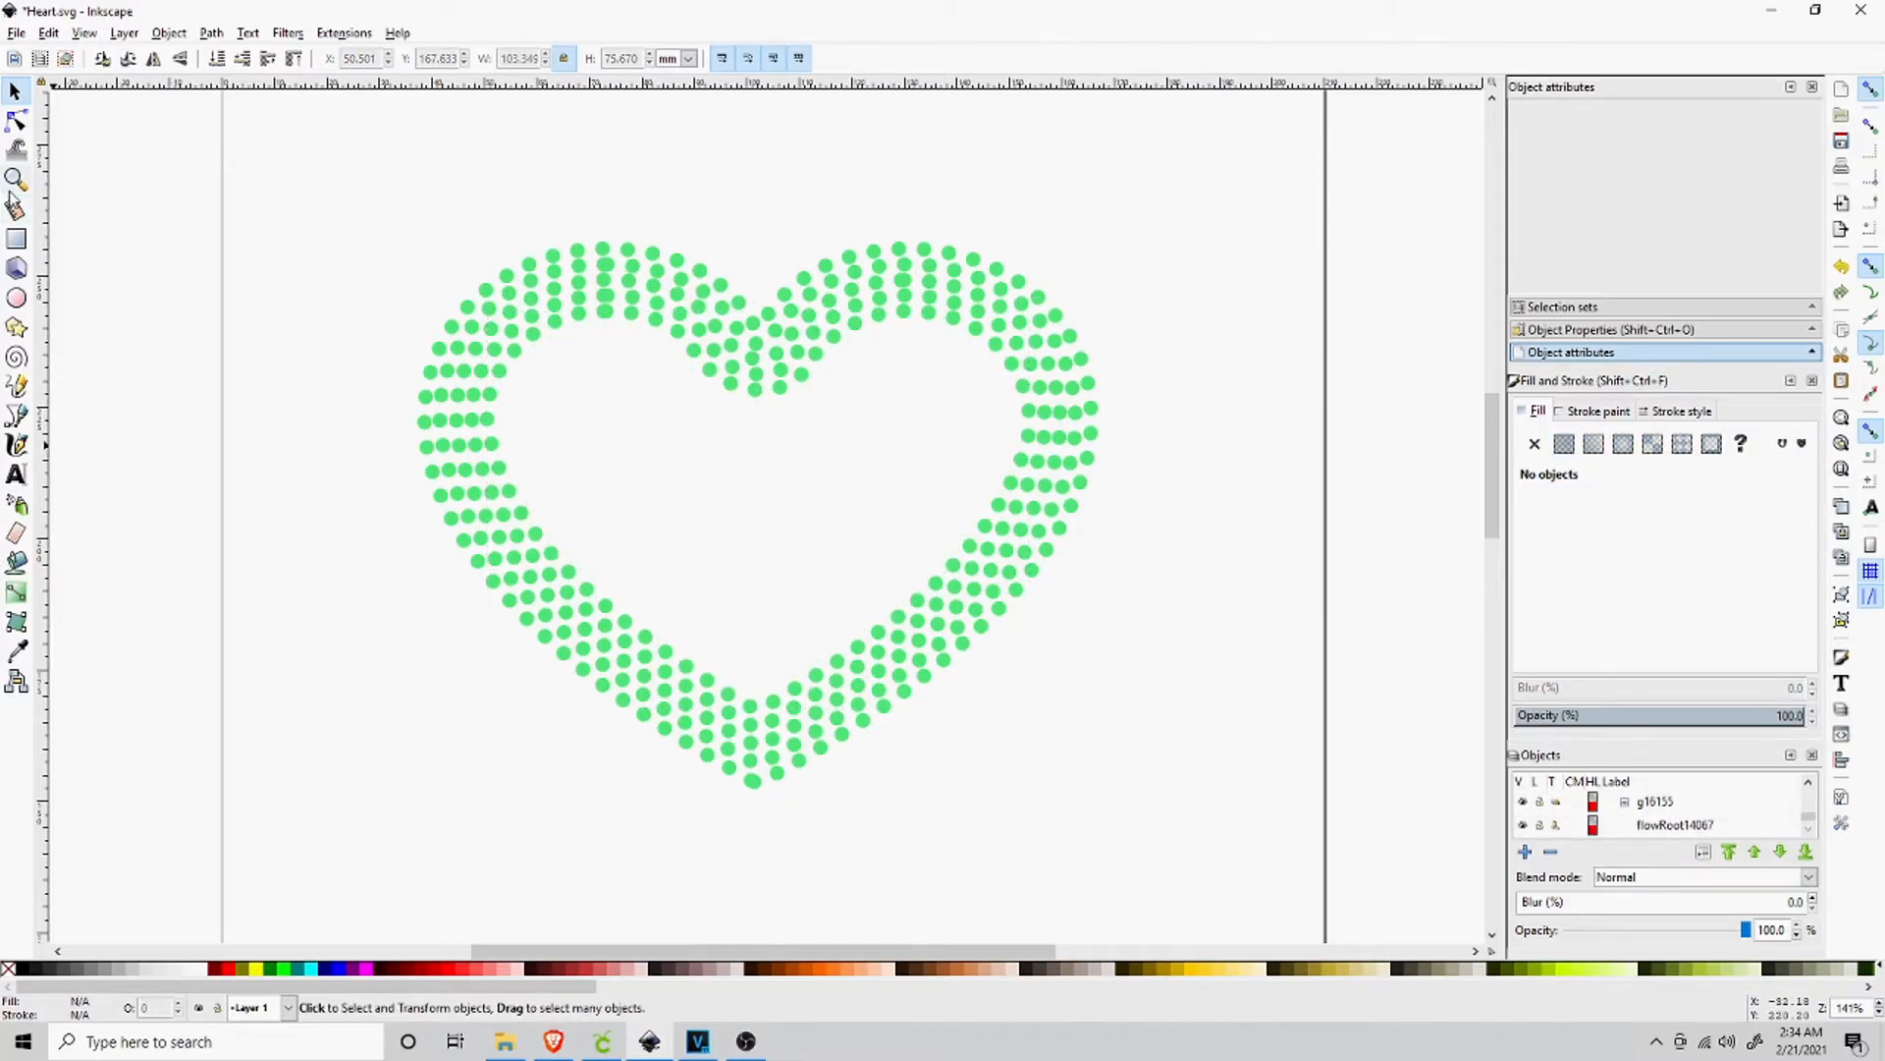
# Examine the rows of circles along the heart's upper lobes and centre notch for overlapping or crowded circles.
pyautogui.click(16, 183)
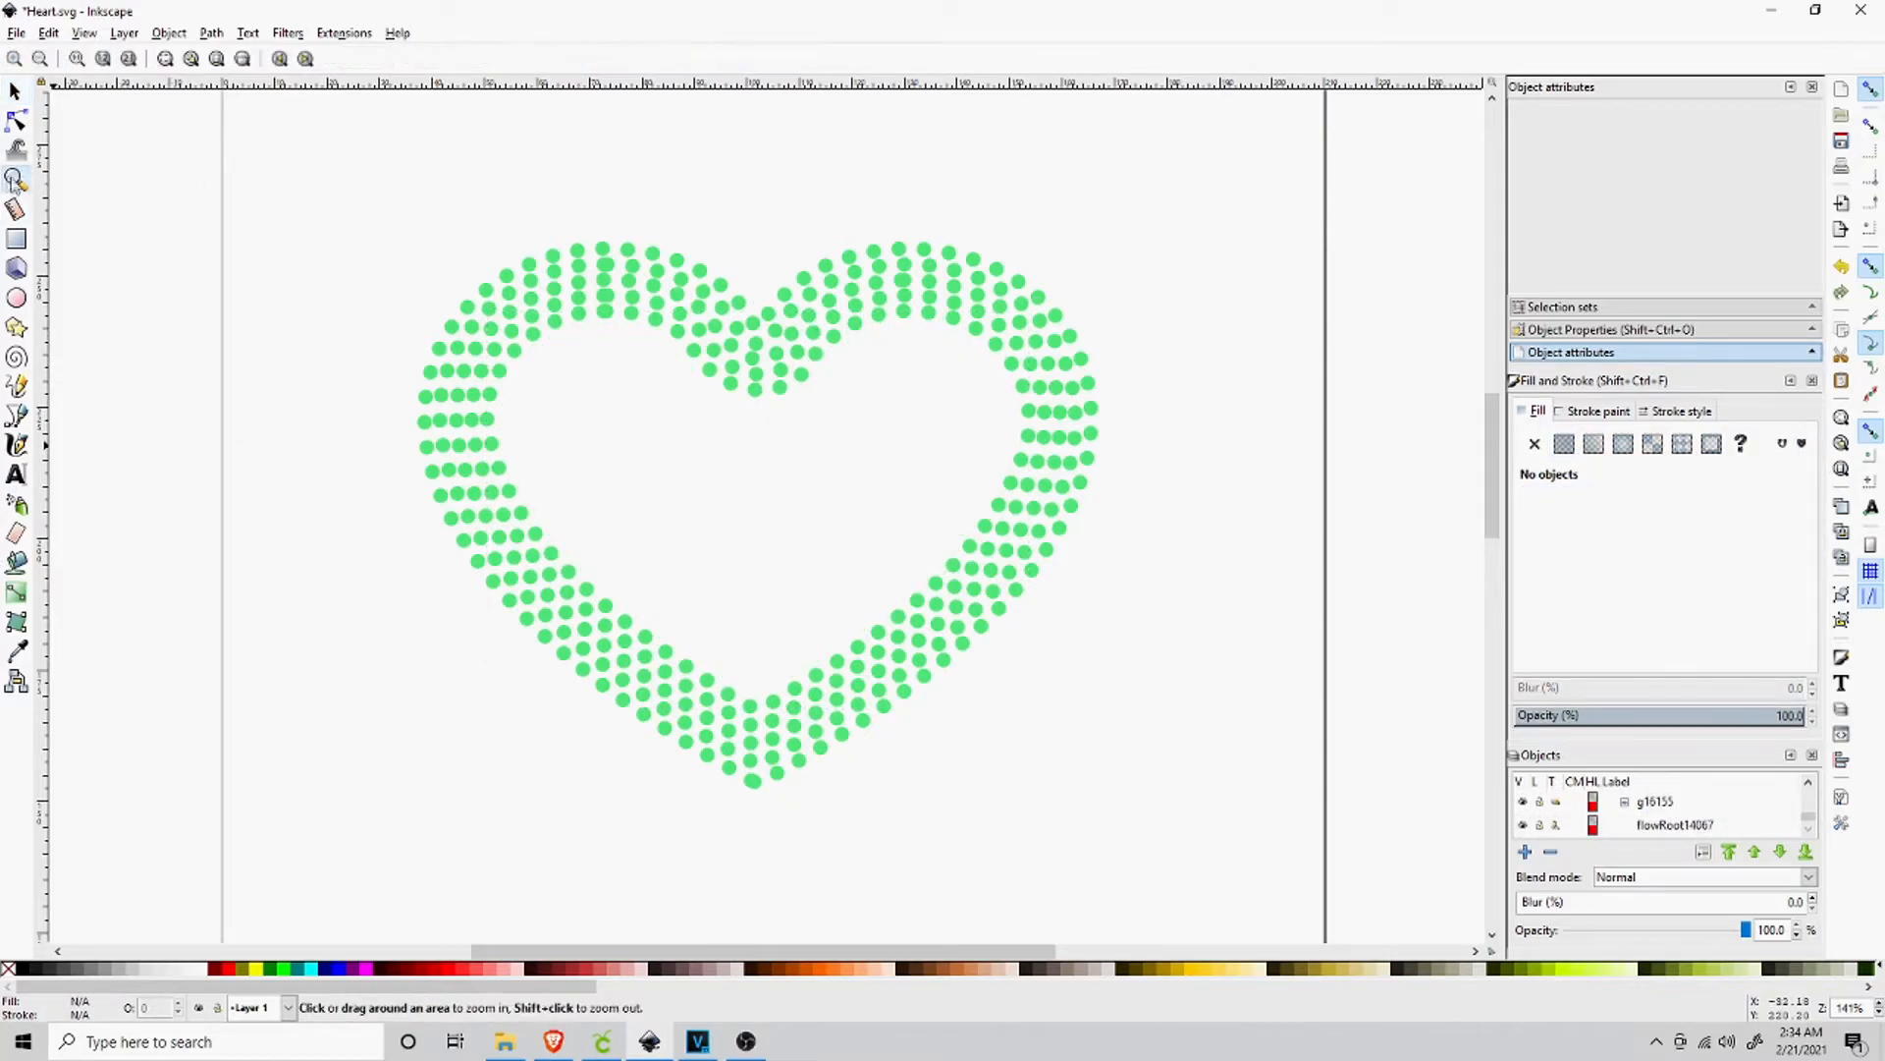
pyautogui.click(800, 349)
pyautogui.click(737, 339)
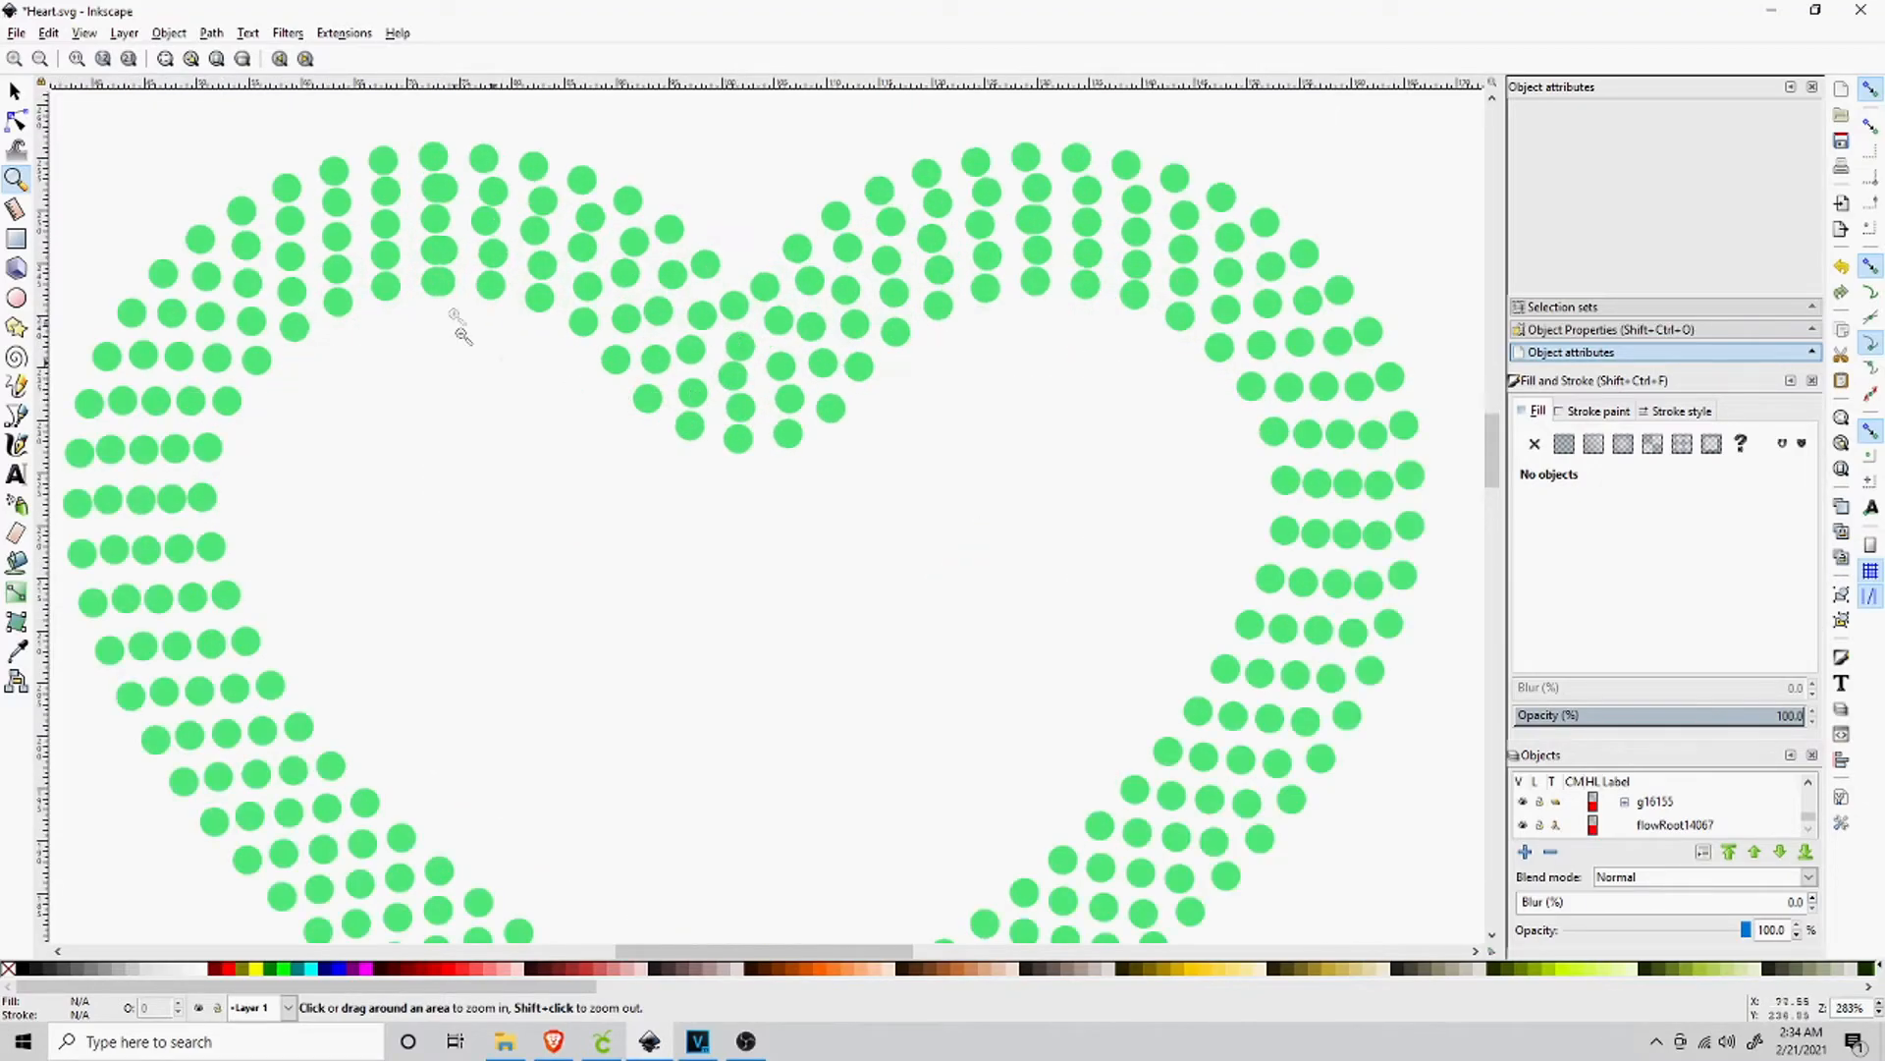
pyautogui.click(432, 192)
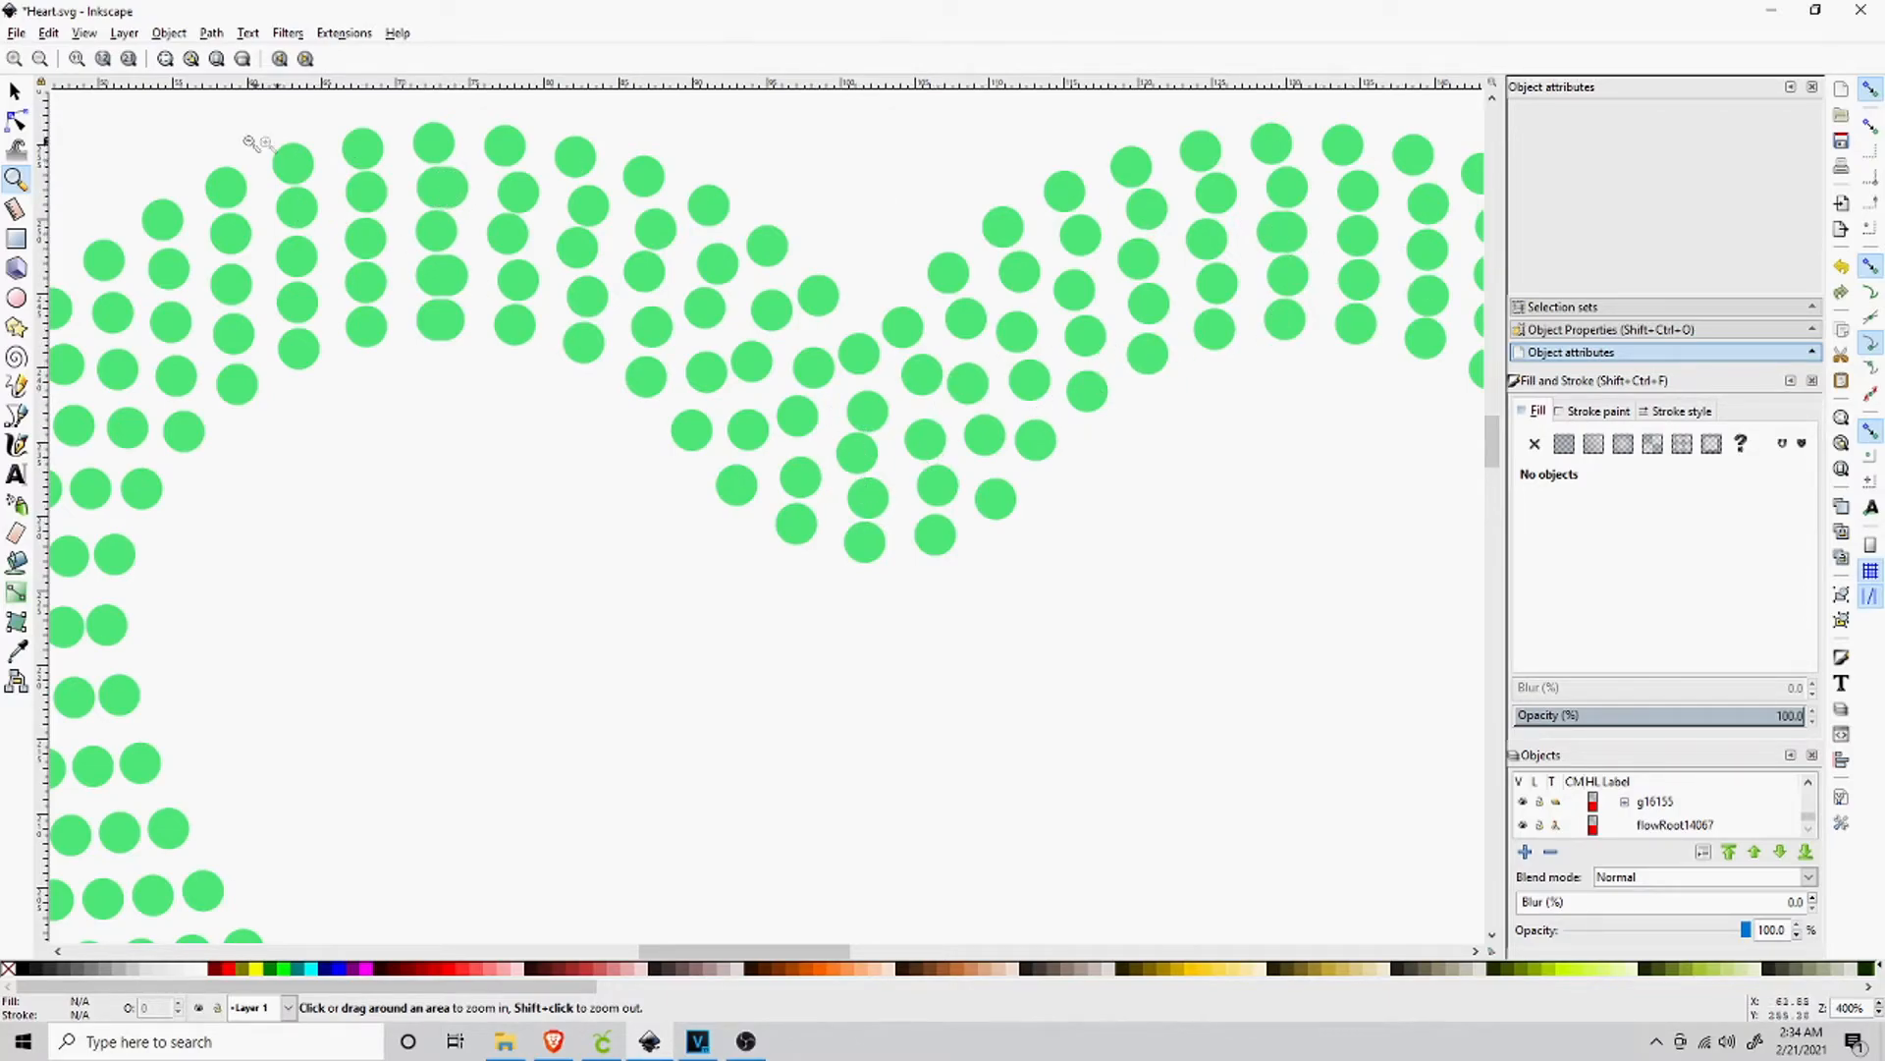
pyautogui.click(15, 91)
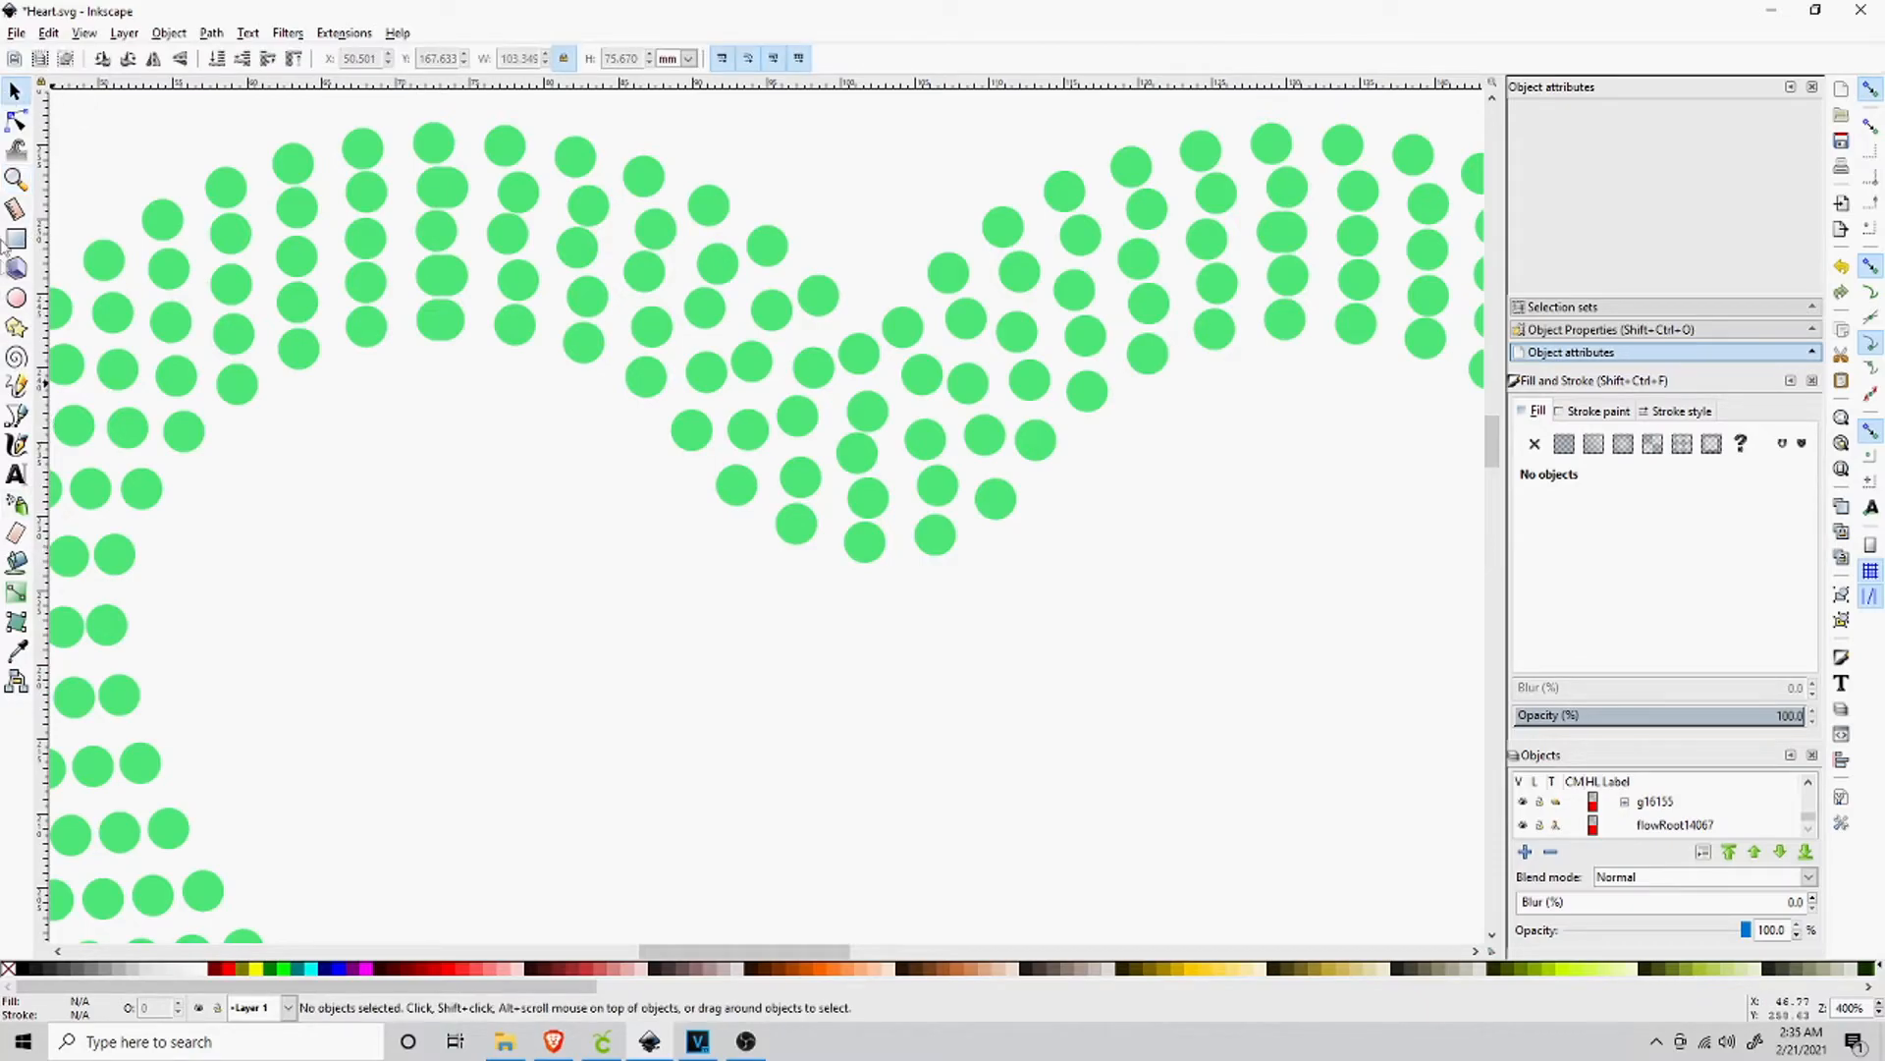
pyautogui.click(19, 180)
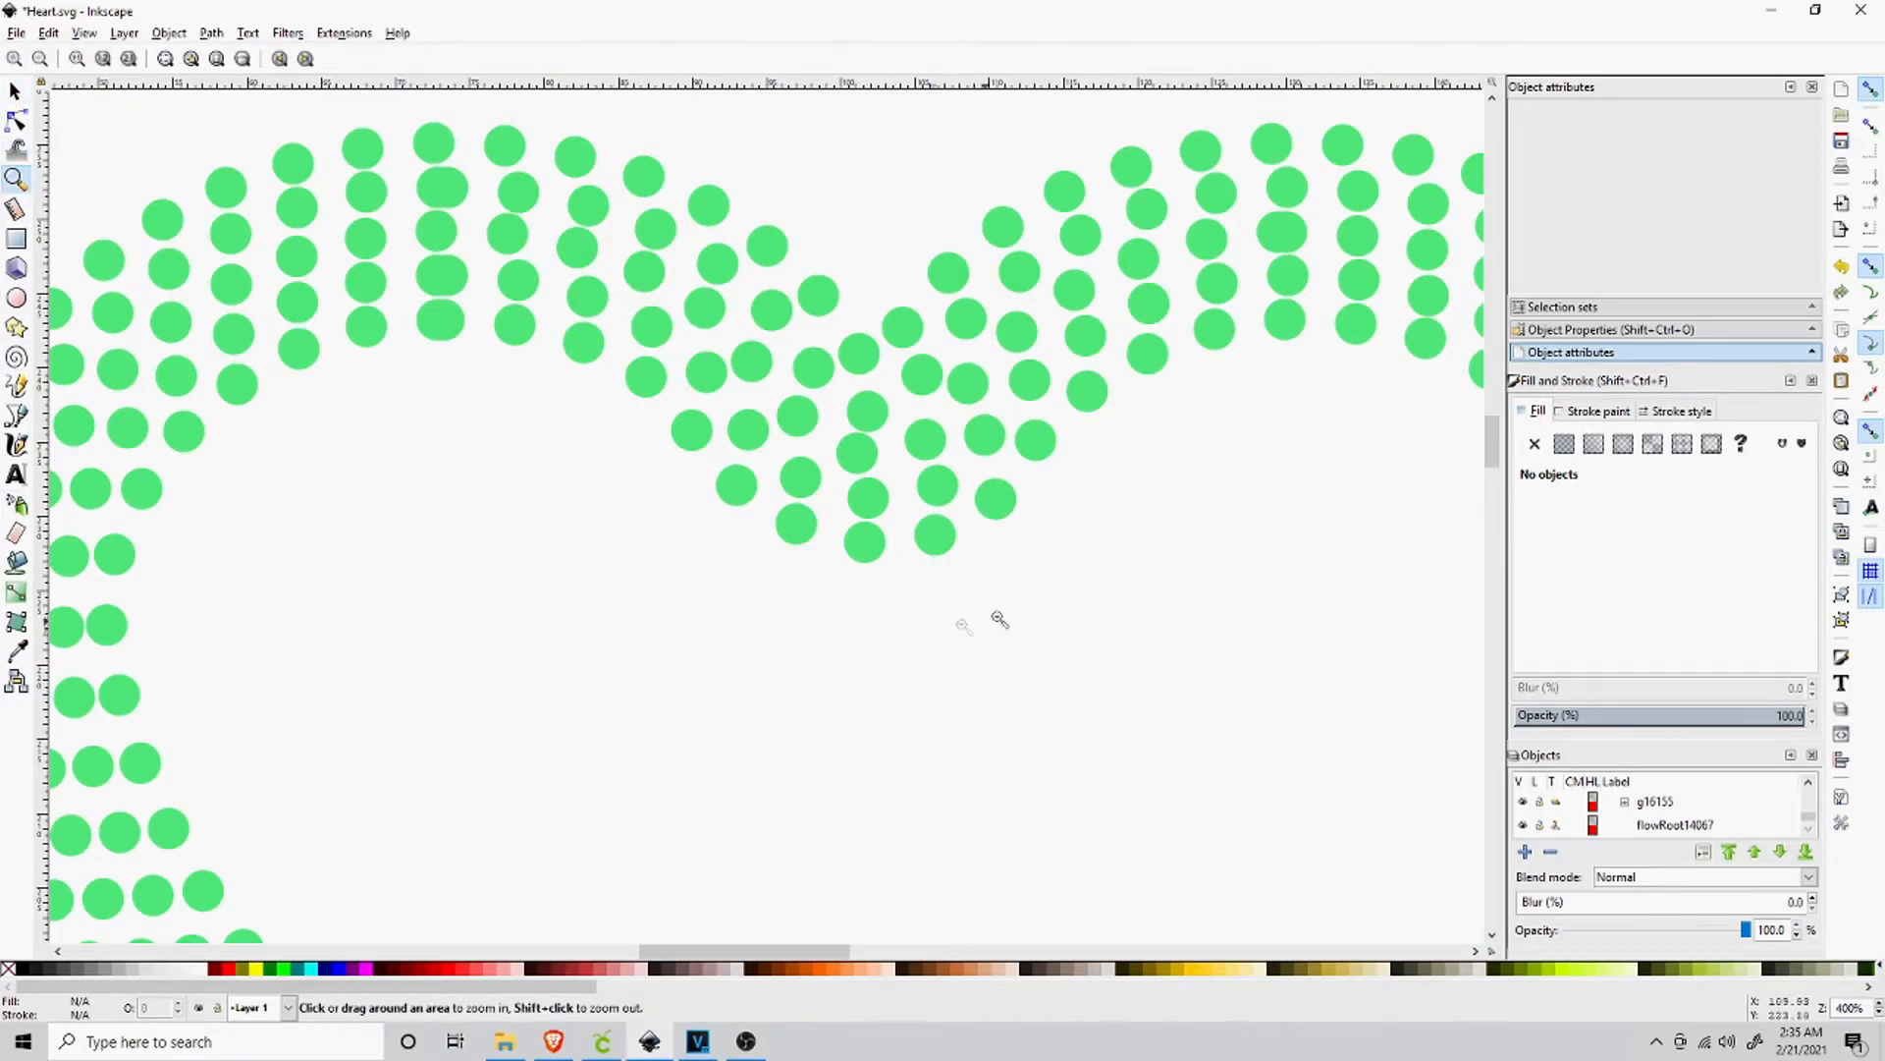
pyautogui.click(952, 571)
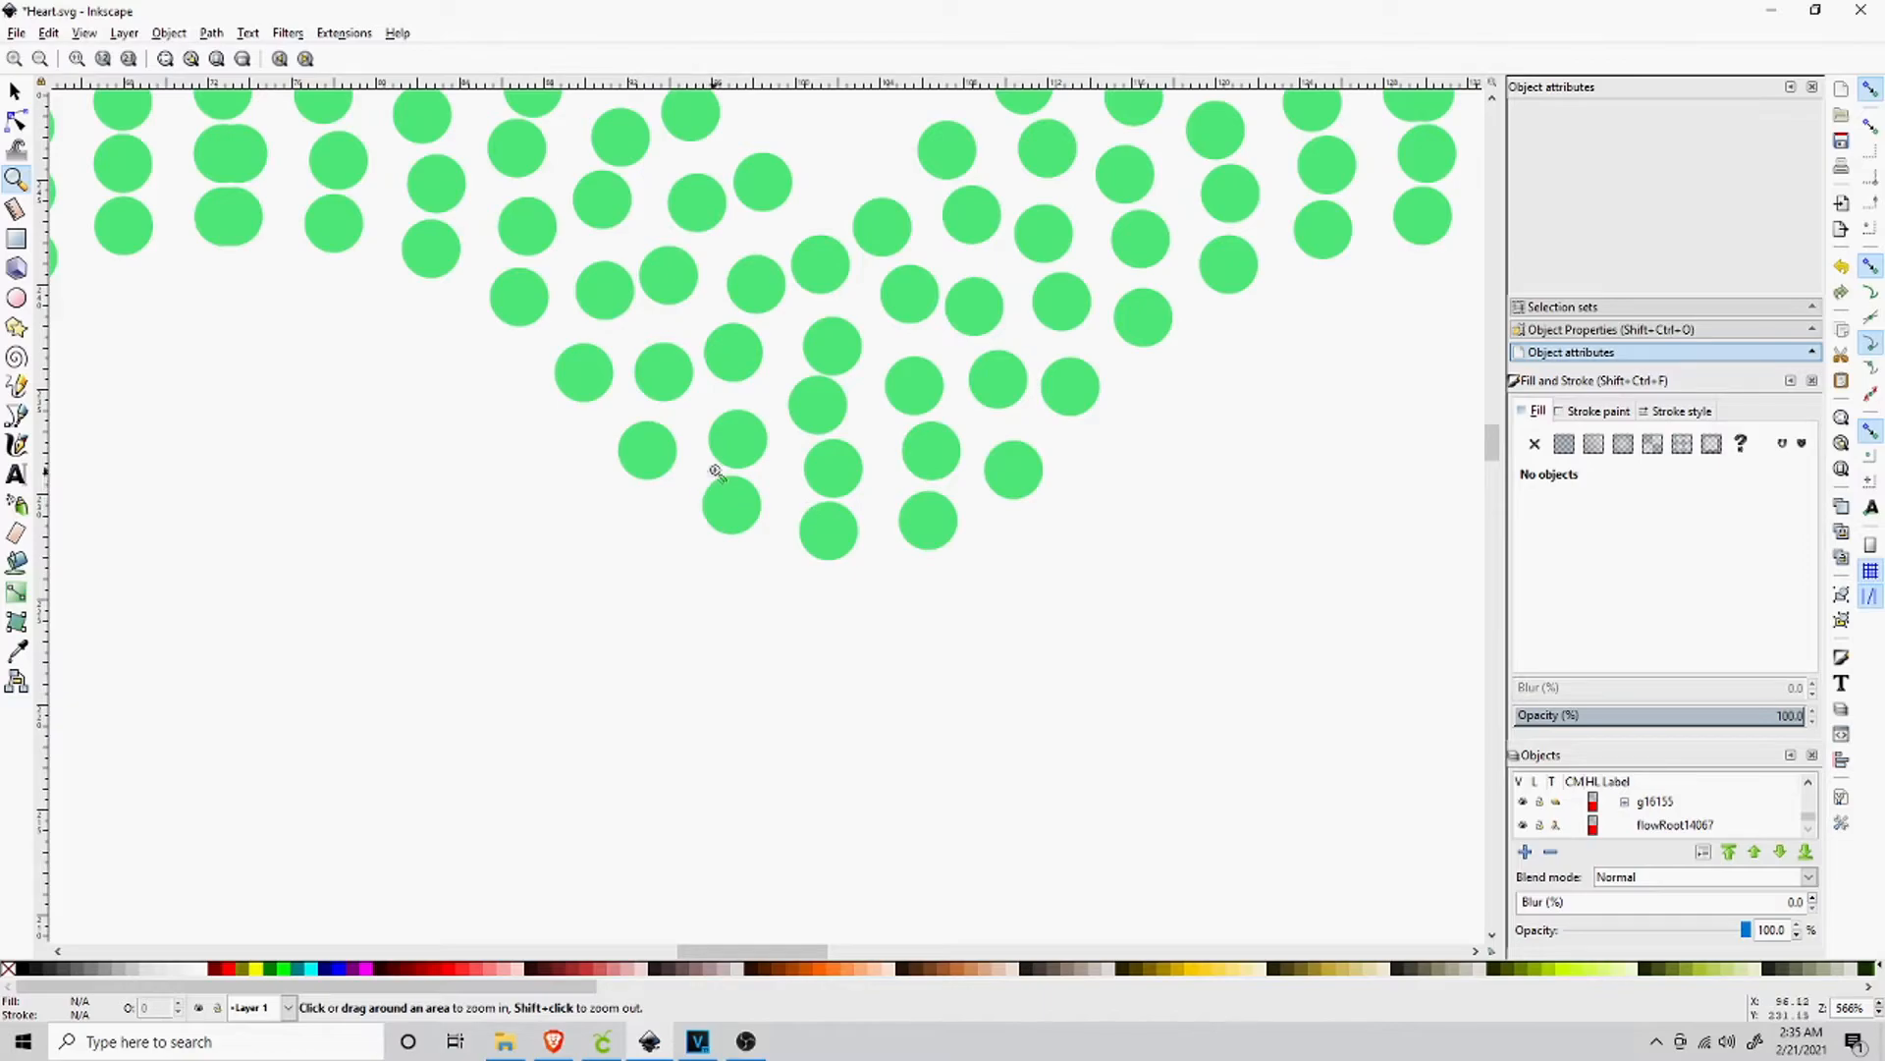
pyautogui.keyDown('shift'); pyautogui.click(842, 492); pyautogui.keyUp('shift')
pyautogui.keyDown('shift'); pyautogui.click(812, 572); pyautogui.keyUp('shift')
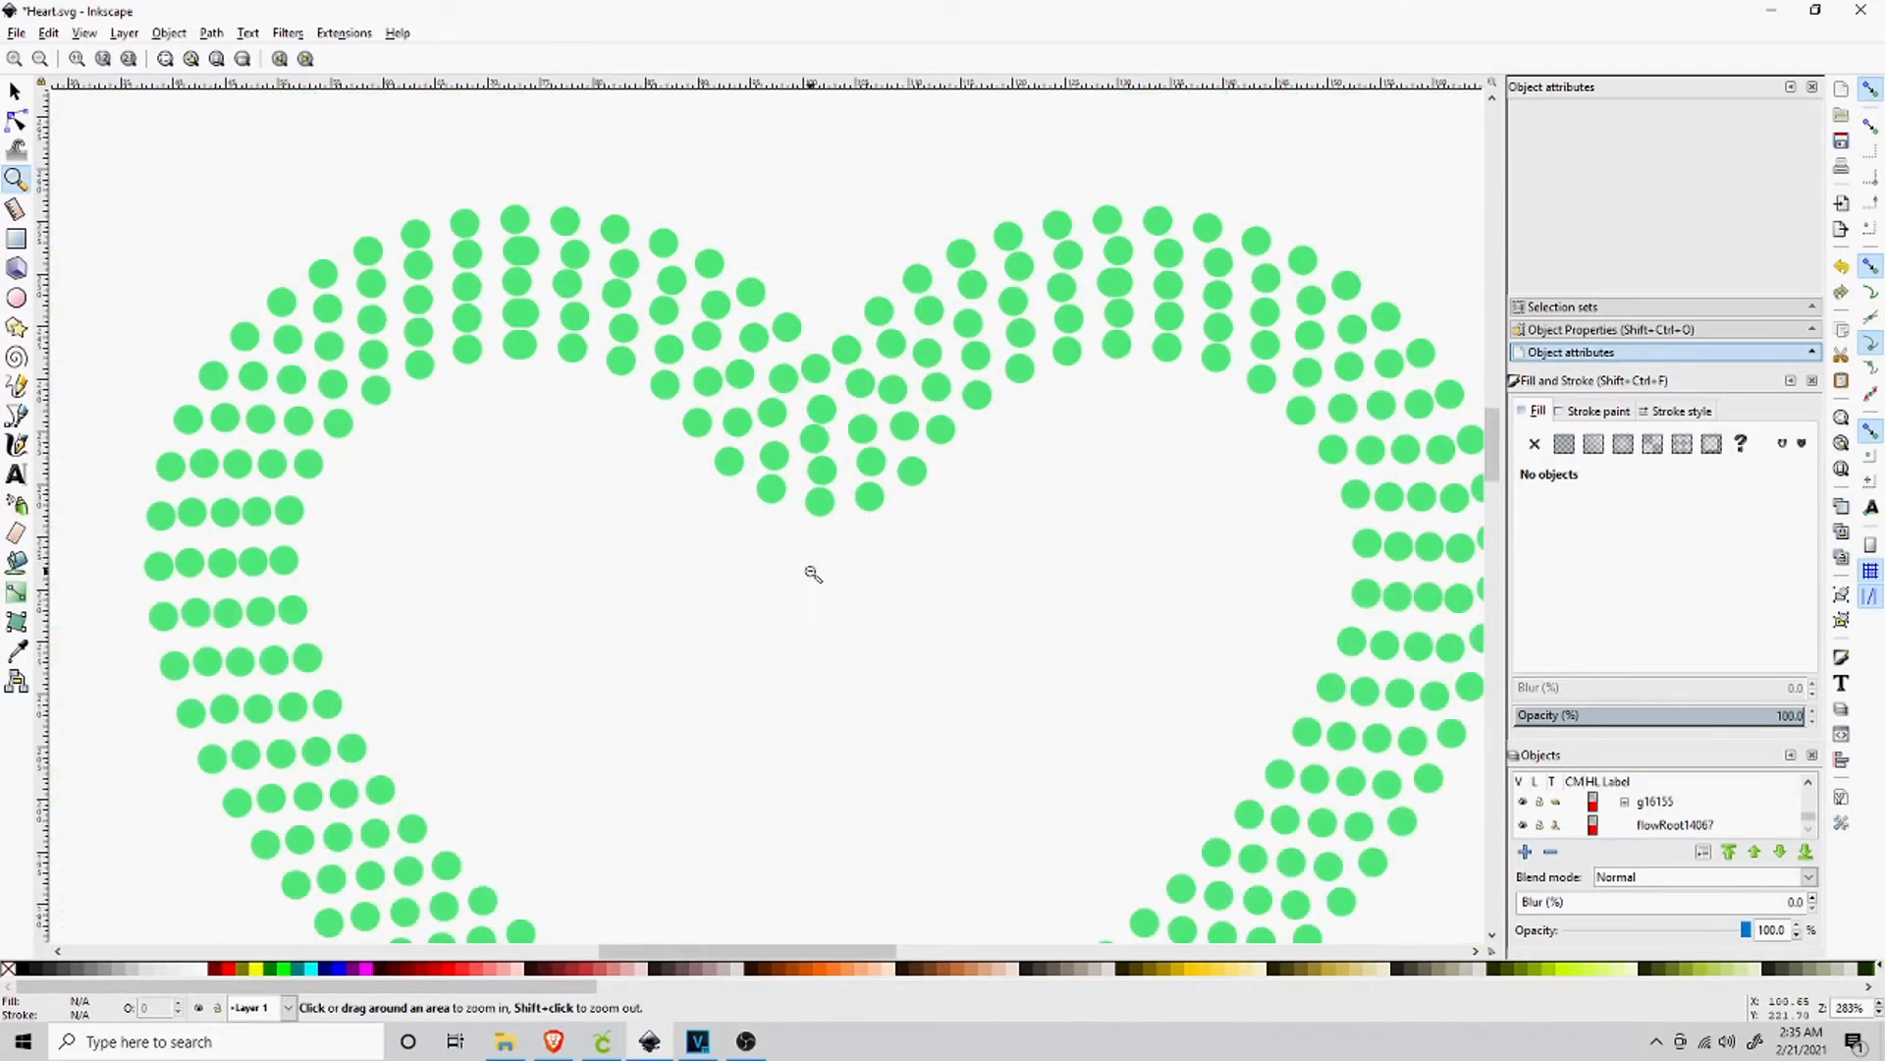
pyautogui.keyDown('shift'); pyautogui.click(866, 592); pyautogui.keyUp('shift')
pyautogui.scroll(-3, 878, 618)
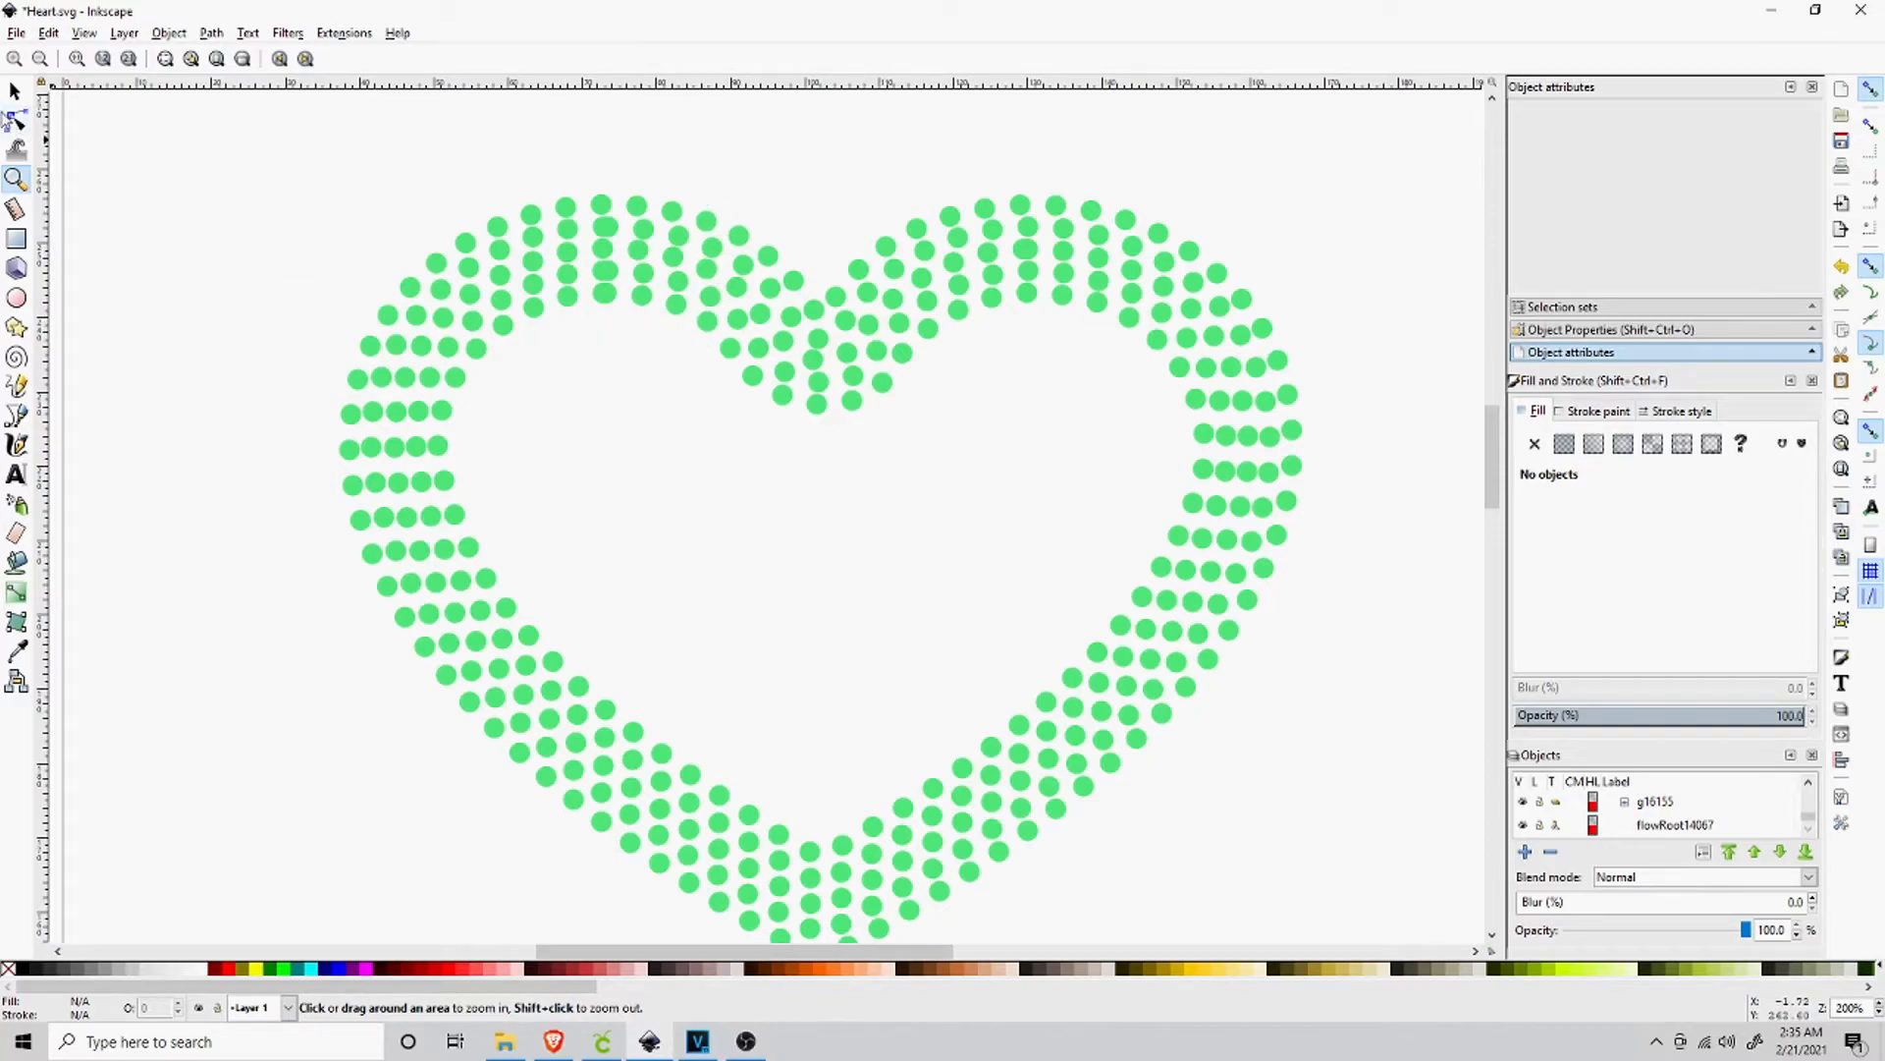
# Move the innermost row of circles away from the heart as one group, and undo the move.
pyautogui.click(14, 92)
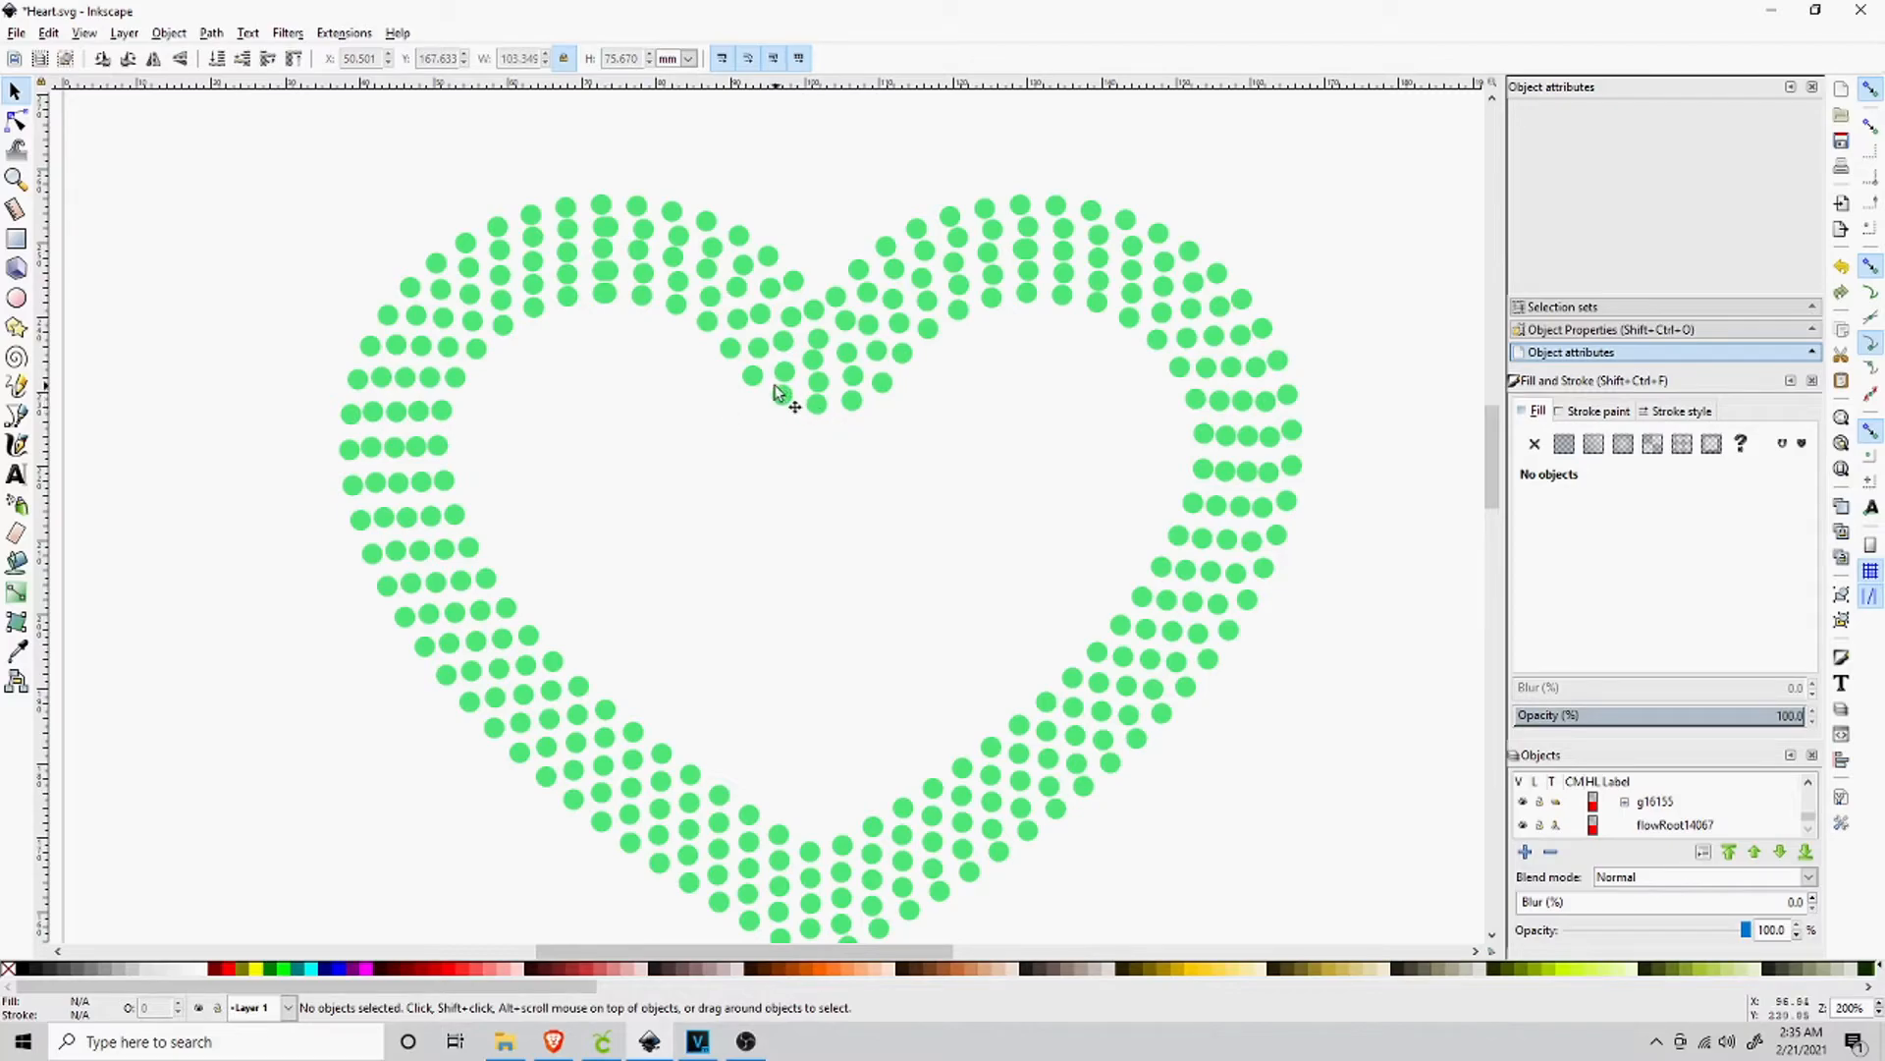
pyautogui.click(755, 387)
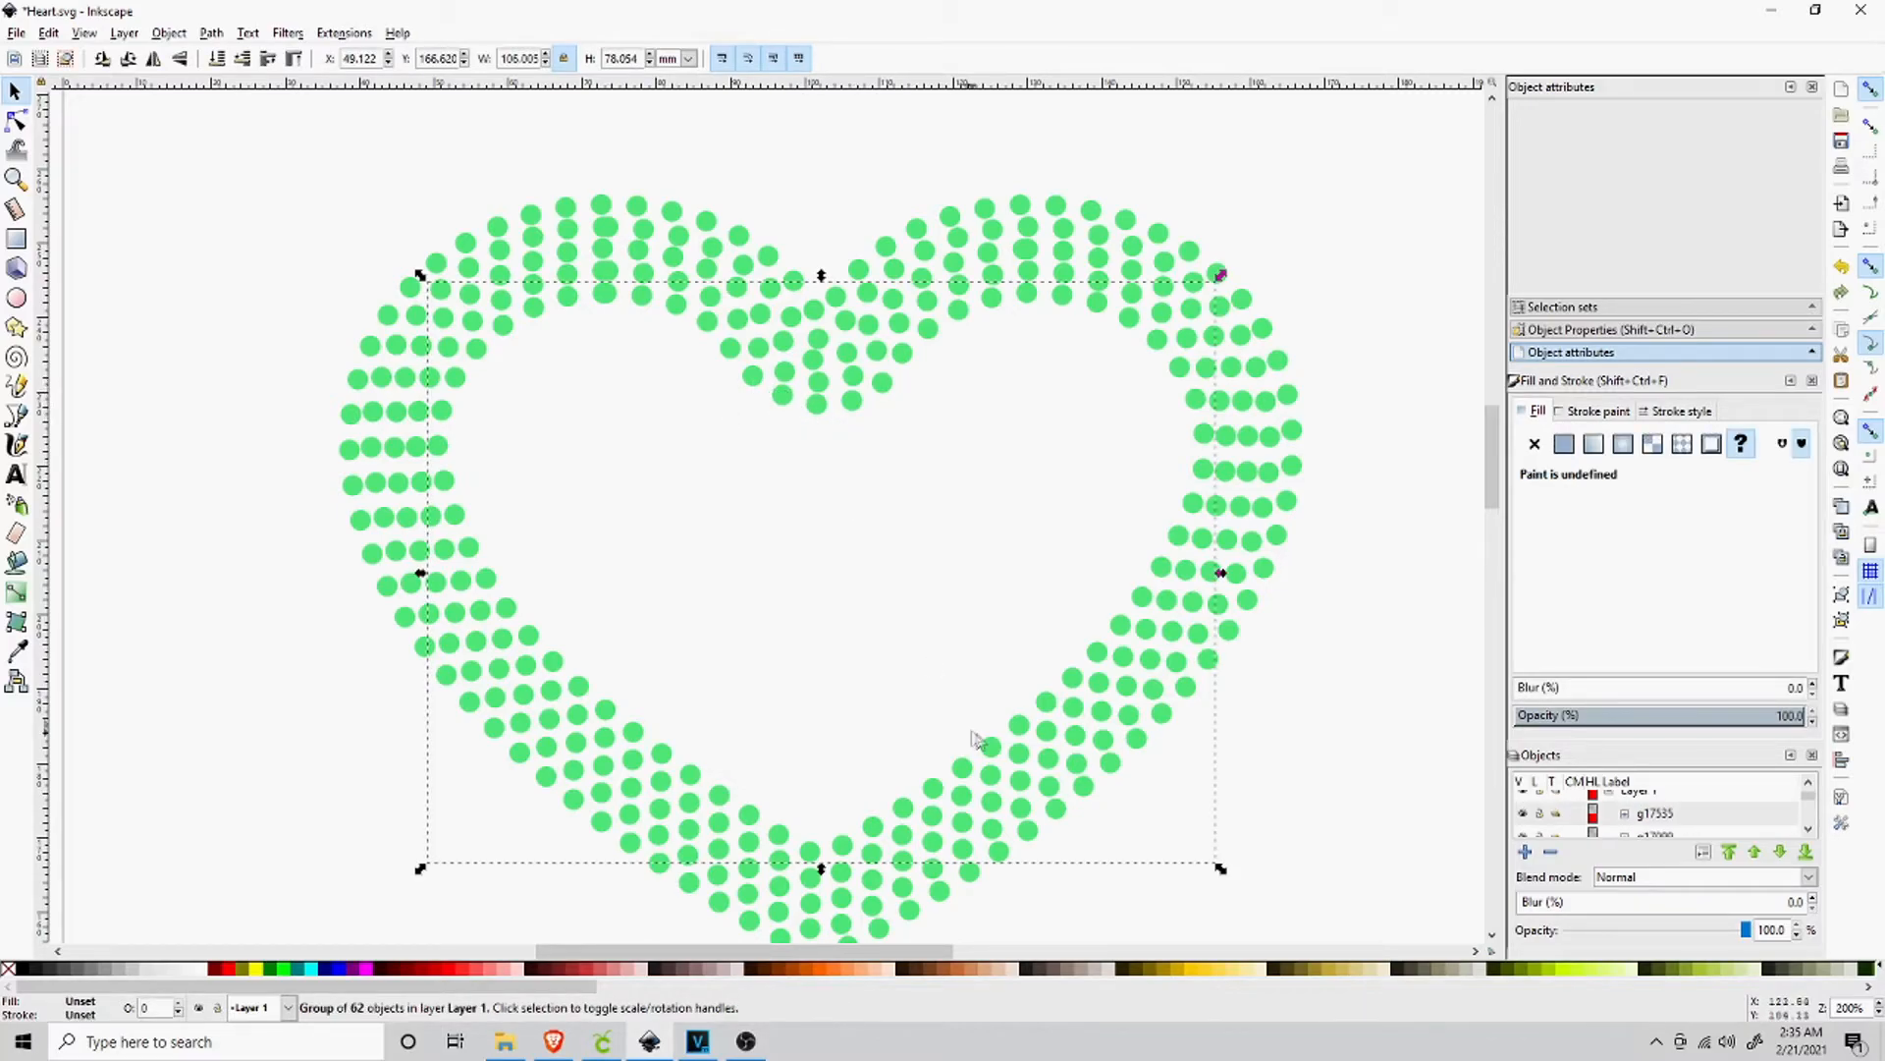
pyautogui.moveTo(757, 393); pyautogui.dragTo(323, 546)
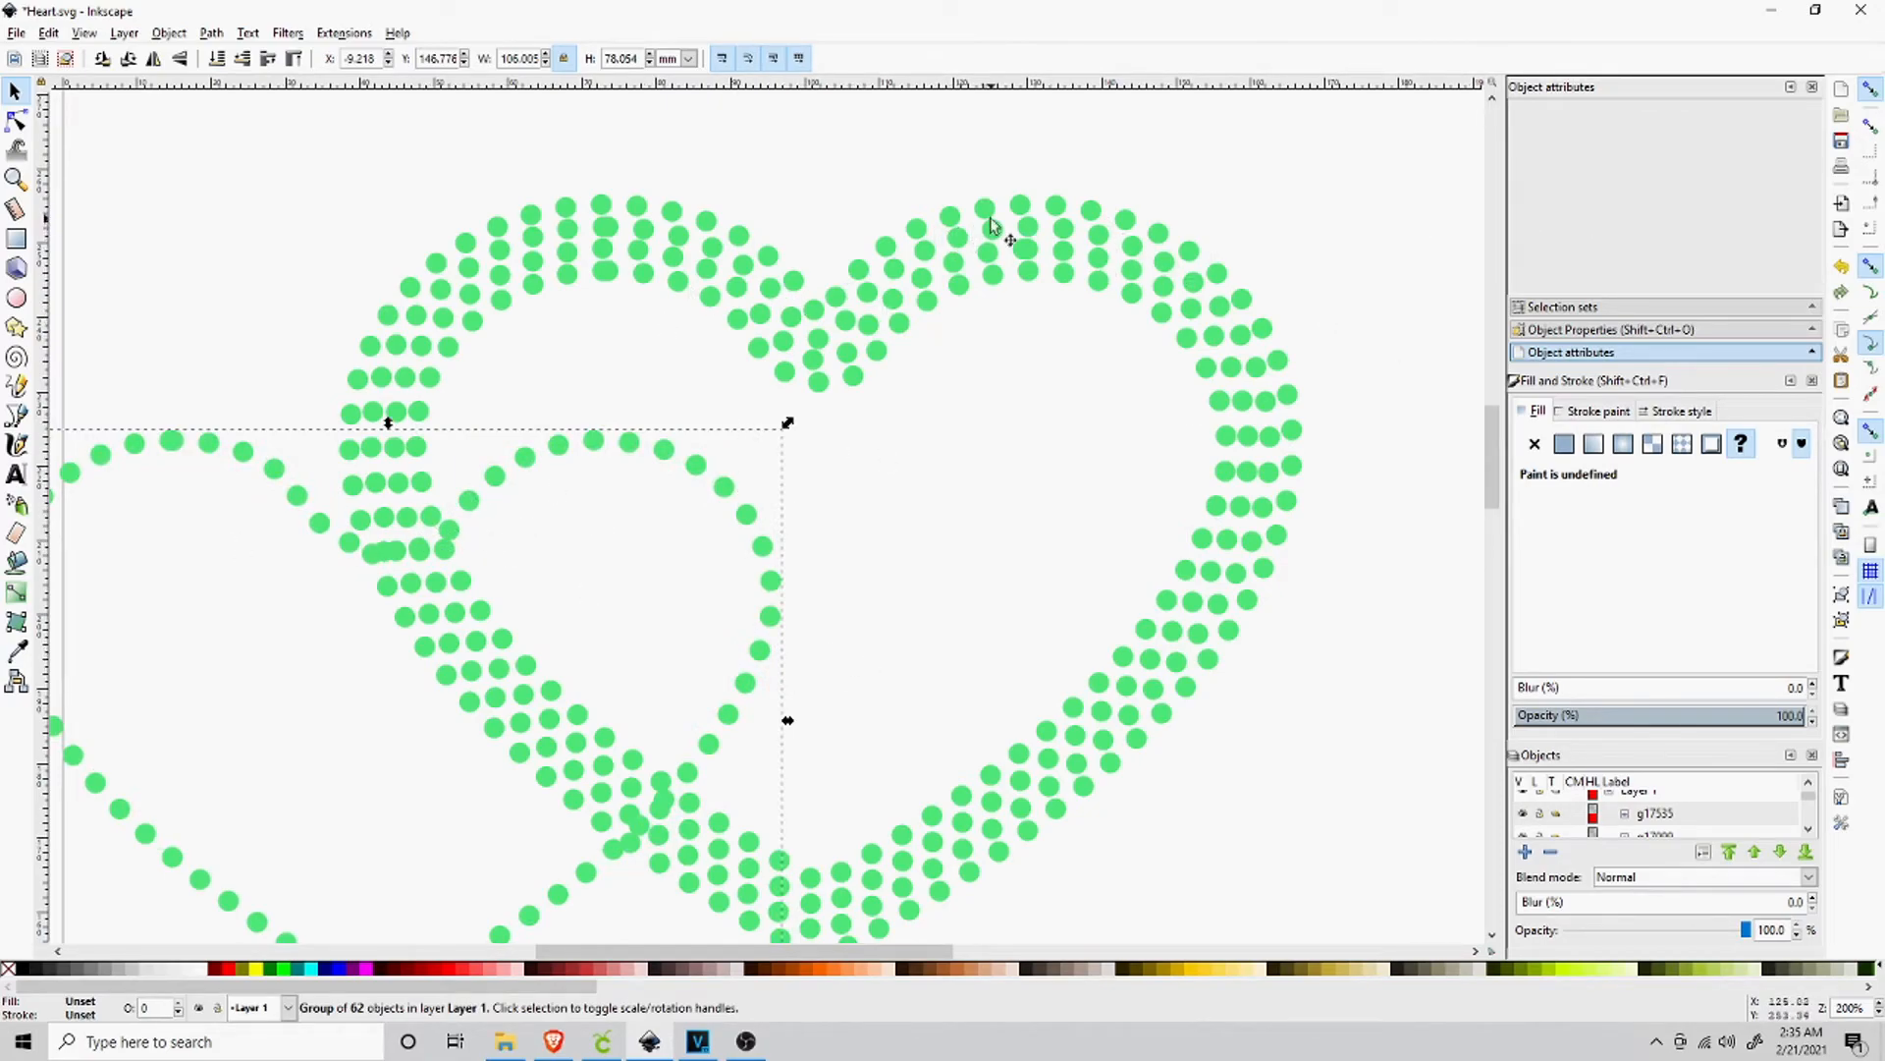
pyautogui.hotkey('ctrl', 'z')
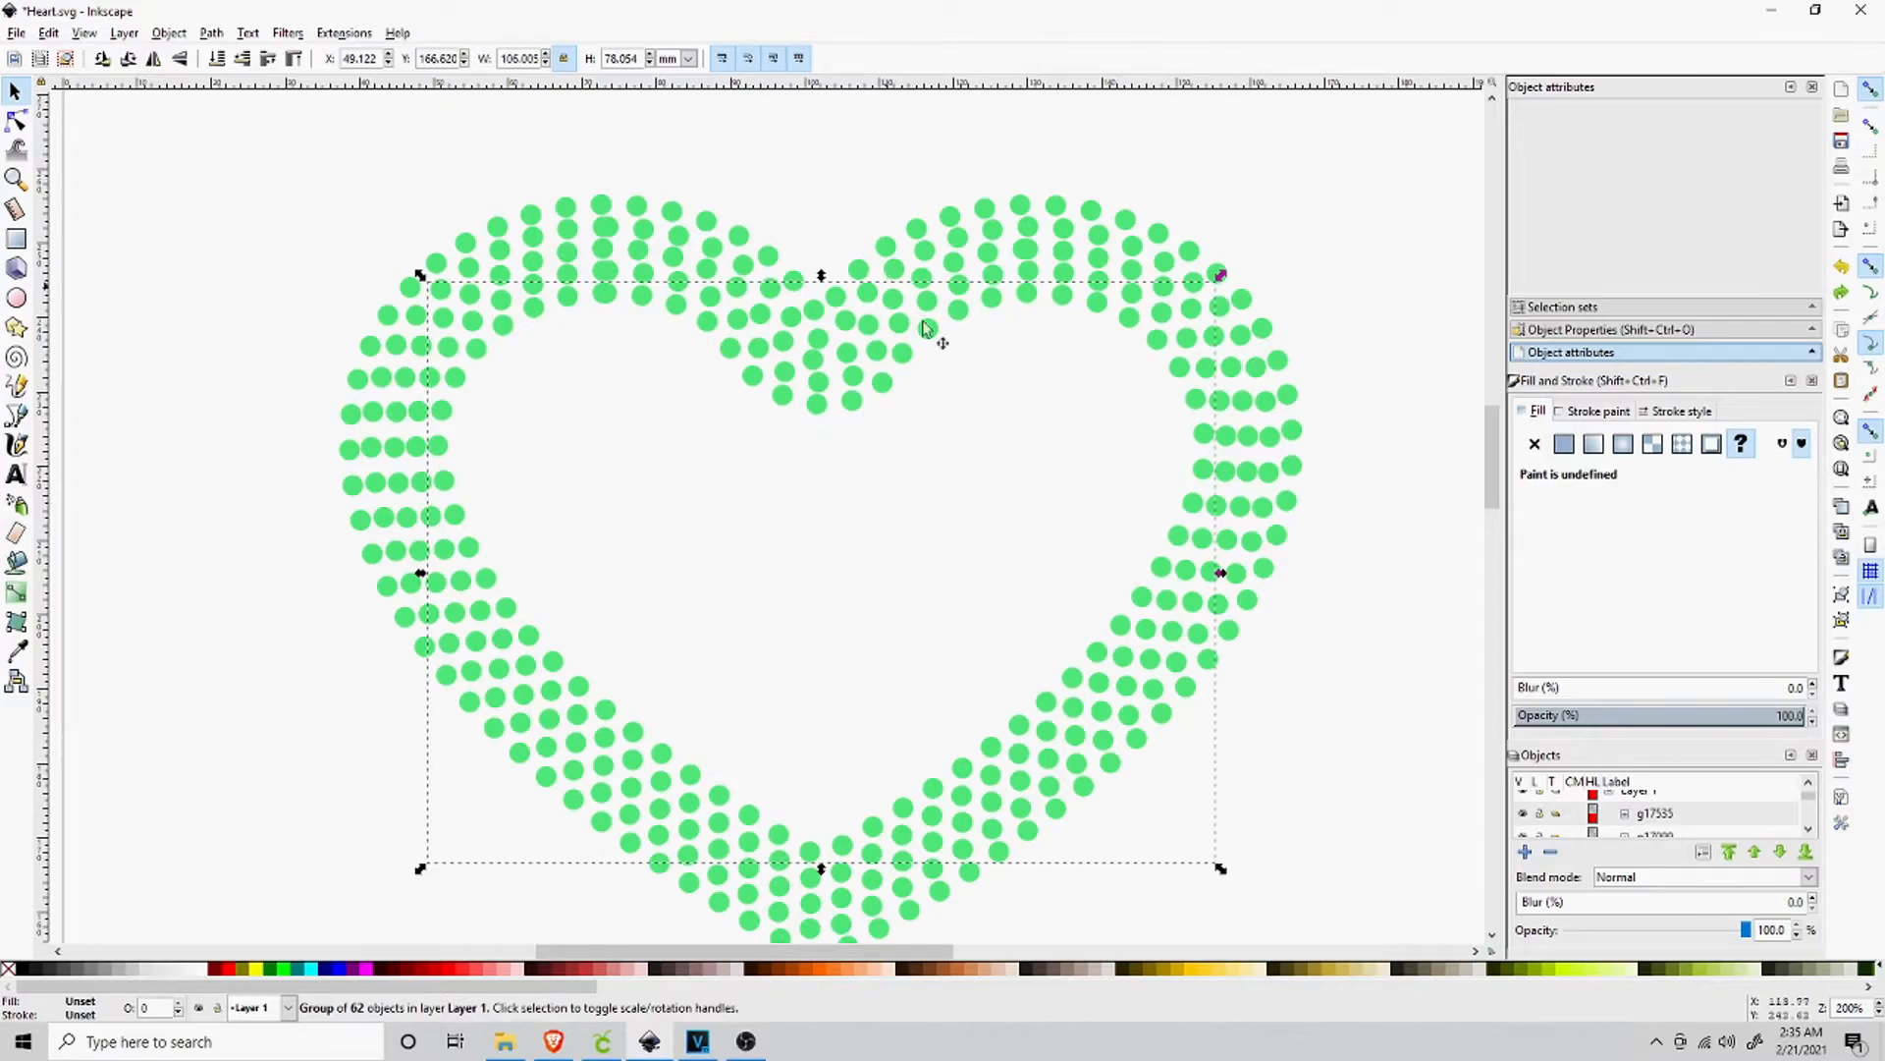
pyautogui.click(742, 491)
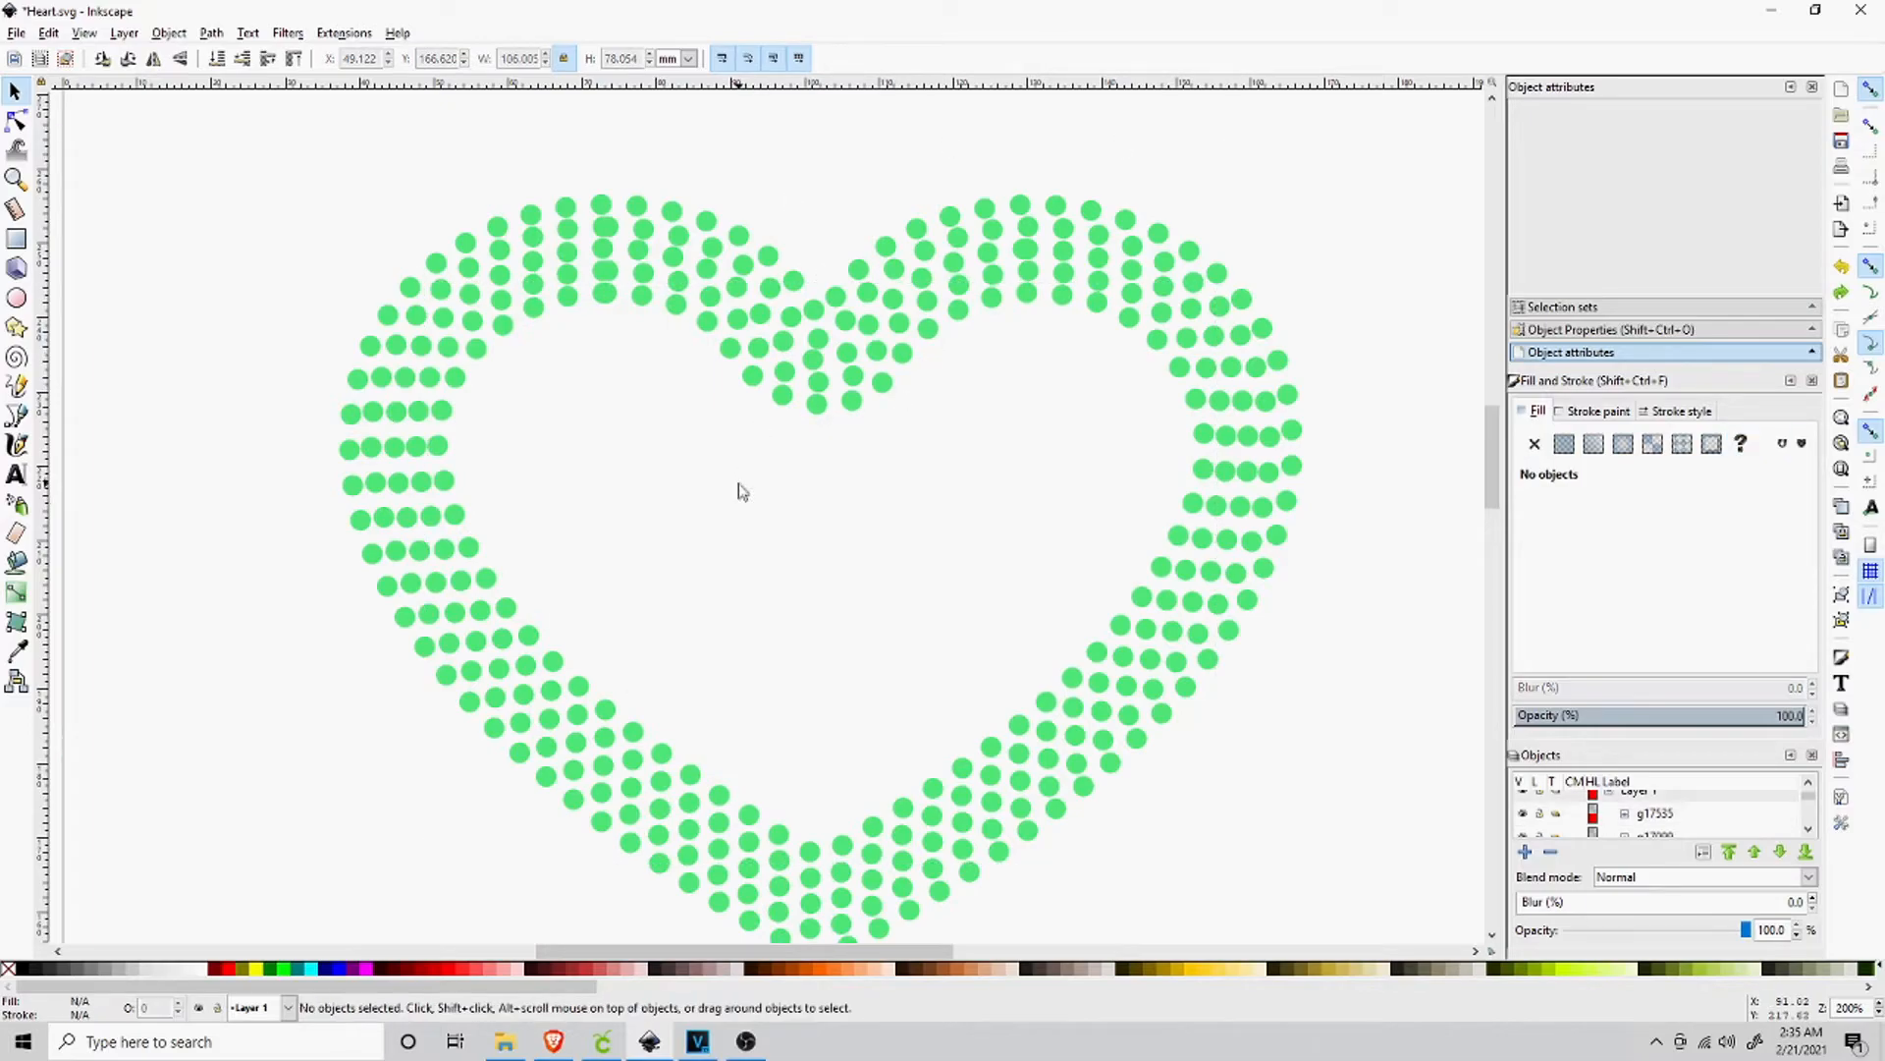
# Ungroup the innermost row into individual circles.
pyautogui.click(783, 398)
pyautogui.rightClick(783, 399)
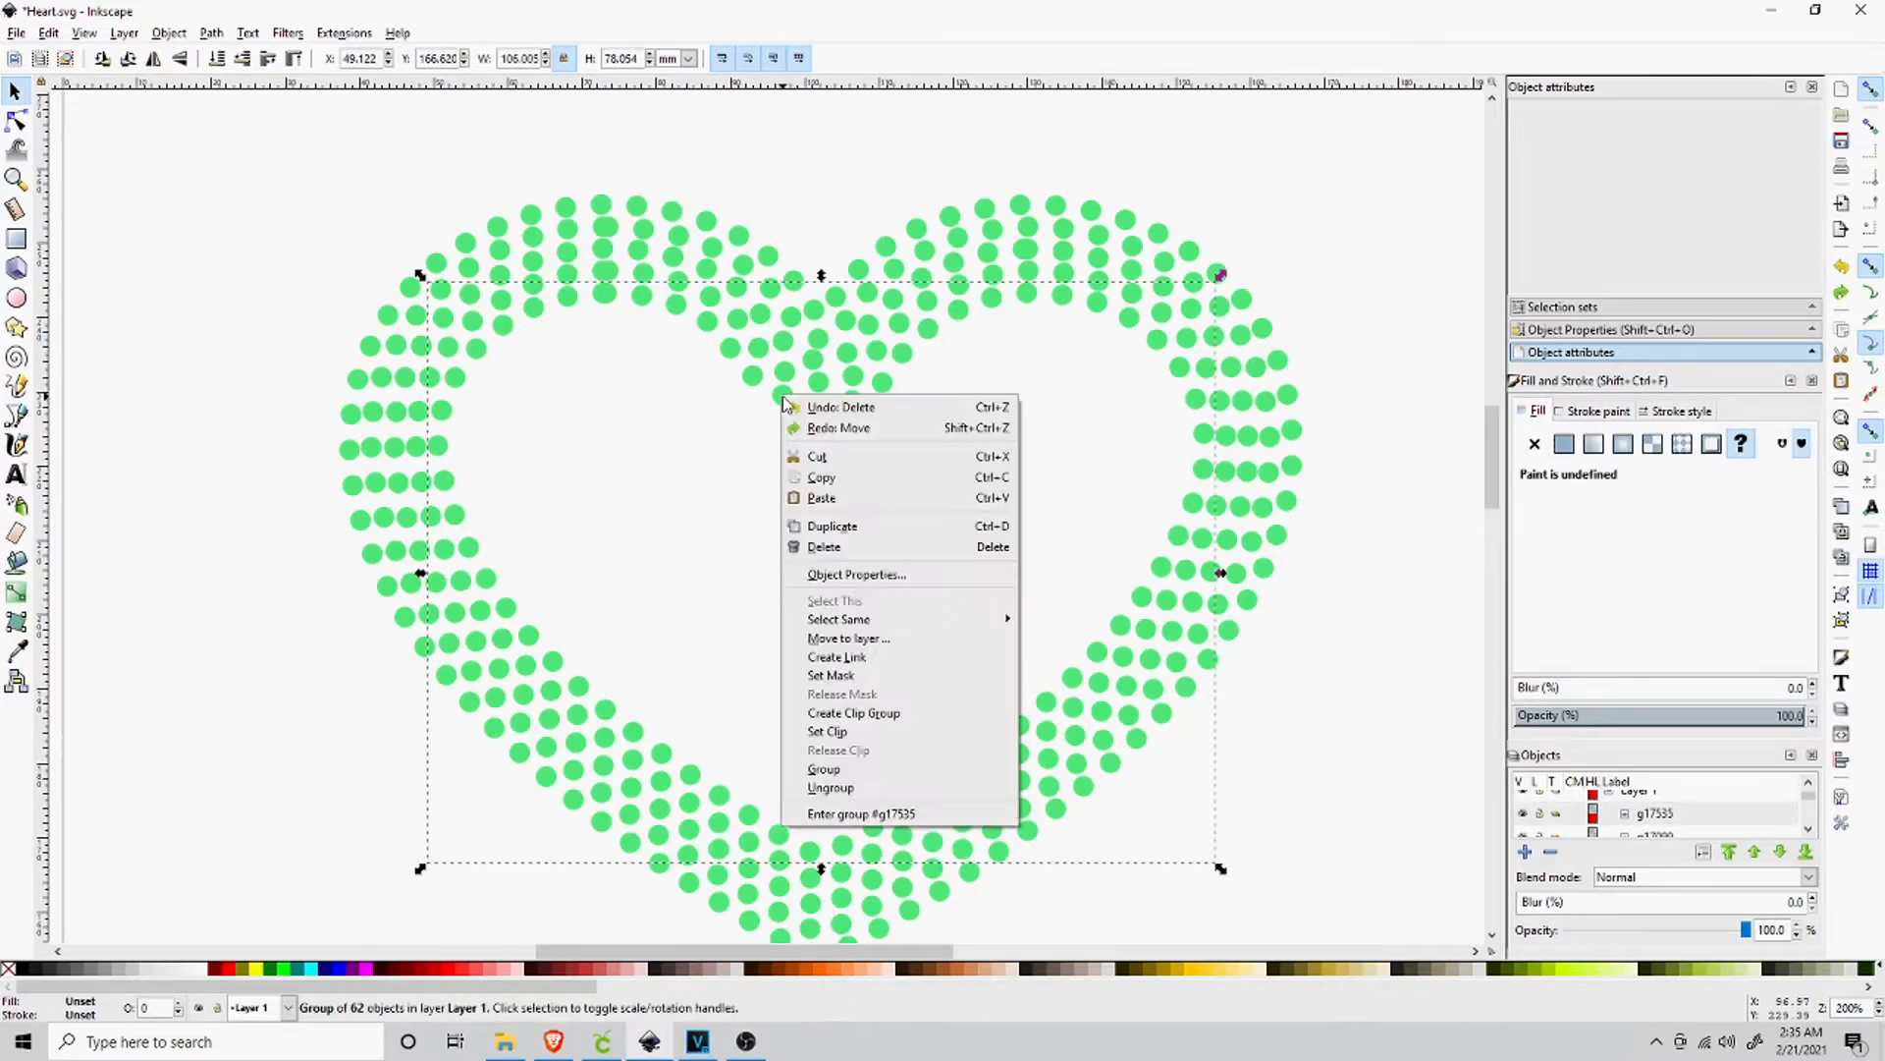
pyautogui.click(863, 789)
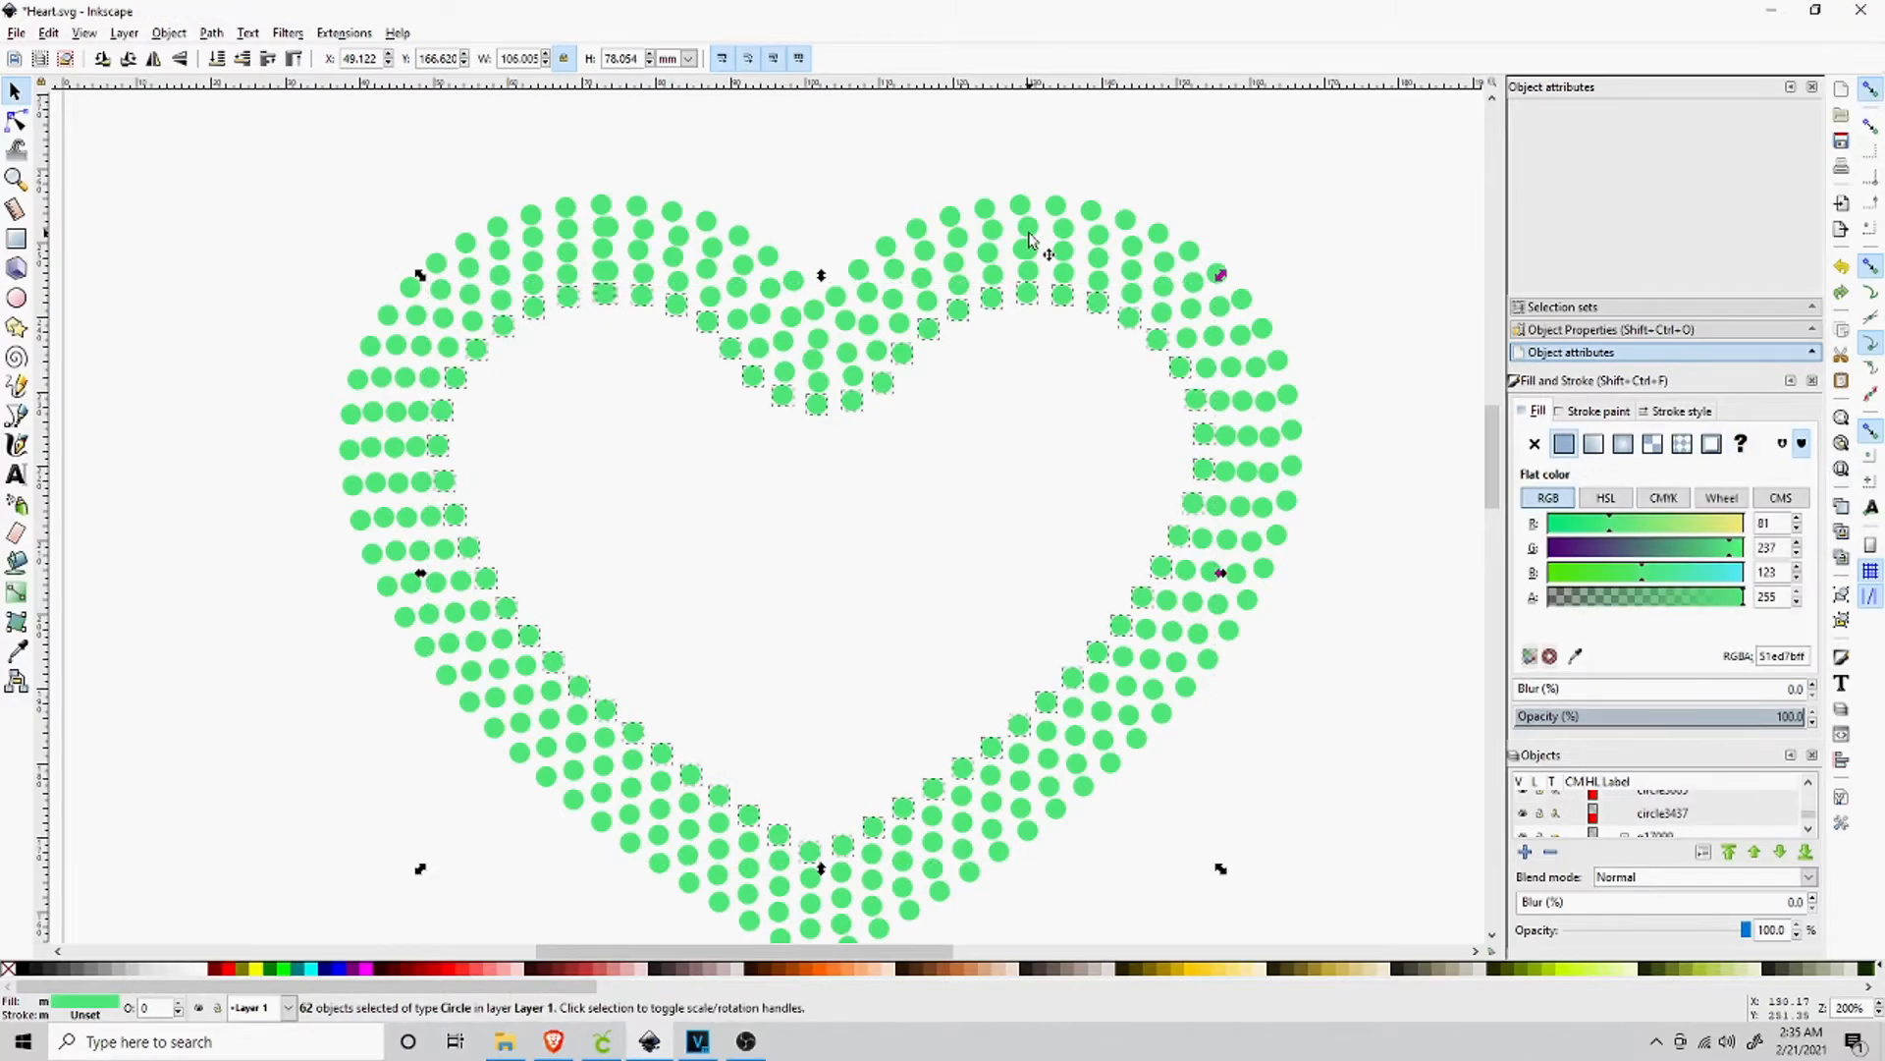
pyautogui.click(814, 535)
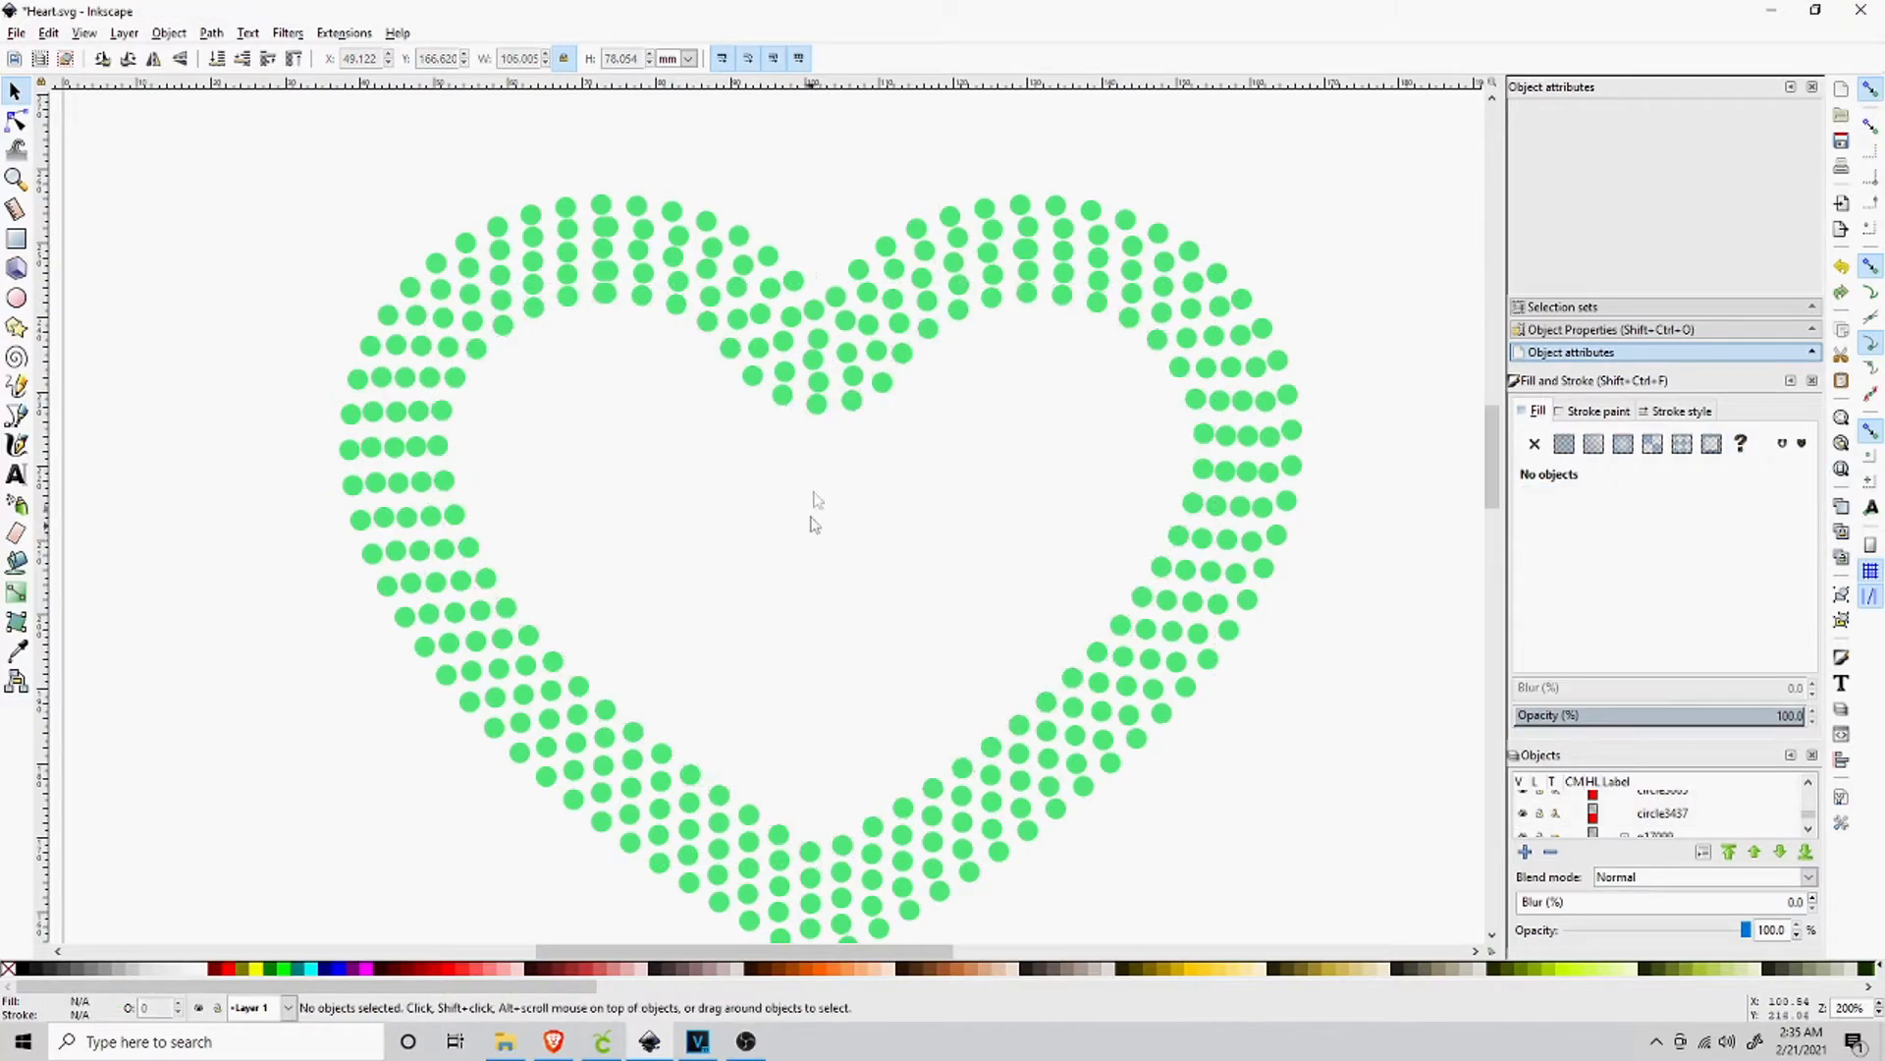
# Ungroup the remaining rows of the heart, out to the outermost one, into individual circles.
pyautogui.click(821, 383)
pyautogui.rightClick(818, 375)
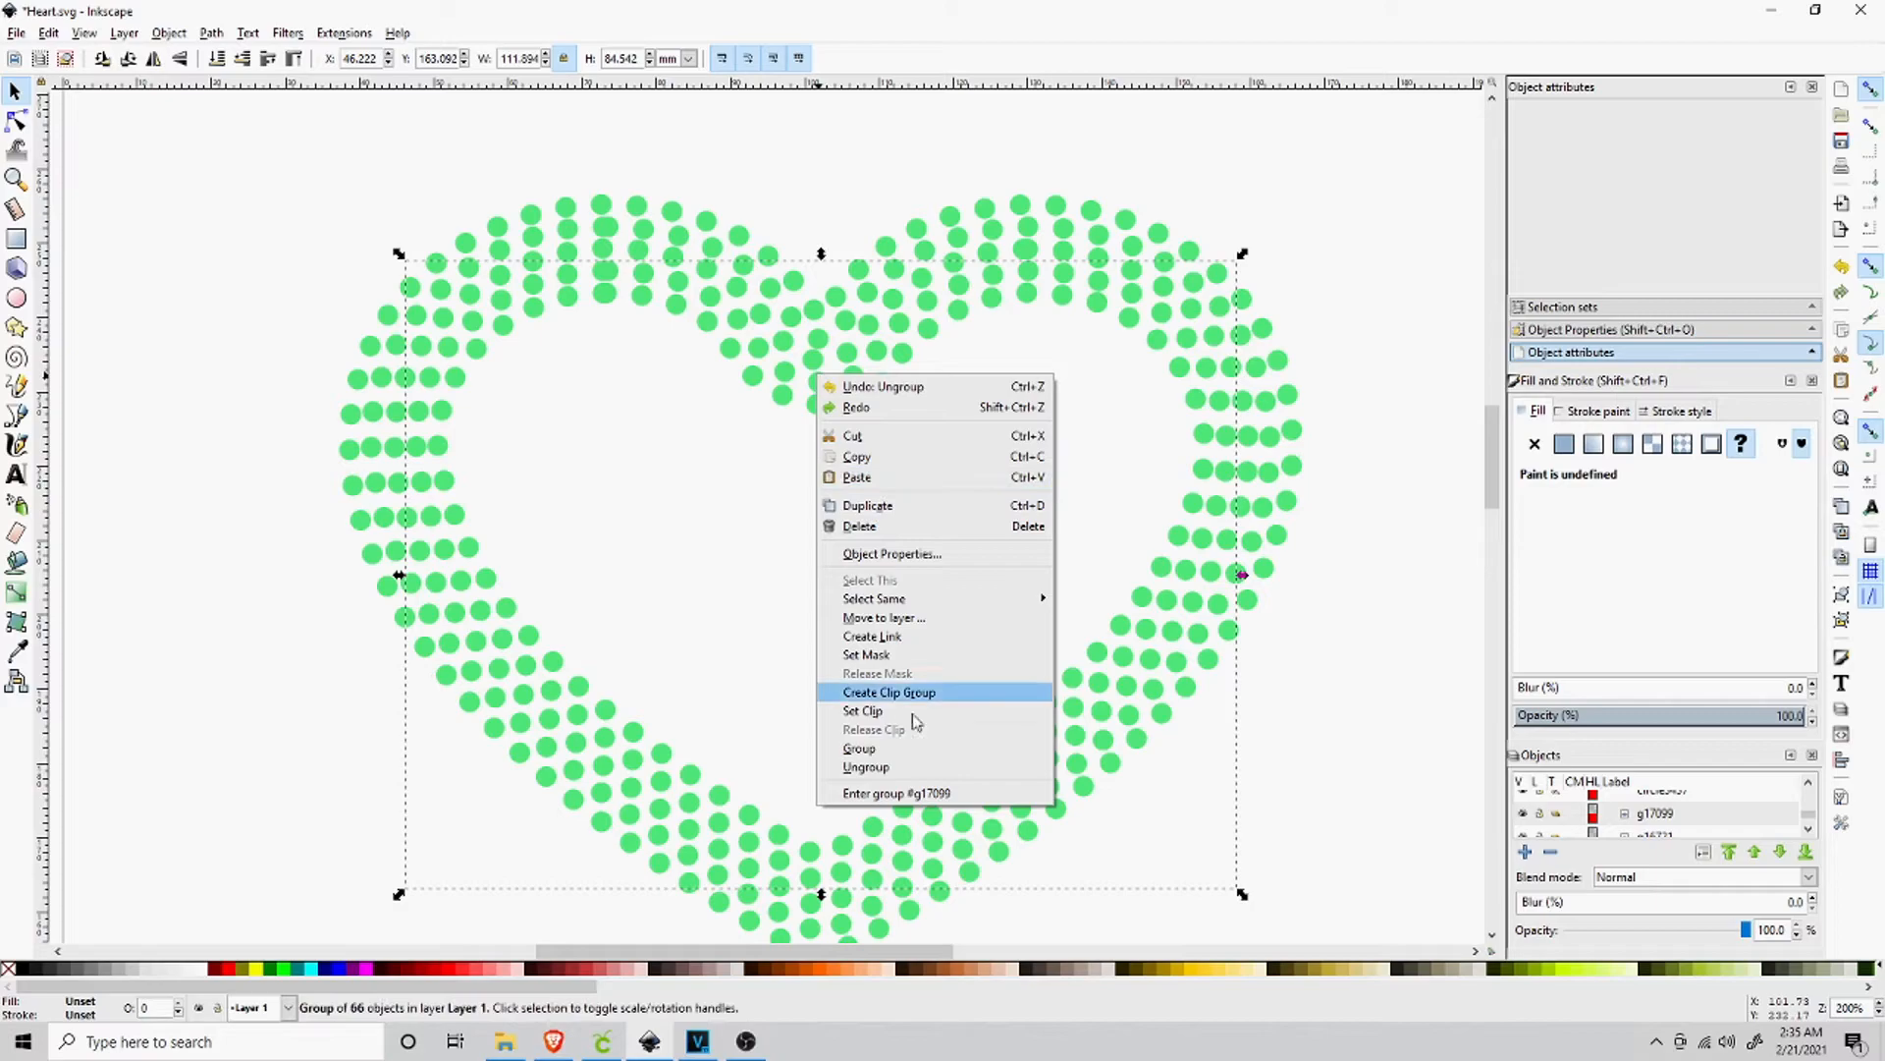
pyautogui.click(911, 770)
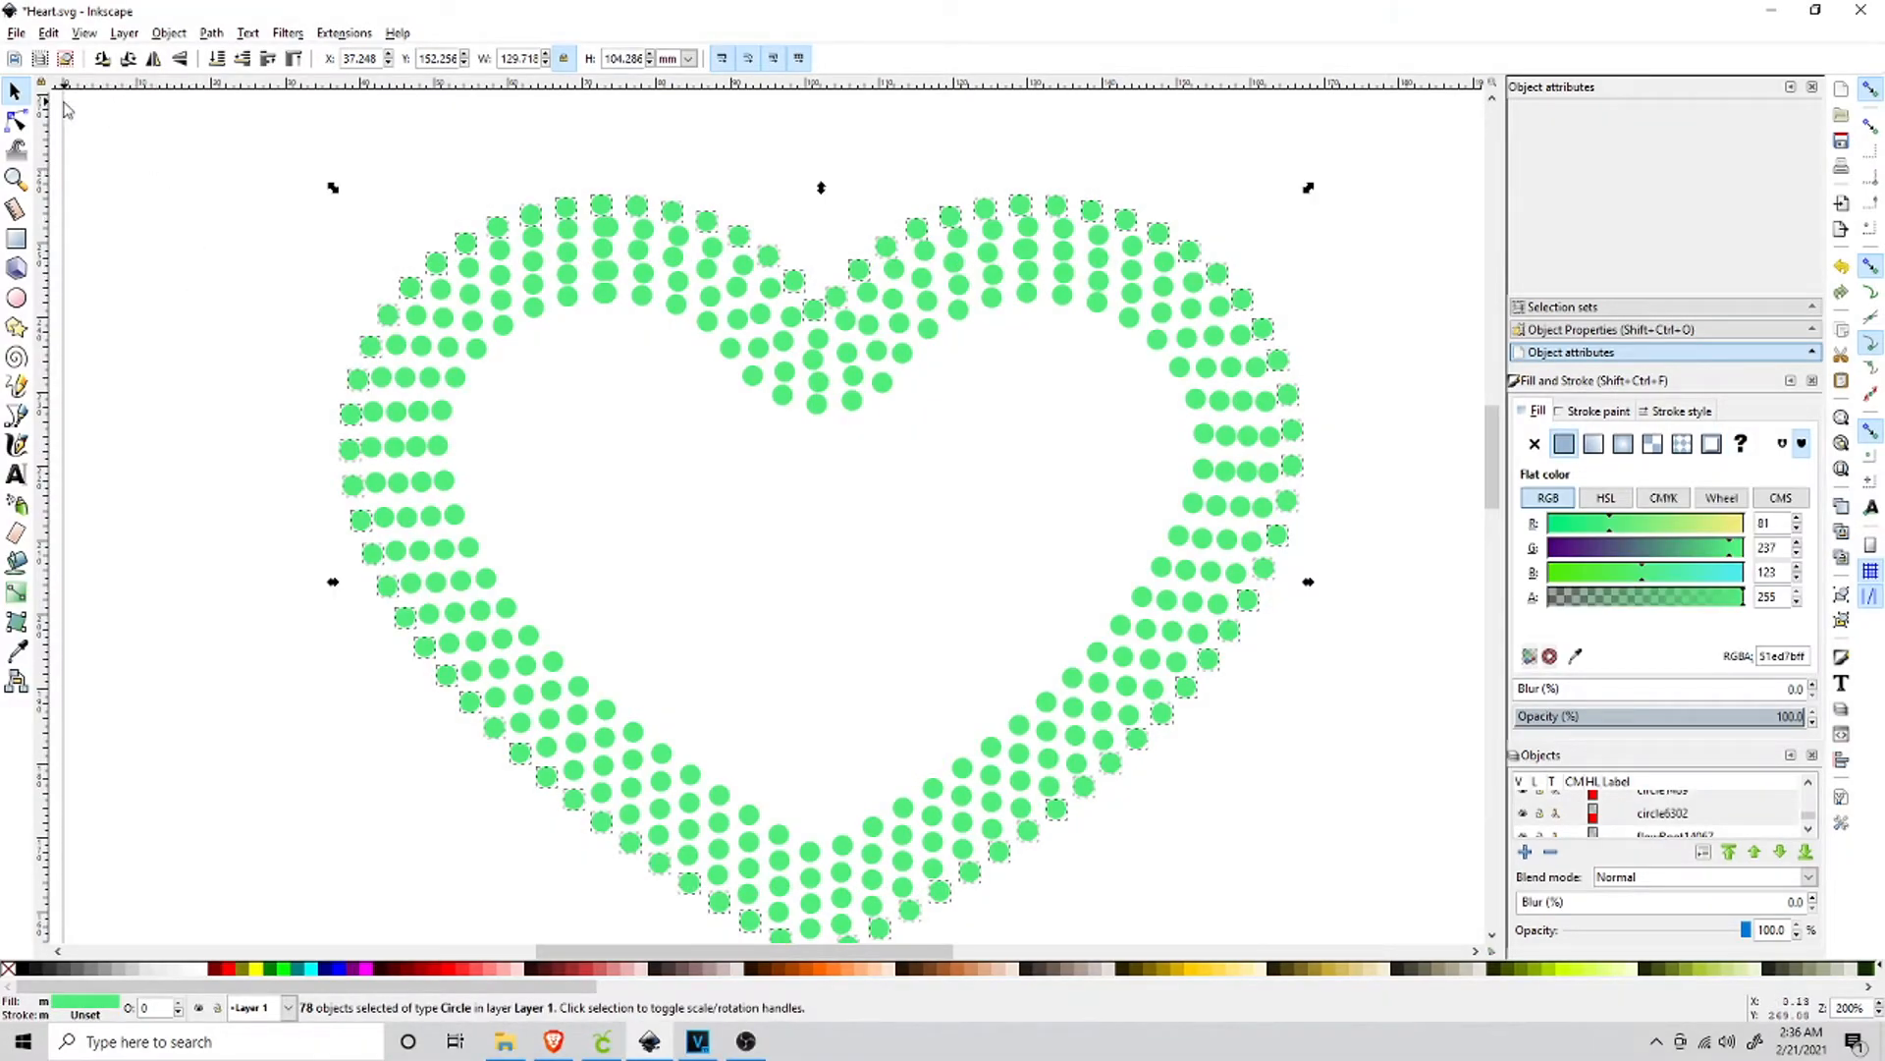
pyautogui.click(196, 216)
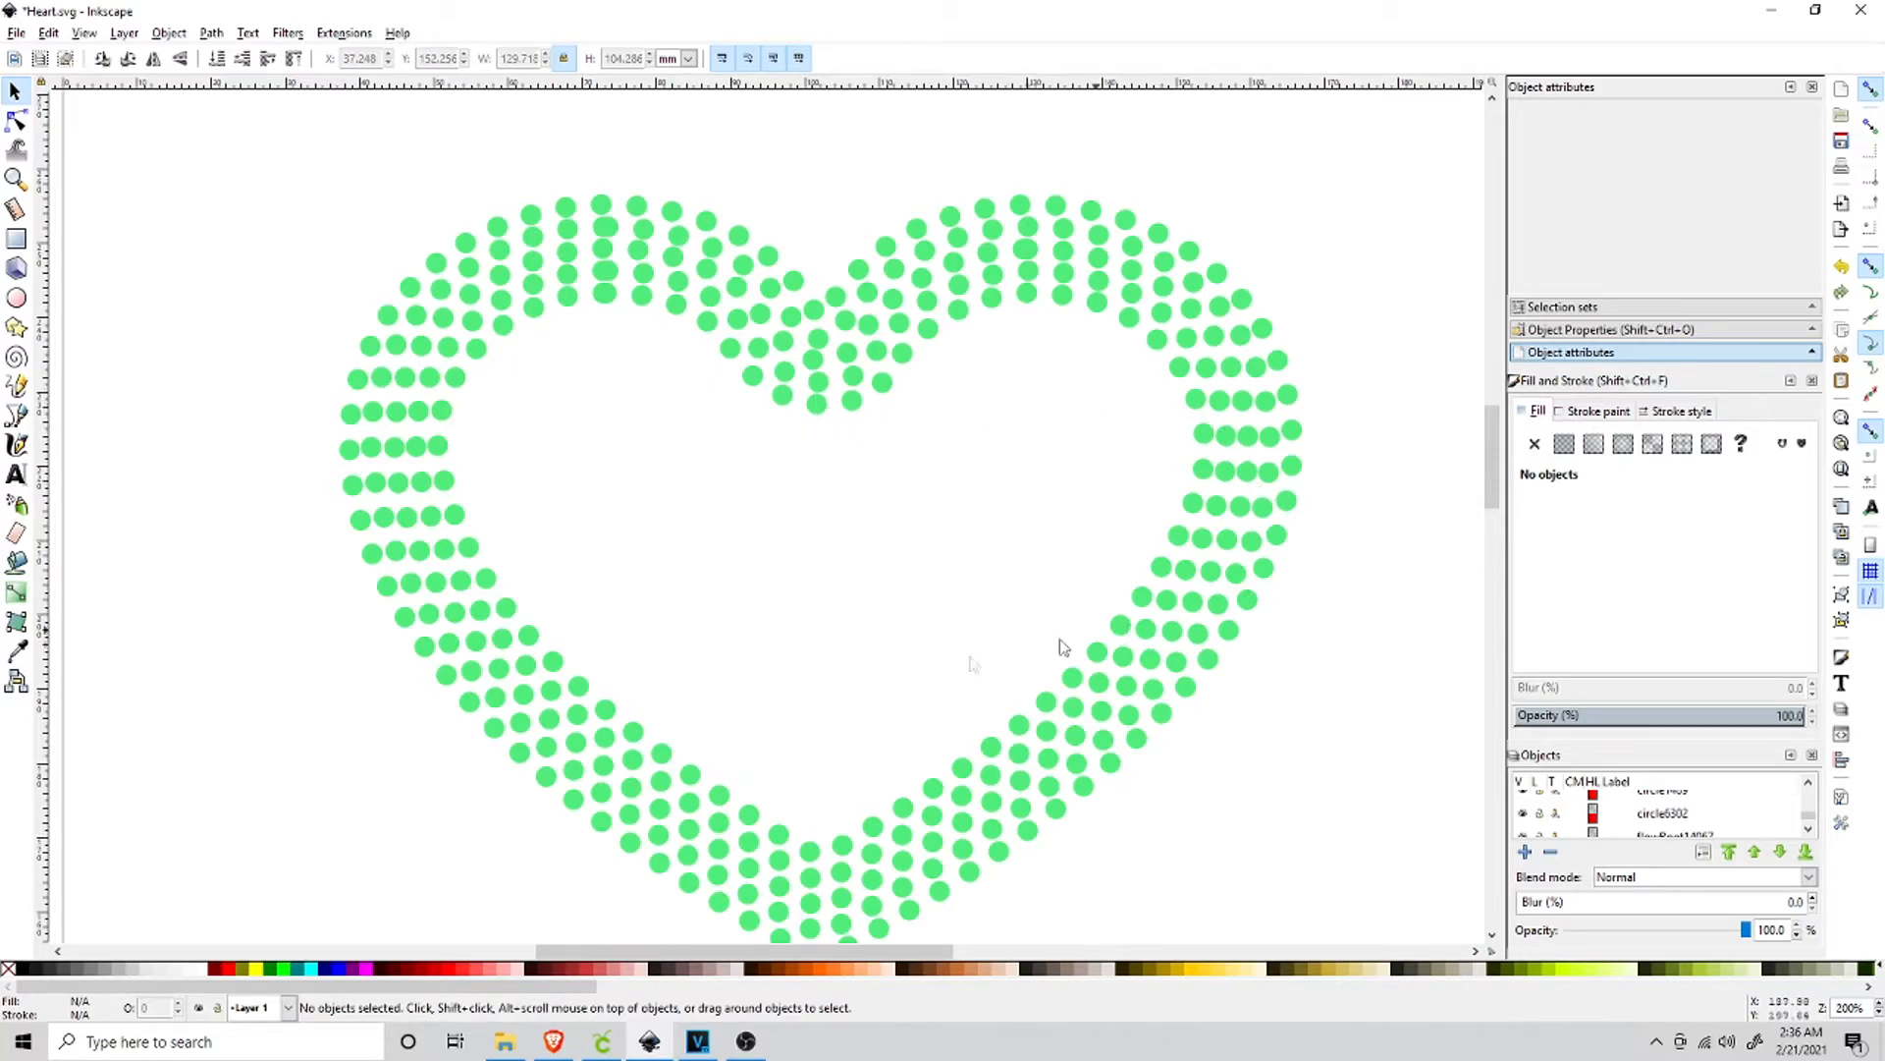
# Nudge the lowest circle of the heart's centre notch down and a circle near the top of the notch up.
pyautogui.click(817, 406)
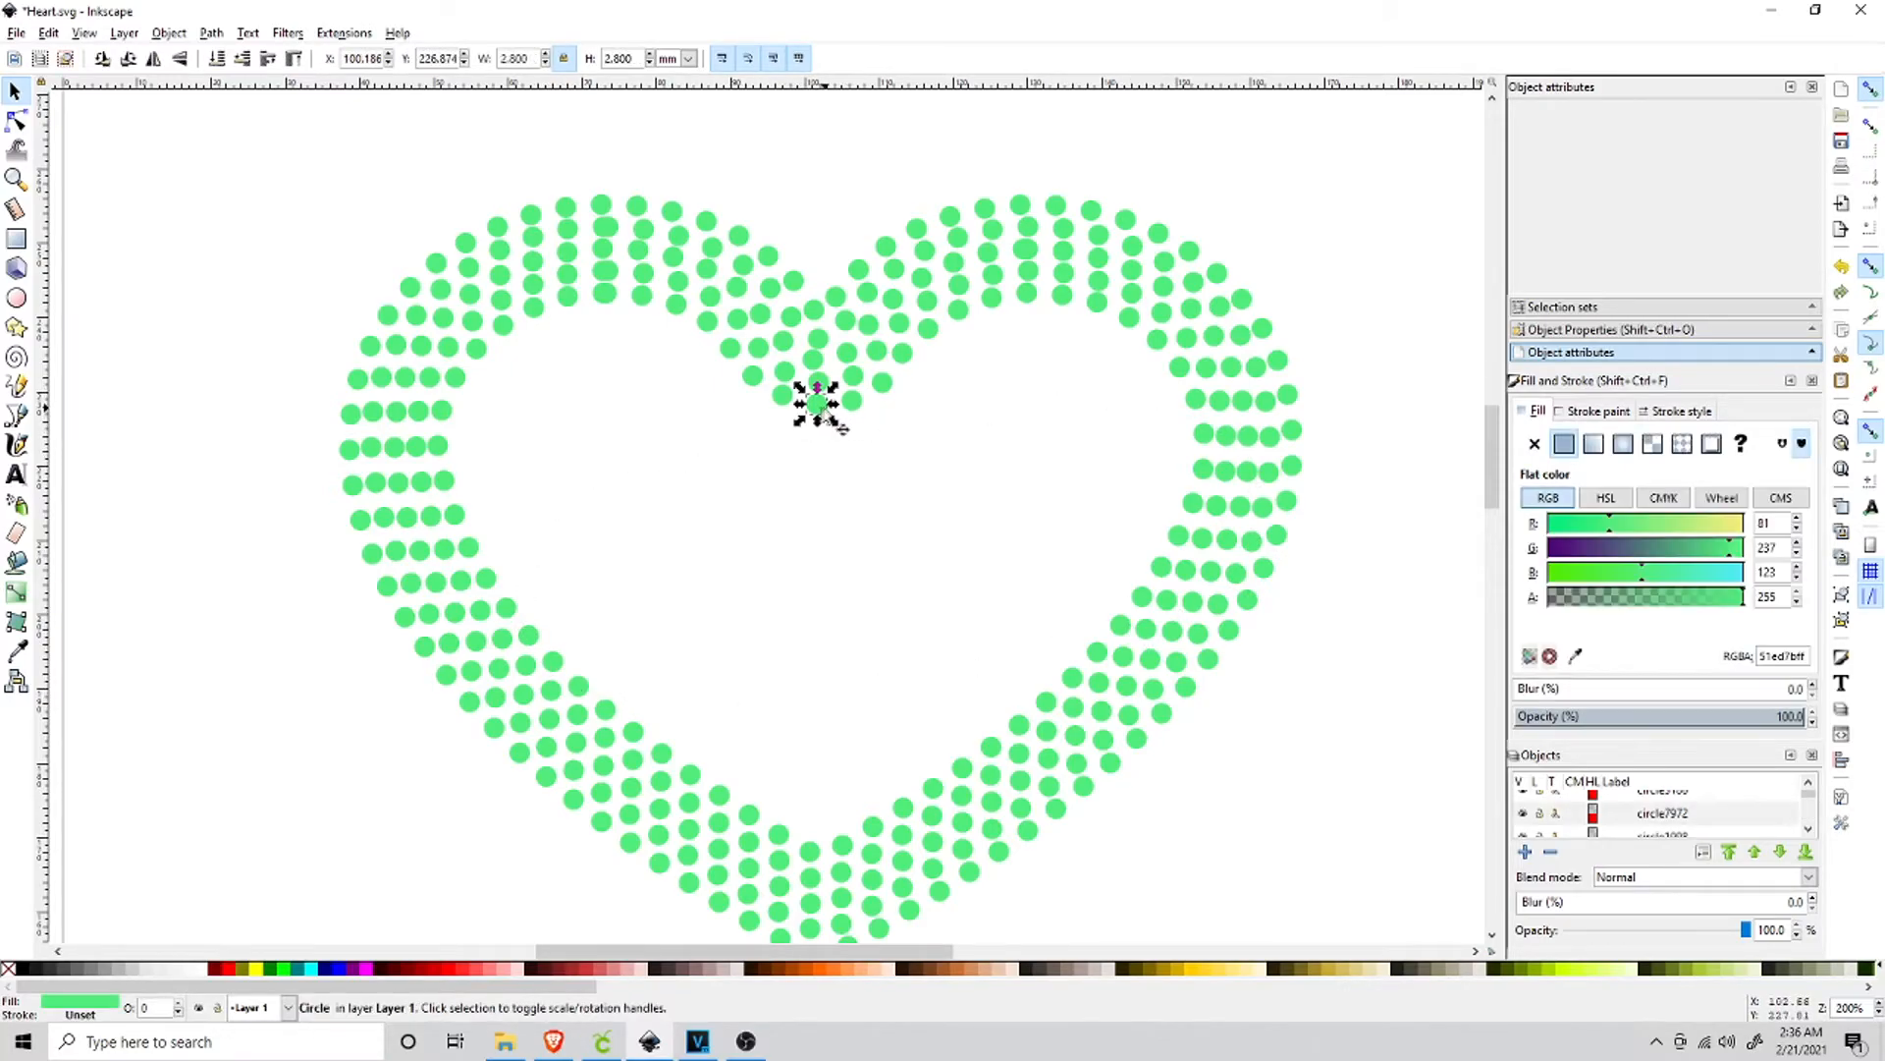
pyautogui.press('Down')
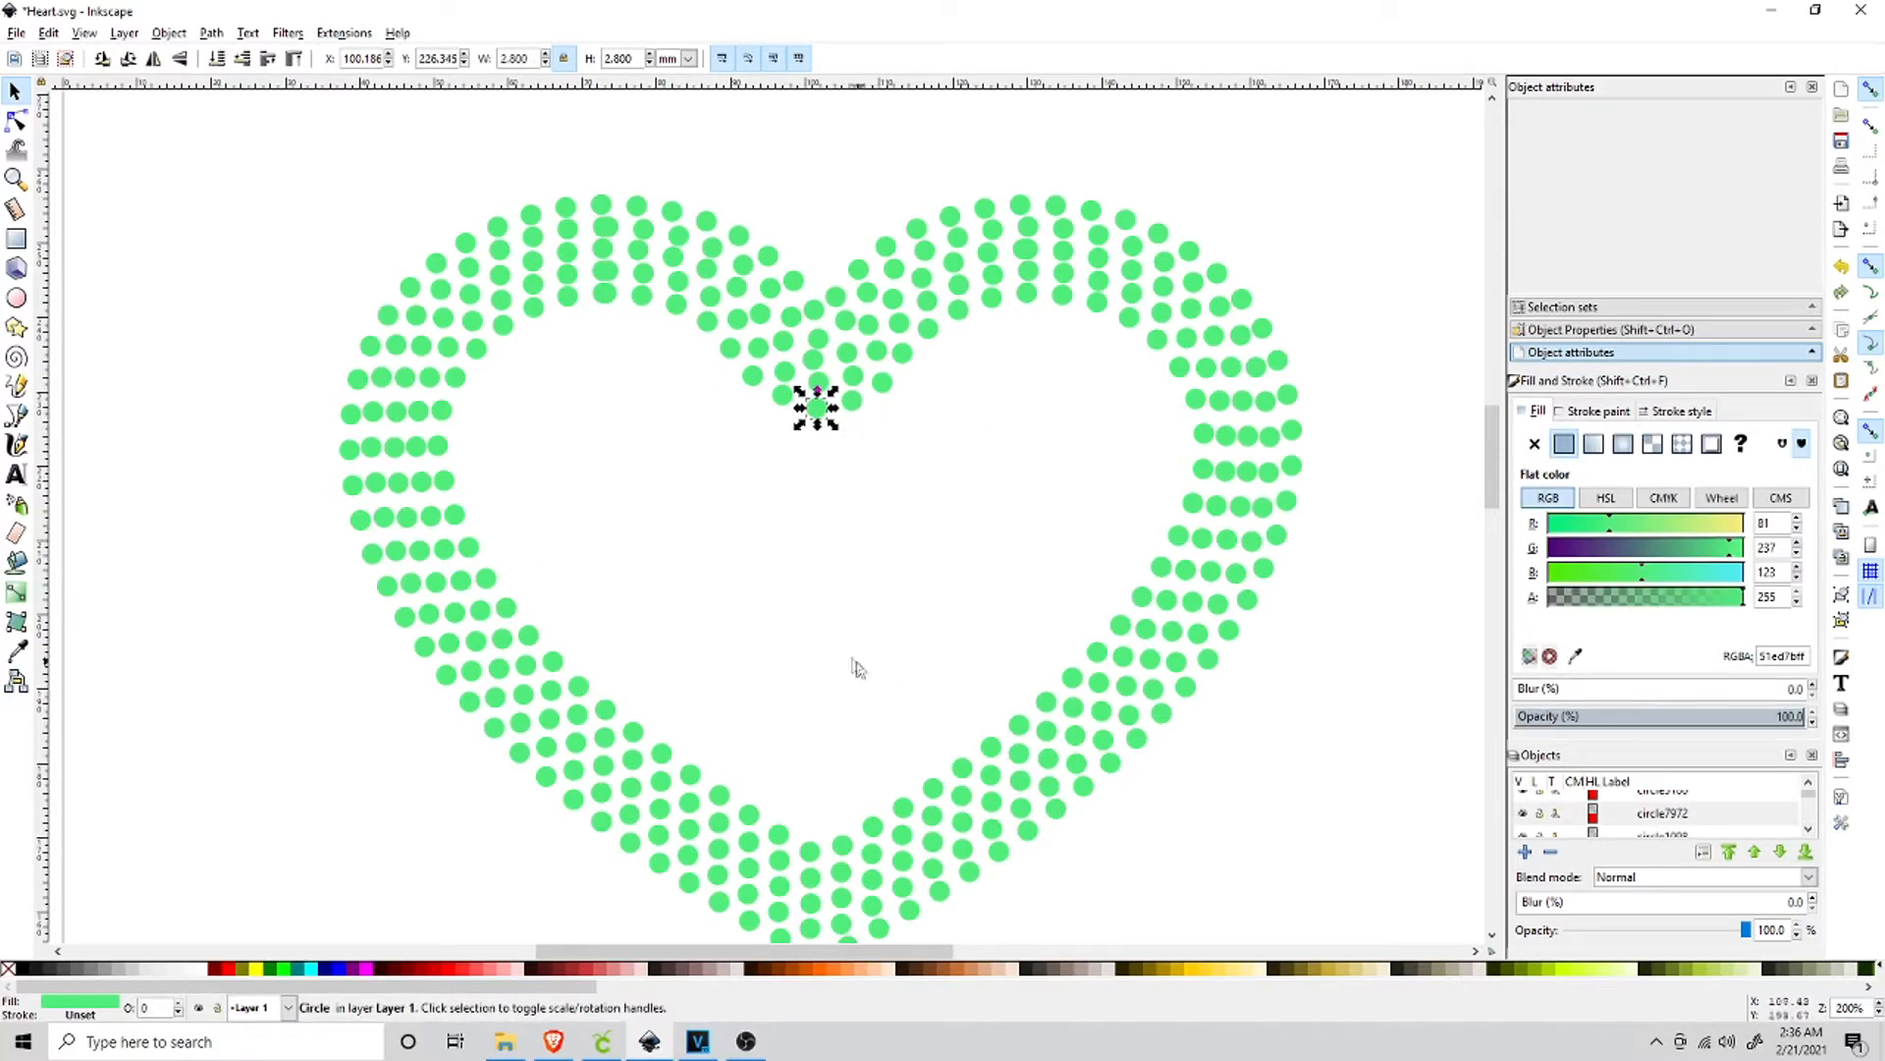
pyautogui.click(833, 298)
pyautogui.press('Up')
# Try to move a circle near the top of the centre notch down into the rows below, and undo the move.
pyautogui.moveTo(795, 316); pyautogui.dragTo(807, 359)
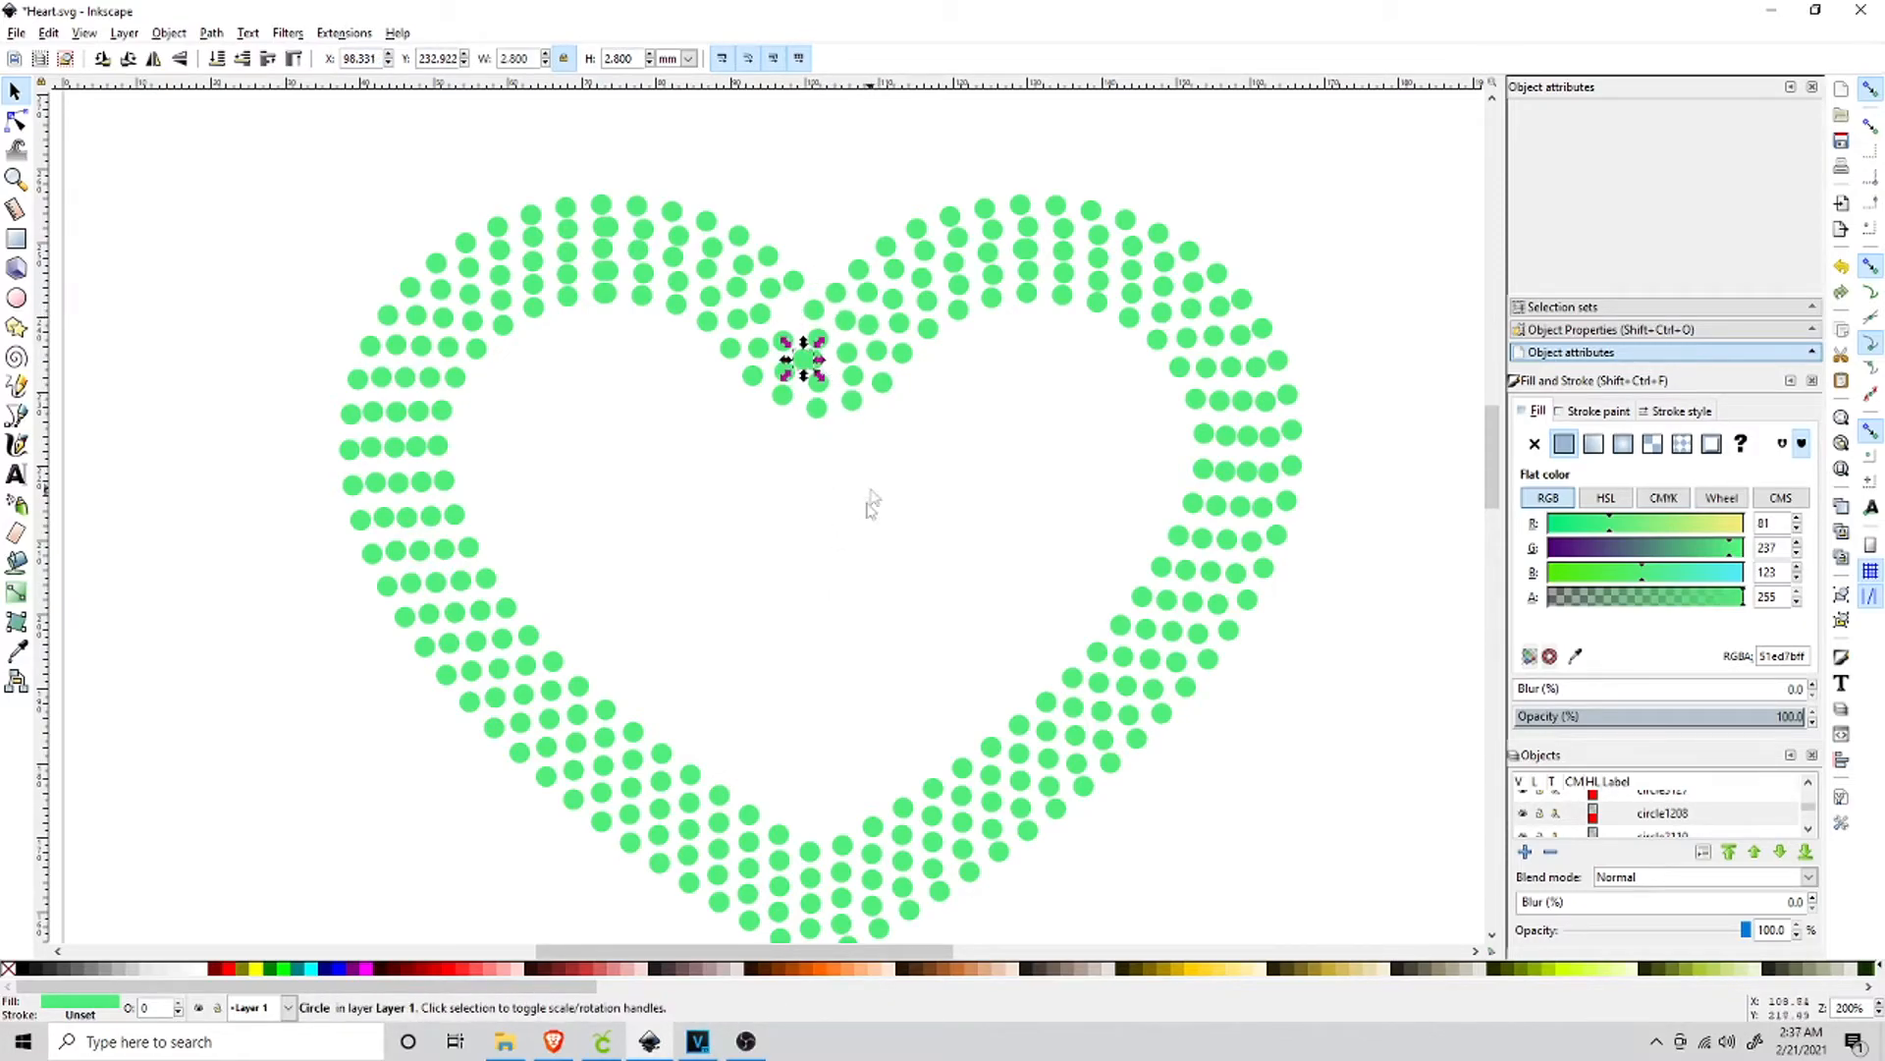
pyautogui.hotkey('ctrl', 'z')
pyautogui.click(841, 562)
pyautogui.click(814, 314)
pyautogui.click(881, 530)
# Align the crowded column of circles at the left lobe's peak by shifting its off-line circles slightly sideways and its lowest circle down.
pyautogui.click(616, 228)
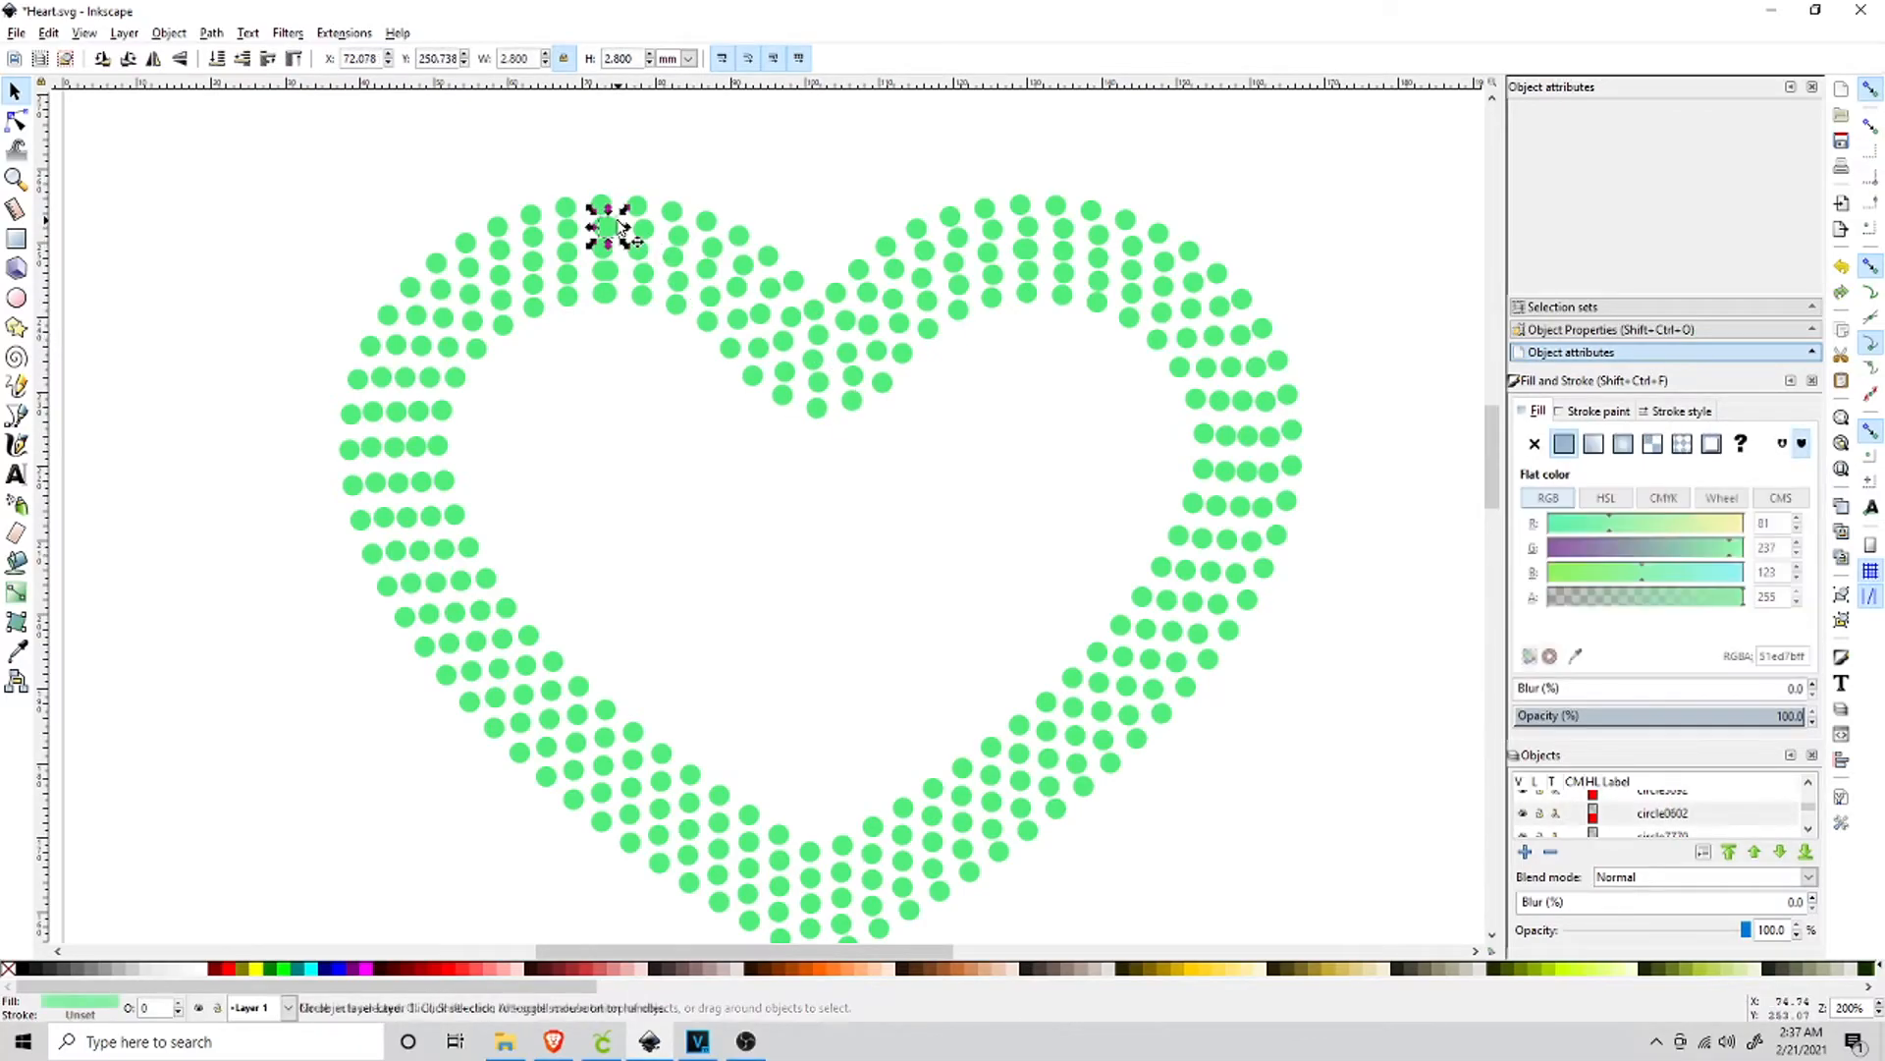
pyautogui.click(658, 467)
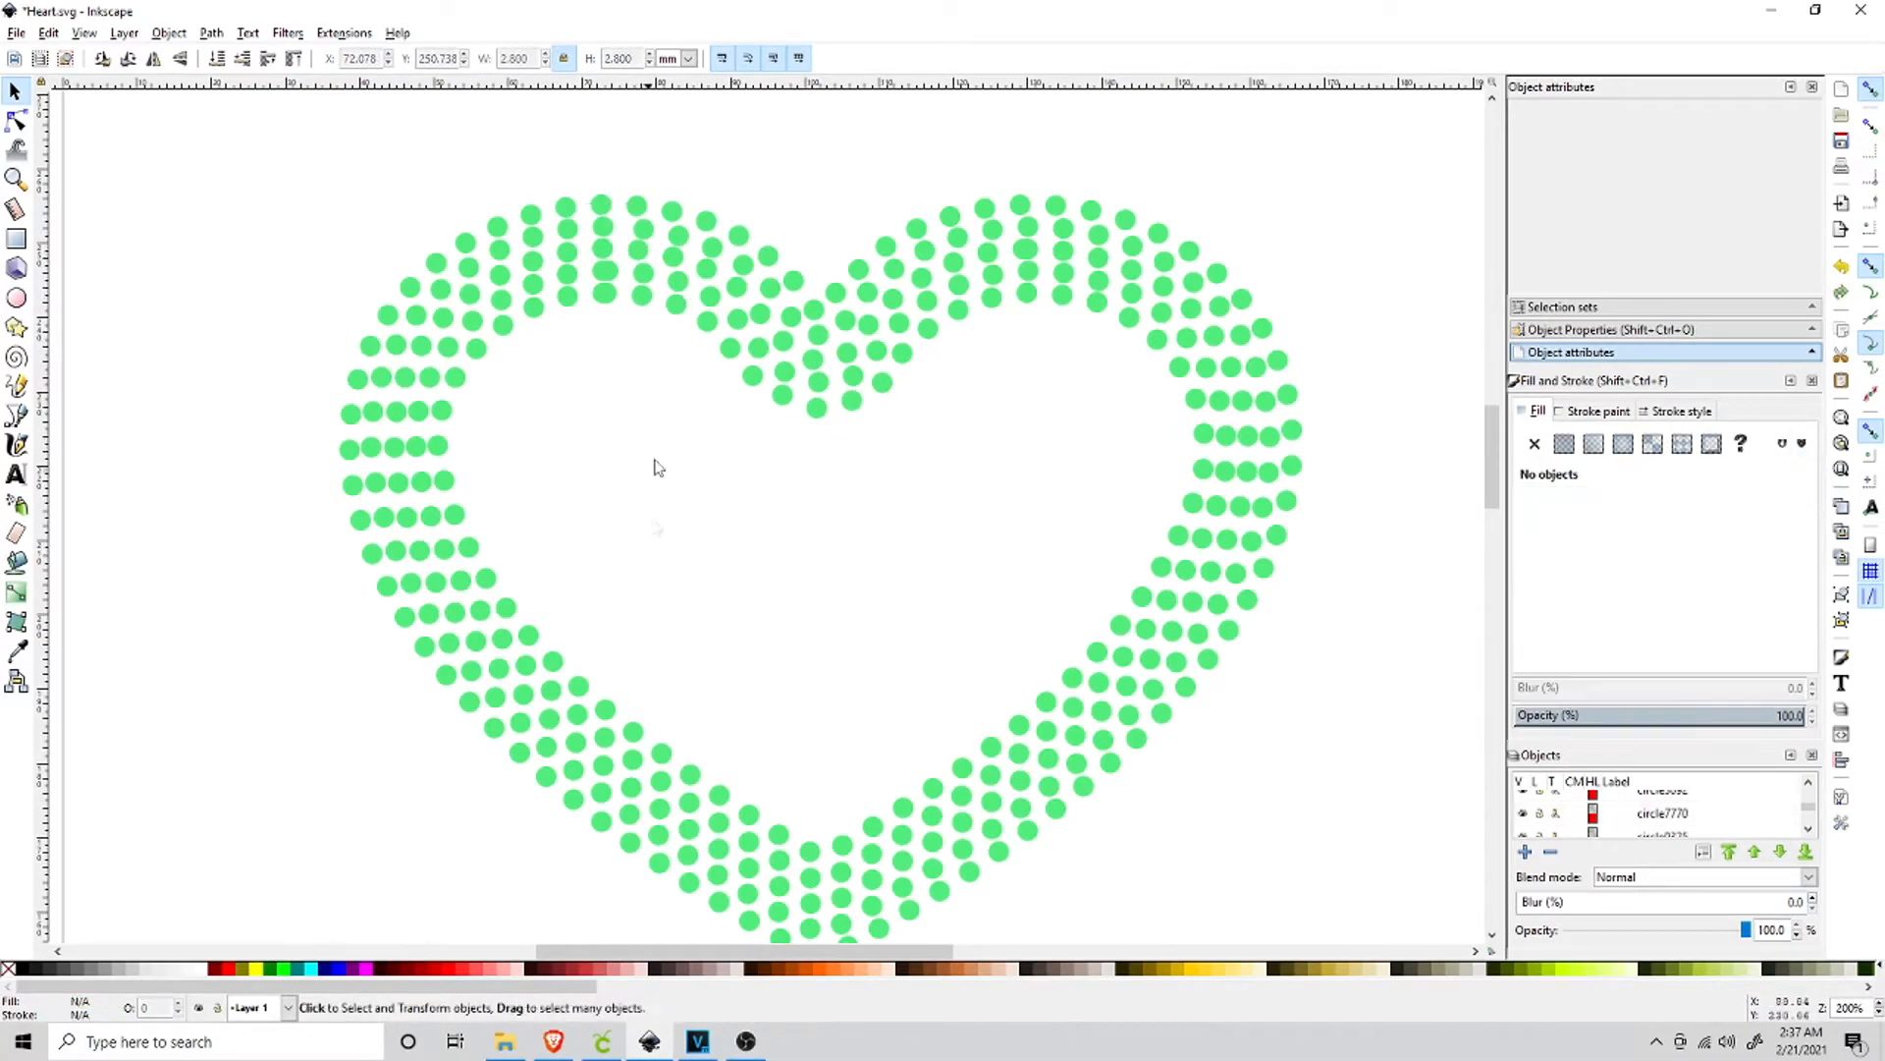
pyautogui.click(611, 292)
pyautogui.click(636, 386)
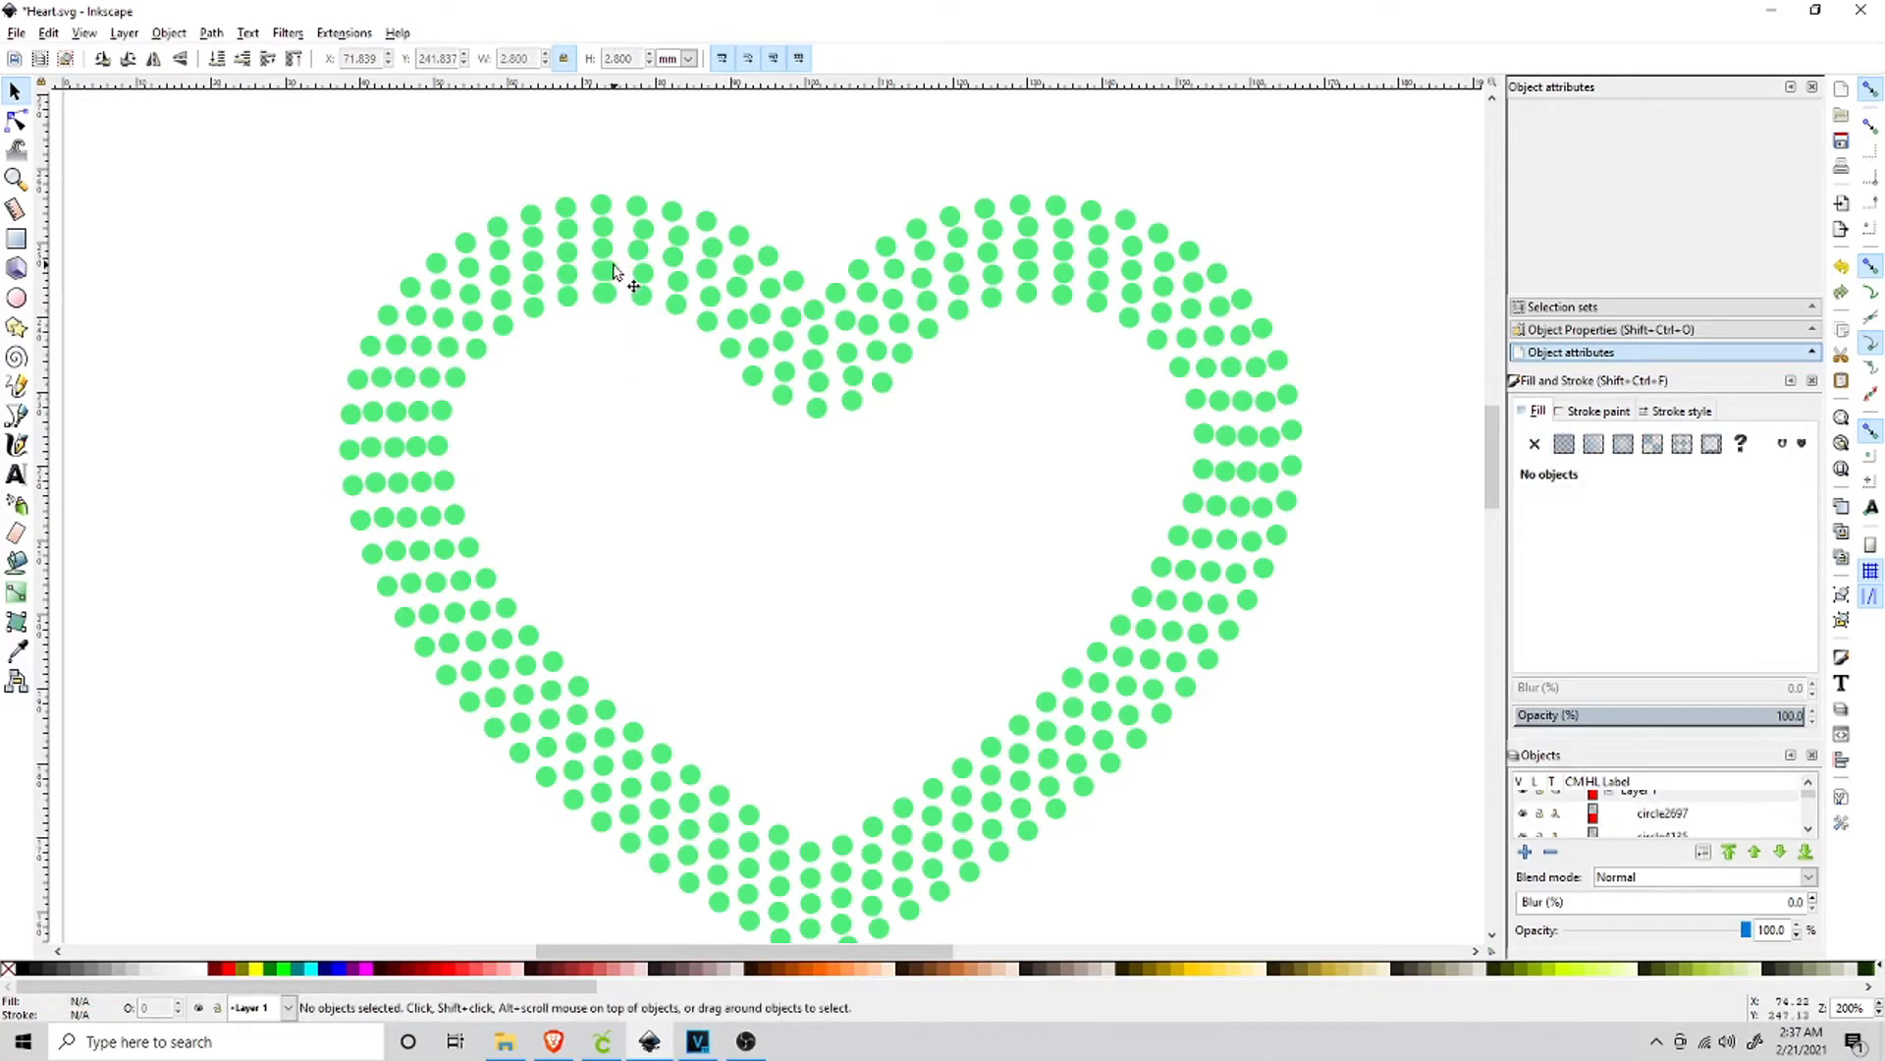
pyautogui.click(609, 272)
pyautogui.click(705, 528)
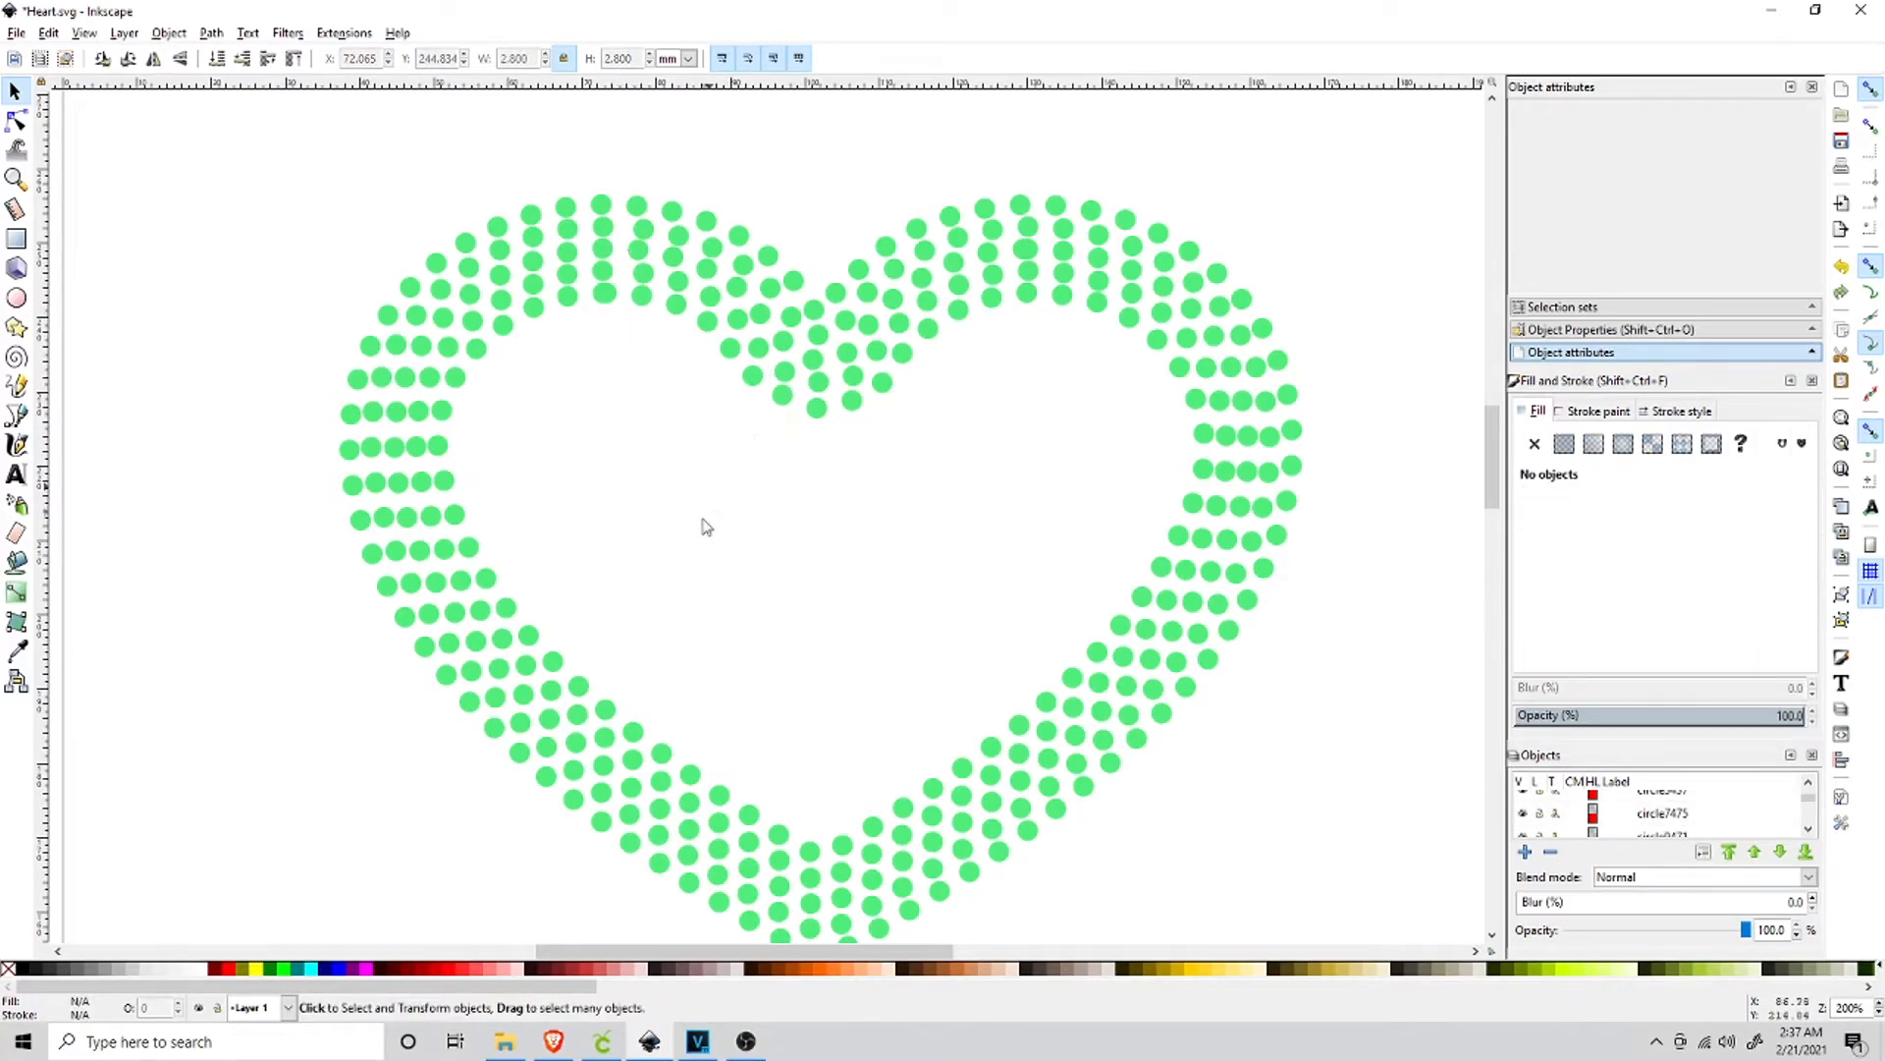
pyautogui.click(609, 293)
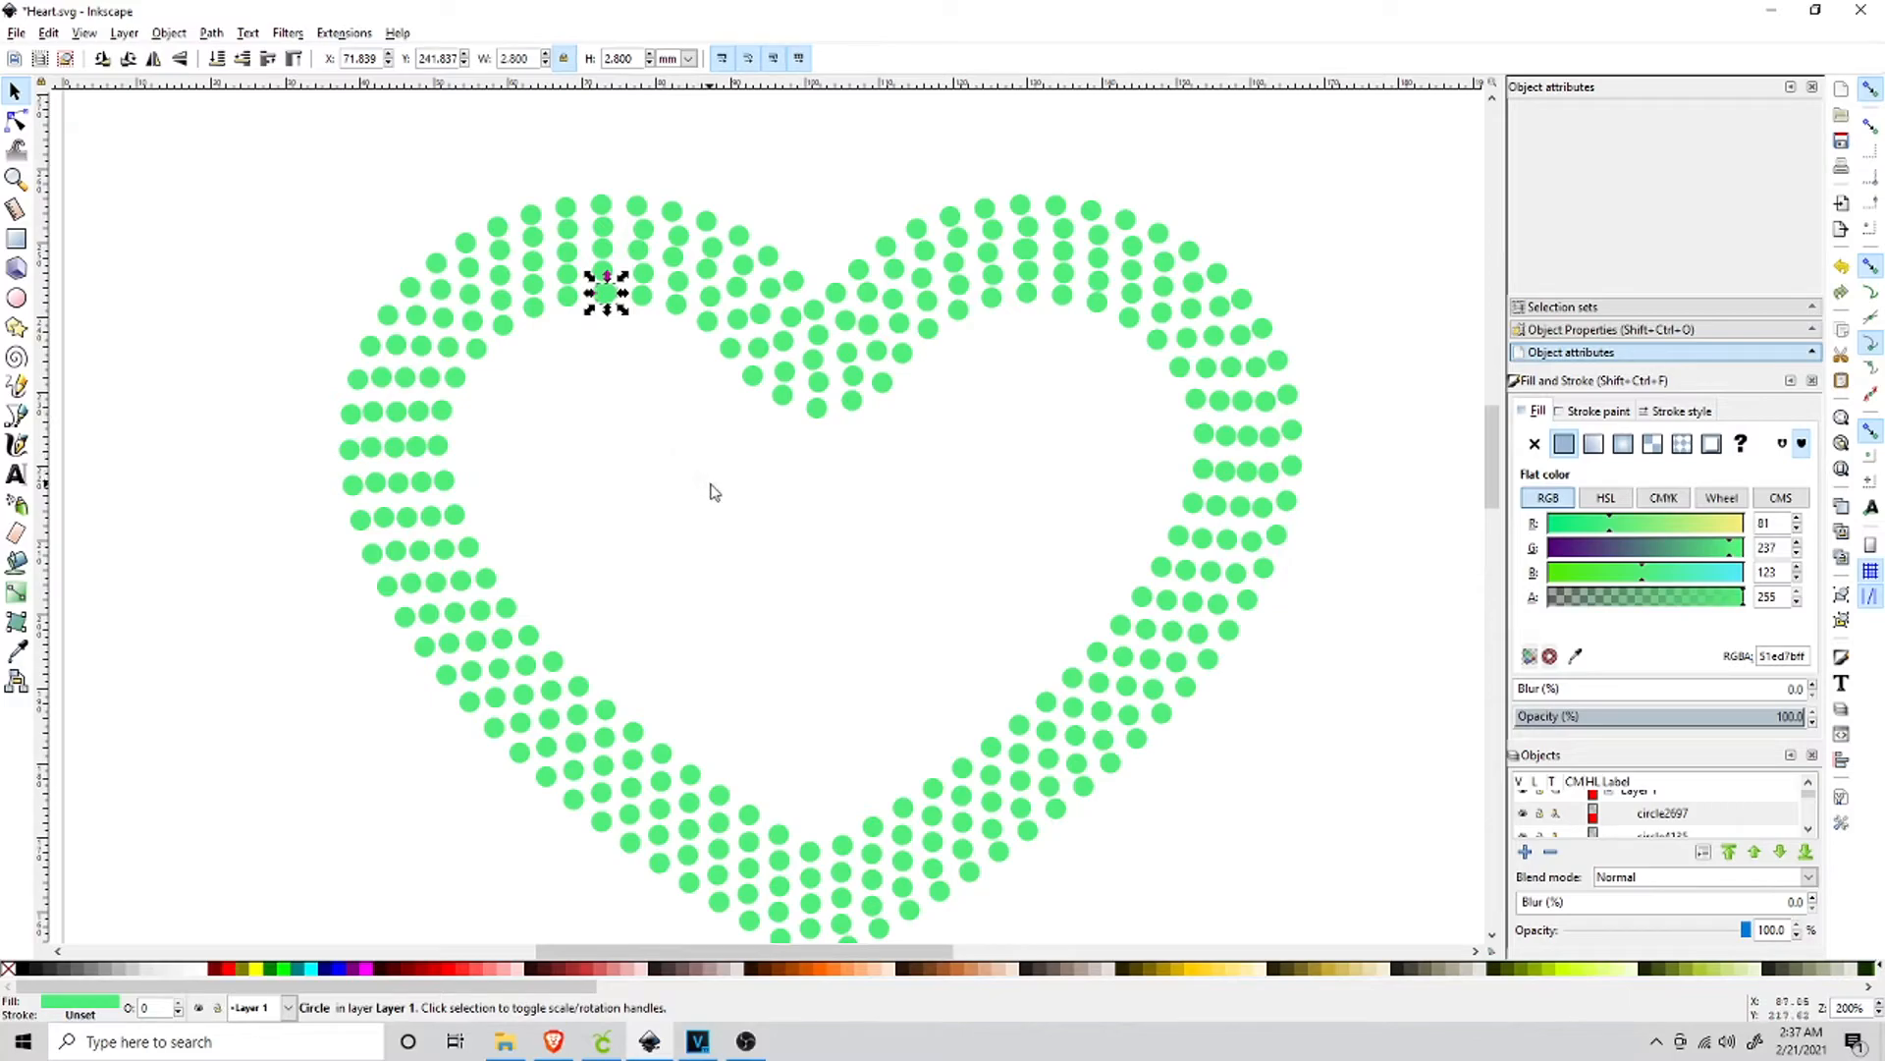
pyautogui.click(611, 475)
pyautogui.click(607, 295)
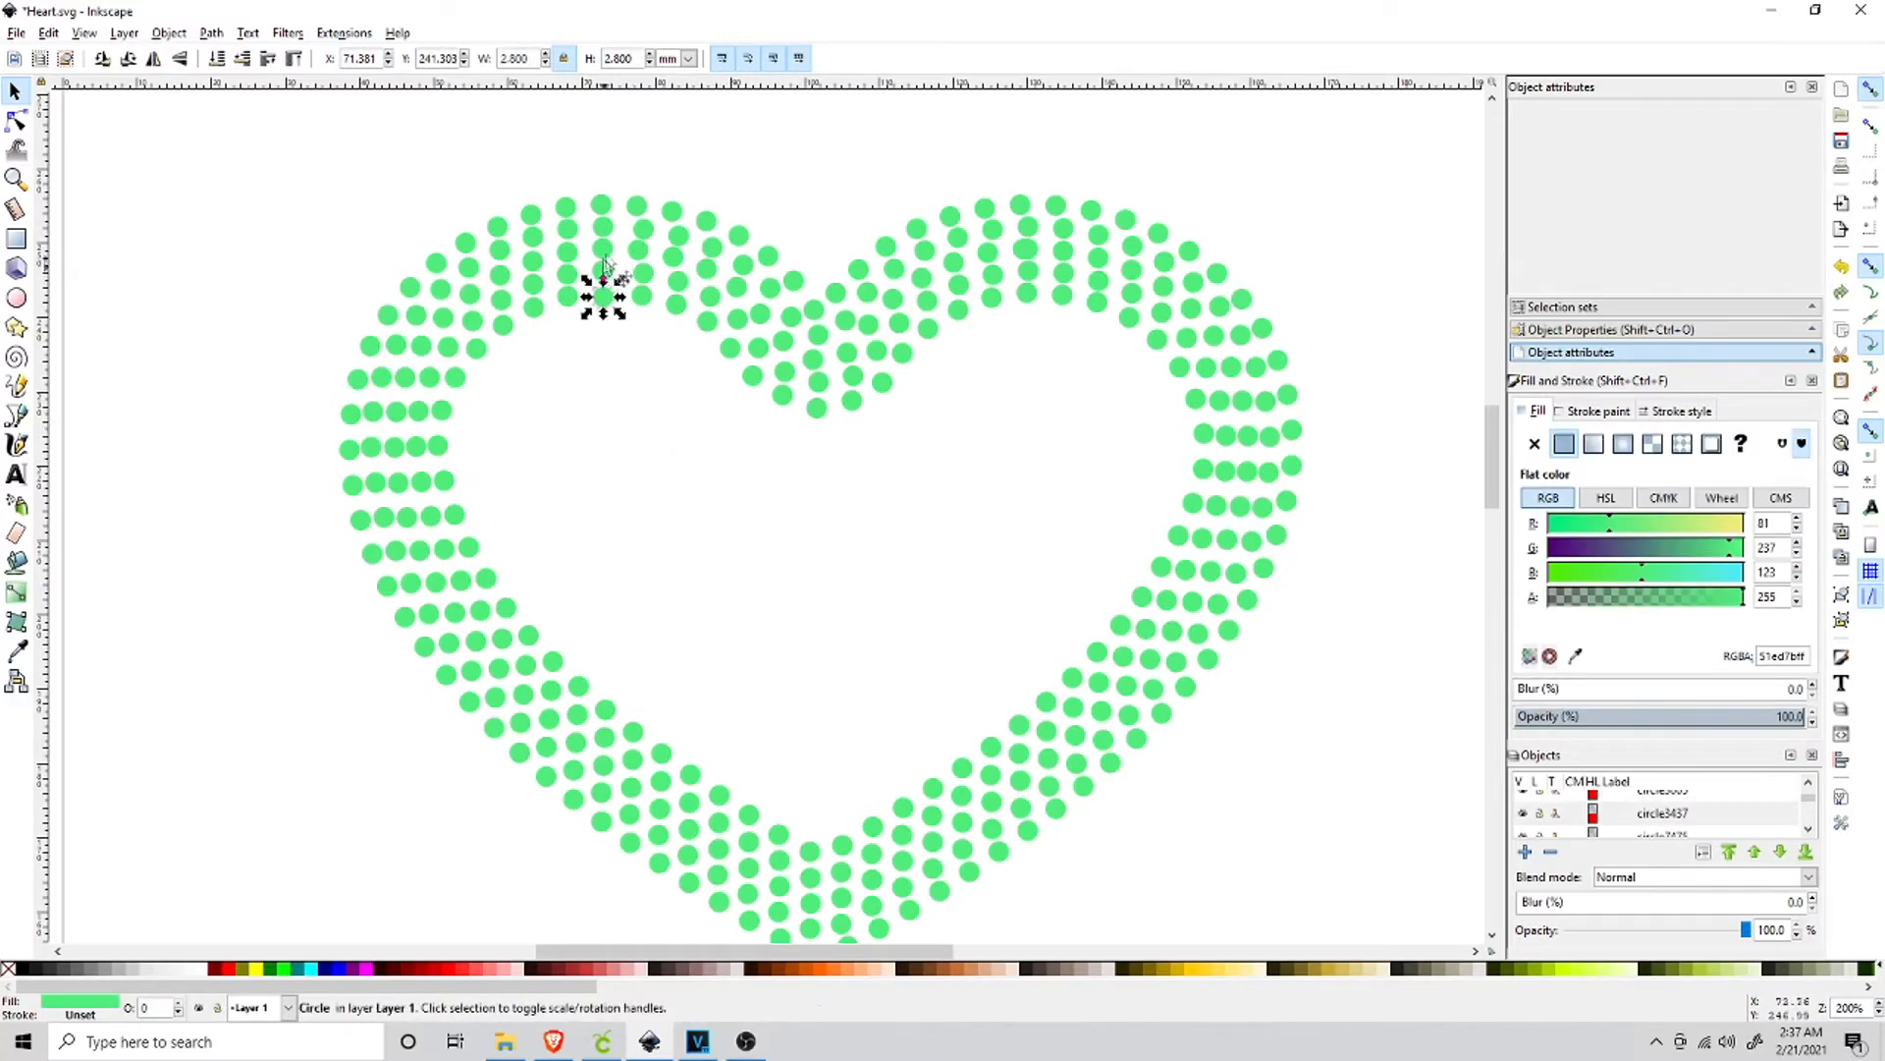
# Nudge the circles in the left lobe's peak column upward one by one to space them evenly.
pyautogui.click(602, 206)
pyautogui.press('Up')
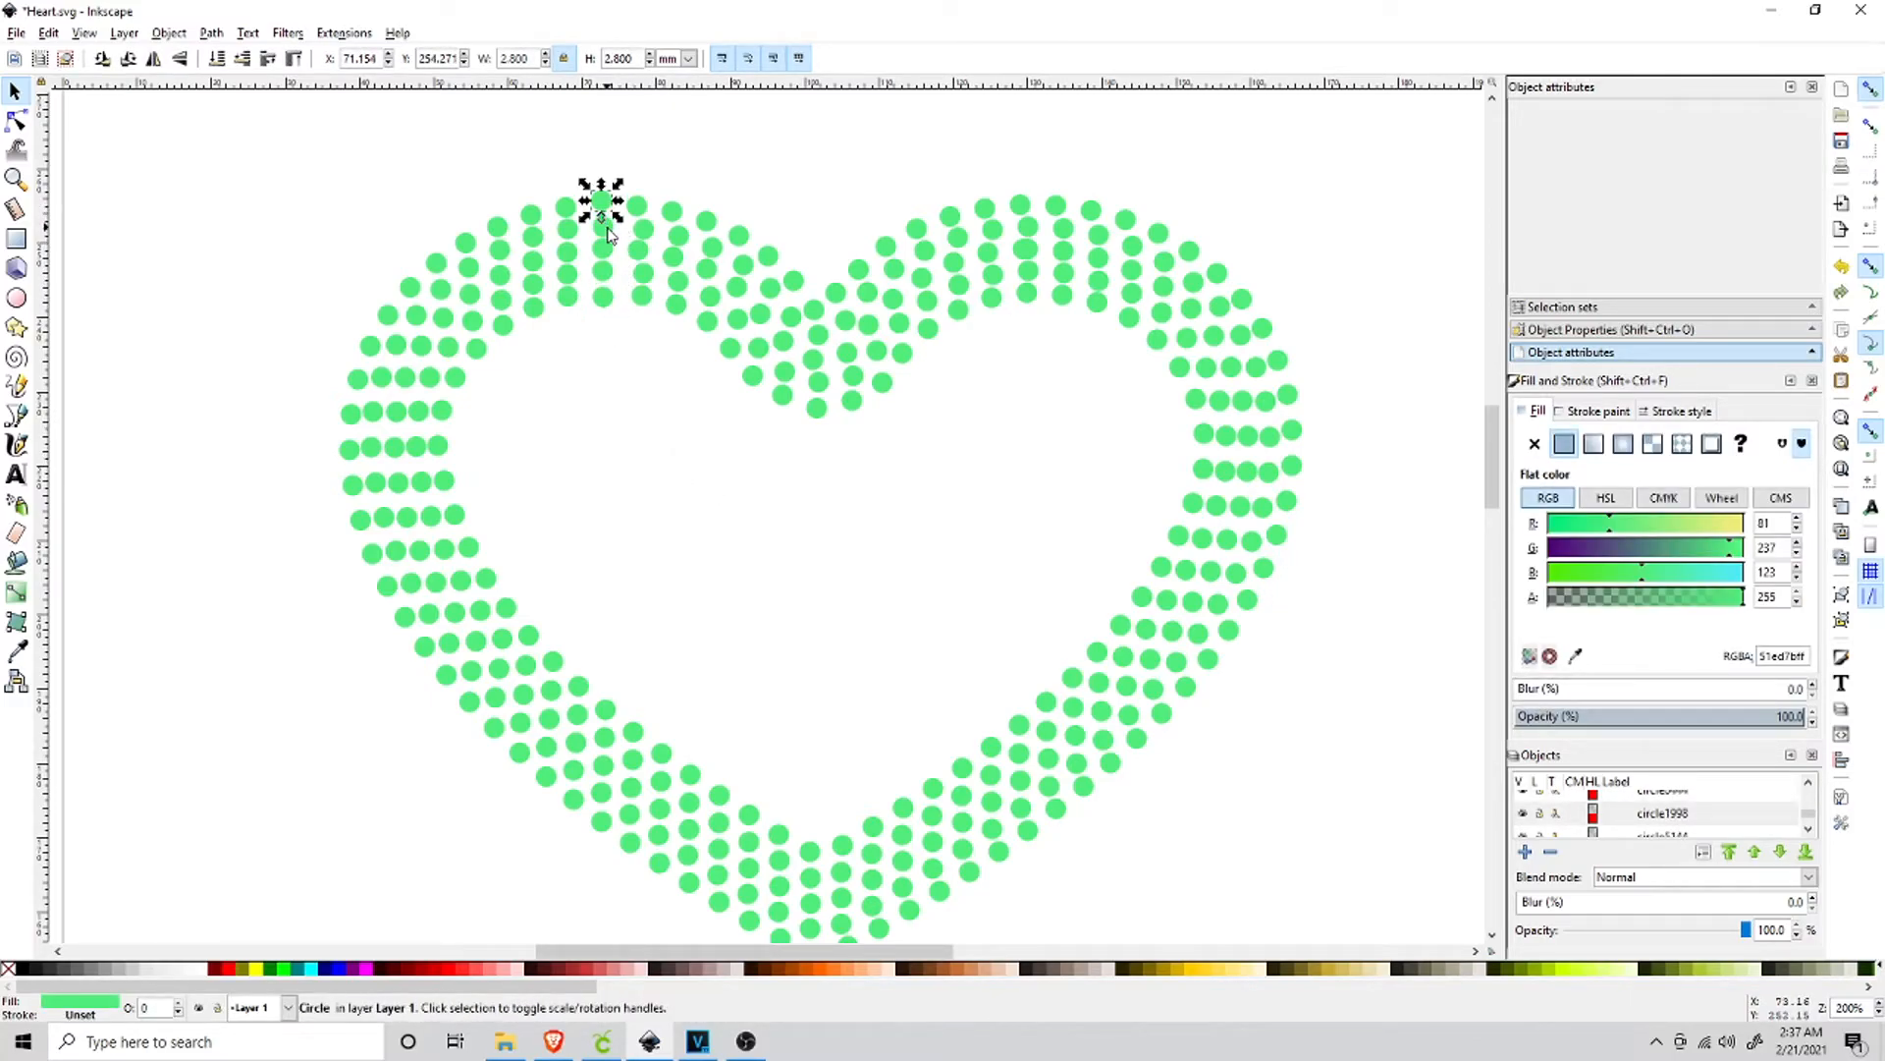
pyautogui.press('Escape')
pyautogui.click(603, 227)
pyautogui.click(609, 337)
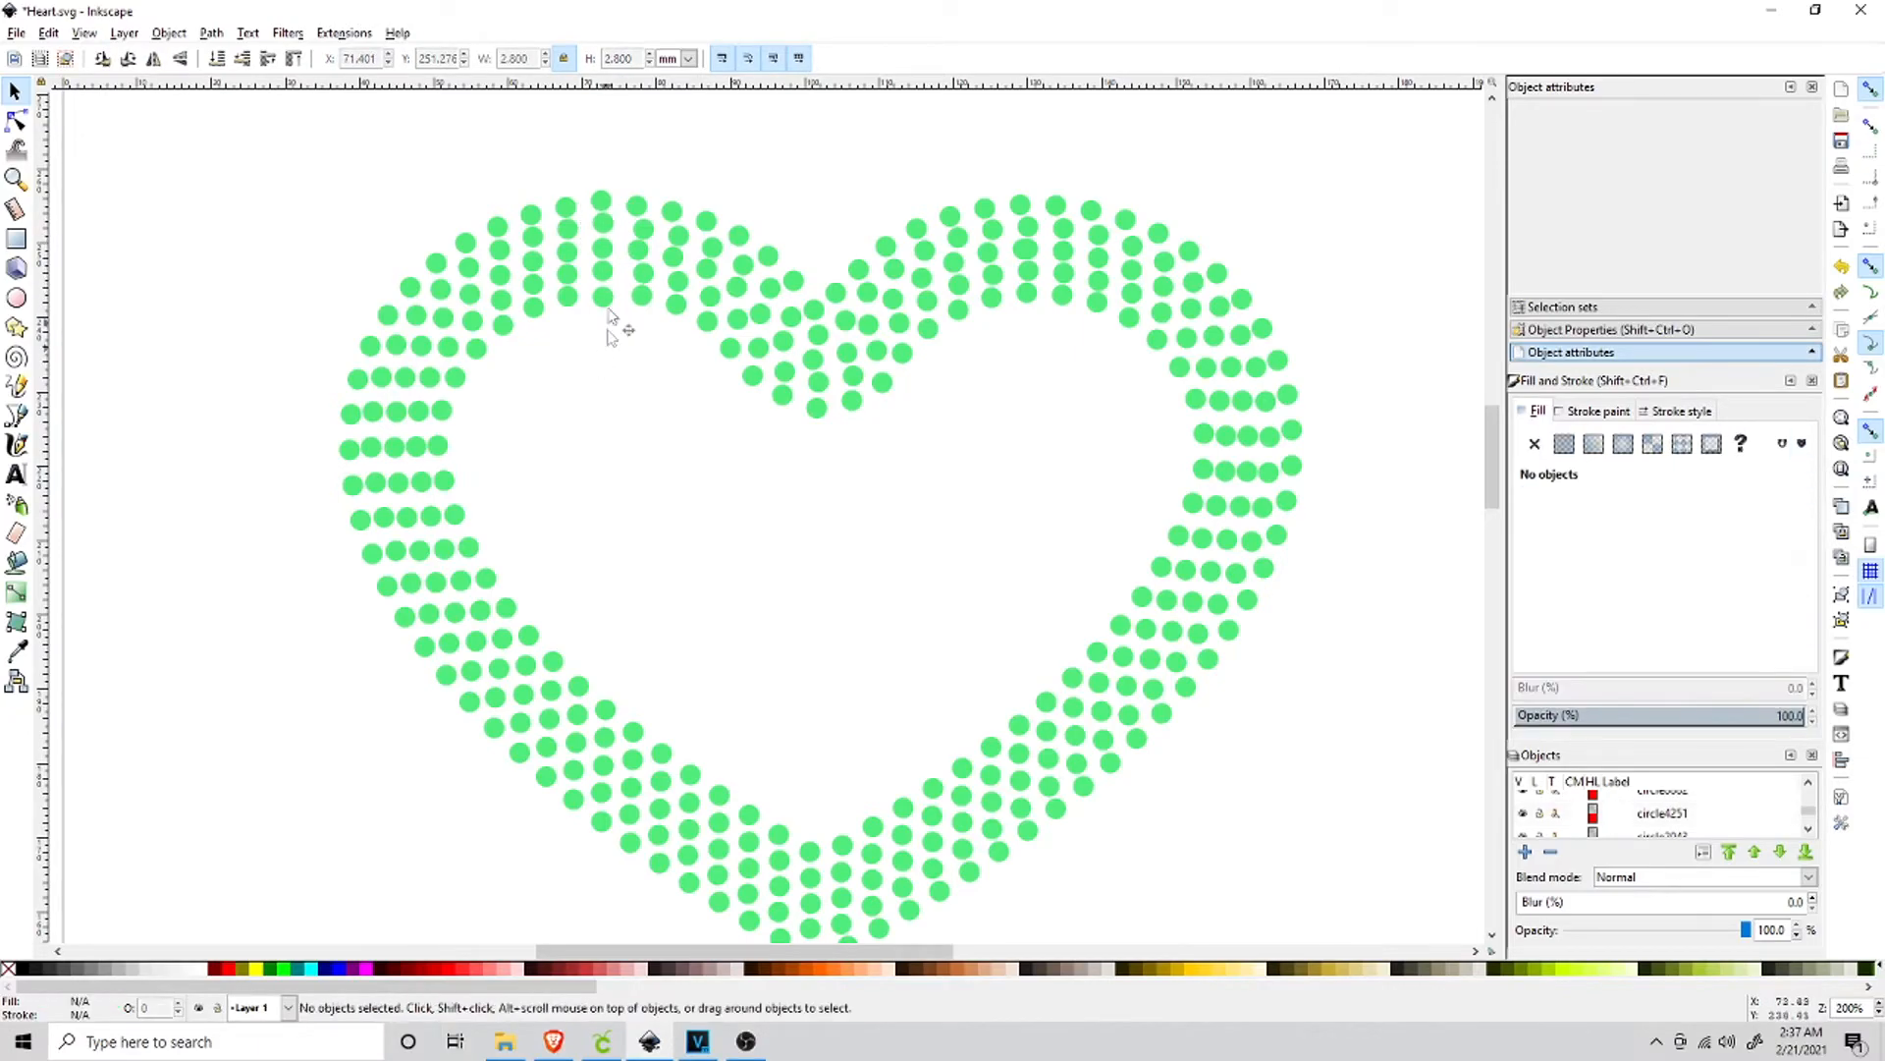
pyautogui.click(605, 253)
pyautogui.click(624, 337)
pyautogui.click(603, 252)
pyautogui.press('Up')
pyautogui.click(624, 361)
pyautogui.click(607, 279)
pyautogui.press('Up')
pyautogui.click(637, 331)
# Reposition the five circles in the column just inward of the left lobe's peak to stagger them with even gaps.
pyautogui.click(644, 227)
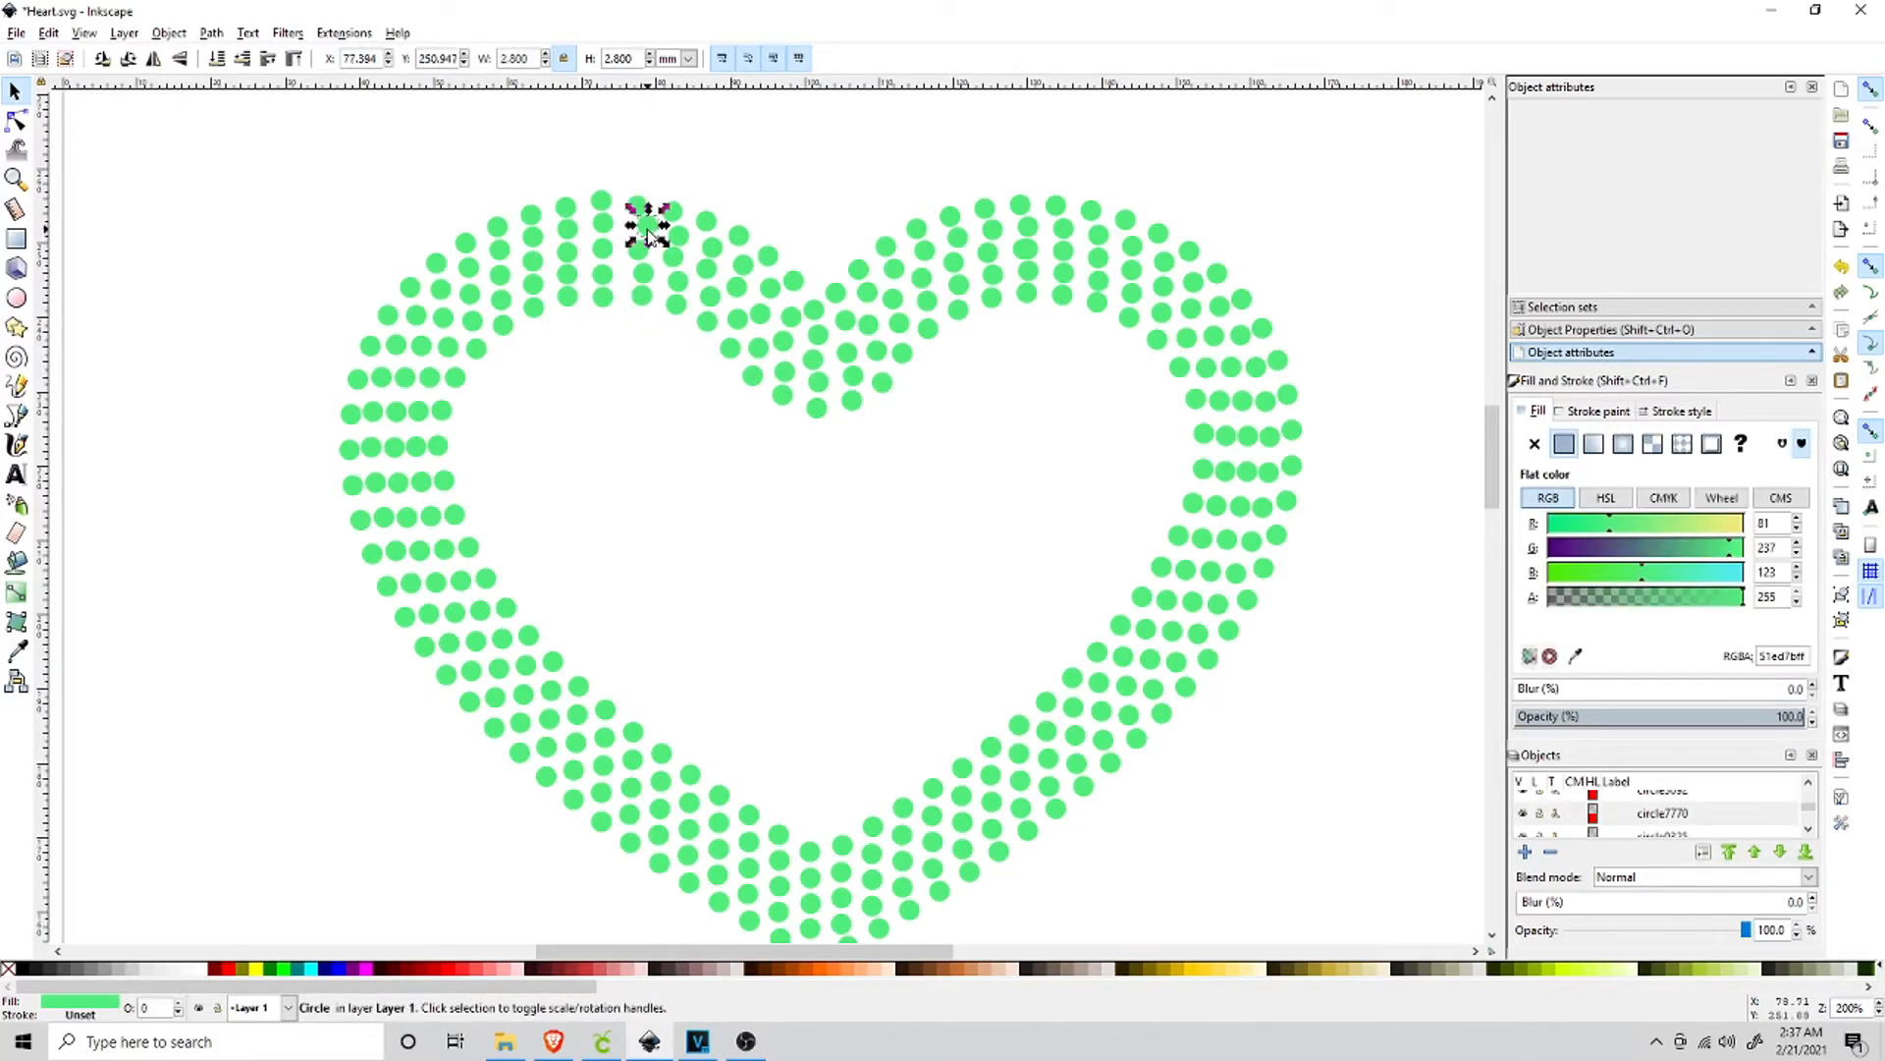
pyautogui.click(652, 408)
pyautogui.click(635, 206)
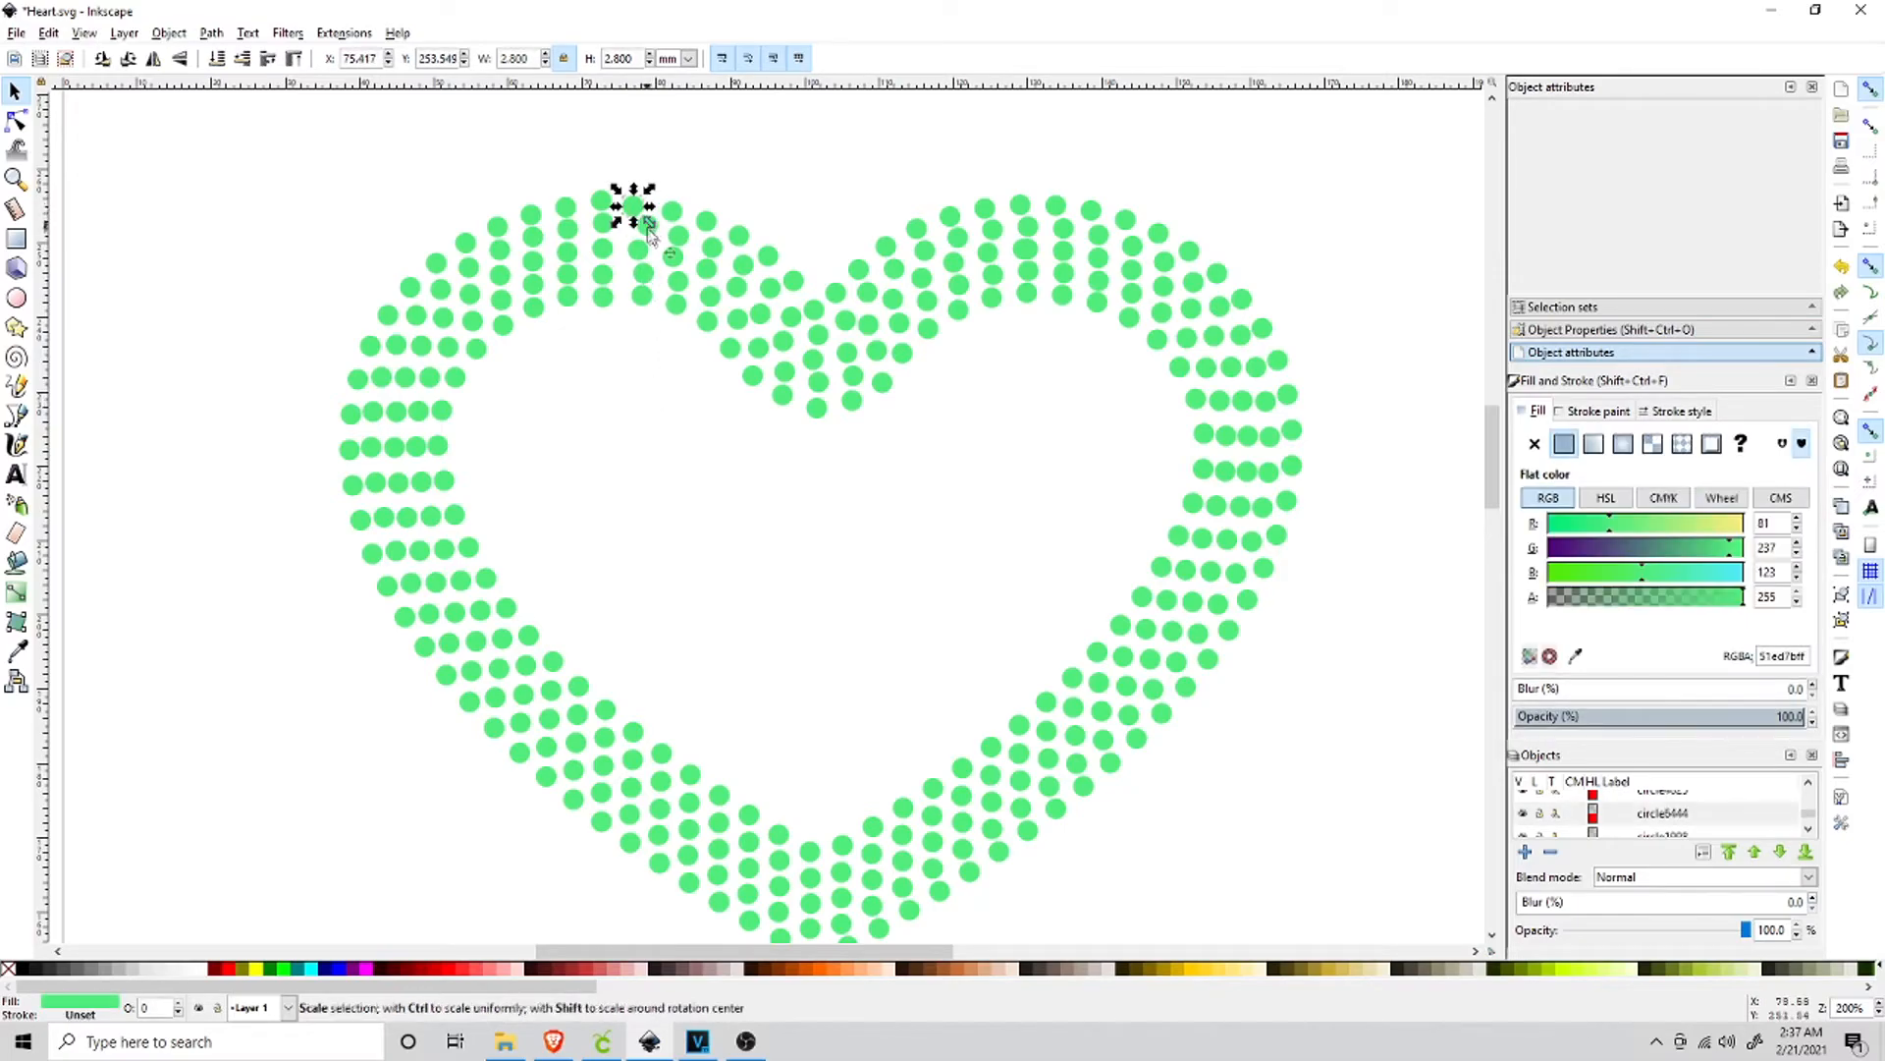
pyautogui.click(661, 366)
pyautogui.click(640, 250)
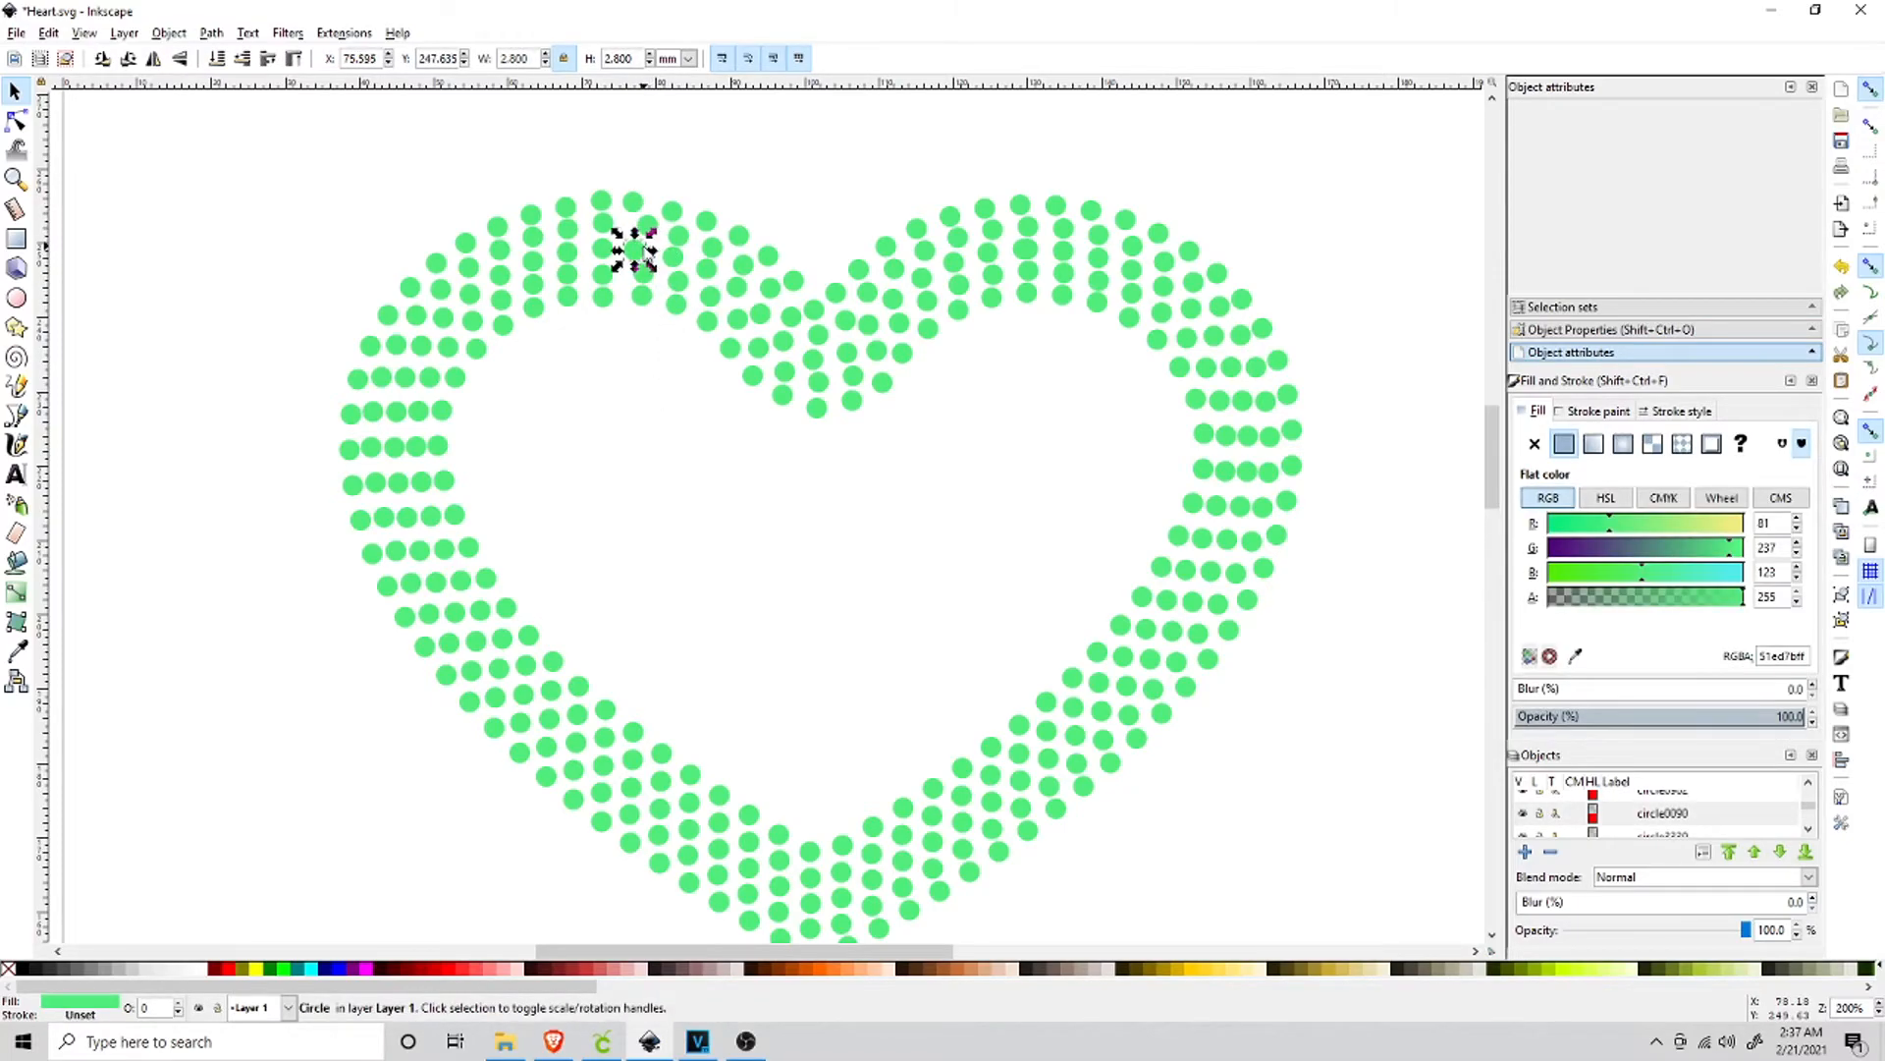
pyautogui.click(652, 356)
pyautogui.click(650, 283)
pyautogui.click(656, 334)
pyautogui.click(641, 295)
pyautogui.click(668, 330)
# Move the innermost circle of the next column toward the left lobe's peak and fine-tune its position in the inner row.
pyautogui.moveTo(675, 311)
pyautogui.mouseDown()
pyautogui.moveTo(662, 304)
pyautogui.moveTo(667, 327)
pyautogui.mouseUp()
pyautogui.press('Left')
pyautogui.press('Up')
pyautogui.press('Up')
pyautogui.press('Right')
pyautogui.press('Down')
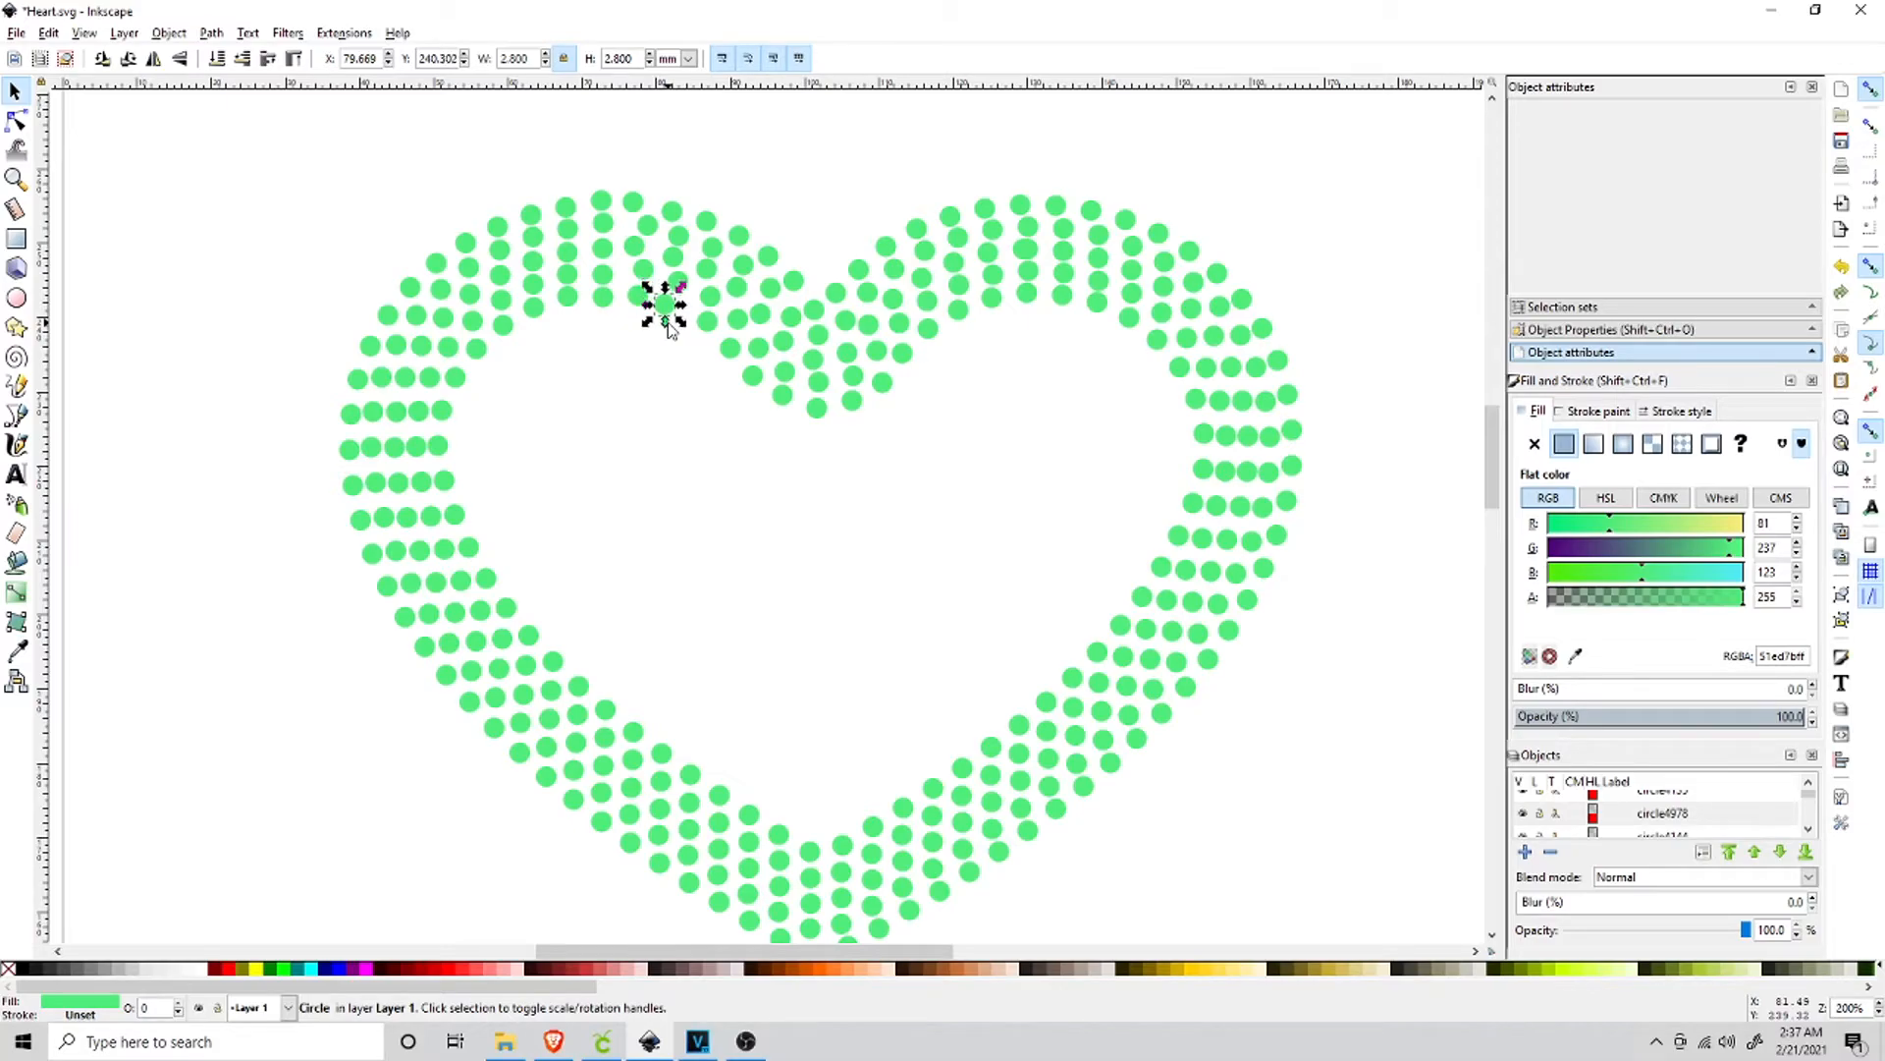
# Duplicate the repositioned inner circle and place the copy in the gap beside it, toward the centre notch.
pyautogui.hotkey('ctrl', 'd')
pyautogui.moveTo(665, 305)
pyautogui.mouseDown()
pyautogui.moveTo(667, 351)
pyautogui.moveTo(699, 294)
pyautogui.moveTo(700, 320)
pyautogui.mouseUp()
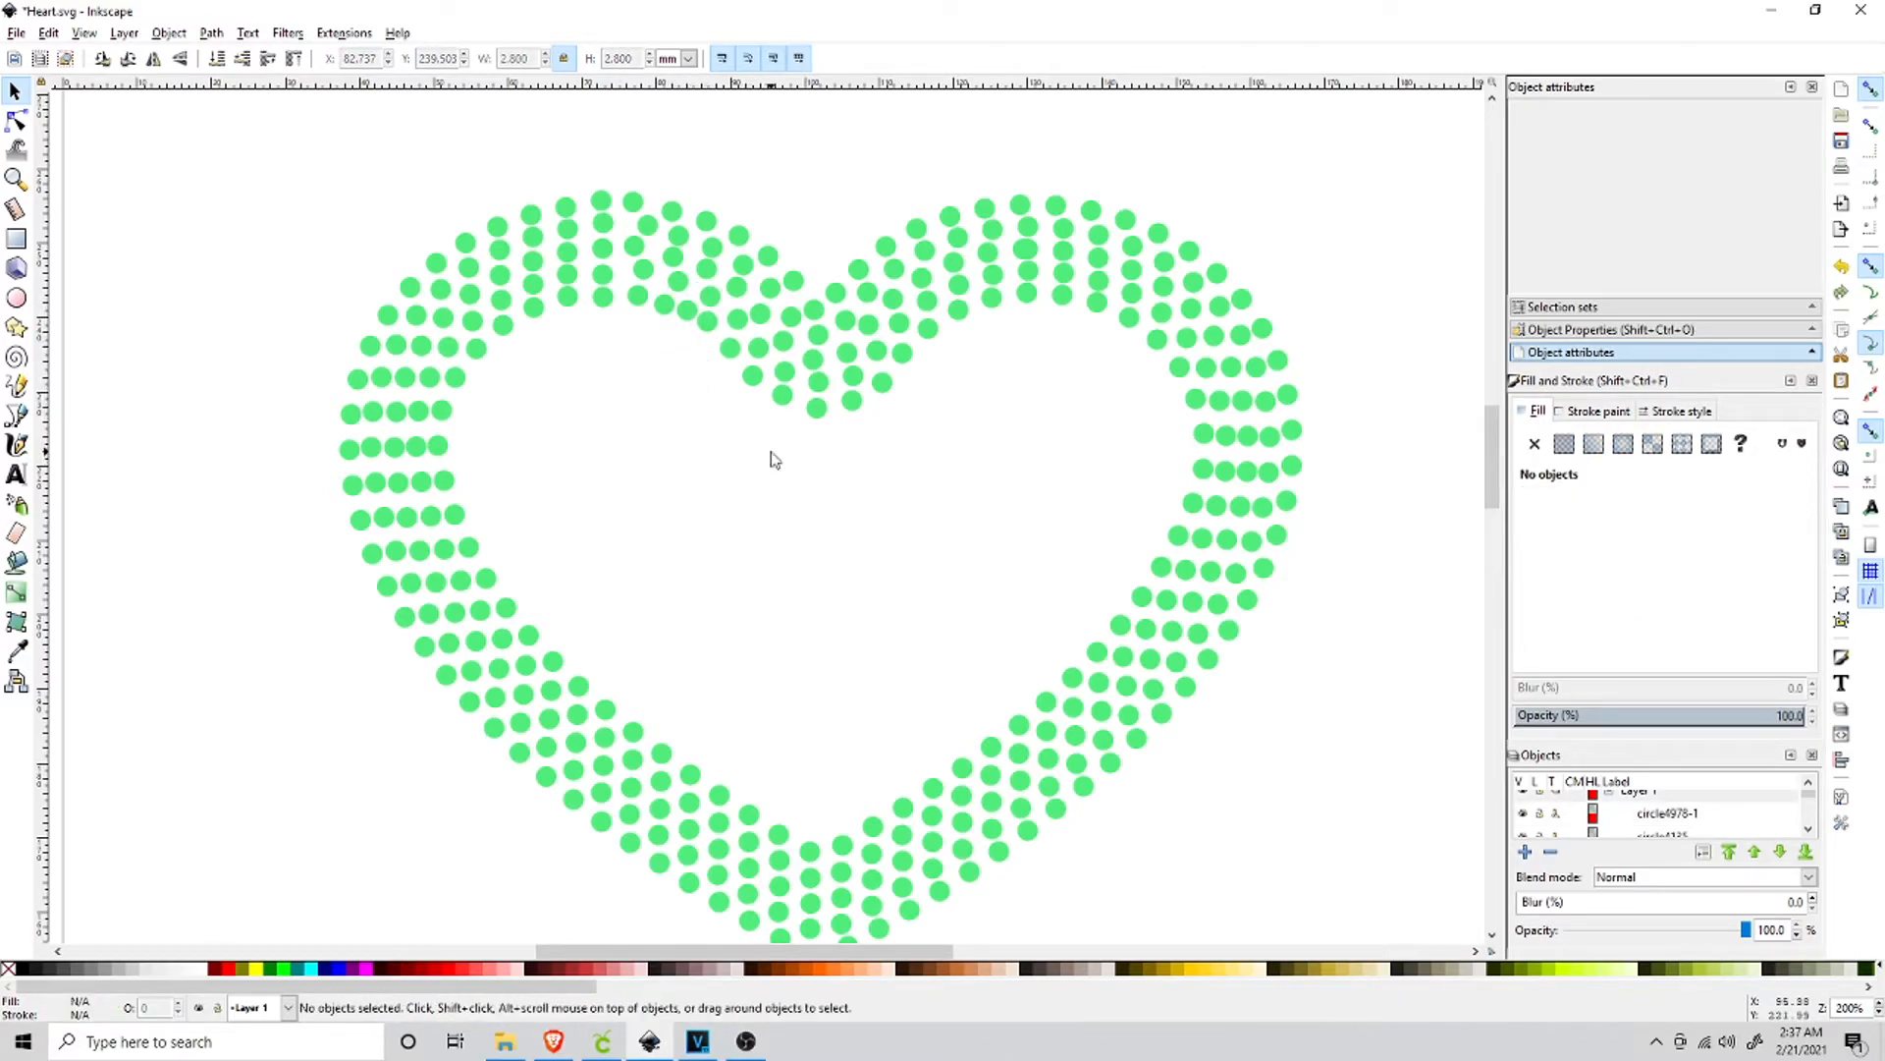
pyautogui.click(1028, 251)
pyautogui.click(1107, 369)
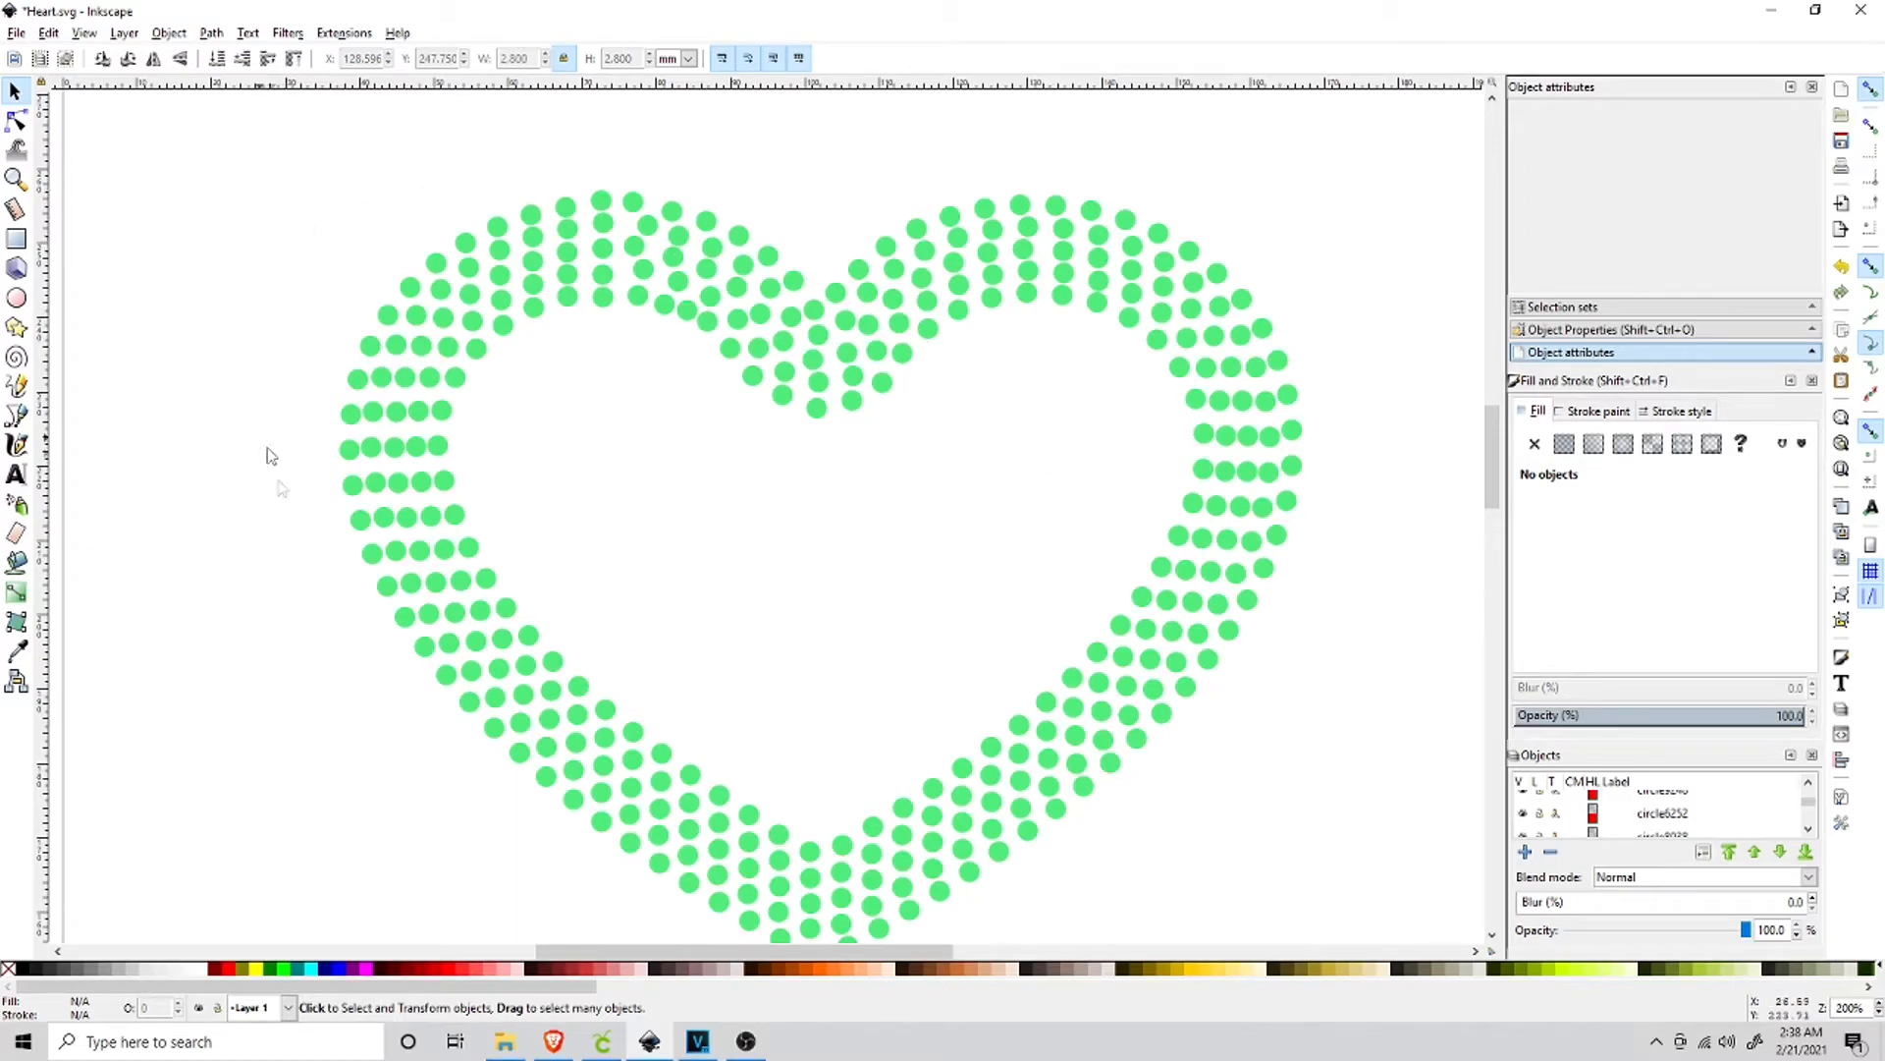
# Draw a rectangle about 143 mm wide and 127 mm high covering the whole heart.
pyautogui.click(17, 181)
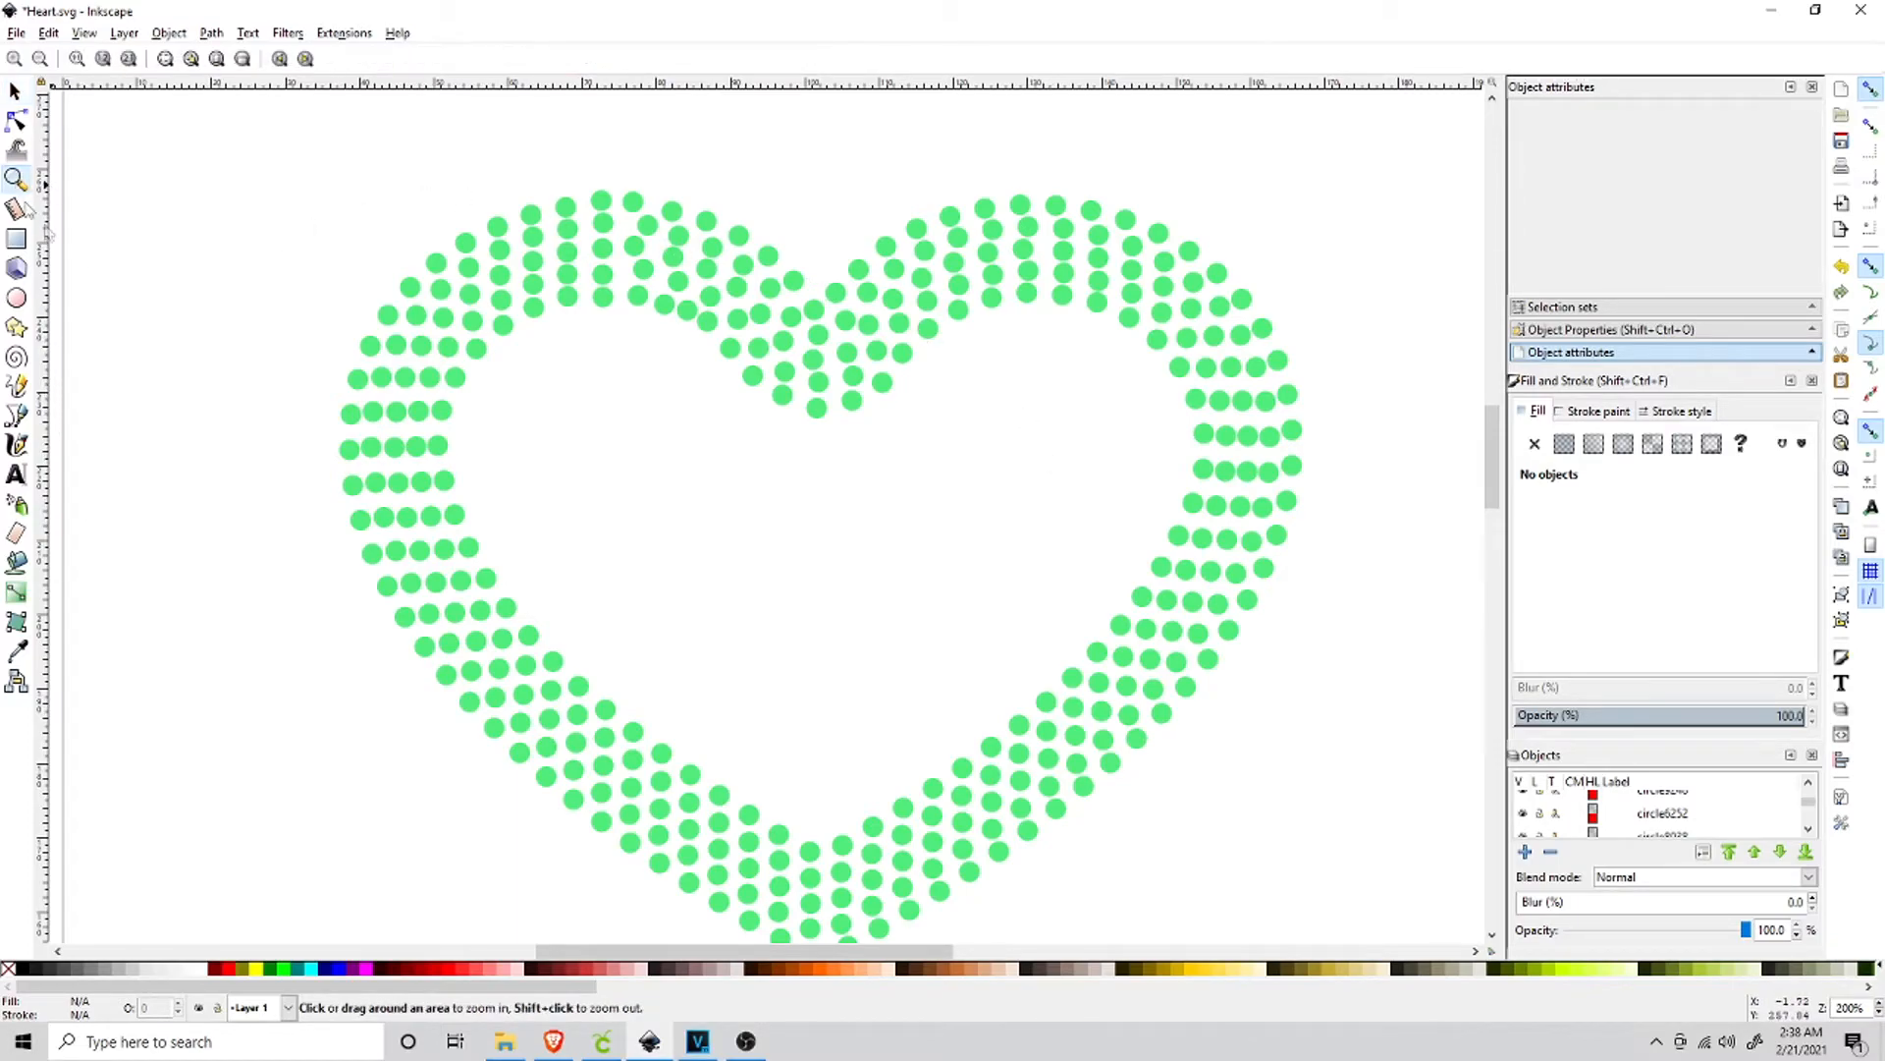
pyautogui.keyDown('shift'); pyautogui.click(825, 513); pyautogui.keyUp('shift')
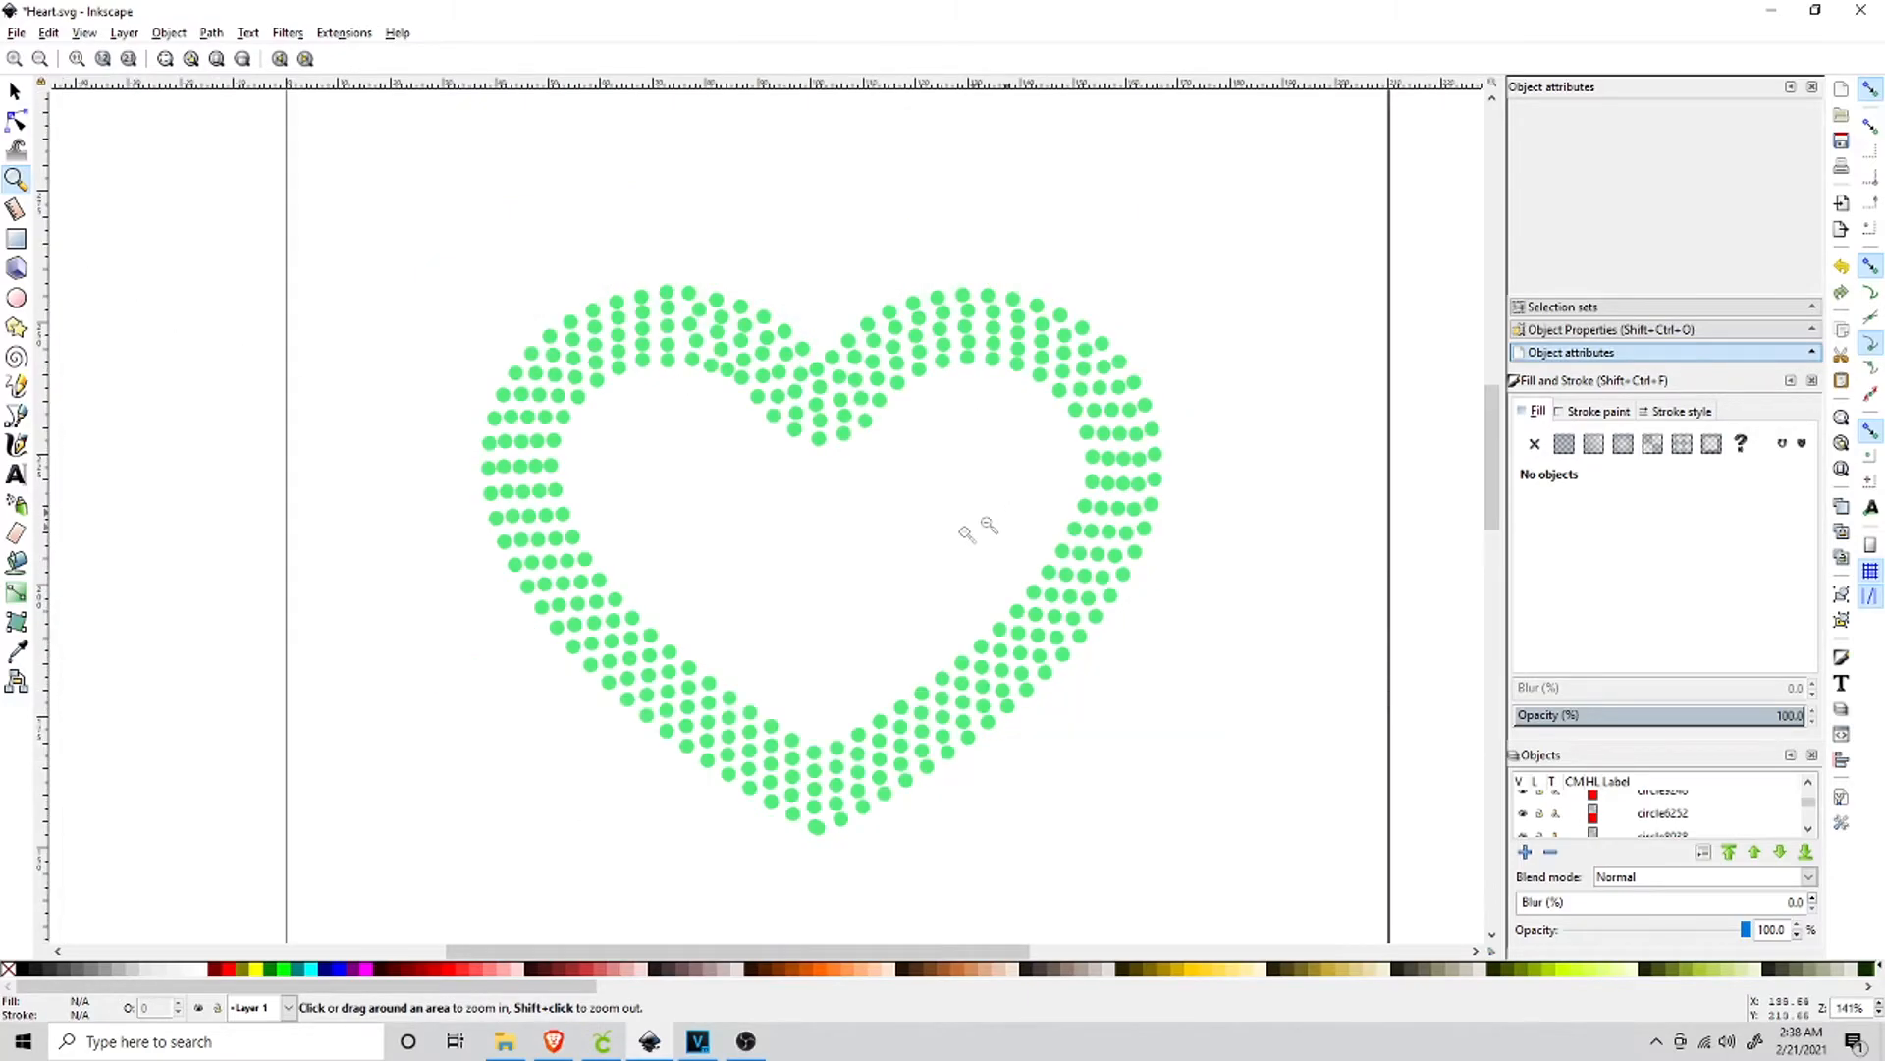
pyautogui.keyDown('shift'); pyautogui.click(965, 530); pyautogui.keyUp('shift')
pyautogui.click(14, 91)
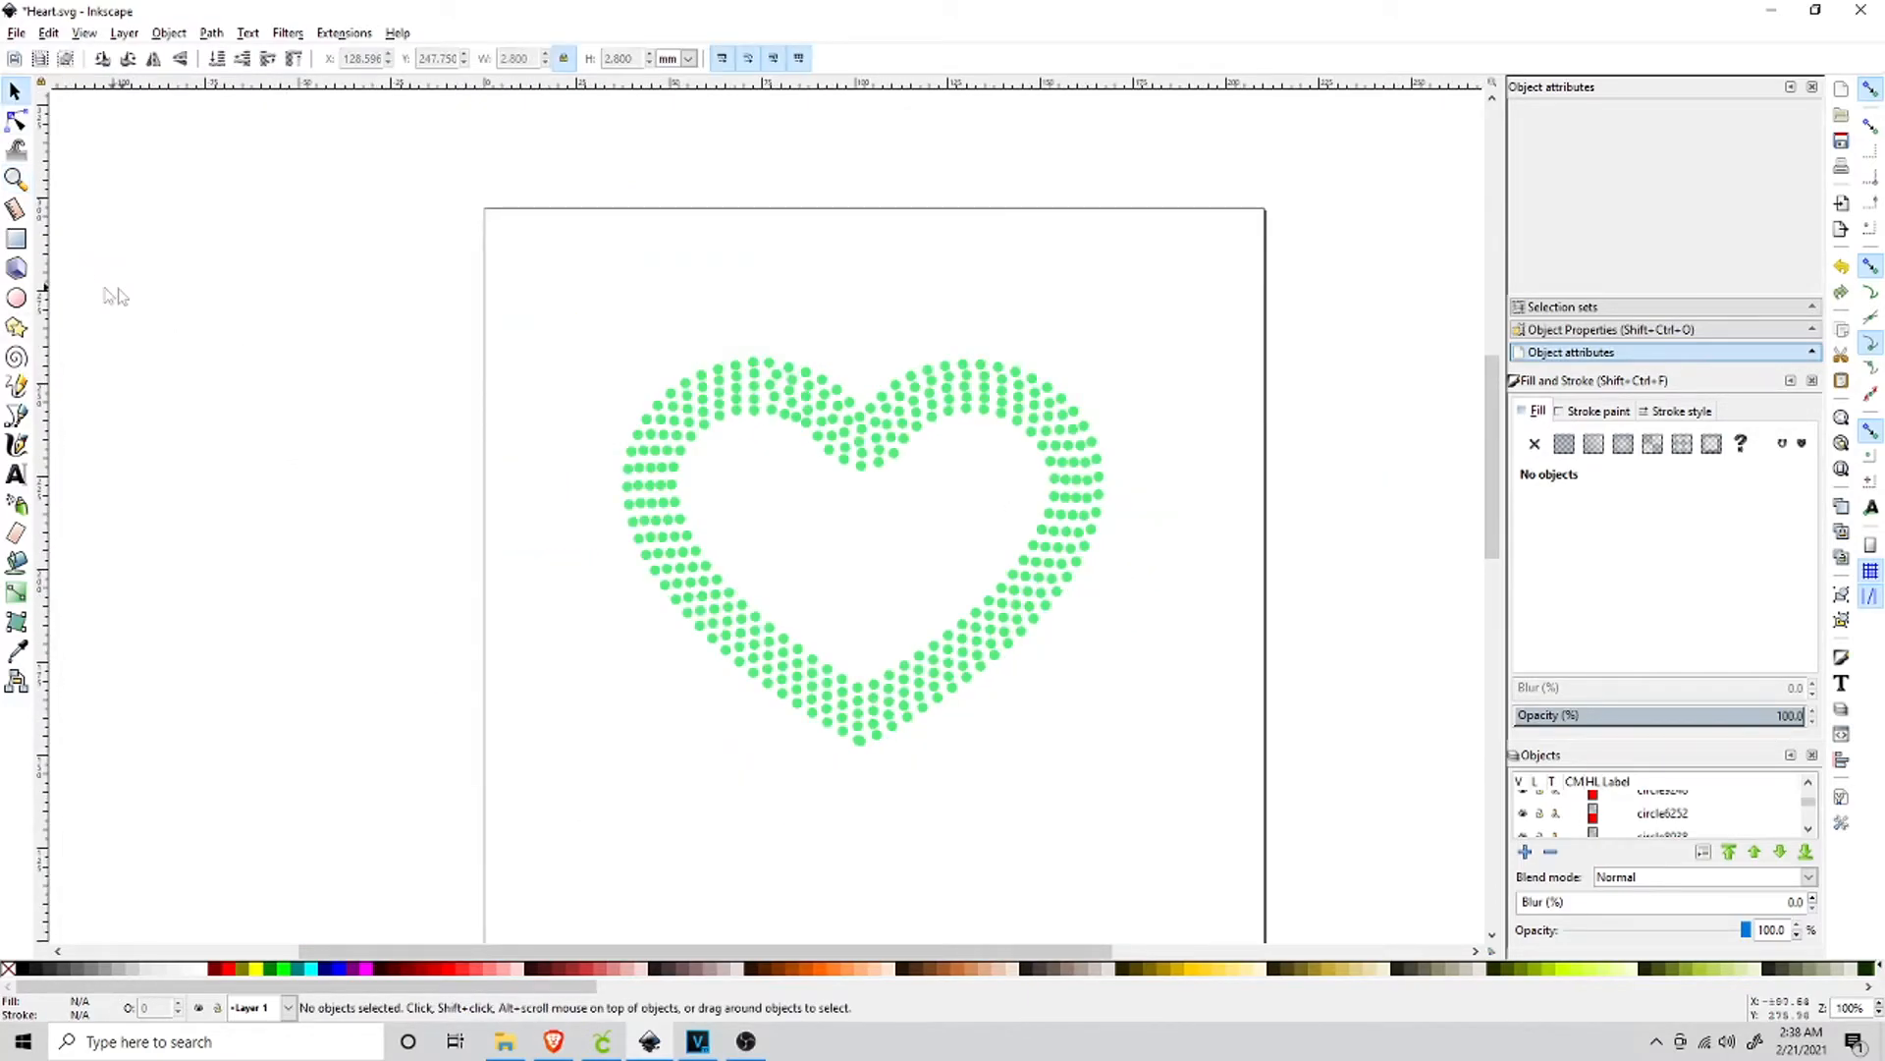
pyautogui.click(15, 238)
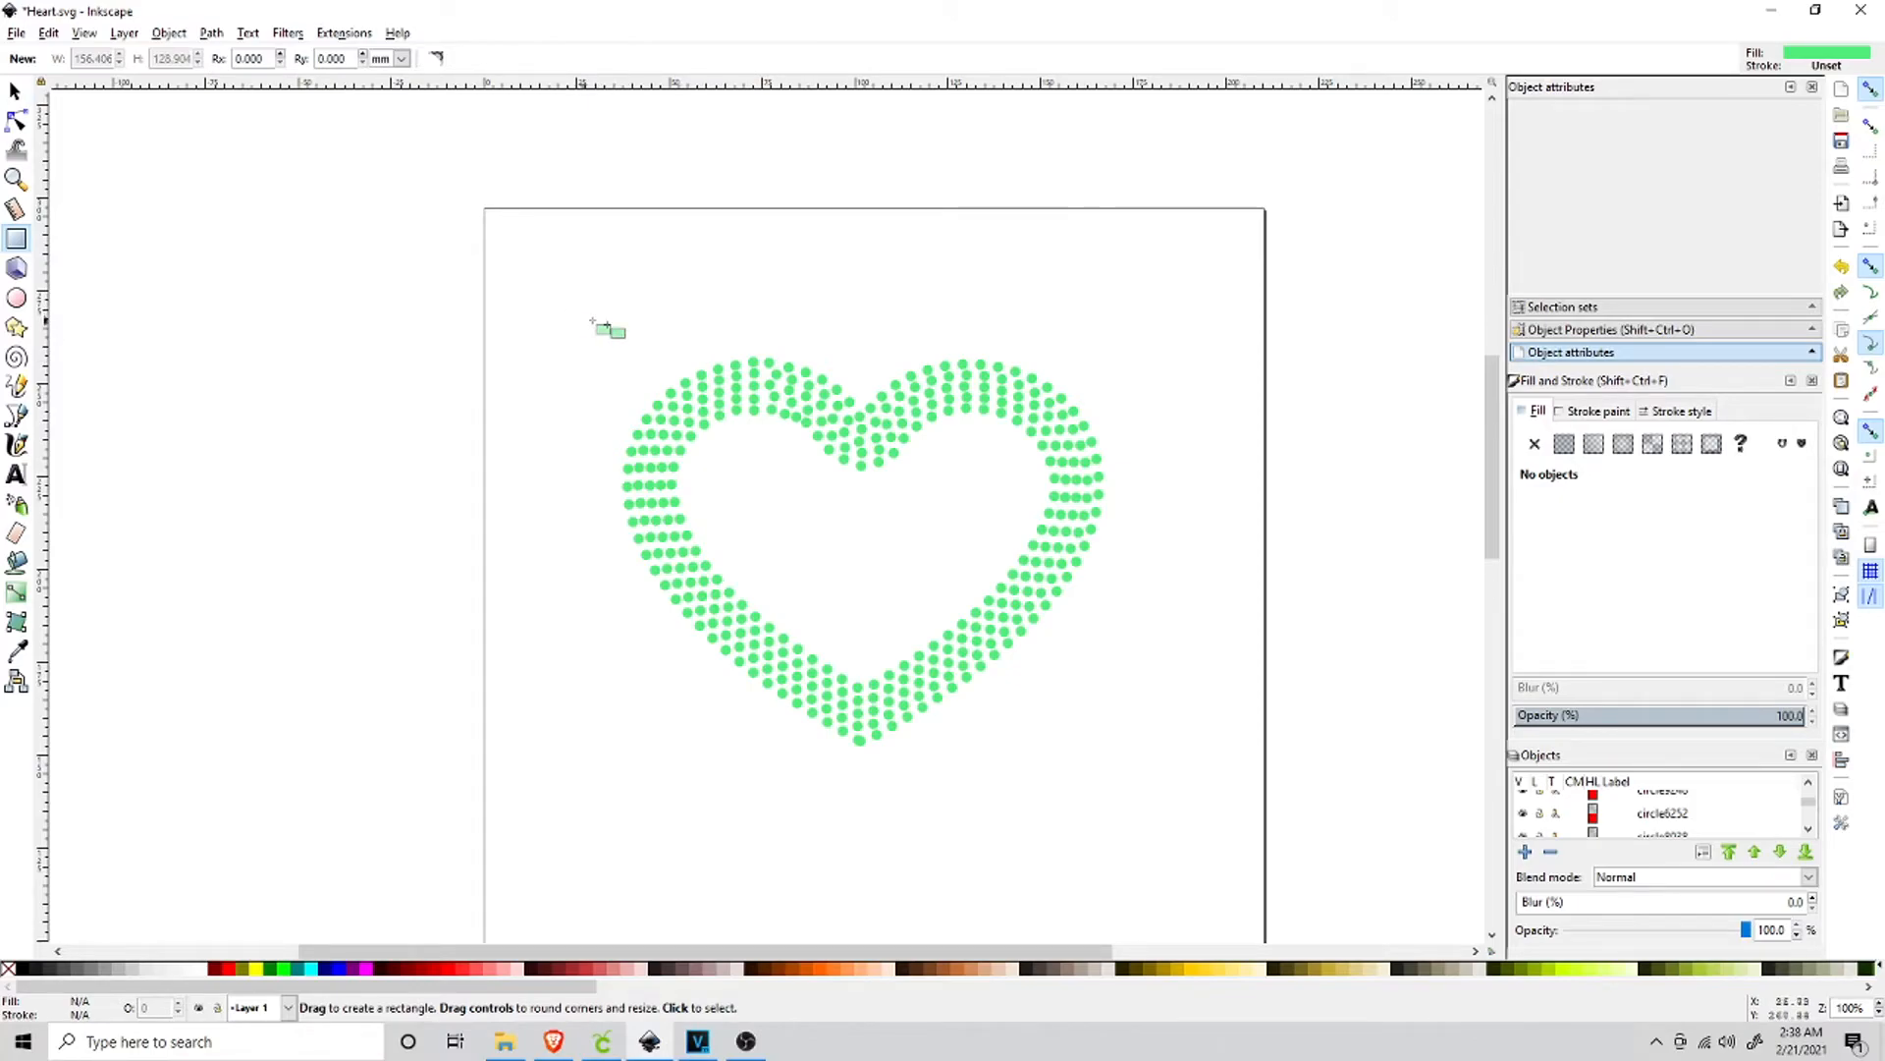
pyautogui.moveTo(600, 321)
pyautogui.mouseDown()
pyautogui.moveTo(930, 659)
pyautogui.moveTo(1147, 811)
pyautogui.moveTo(1132, 790)
pyautogui.mouseUp()
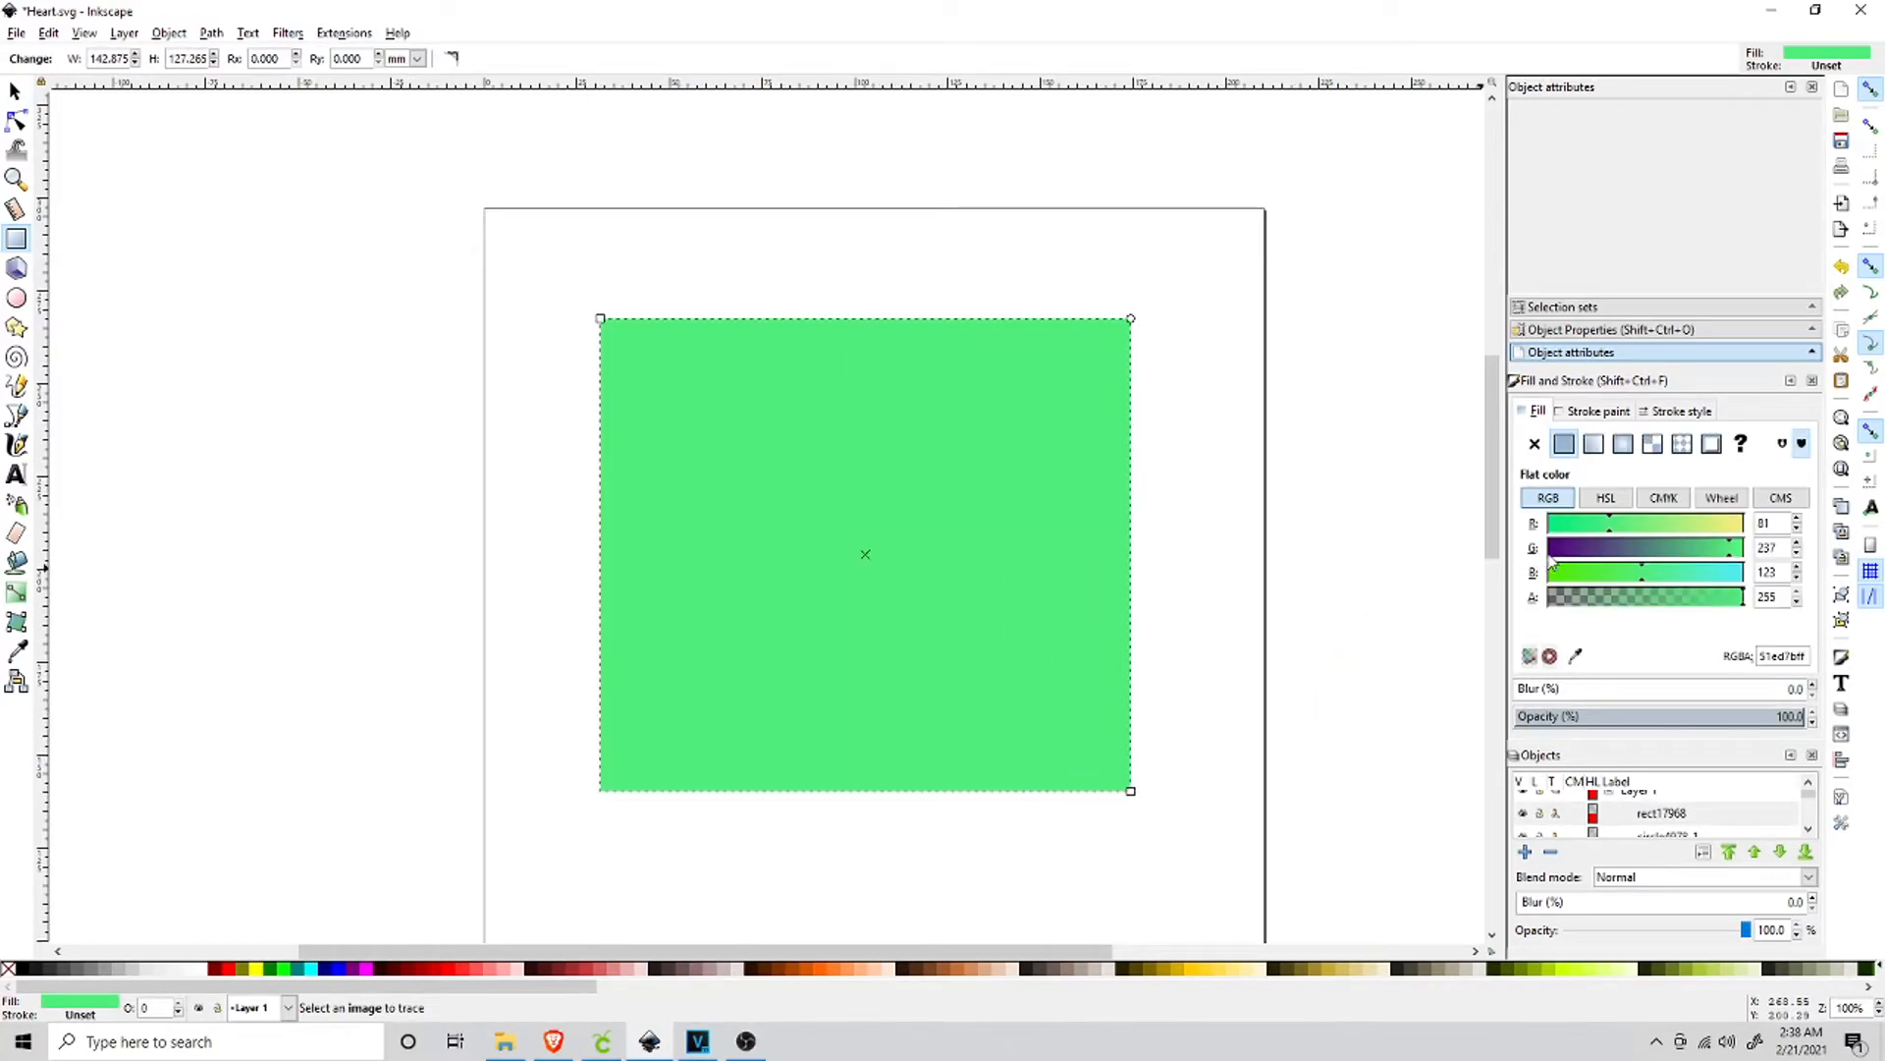
# Recolour the rectangle dark purple and lower it to the bottom so it sits behind the circles.
pyautogui.click(1553, 556)
pyautogui.click(181, 31)
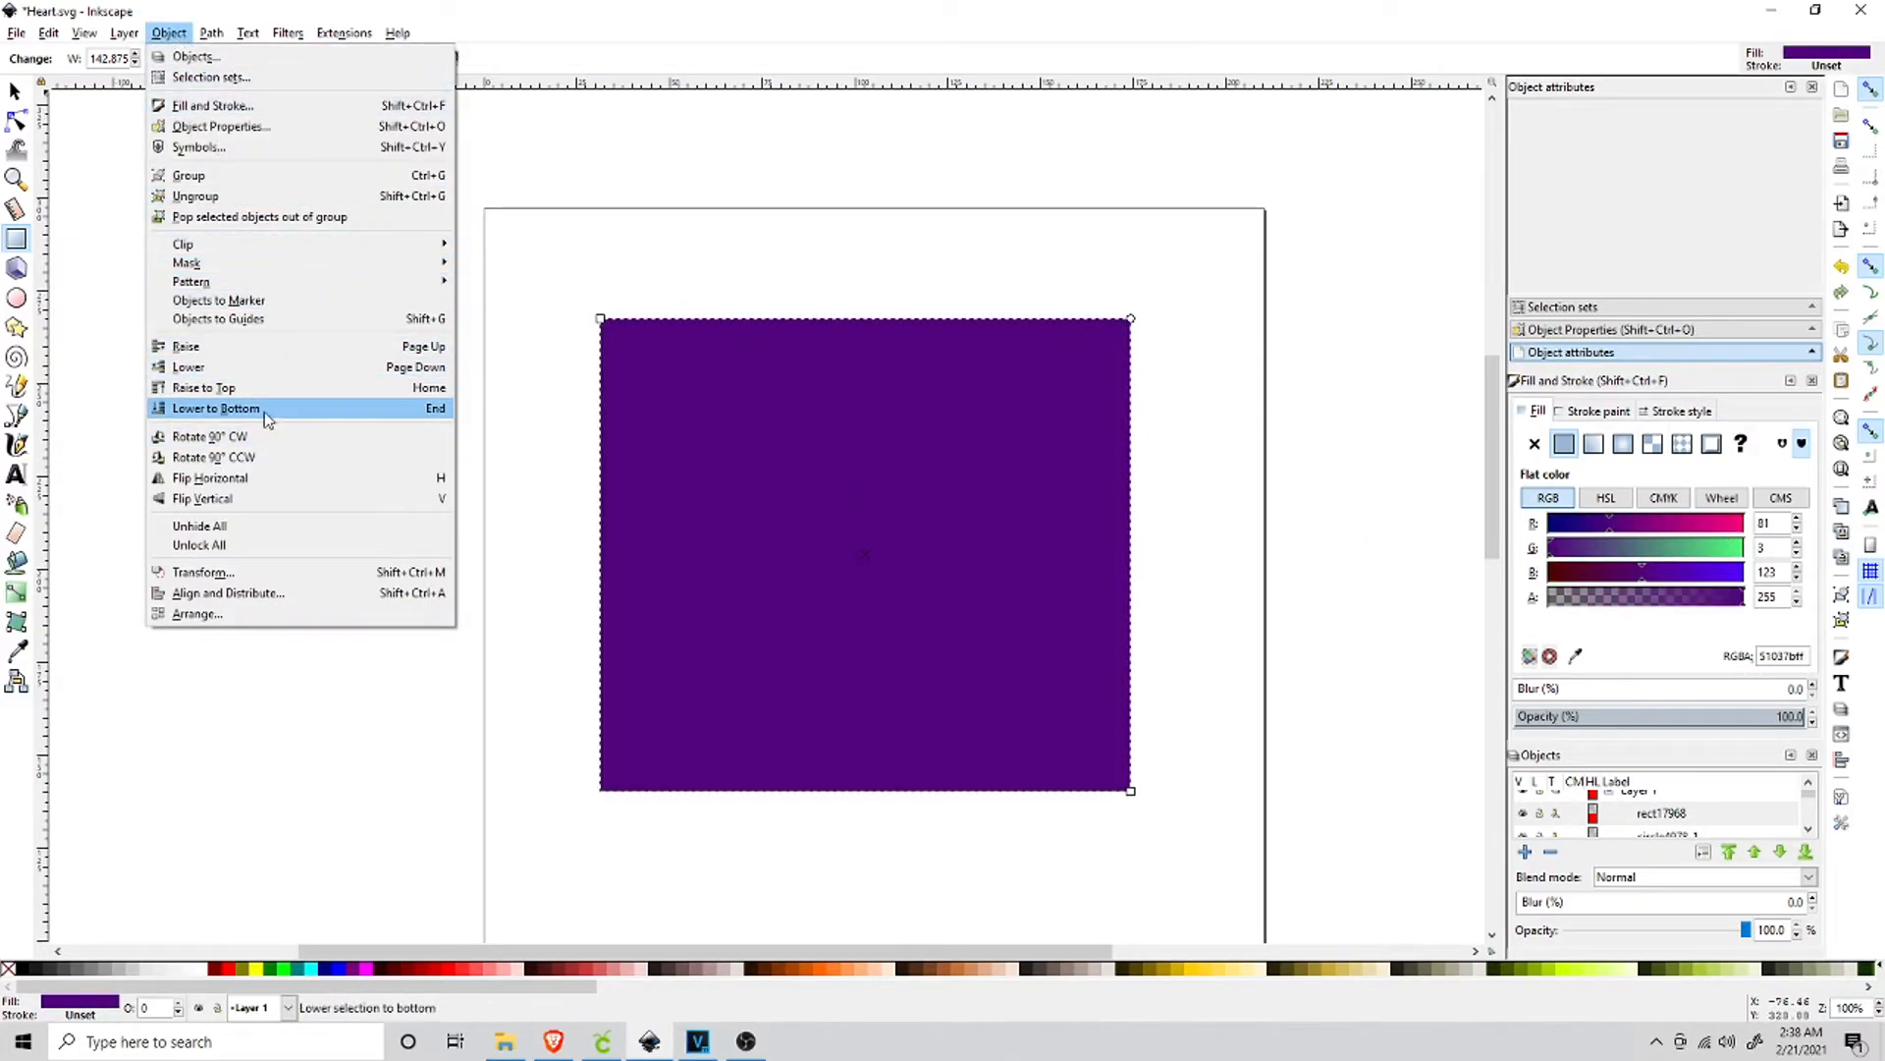
pyautogui.click(264, 411)
pyautogui.click(14, 91)
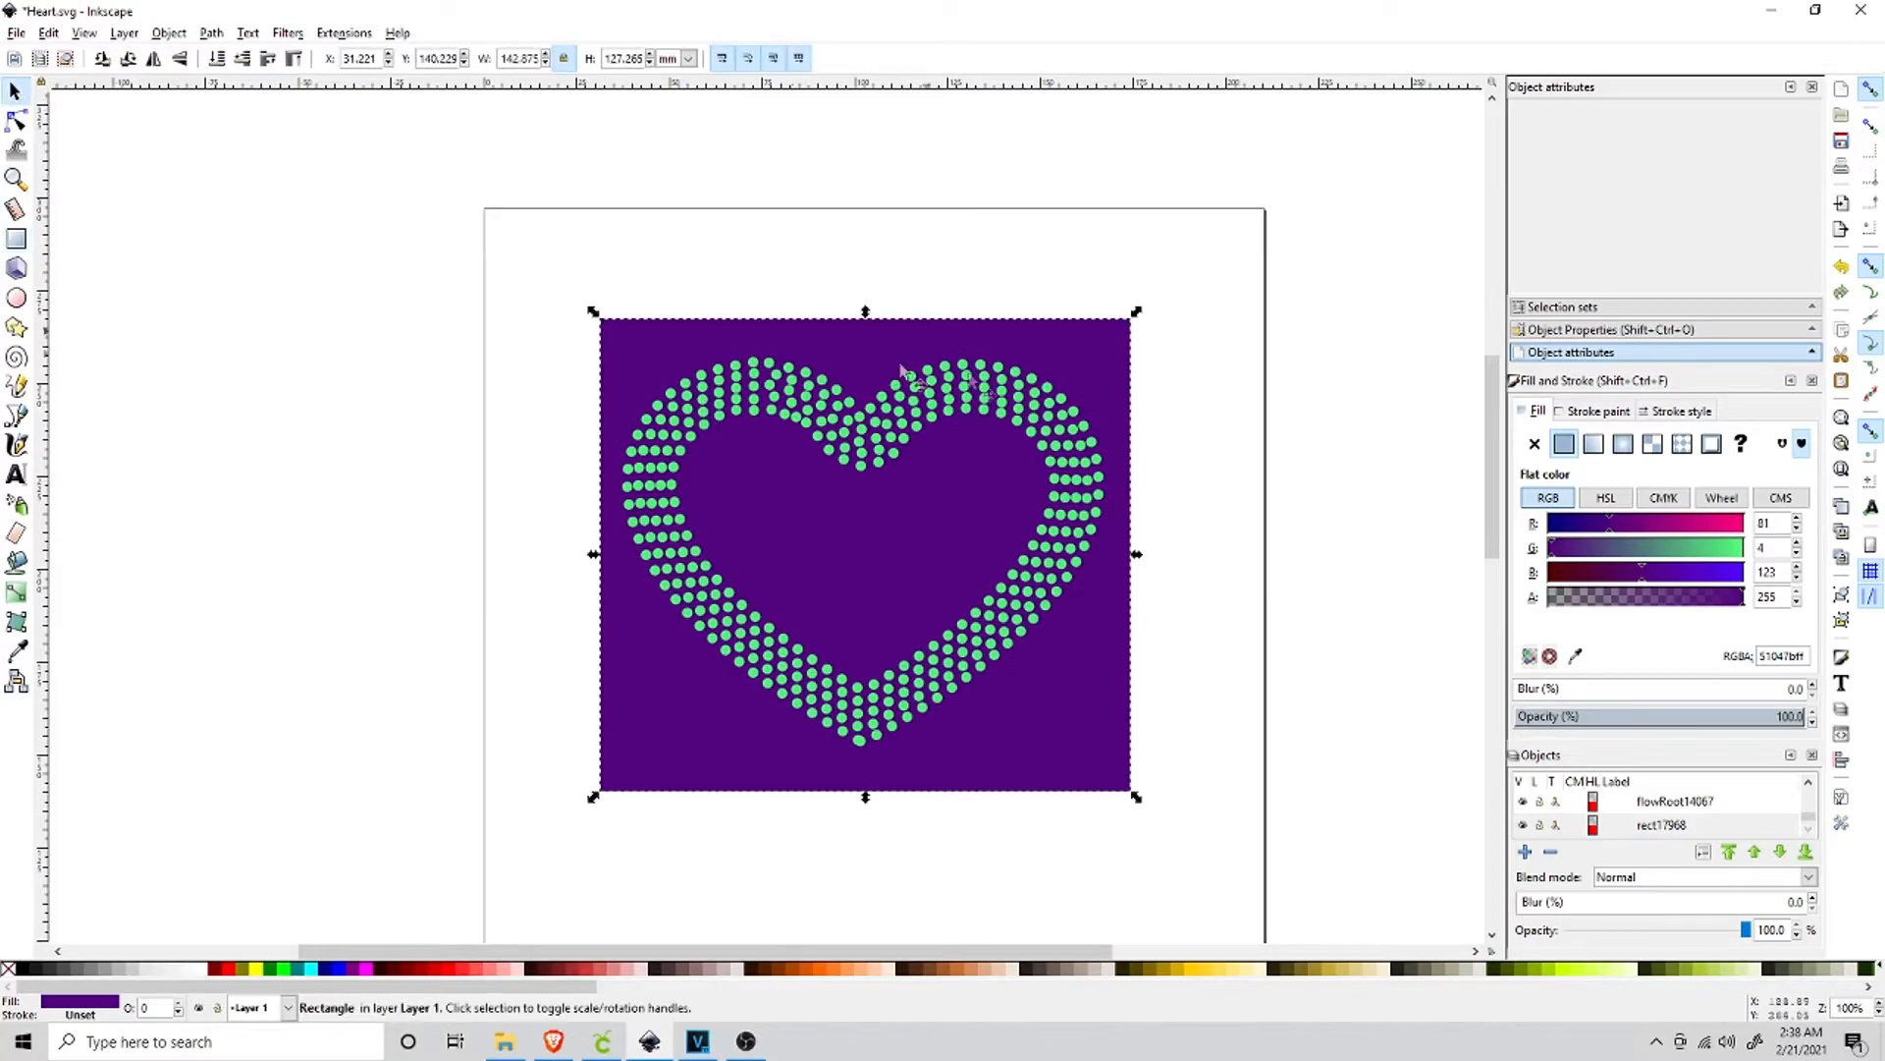
pyautogui.moveTo(943, 334); pyautogui.dragTo(928, 322)
# Set the rectangle to 5.75 in wide and 5 in high with unlocked proportions, and centre it behind the heart.
pyautogui.click(688, 58)
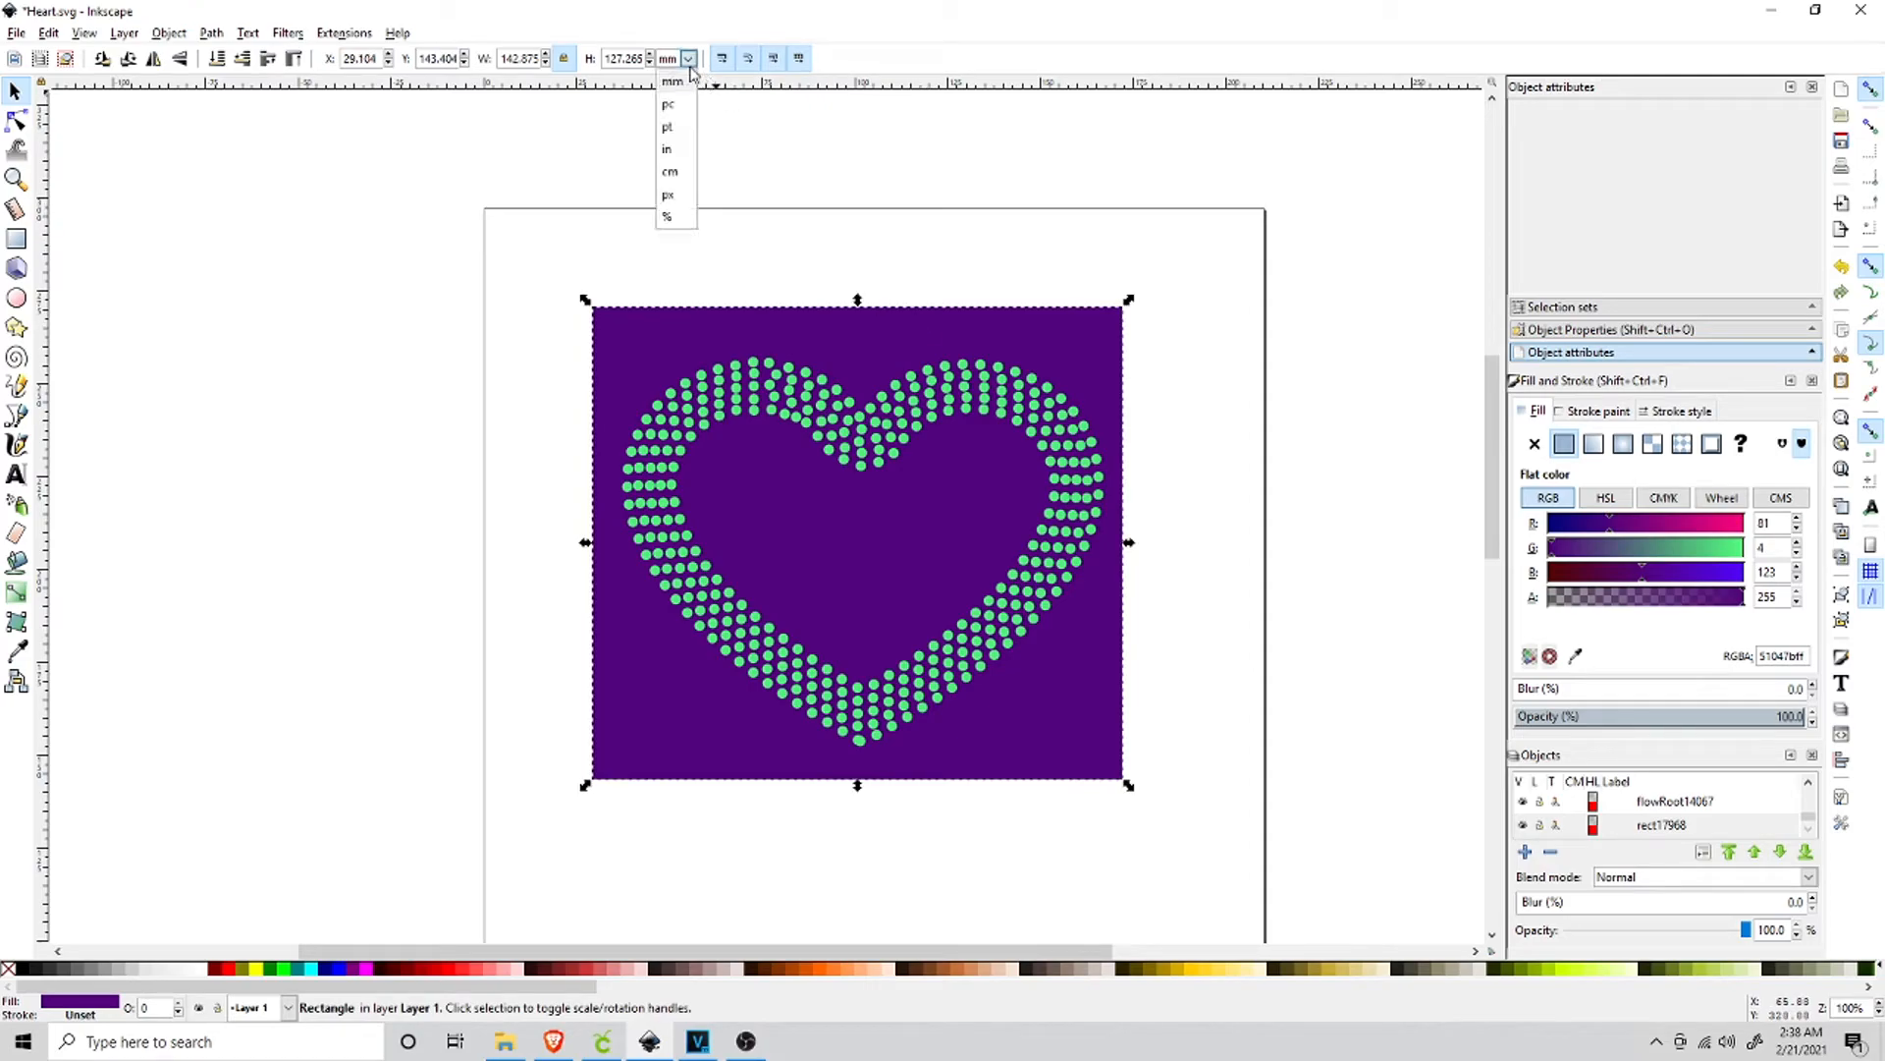
pyautogui.click(668, 148)
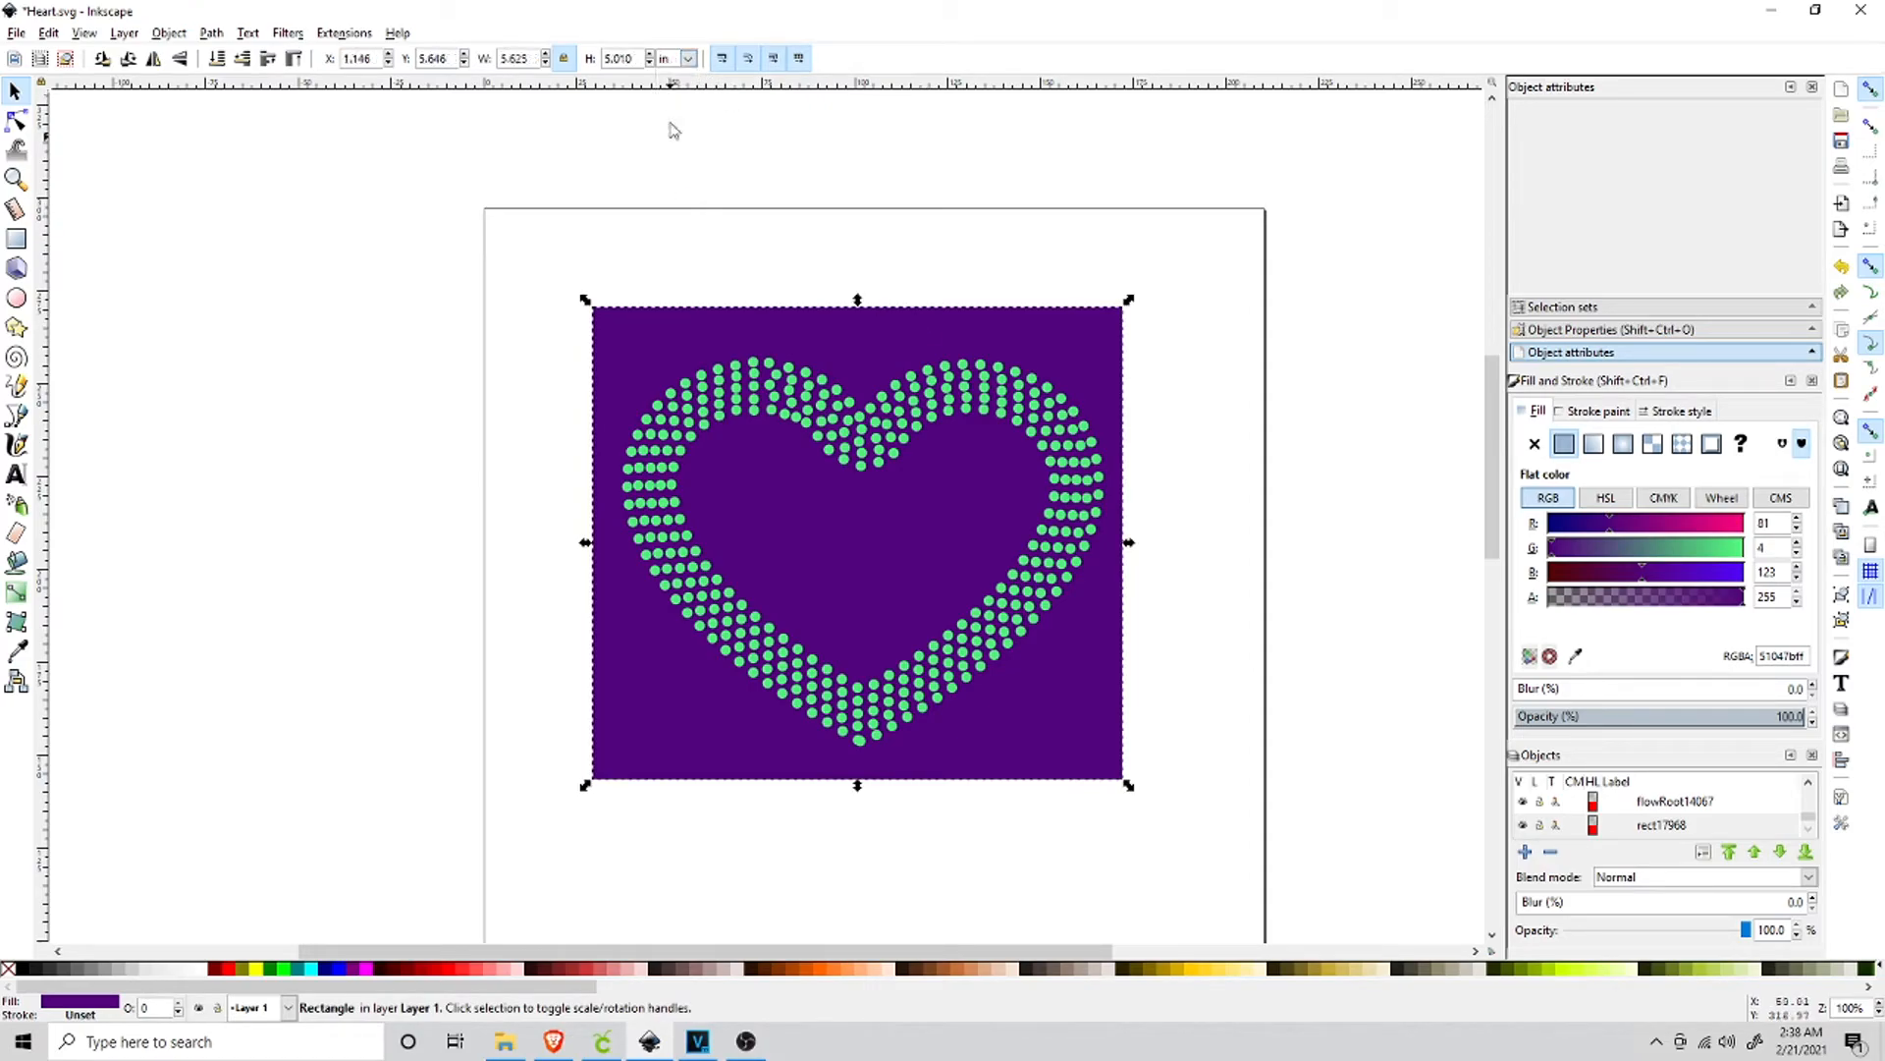
pyautogui.doubleClick(522, 59)
pyautogui.press('Tab')
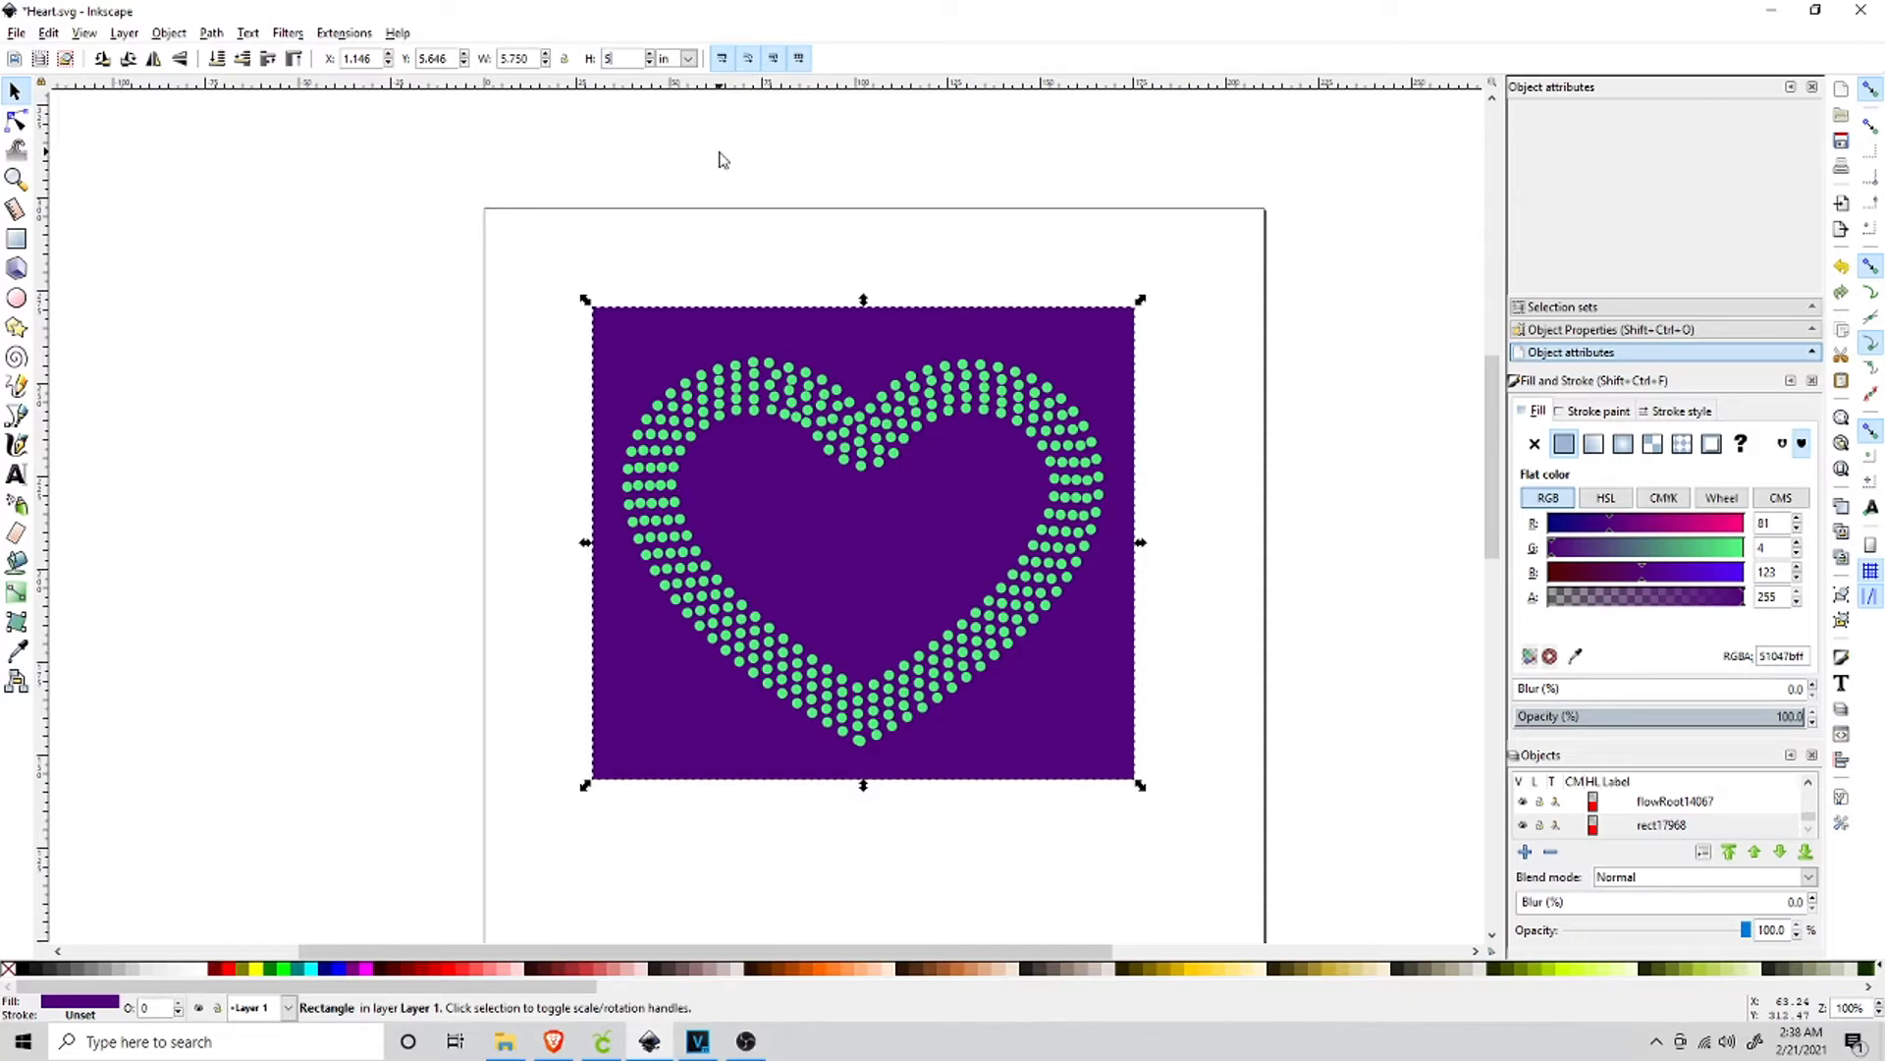
pyautogui.write('5')
pyautogui.press('Return')
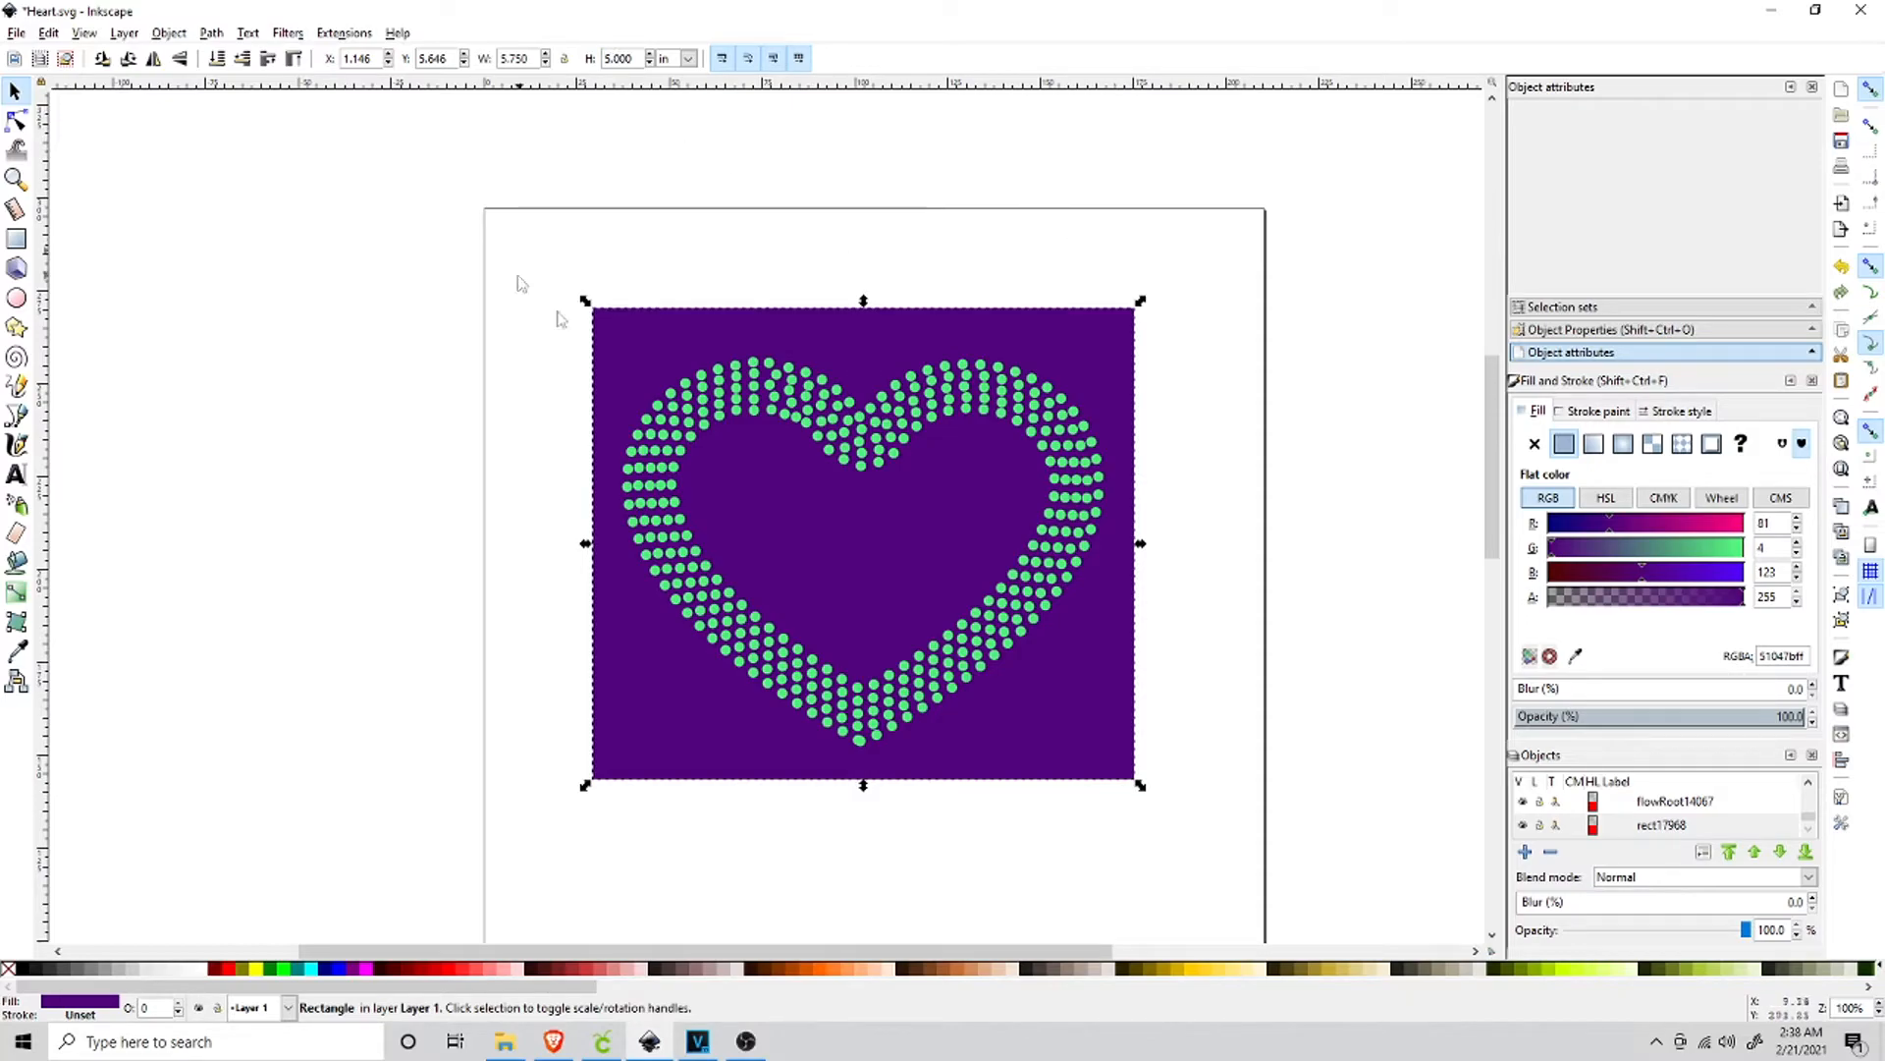
pyautogui.click(786, 228)
pyautogui.moveTo(885, 332); pyautogui.dragTo(877, 327)
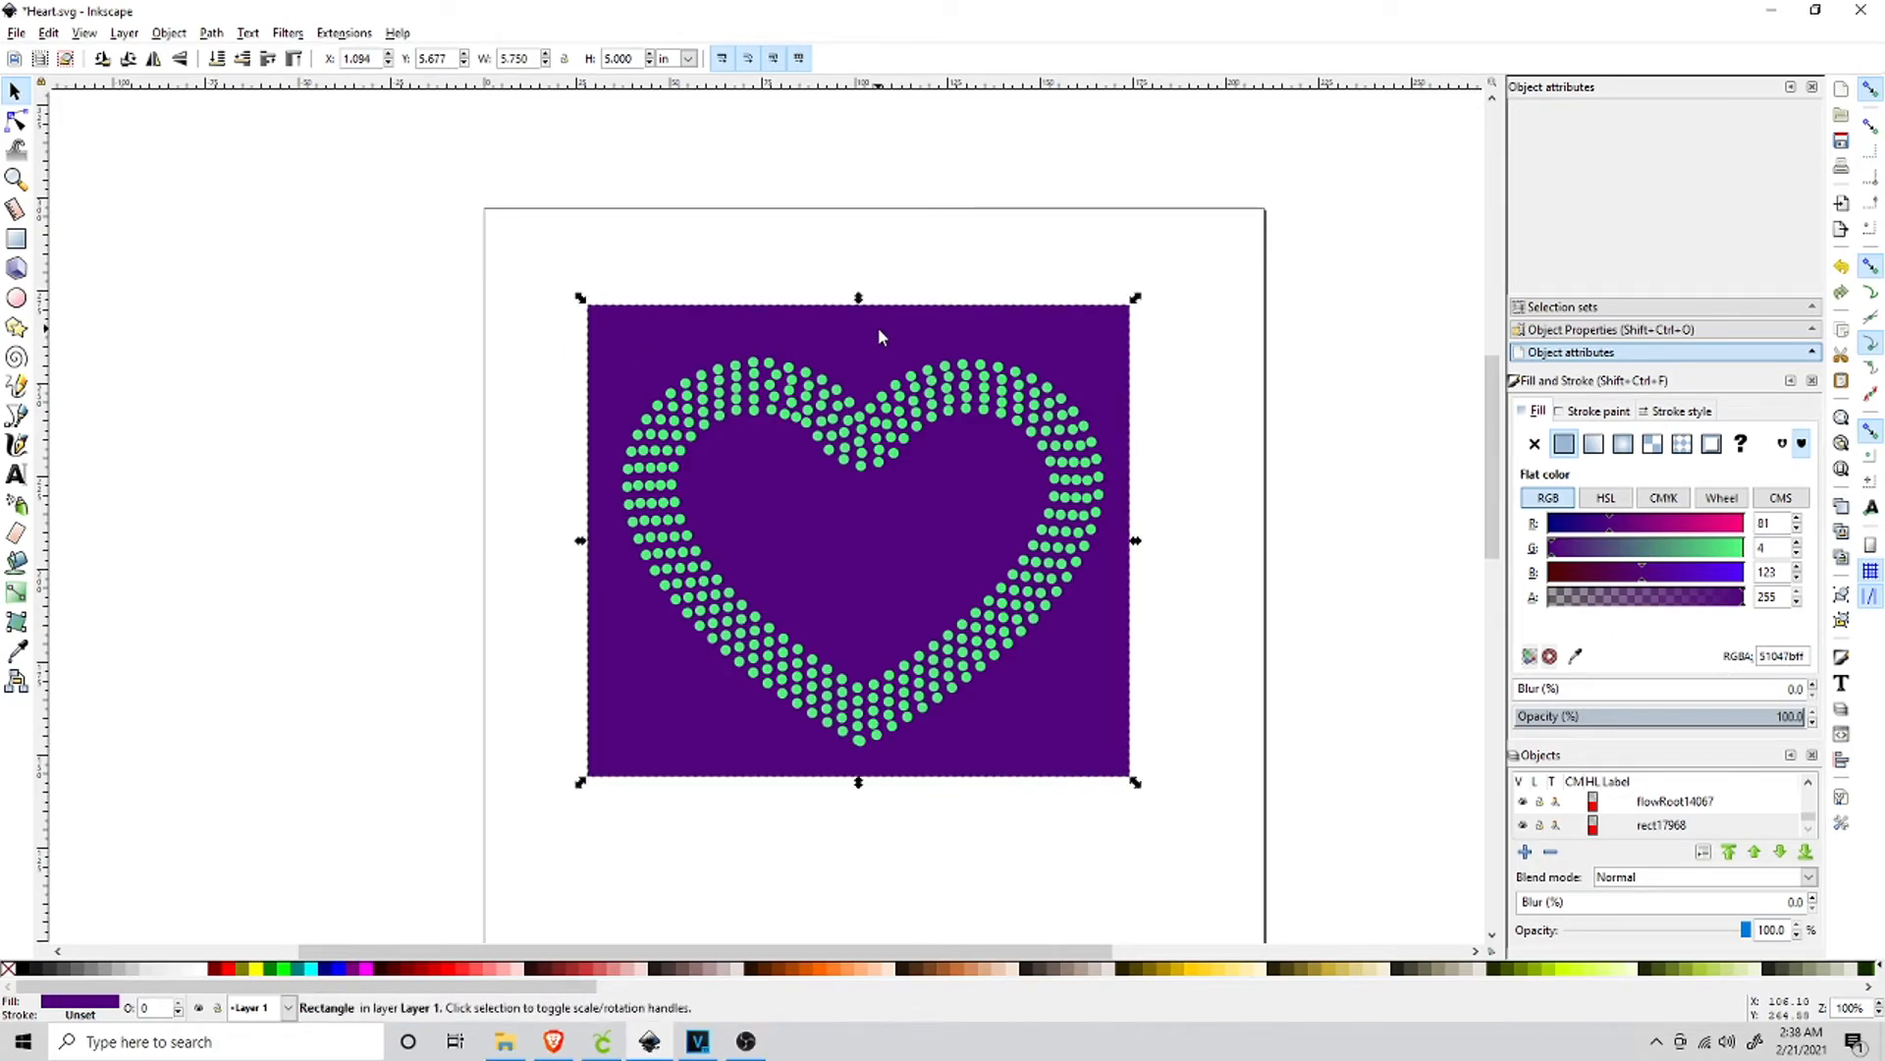
pyautogui.click(390, 281)
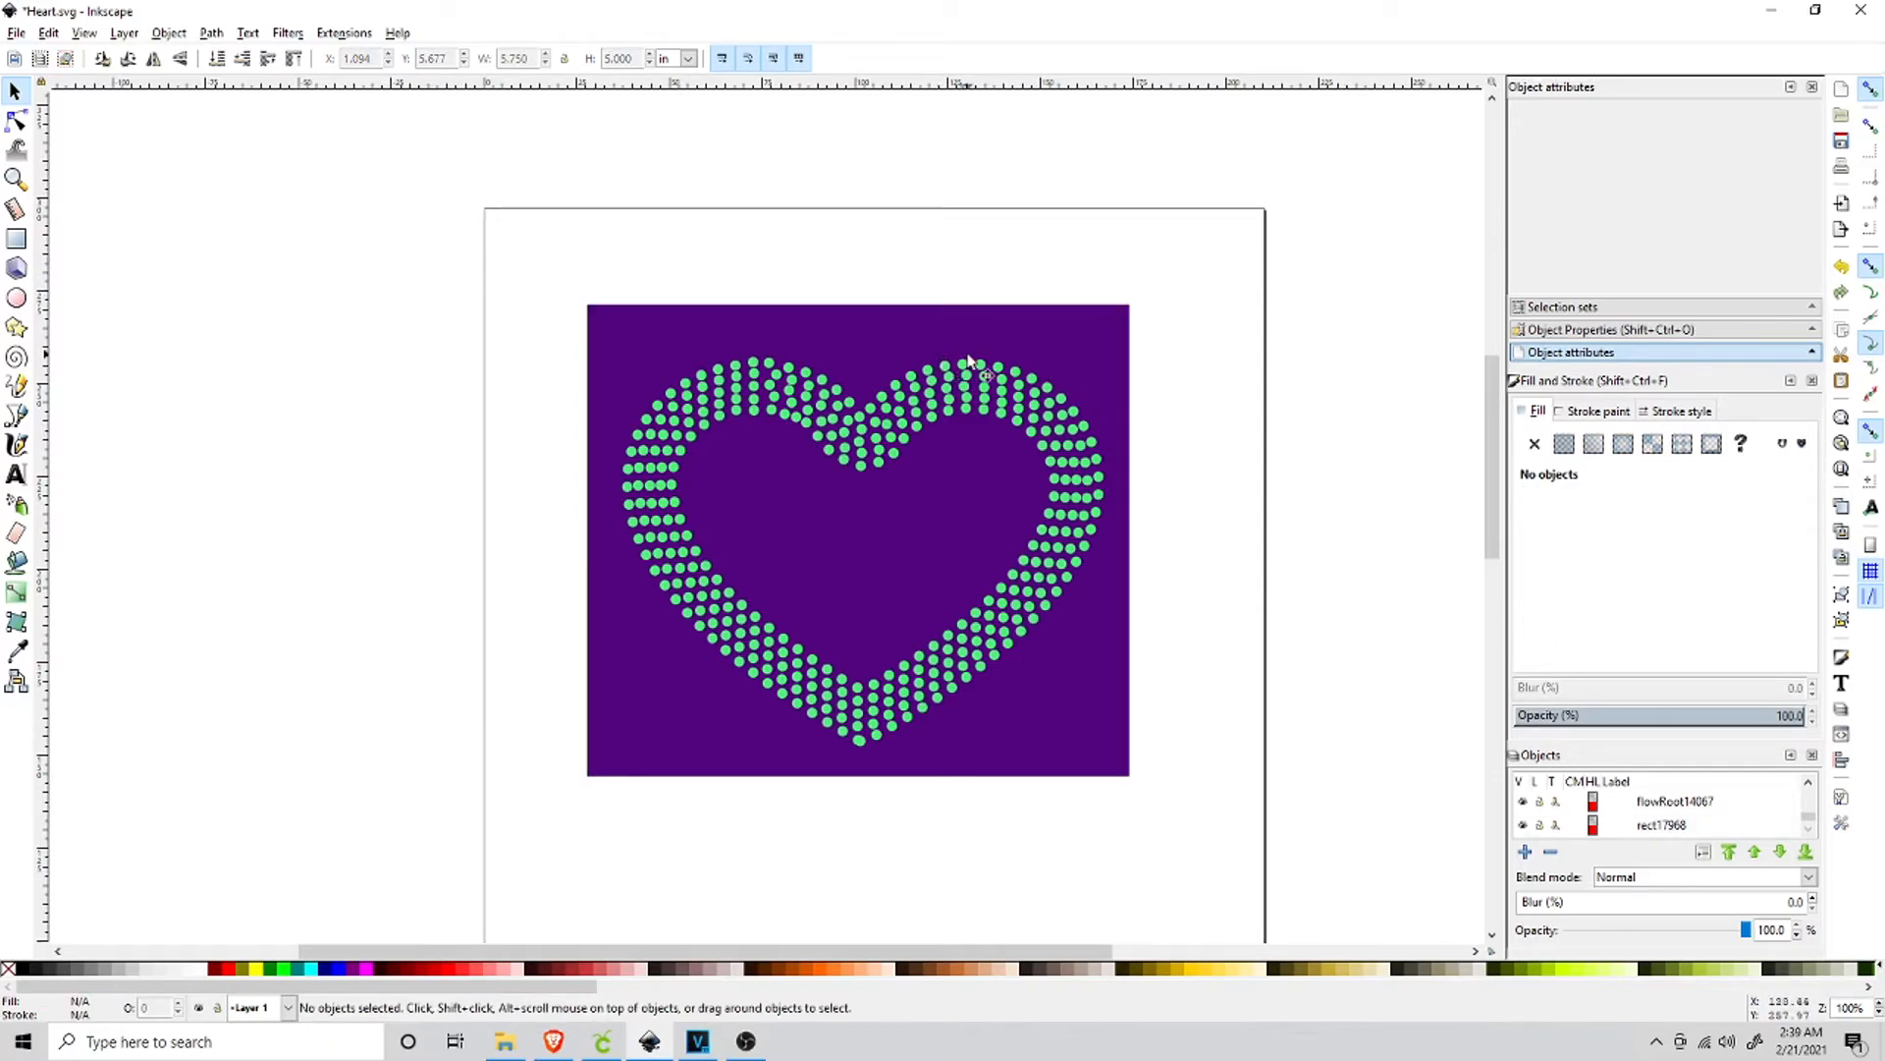
# Move the purple rectangle off to the side of the heart, clear of all the circles.
pyautogui.moveTo(837, 324); pyautogui.dragTo(1326, 343)
pyautogui.moveTo(1170, 387)
pyautogui.mouseDown()
pyautogui.moveTo(1248, 351)
pyautogui.moveTo(1234, 340)
pyautogui.mouseUp()
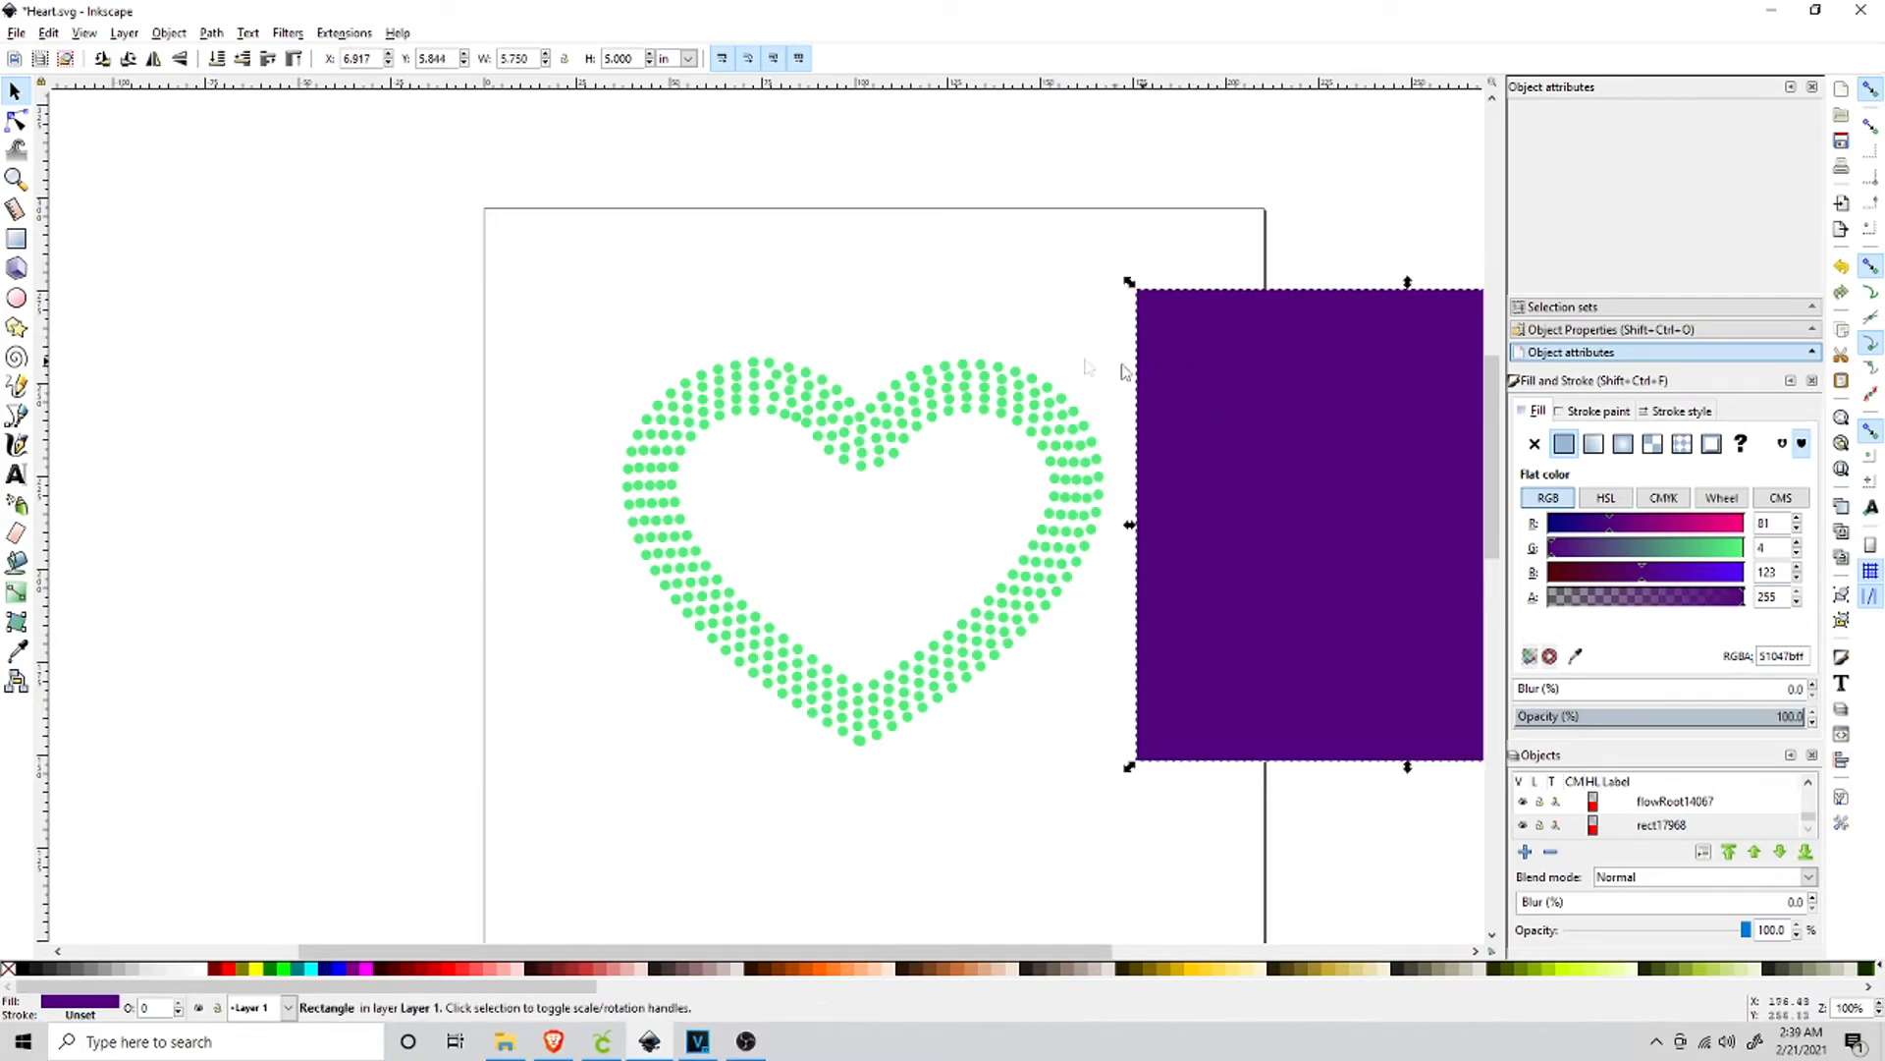
pyautogui.click(273, 243)
# Union the heart's circles into a single path and move the merged heart away from the purple rectangle.
pyautogui.moveTo(475, 194)
pyautogui.mouseDown()
pyautogui.moveTo(763, 674)
pyautogui.moveTo(1109, 801)
pyautogui.moveTo(1109, 818)
pyautogui.mouseUp()
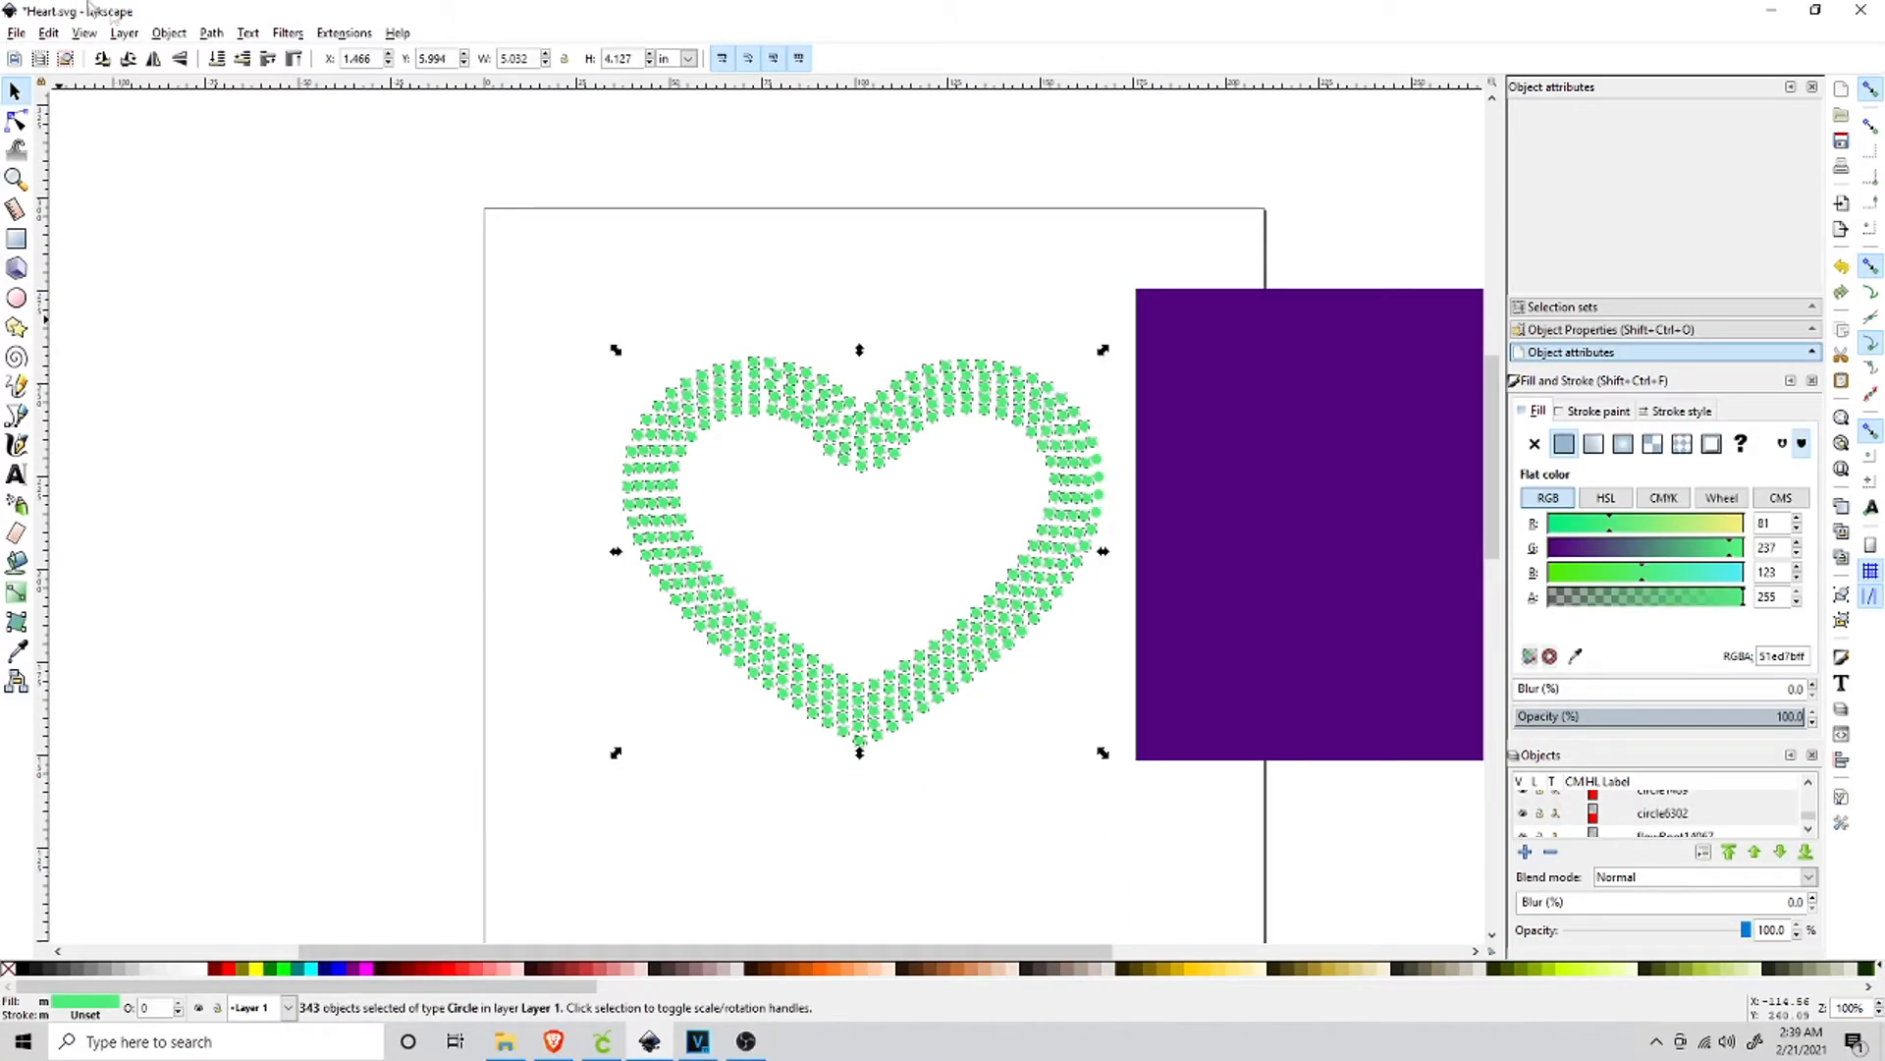
pyautogui.click(211, 35)
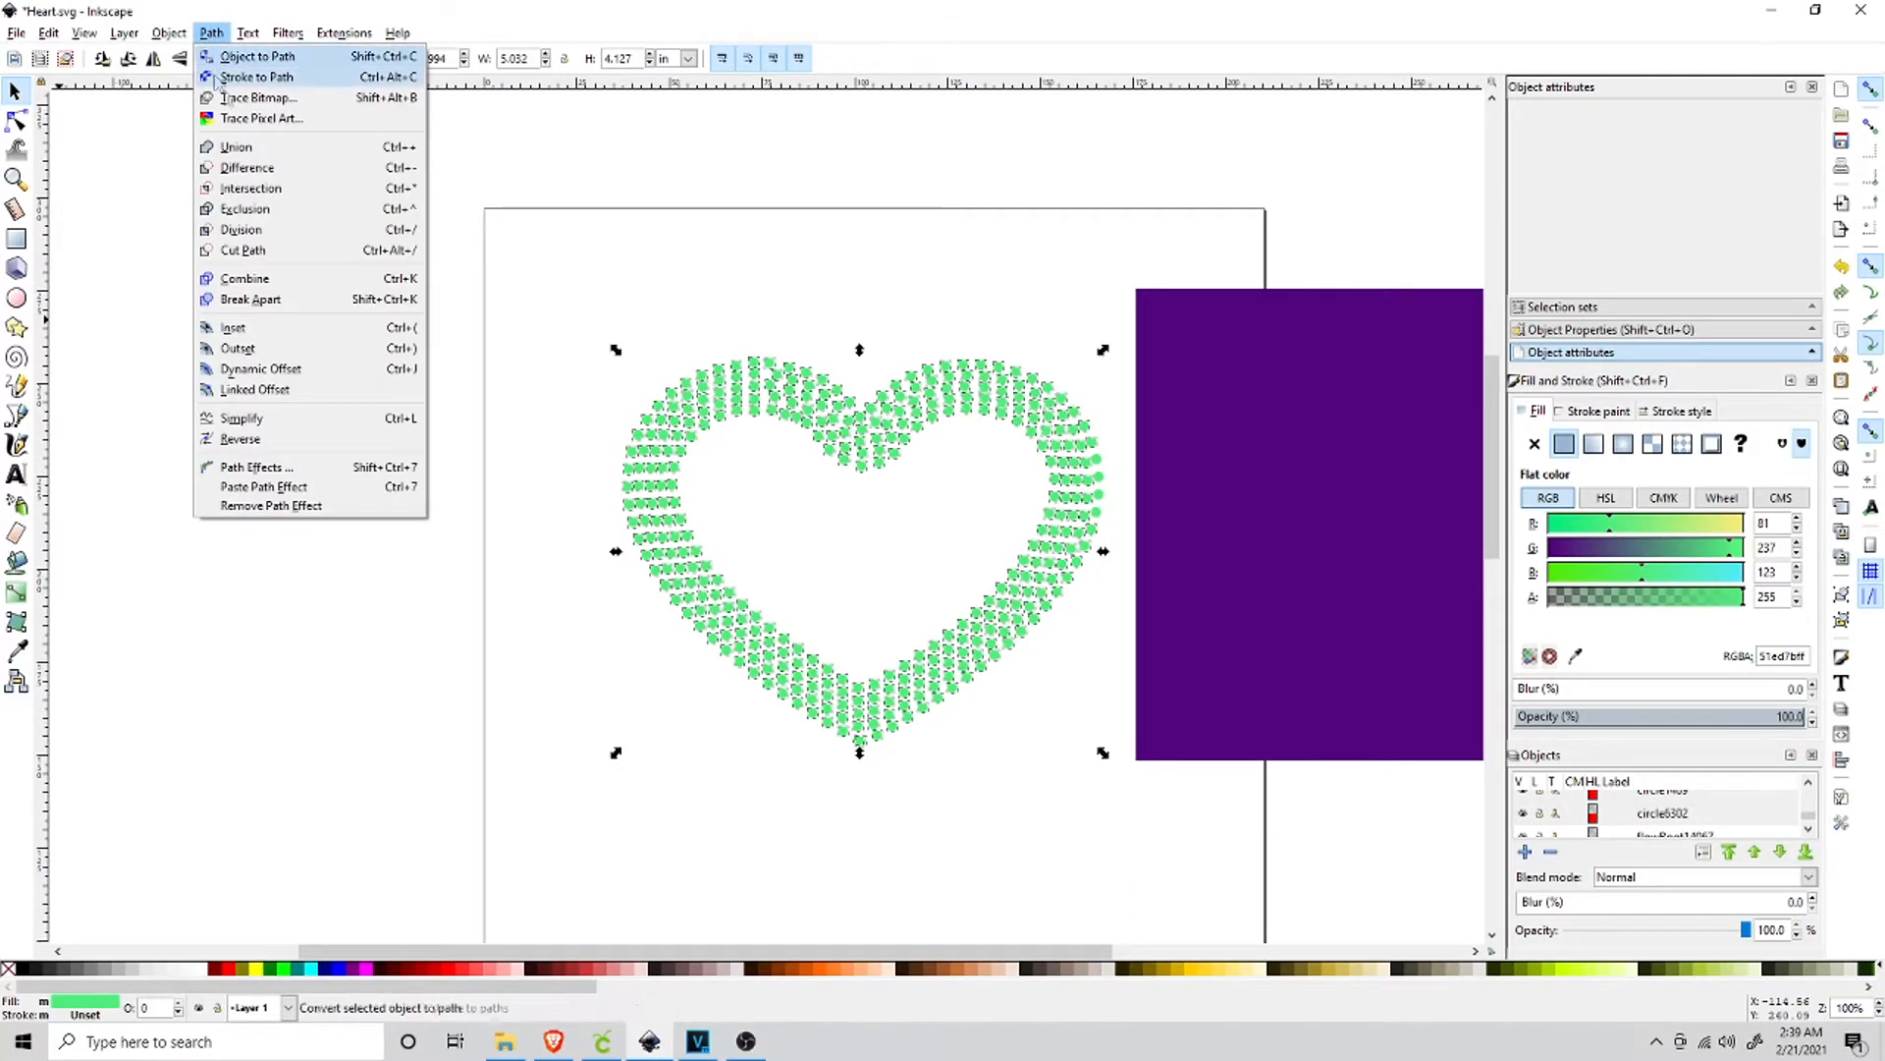
pyautogui.click(245, 147)
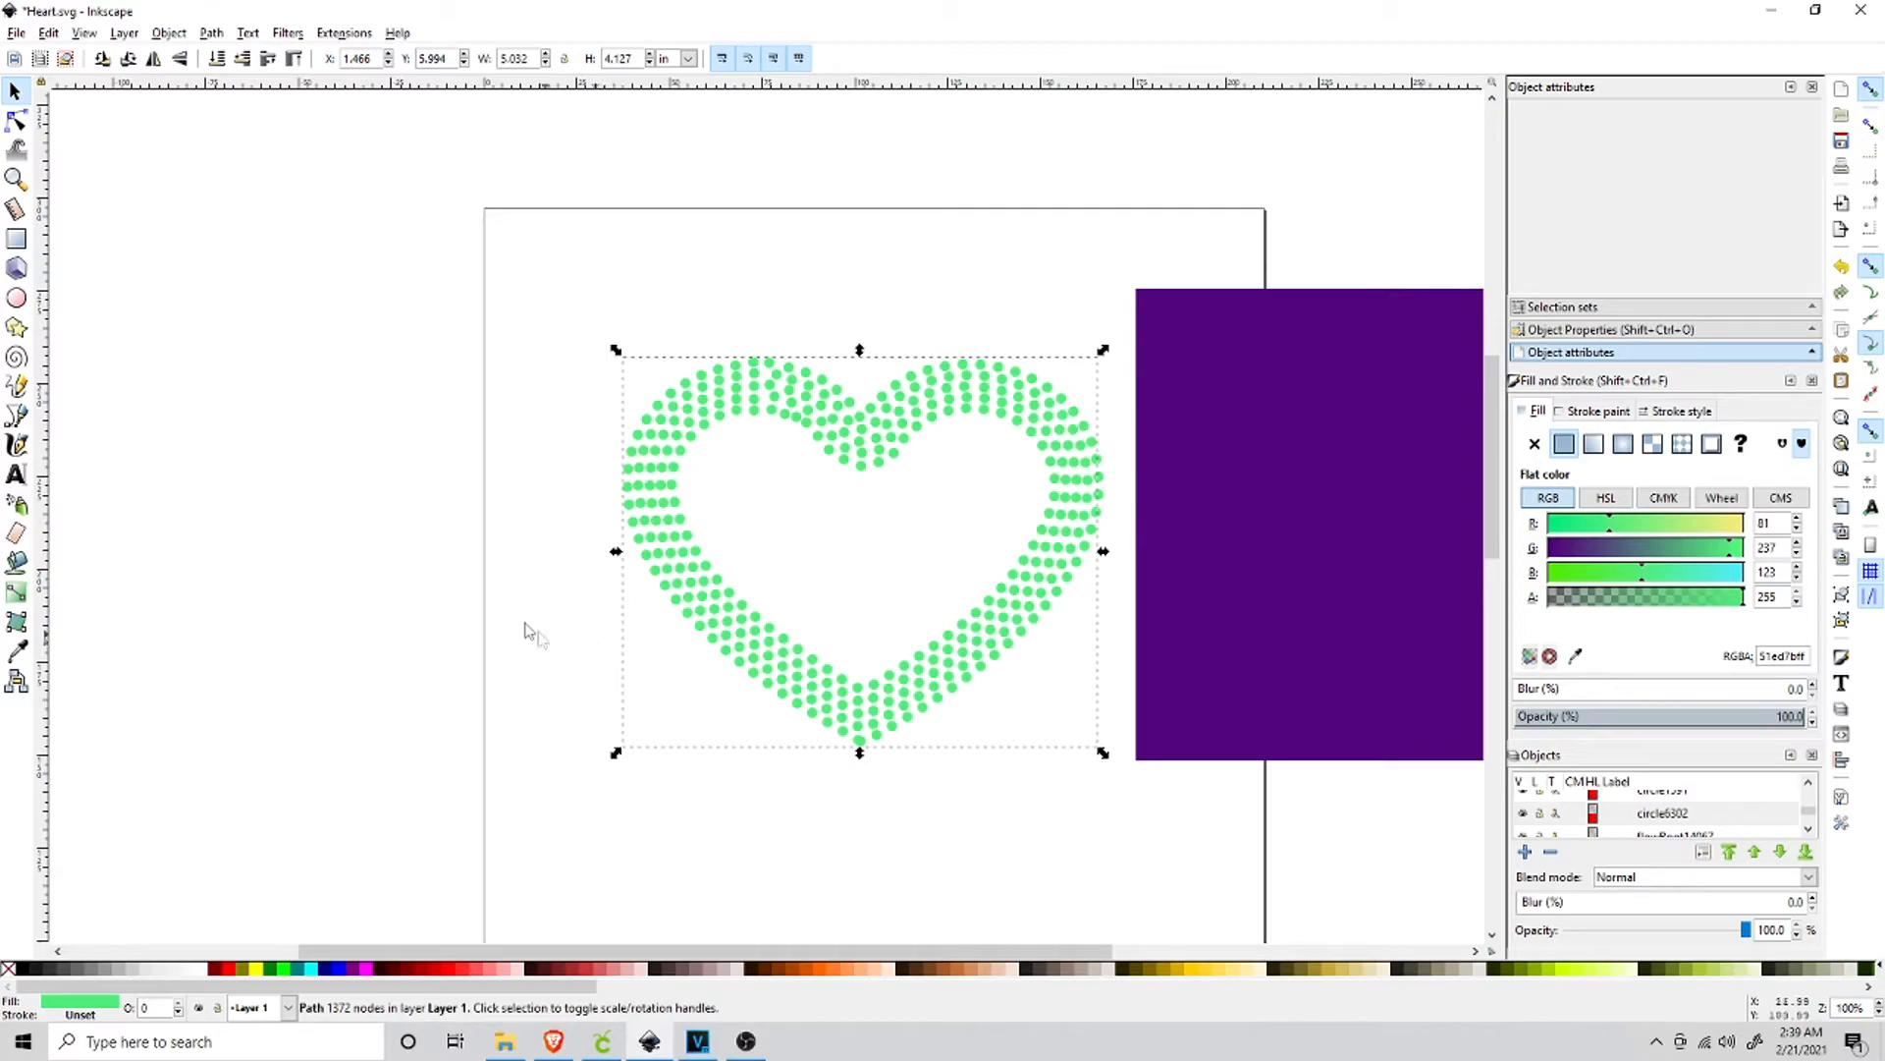
pyautogui.moveTo(807, 424); pyautogui.dragTo(658, 393)
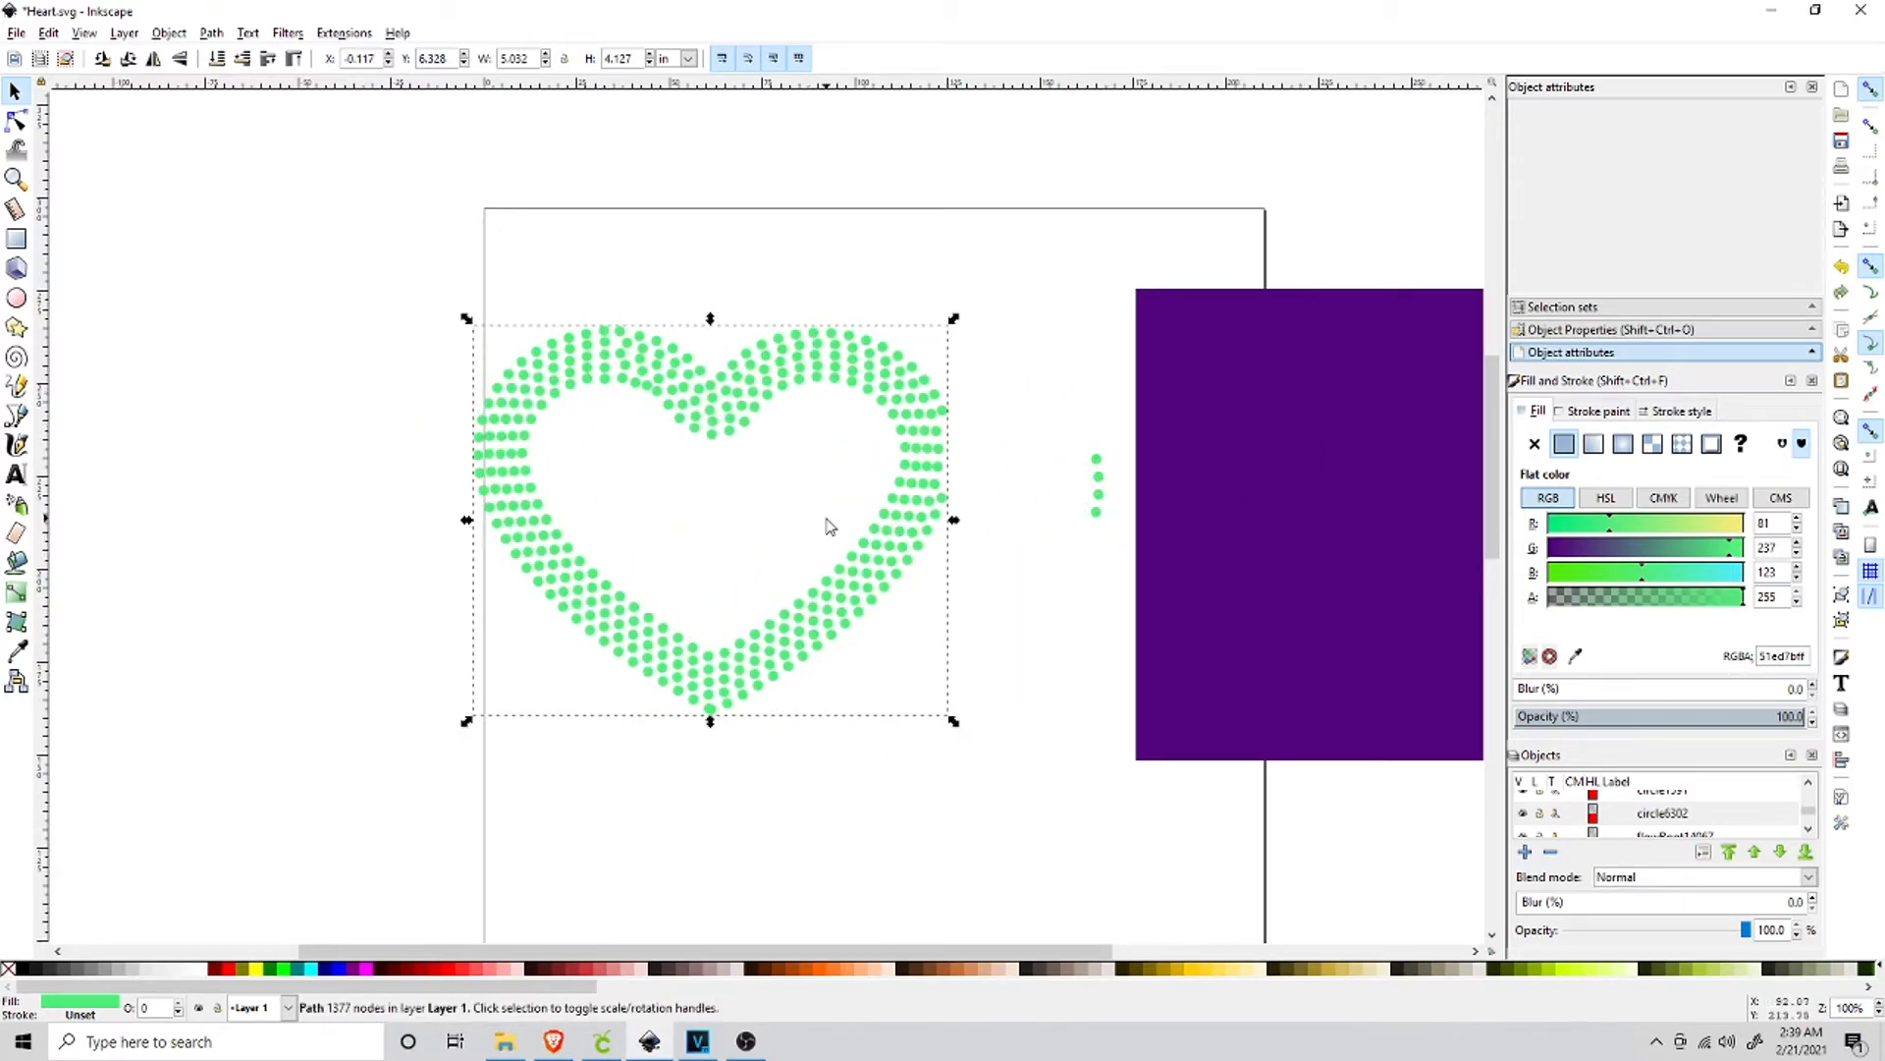
# Undo the merged heart's last move and union it with the leftover circles at its side into one path.
pyautogui.hotkey('ctrl', 'z')
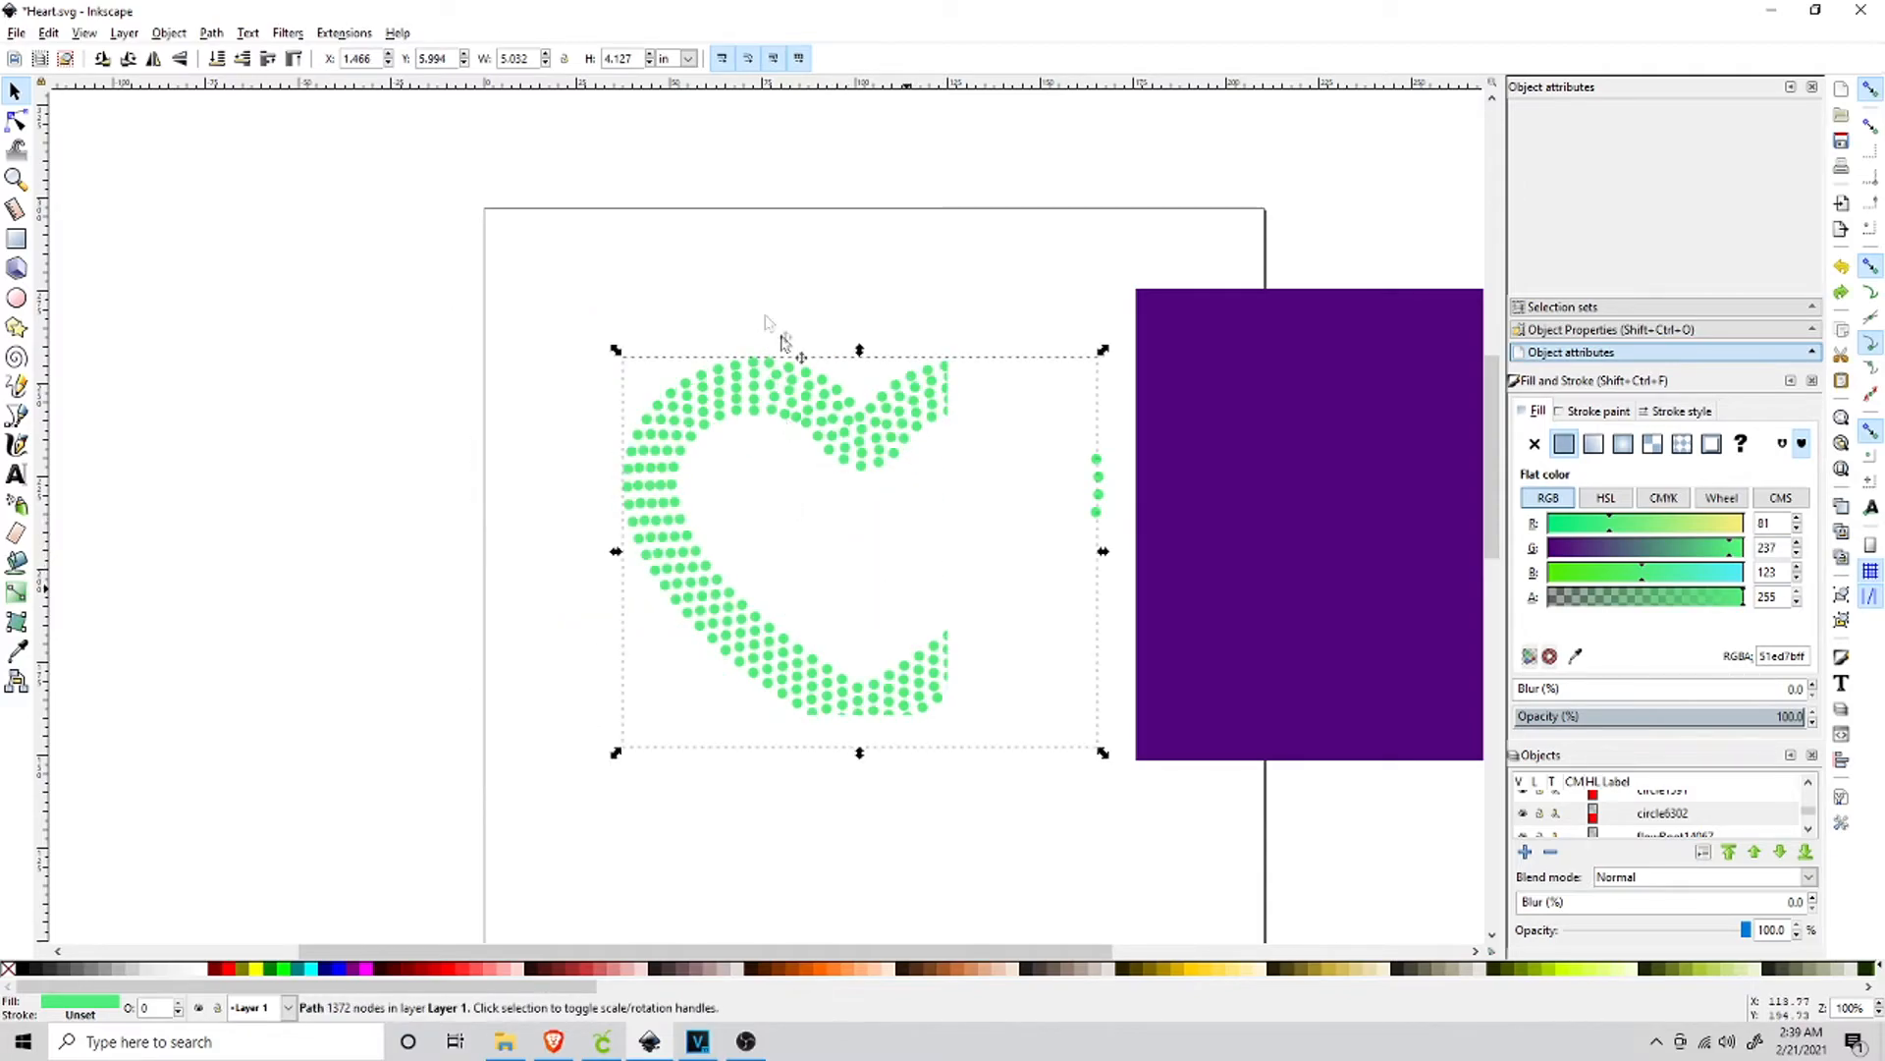
pyautogui.click(555, 245)
pyautogui.moveTo(561, 270)
pyautogui.mouseDown()
pyautogui.moveTo(989, 716)
pyautogui.moveTo(1107, 790)
pyautogui.mouseUp()
pyautogui.click(686, 334)
pyautogui.moveTo(532, 252)
pyautogui.mouseDown()
pyautogui.moveTo(884, 578)
pyautogui.moveTo(1129, 758)
pyautogui.moveTo(1124, 809)
pyautogui.mouseUp()
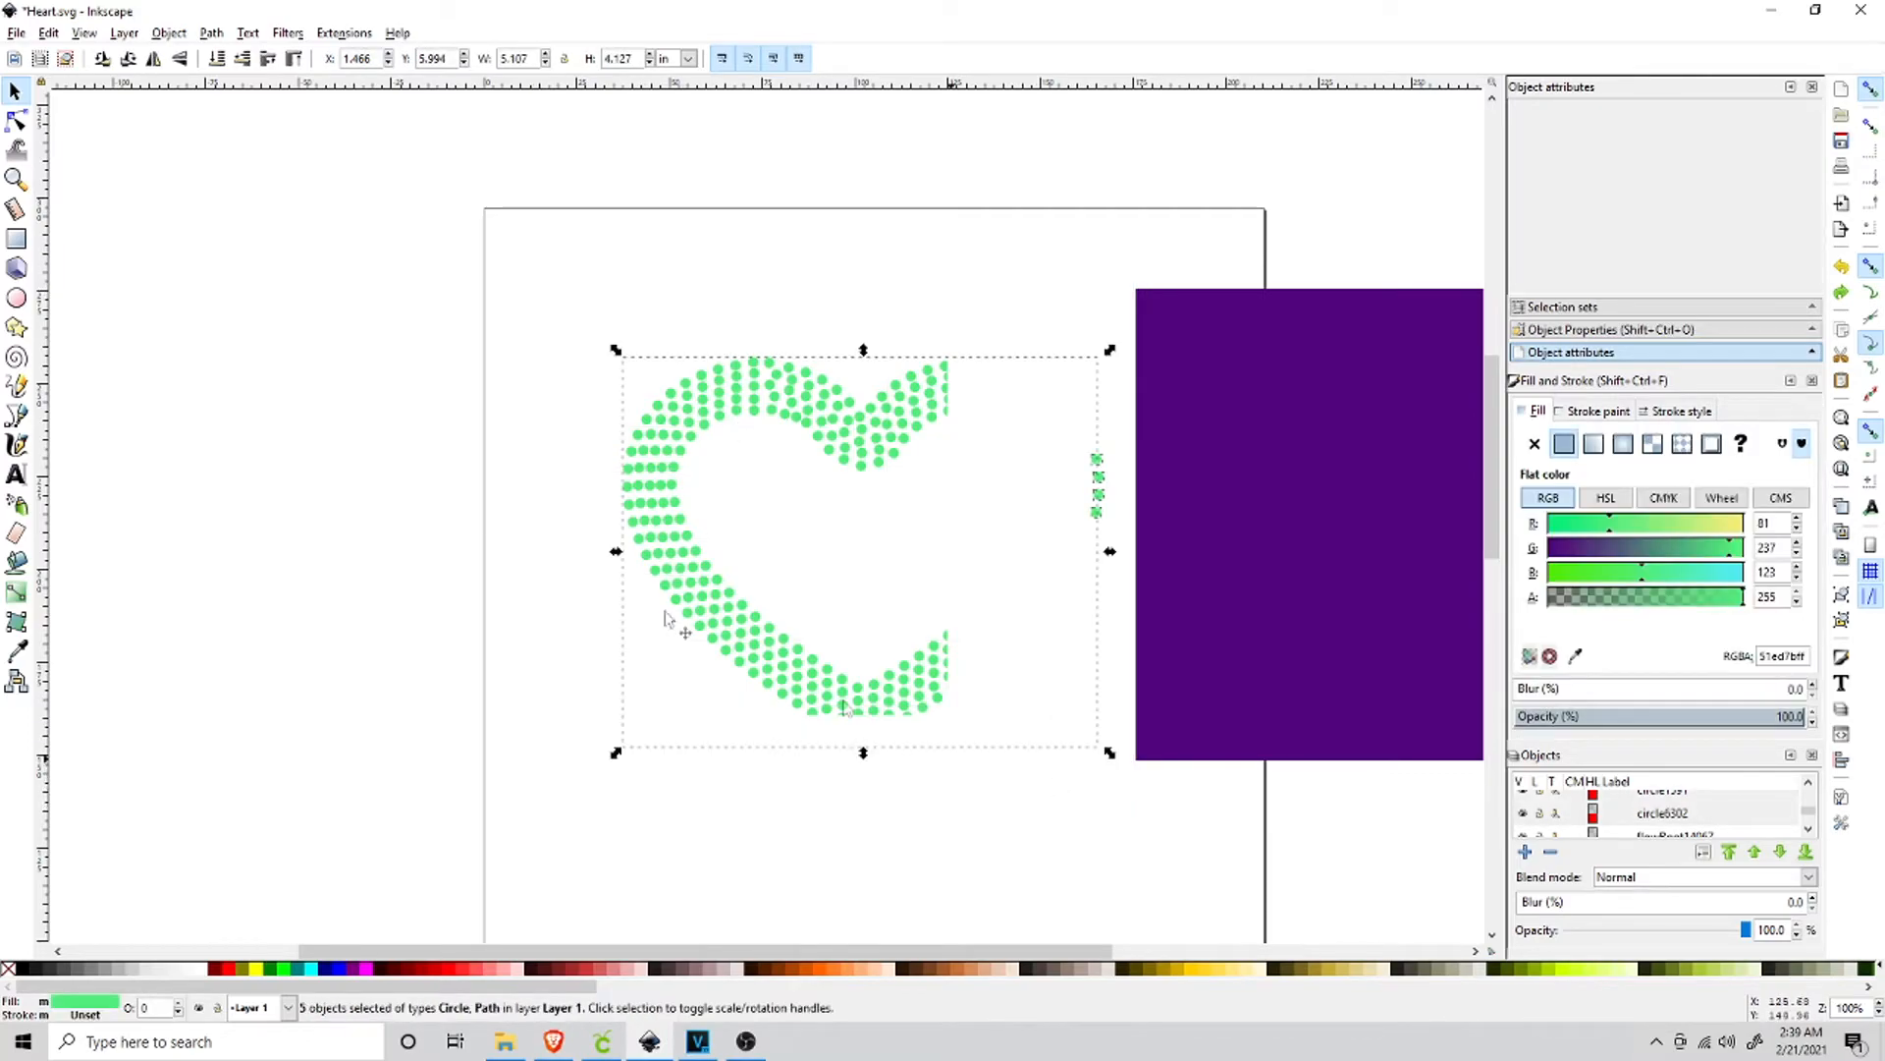
pyautogui.click(211, 34)
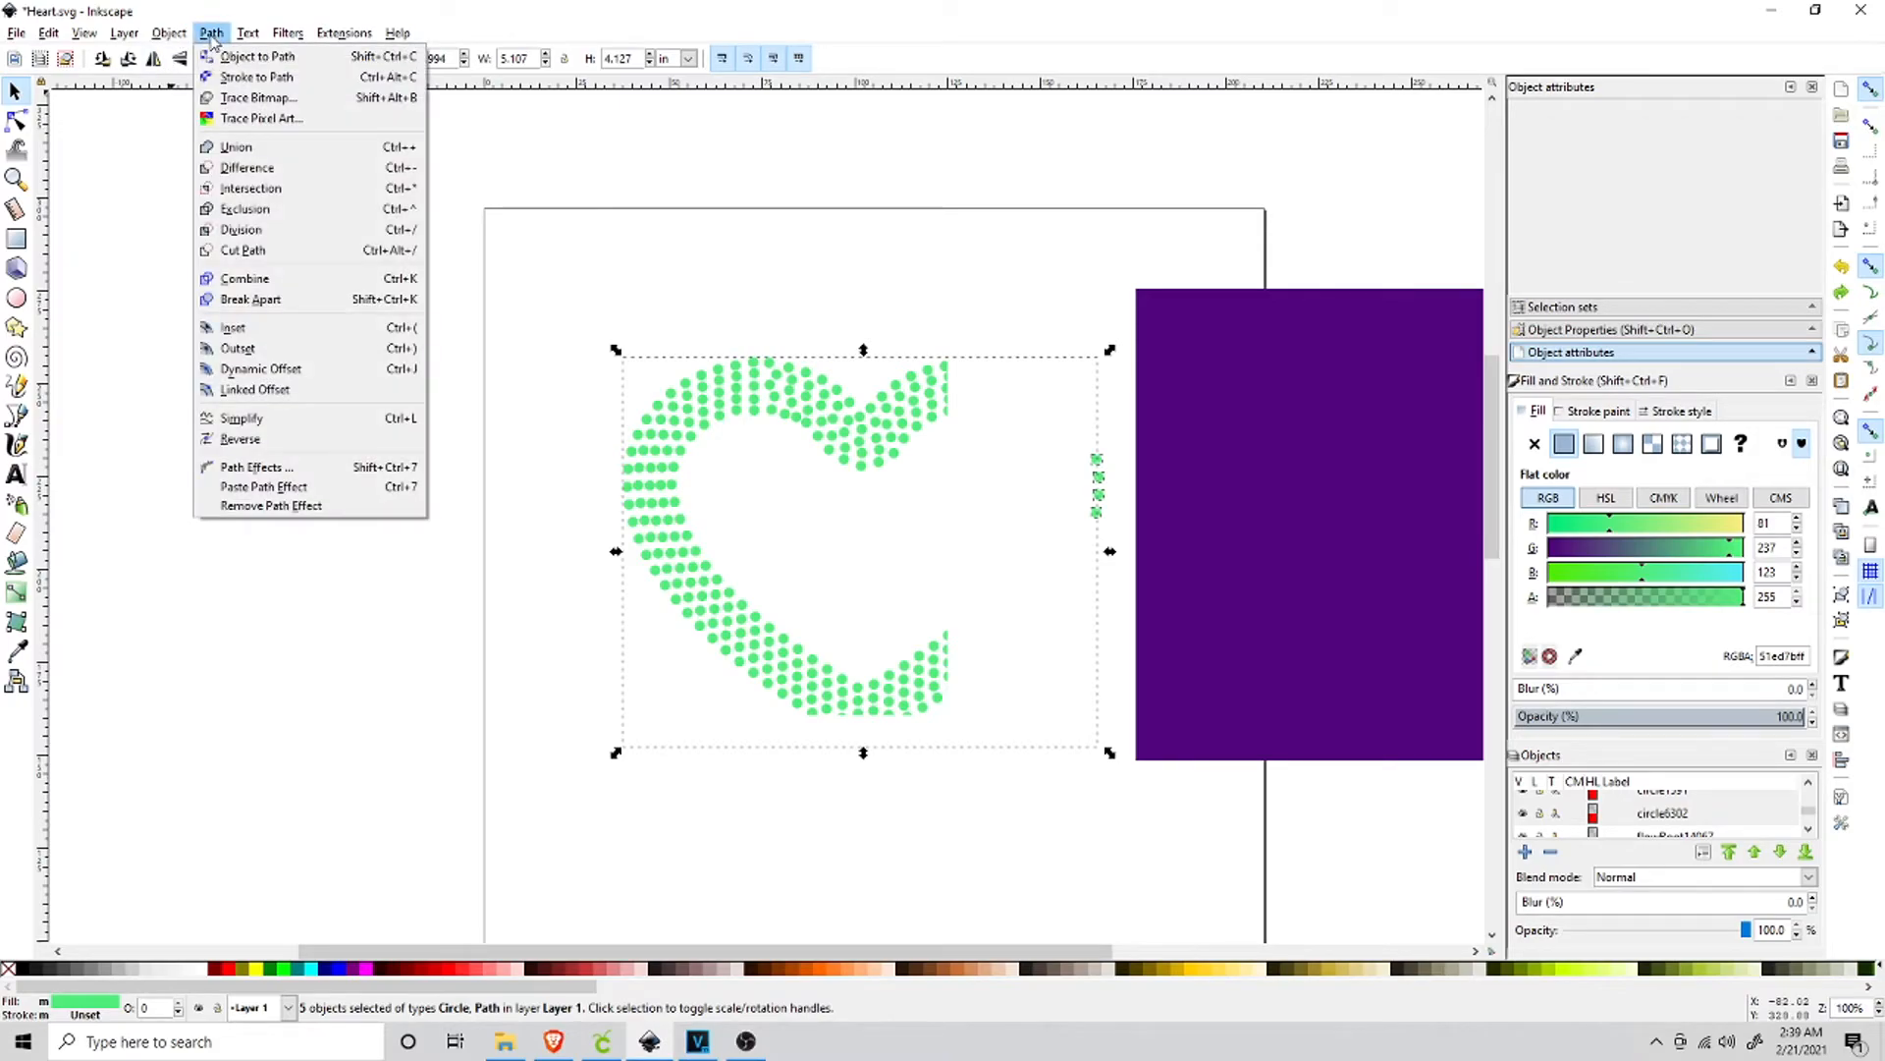
pyautogui.click(240, 148)
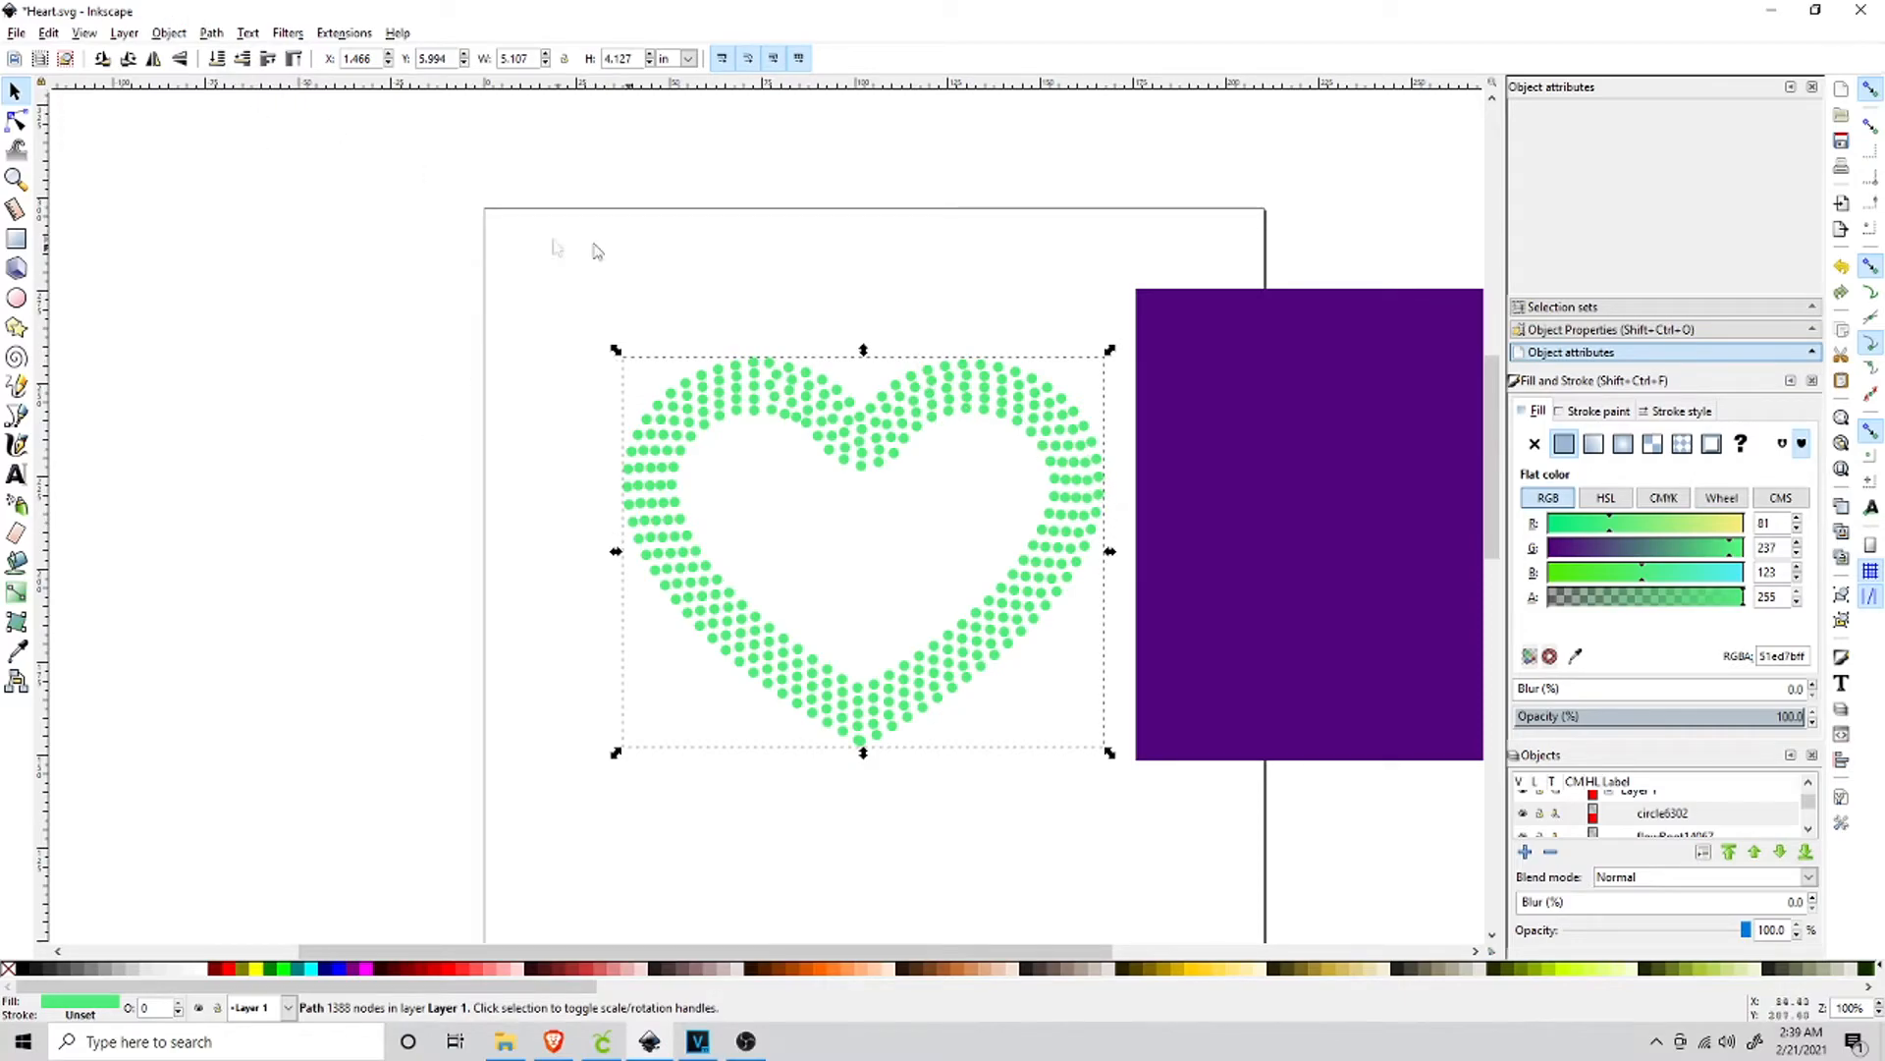
# Shift the completed heart path slightly and place the purple rectangle behind it, centred on the heart.
pyautogui.click(553, 244)
pyautogui.click(837, 453)
pyautogui.moveTo(903, 440); pyautogui.dragTo(872, 438)
pyautogui.moveTo(1252, 457); pyautogui.dragTo(672, 468)
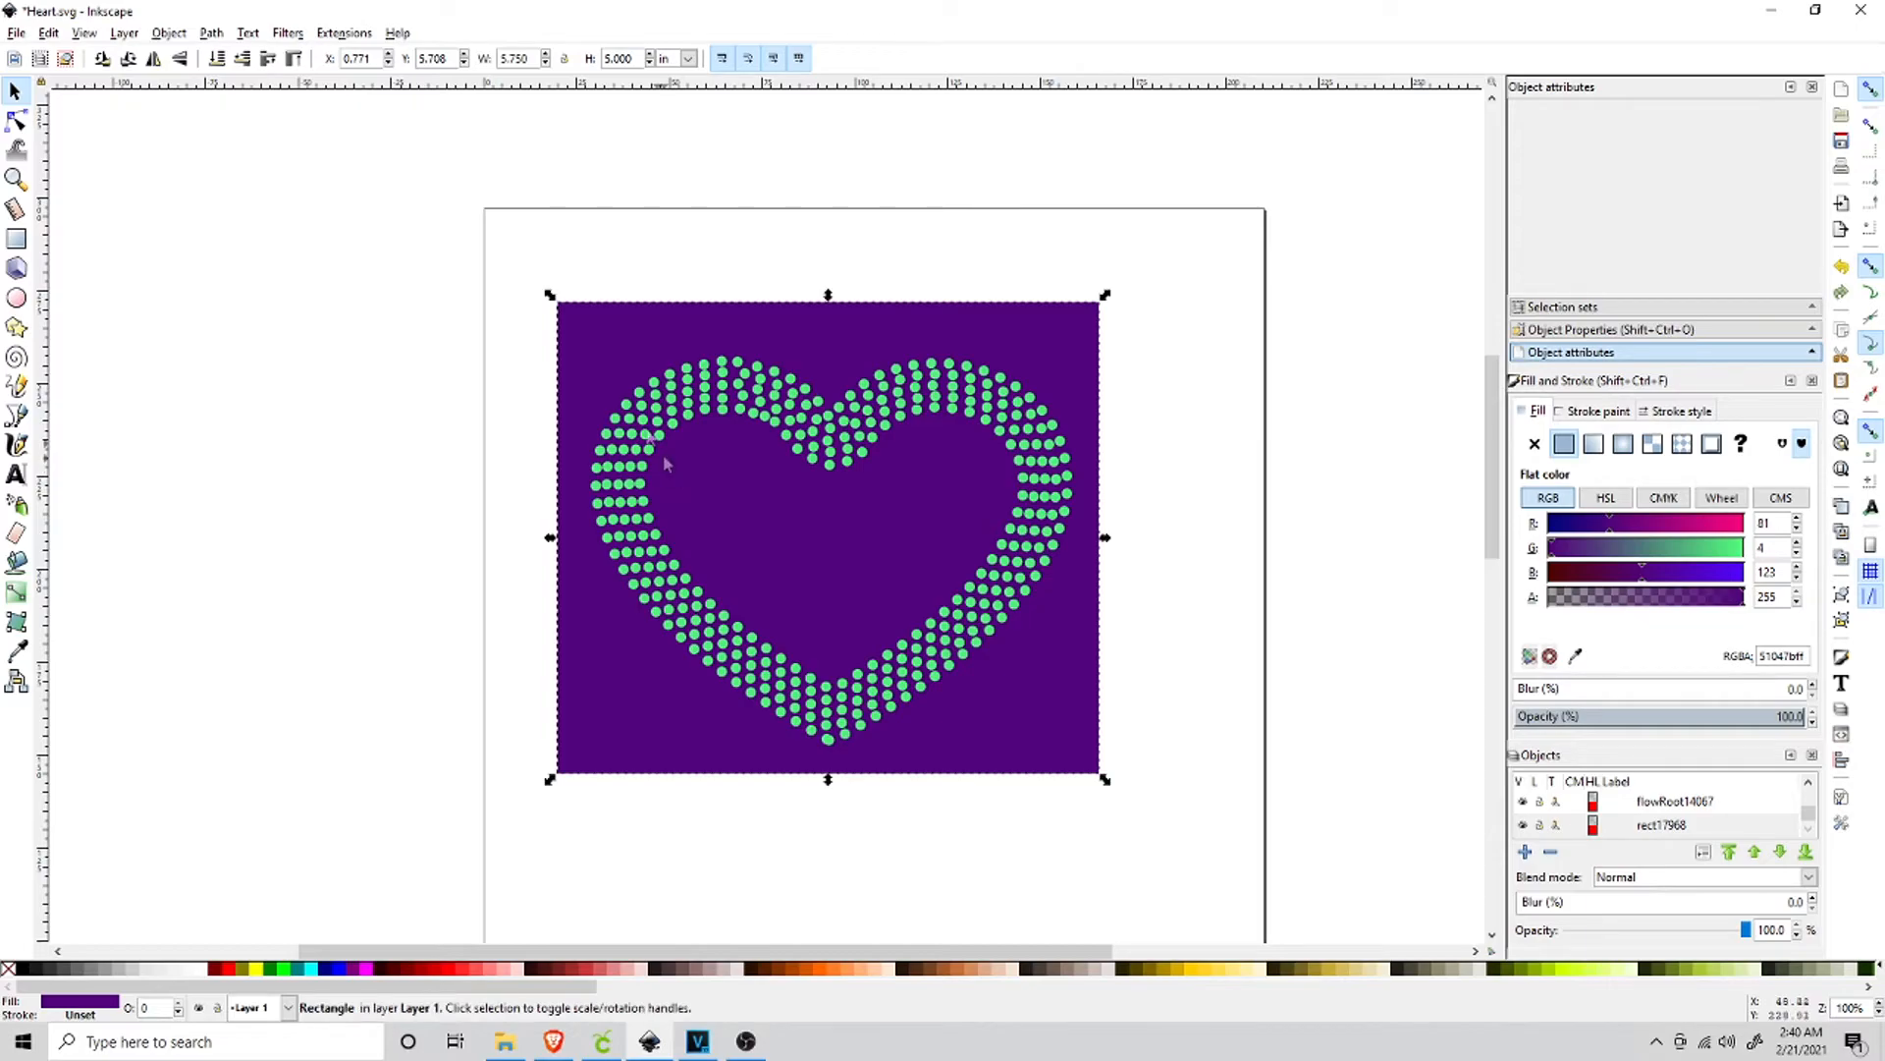
# Subtract the heart path from the purple rectangle with Difference and move the perforated rectangle slightly on the page.
pyautogui.moveTo(520, 256); pyautogui.dragTo(1153, 917)
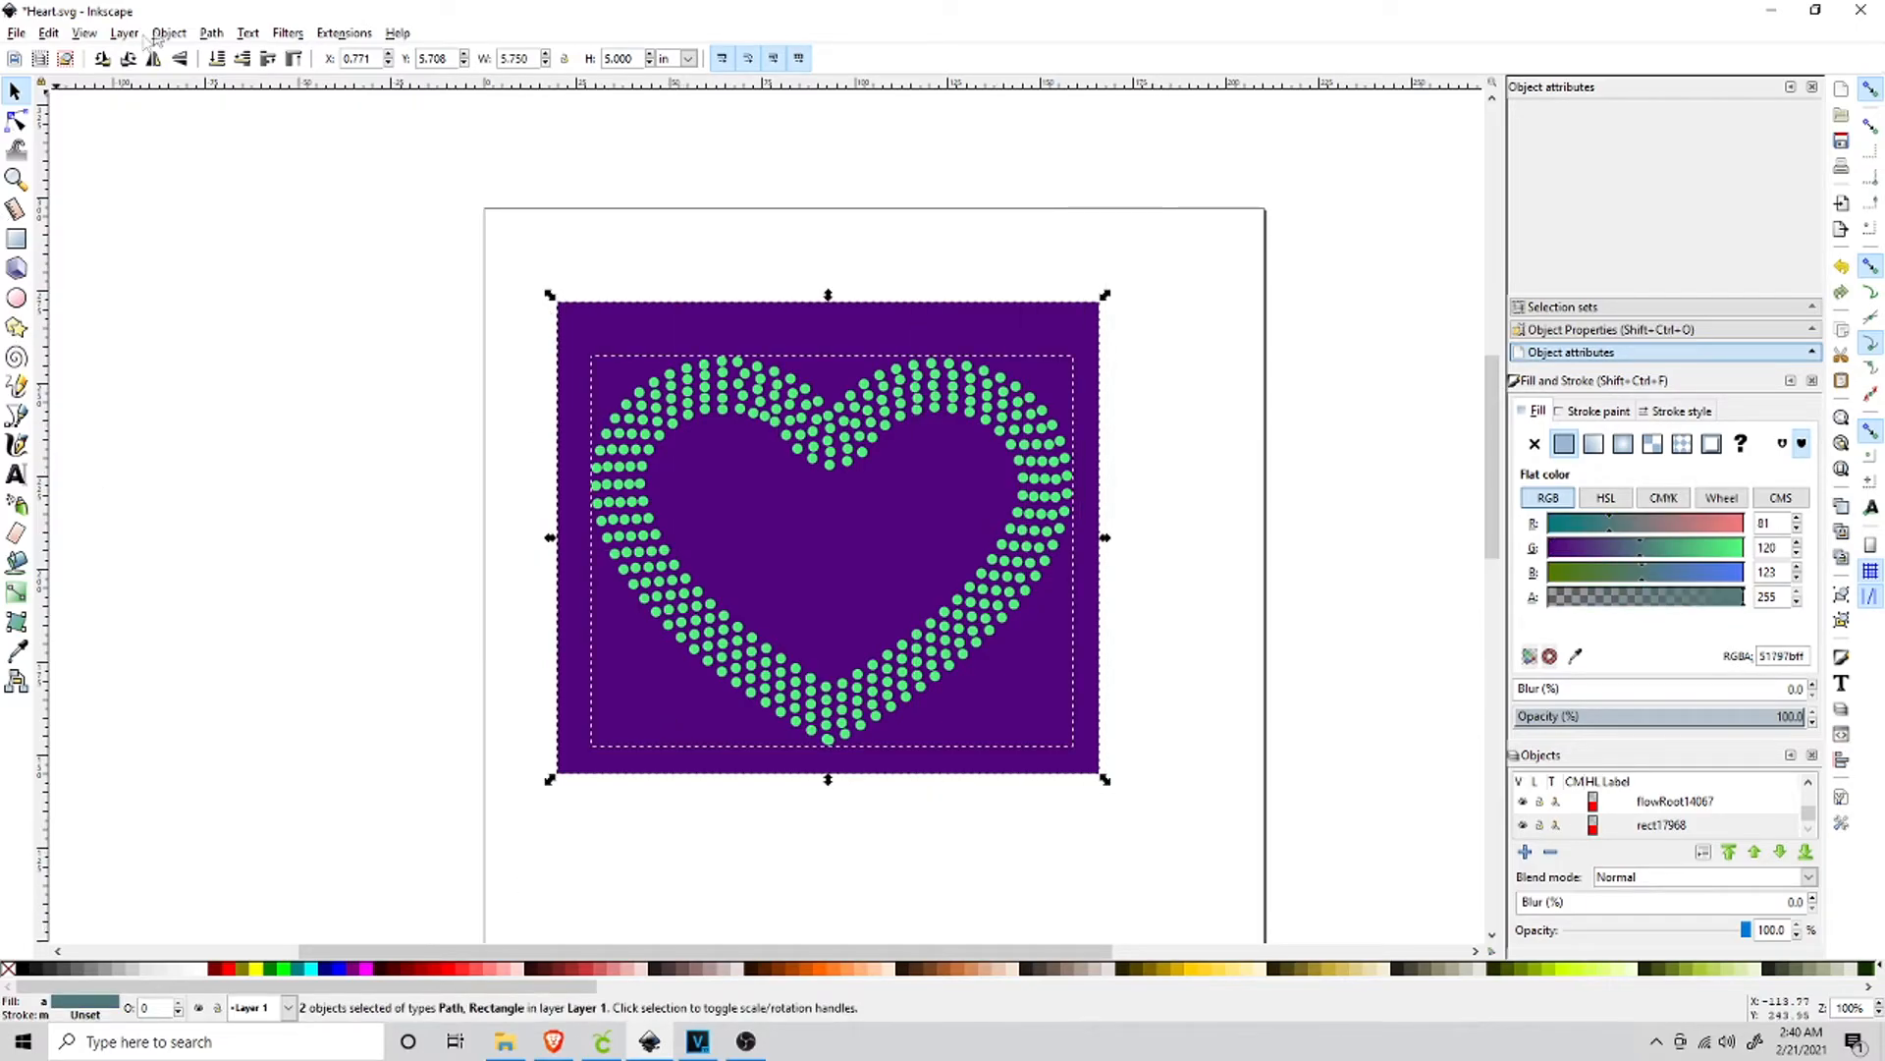
pyautogui.click(204, 34)
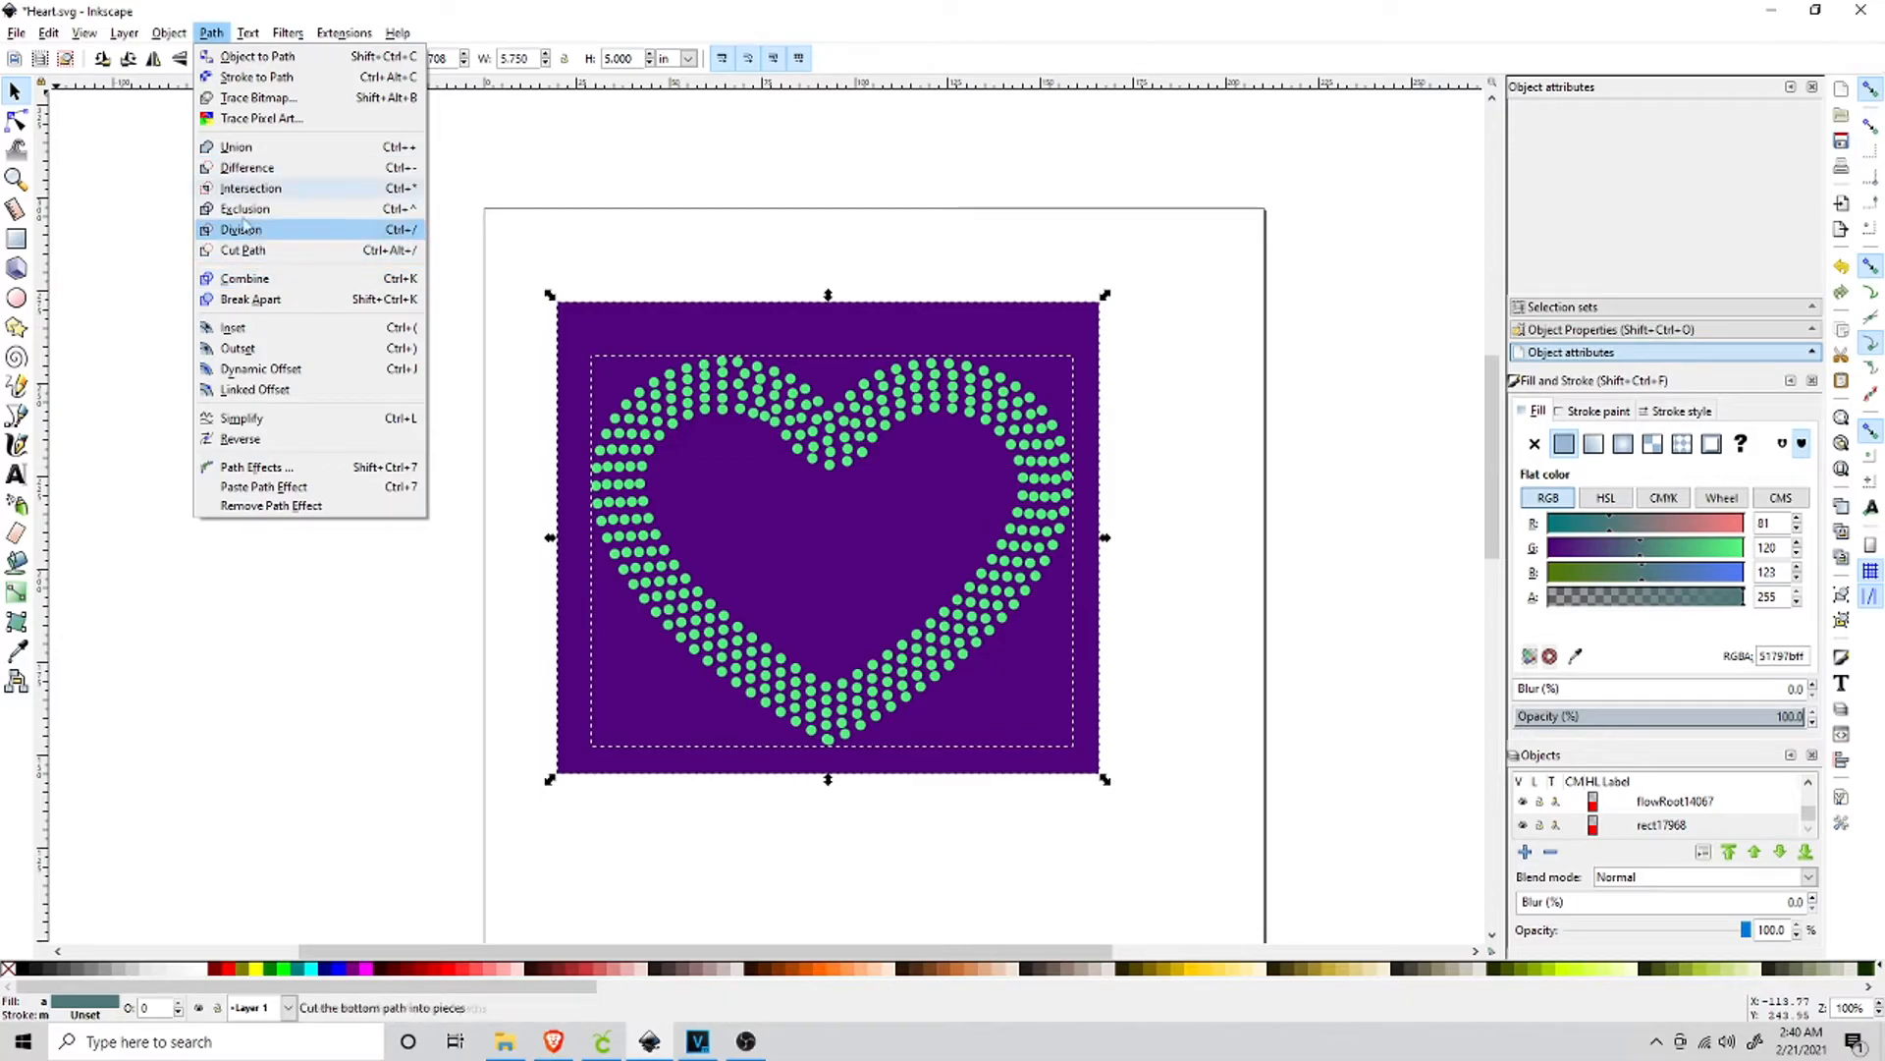
pyautogui.click(267, 169)
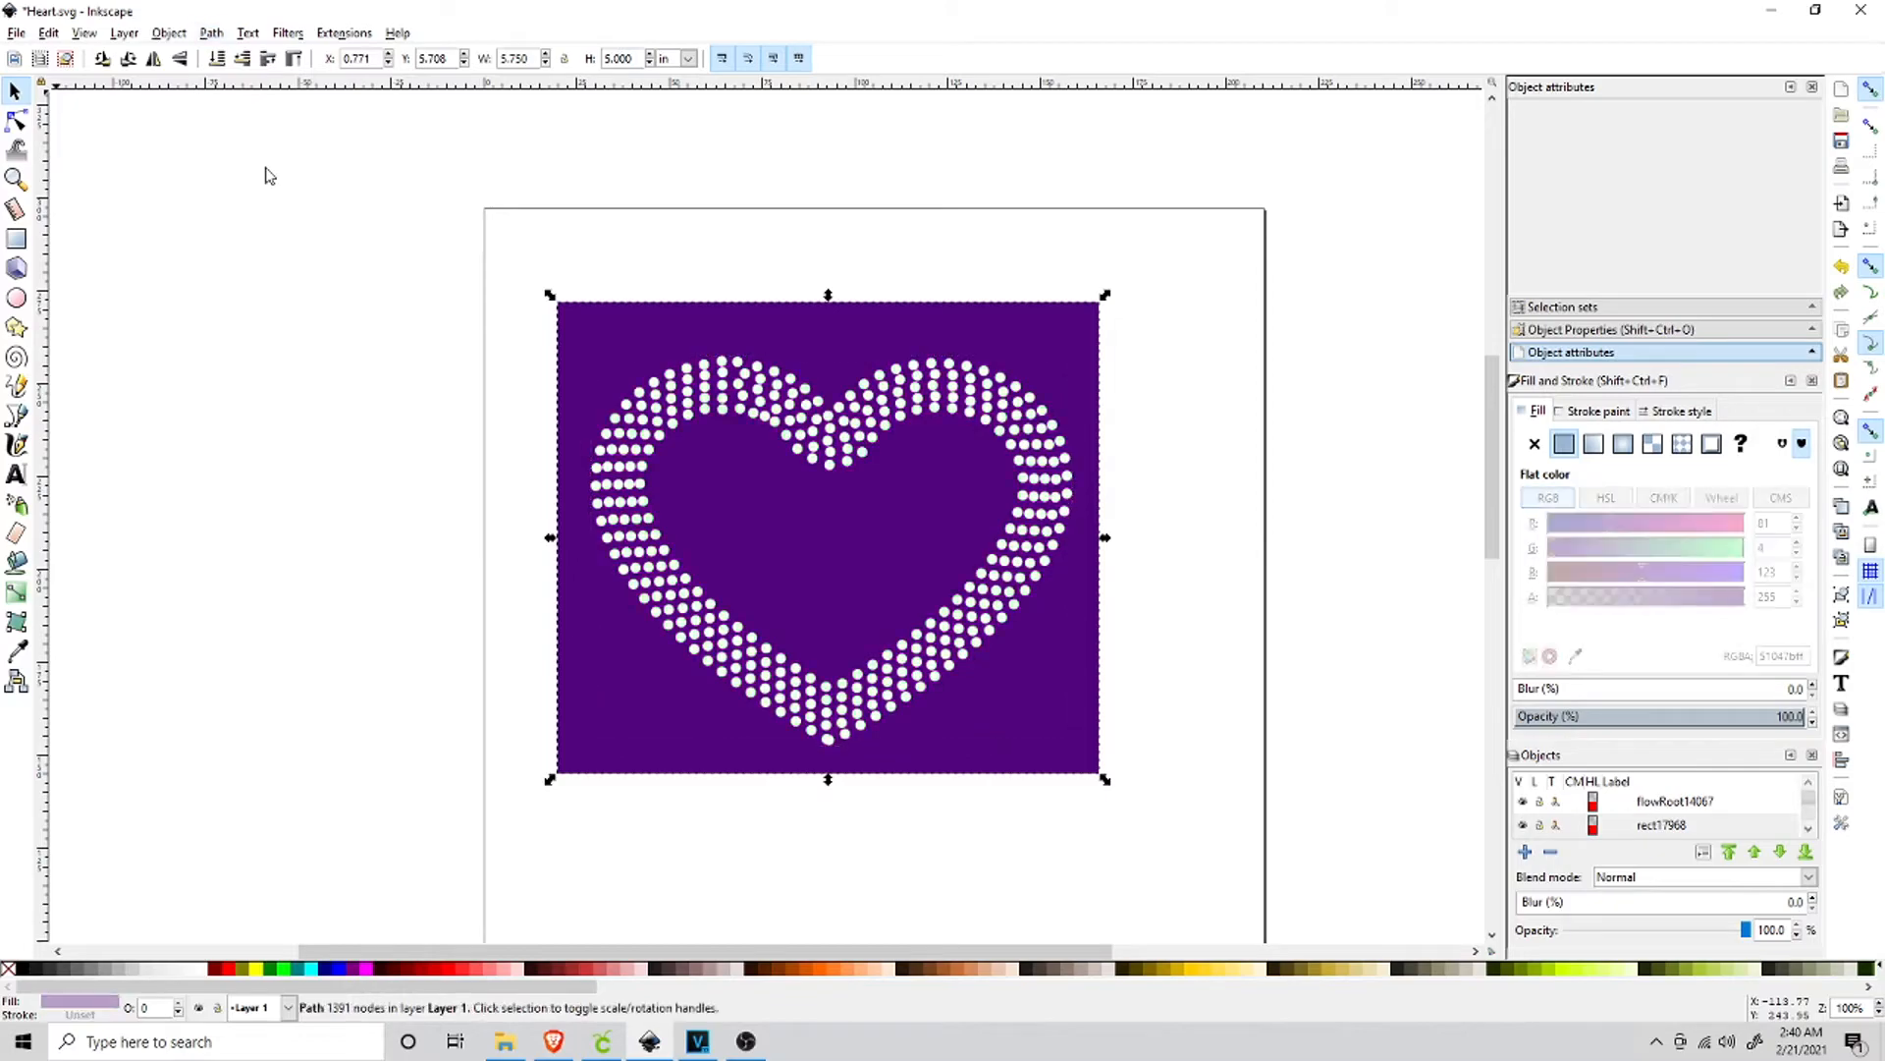
pyautogui.click(1169, 433)
pyautogui.moveTo(724, 351); pyautogui.dragTo(762, 328)
pyautogui.click(1243, 617)
pyautogui.click(948, 641)
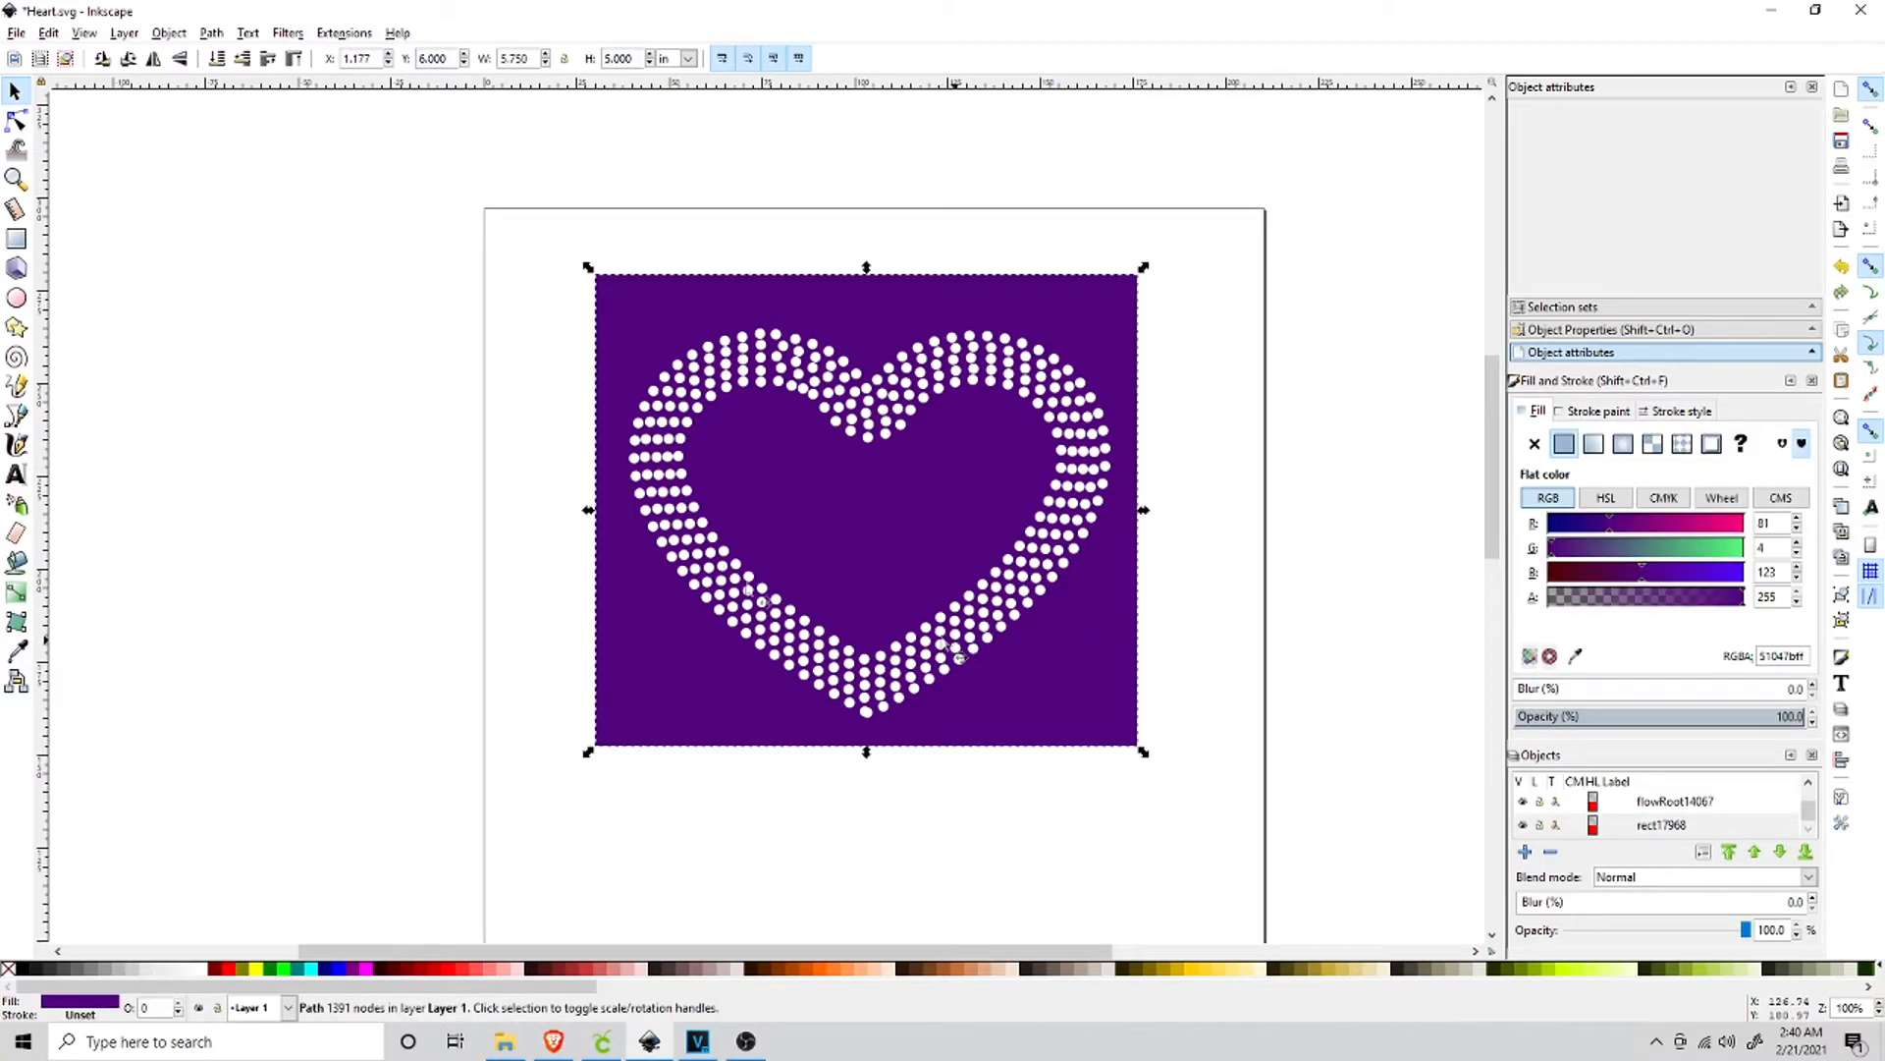
# Save the perforated template to the Desktop as Heart in Inkscape SVG format.
pyautogui.click(17, 35)
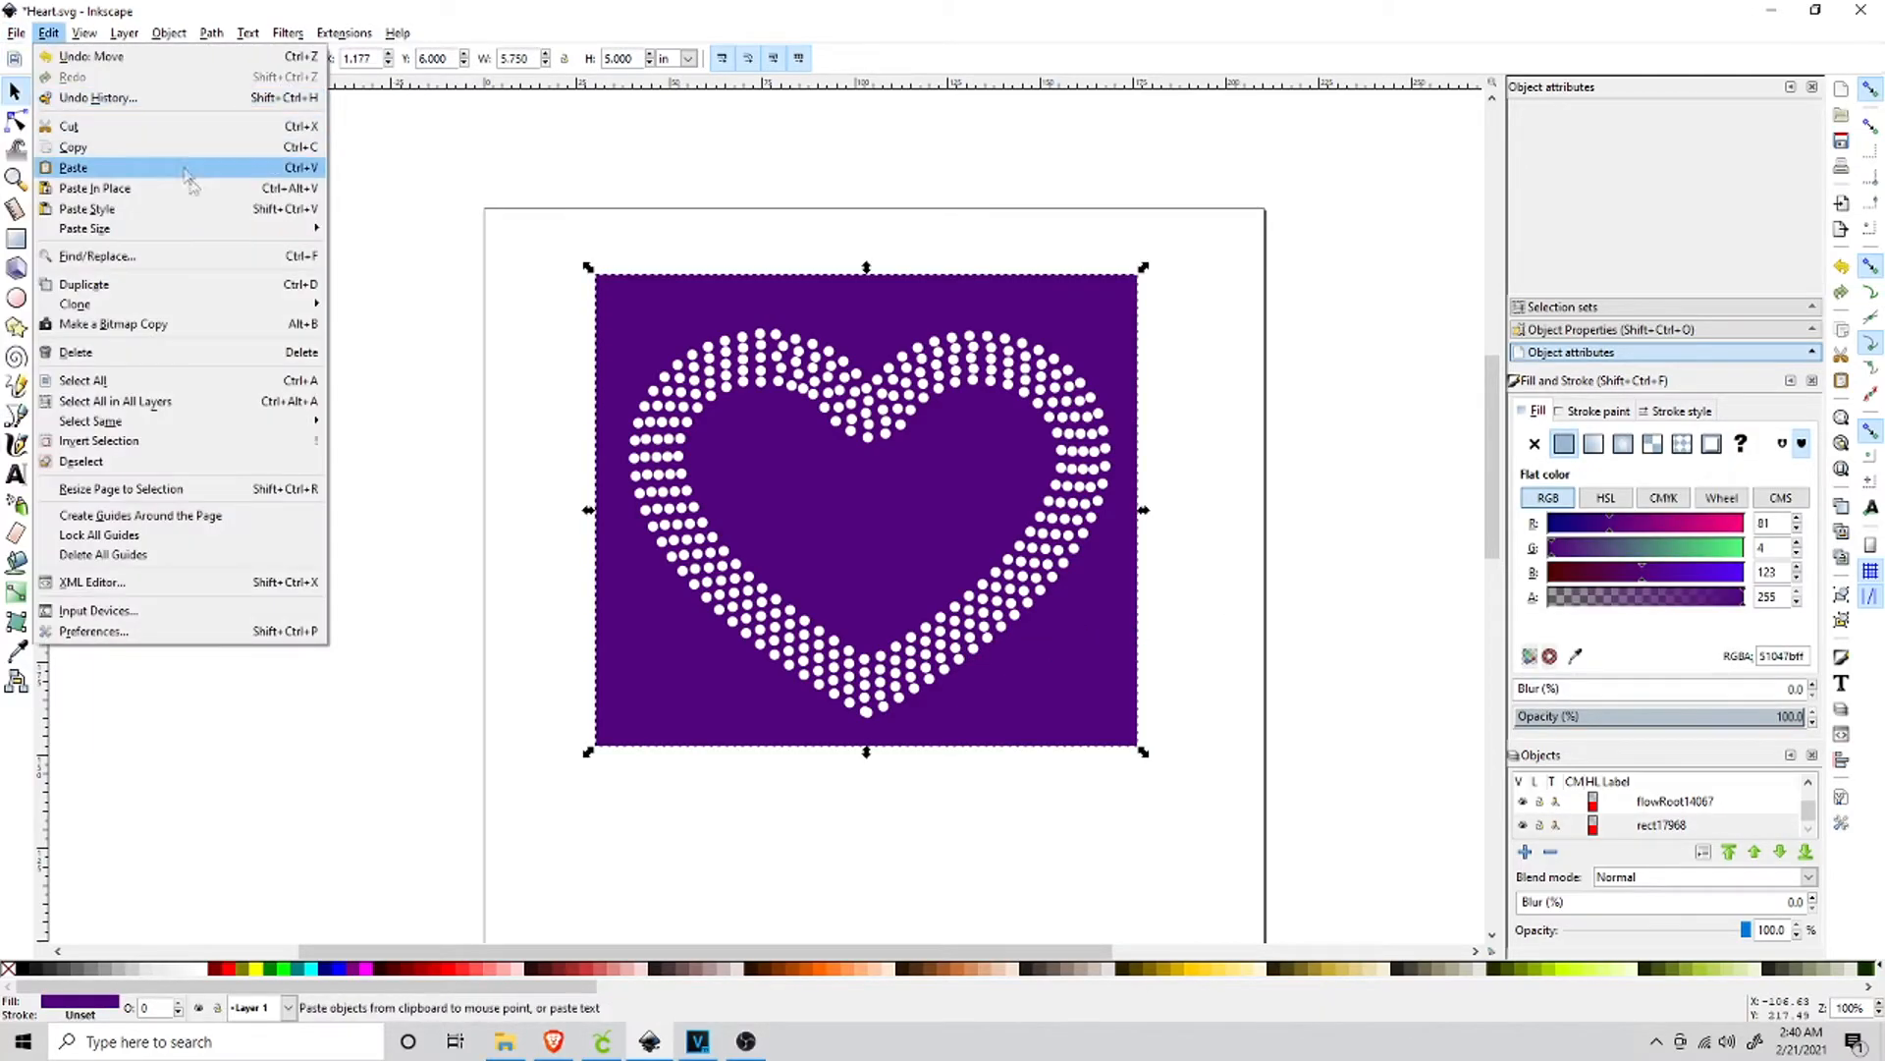
pyautogui.click(83, 178)
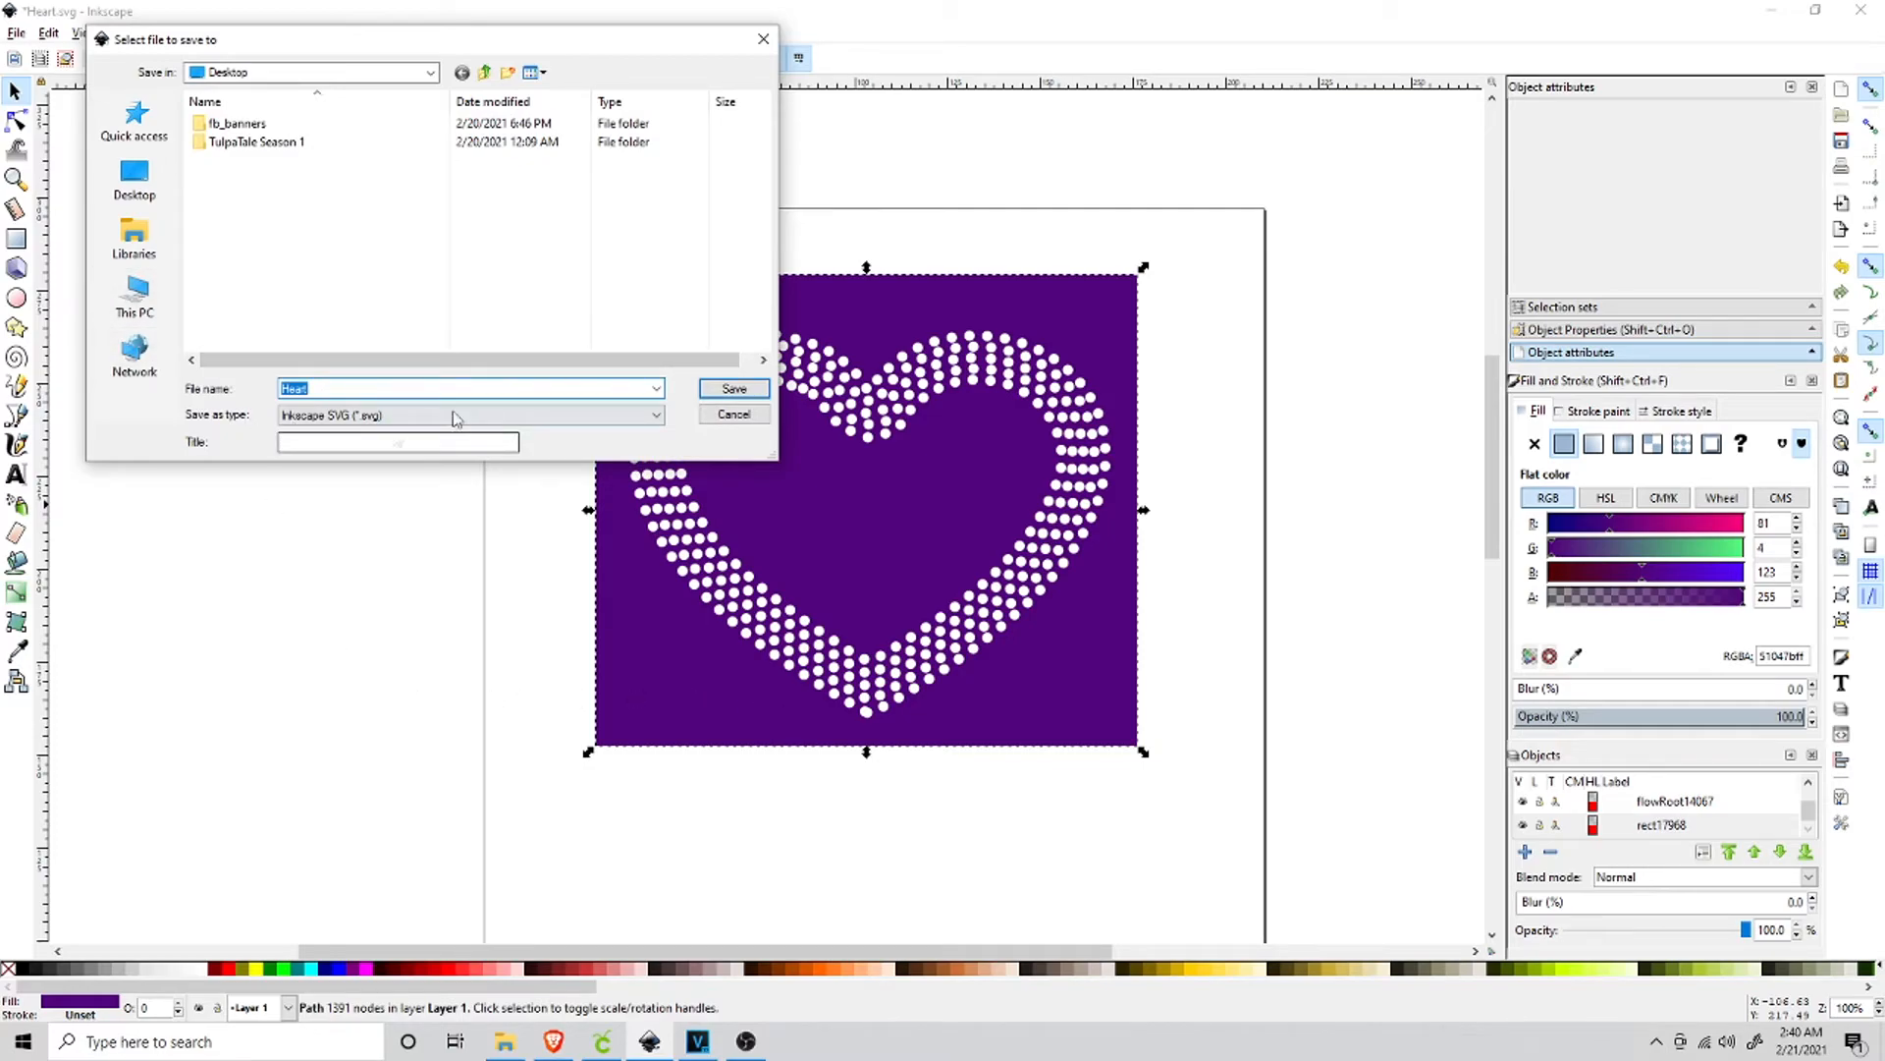
pyautogui.click(735, 388)
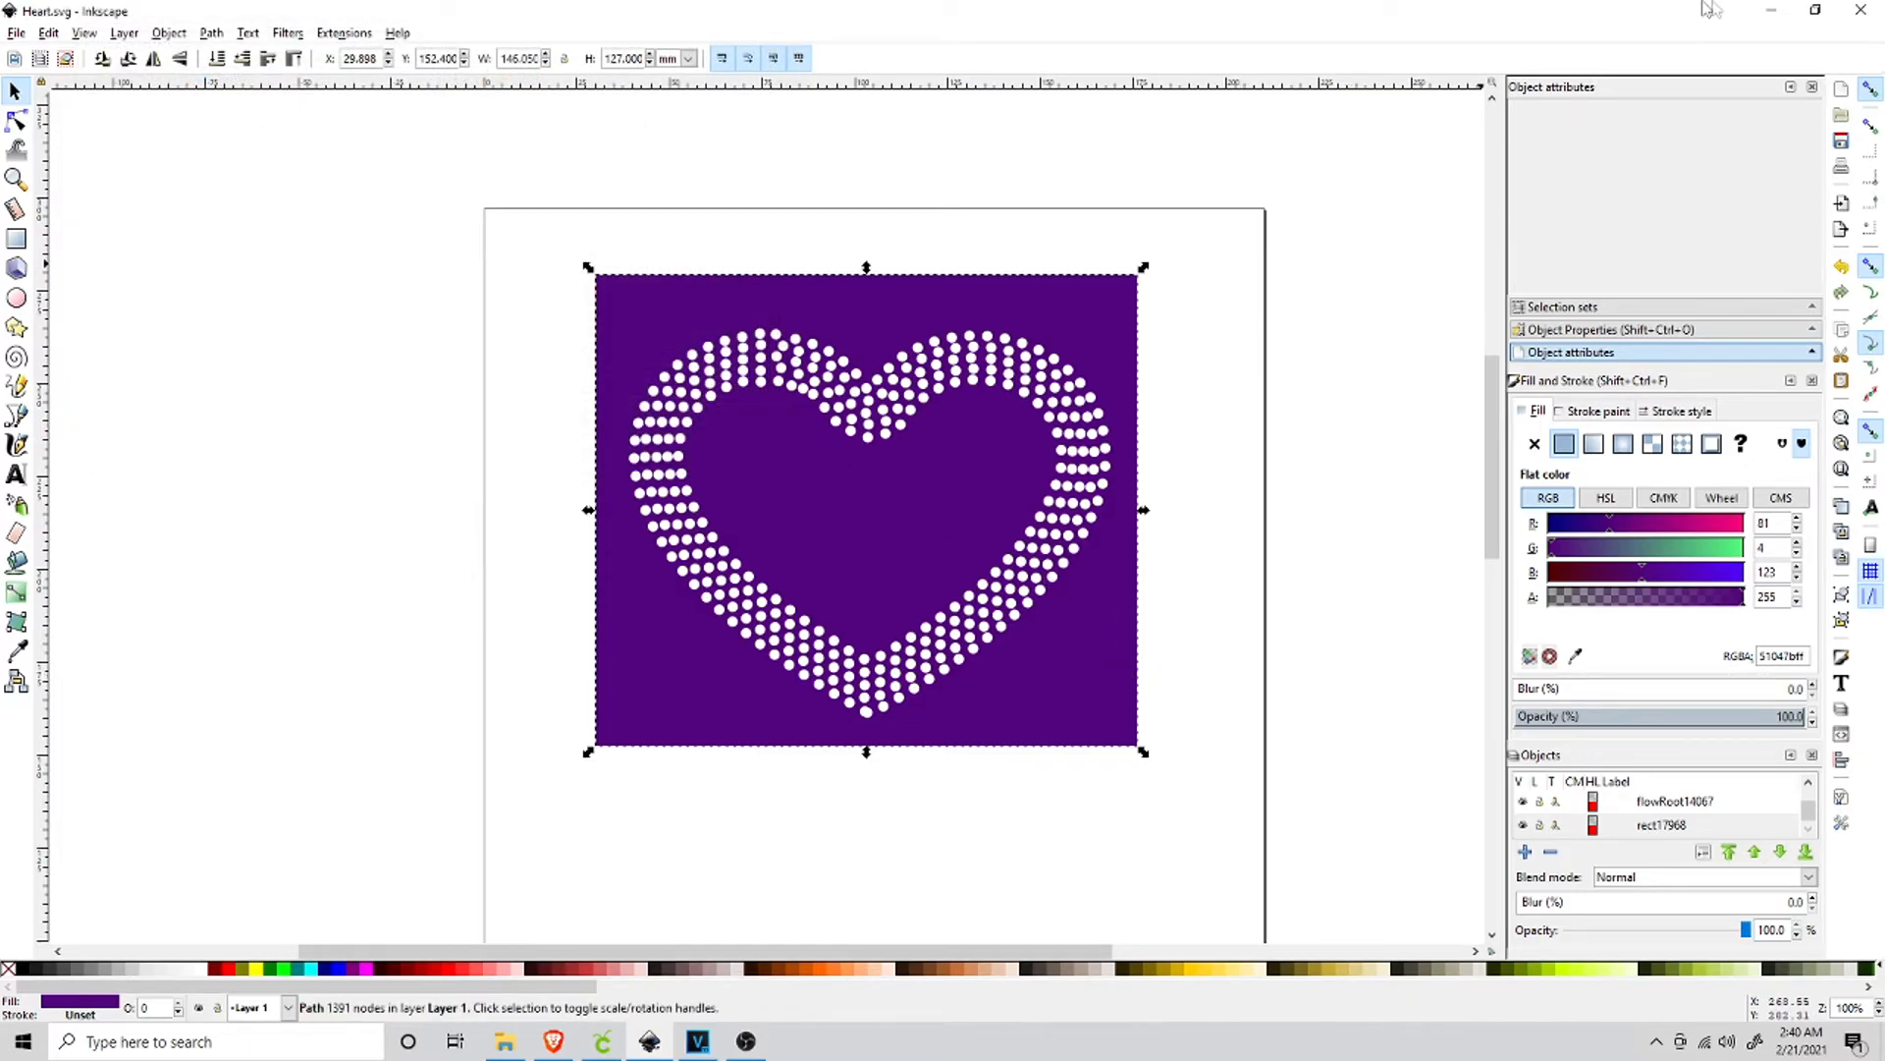
# Switch to Cricut Design Space and choose the Heart file from the Desktop for an image upload.
pyautogui.click(1773, 10)
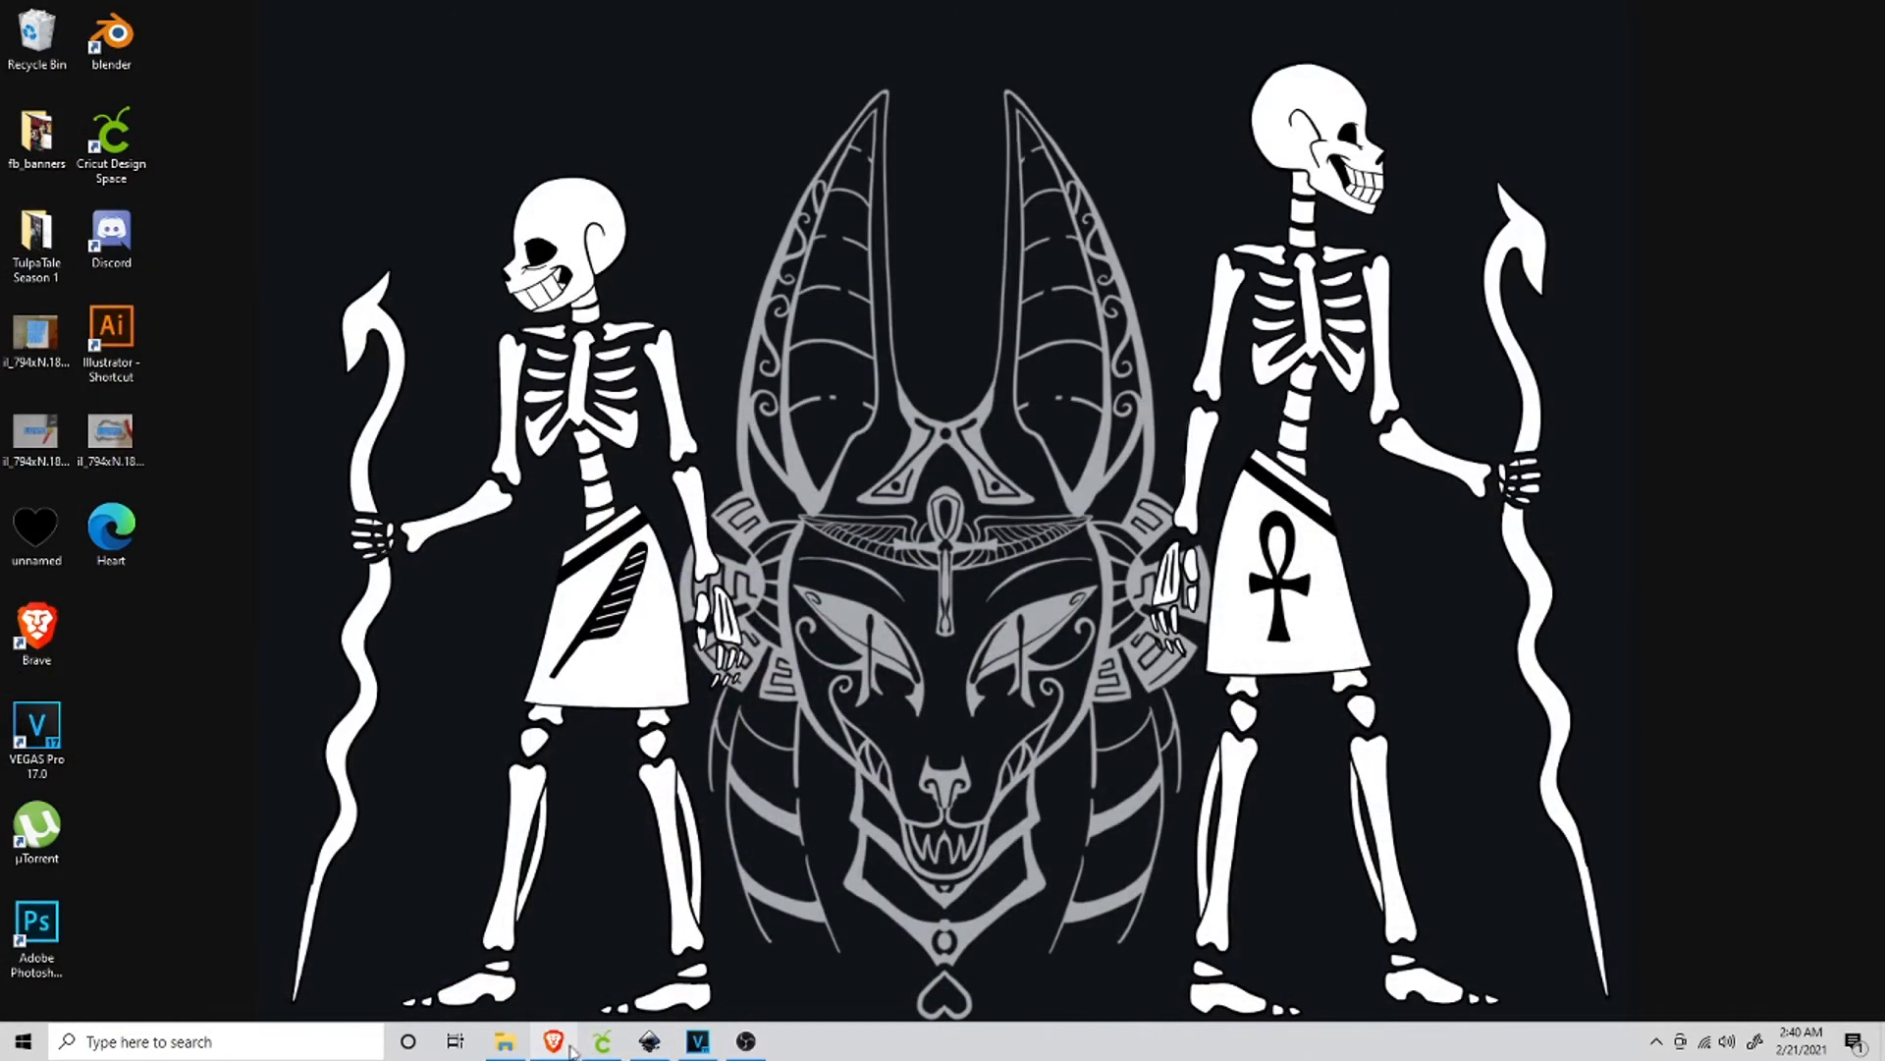
pyautogui.click(602, 1041)
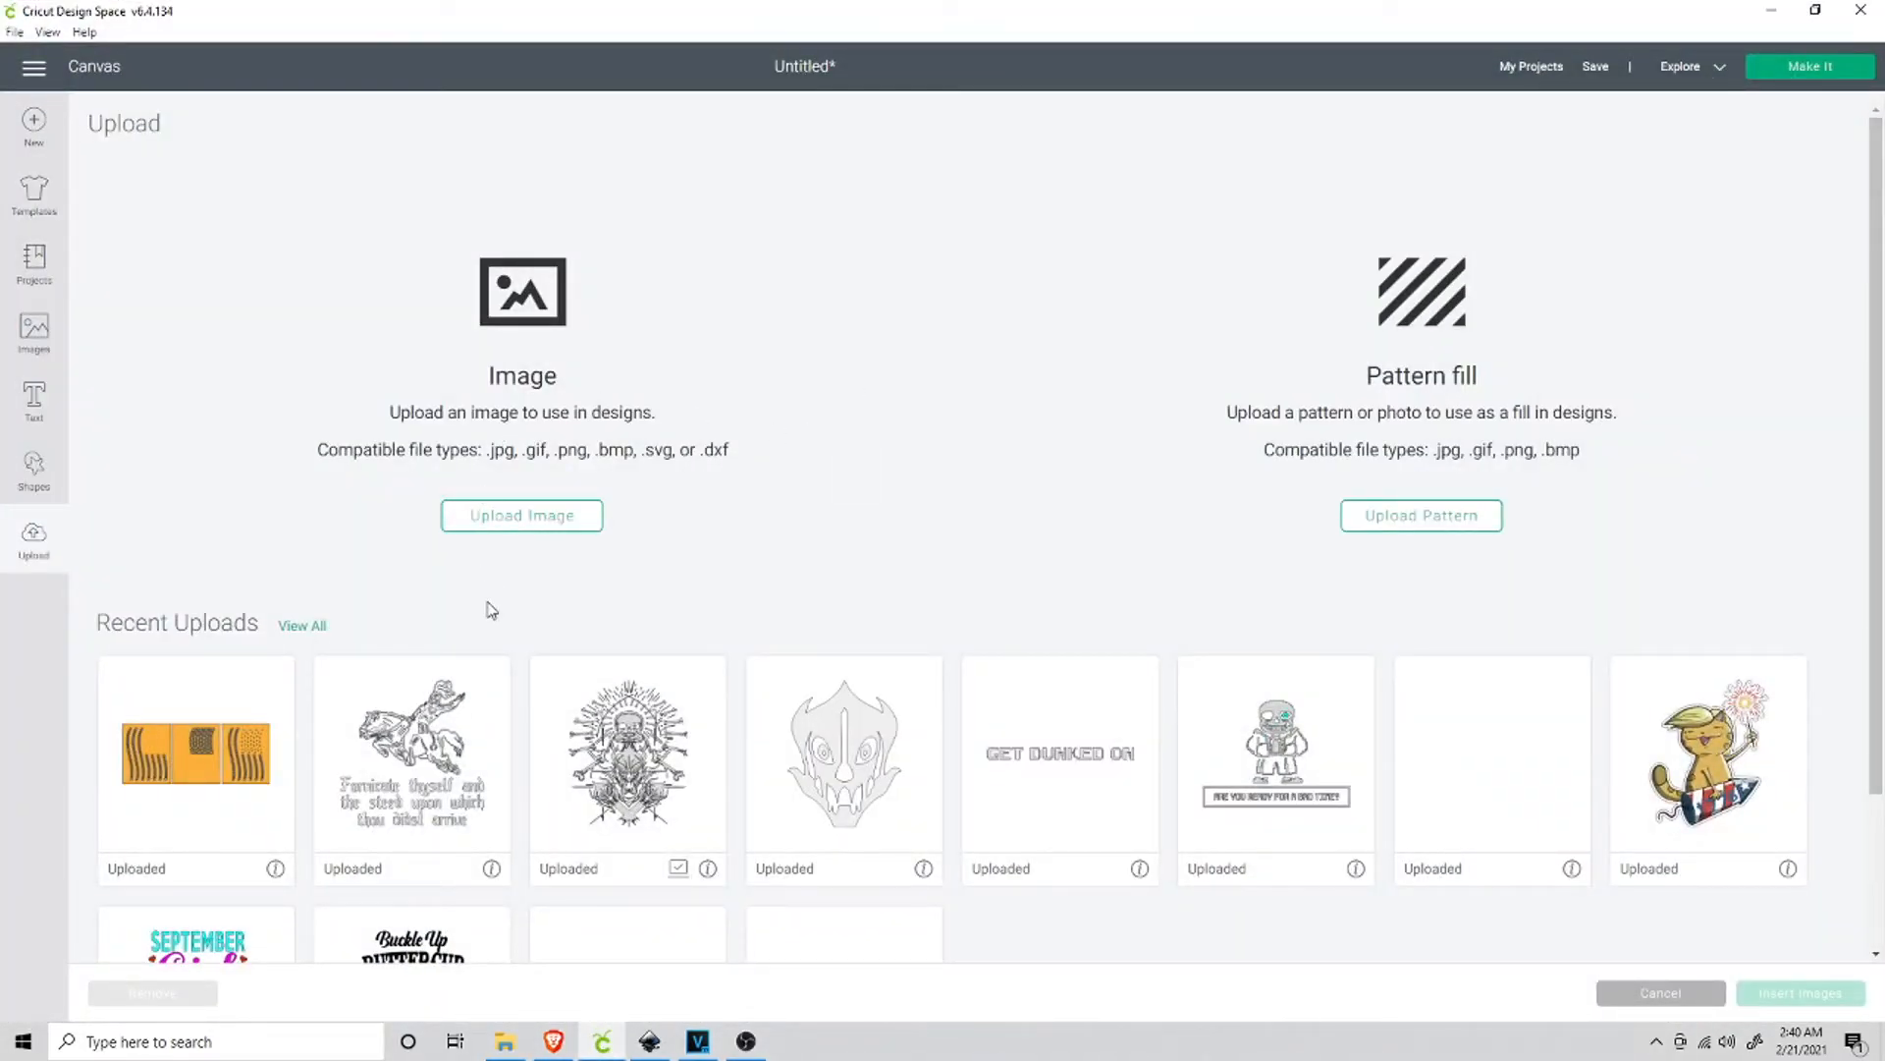
pyautogui.click(502, 532)
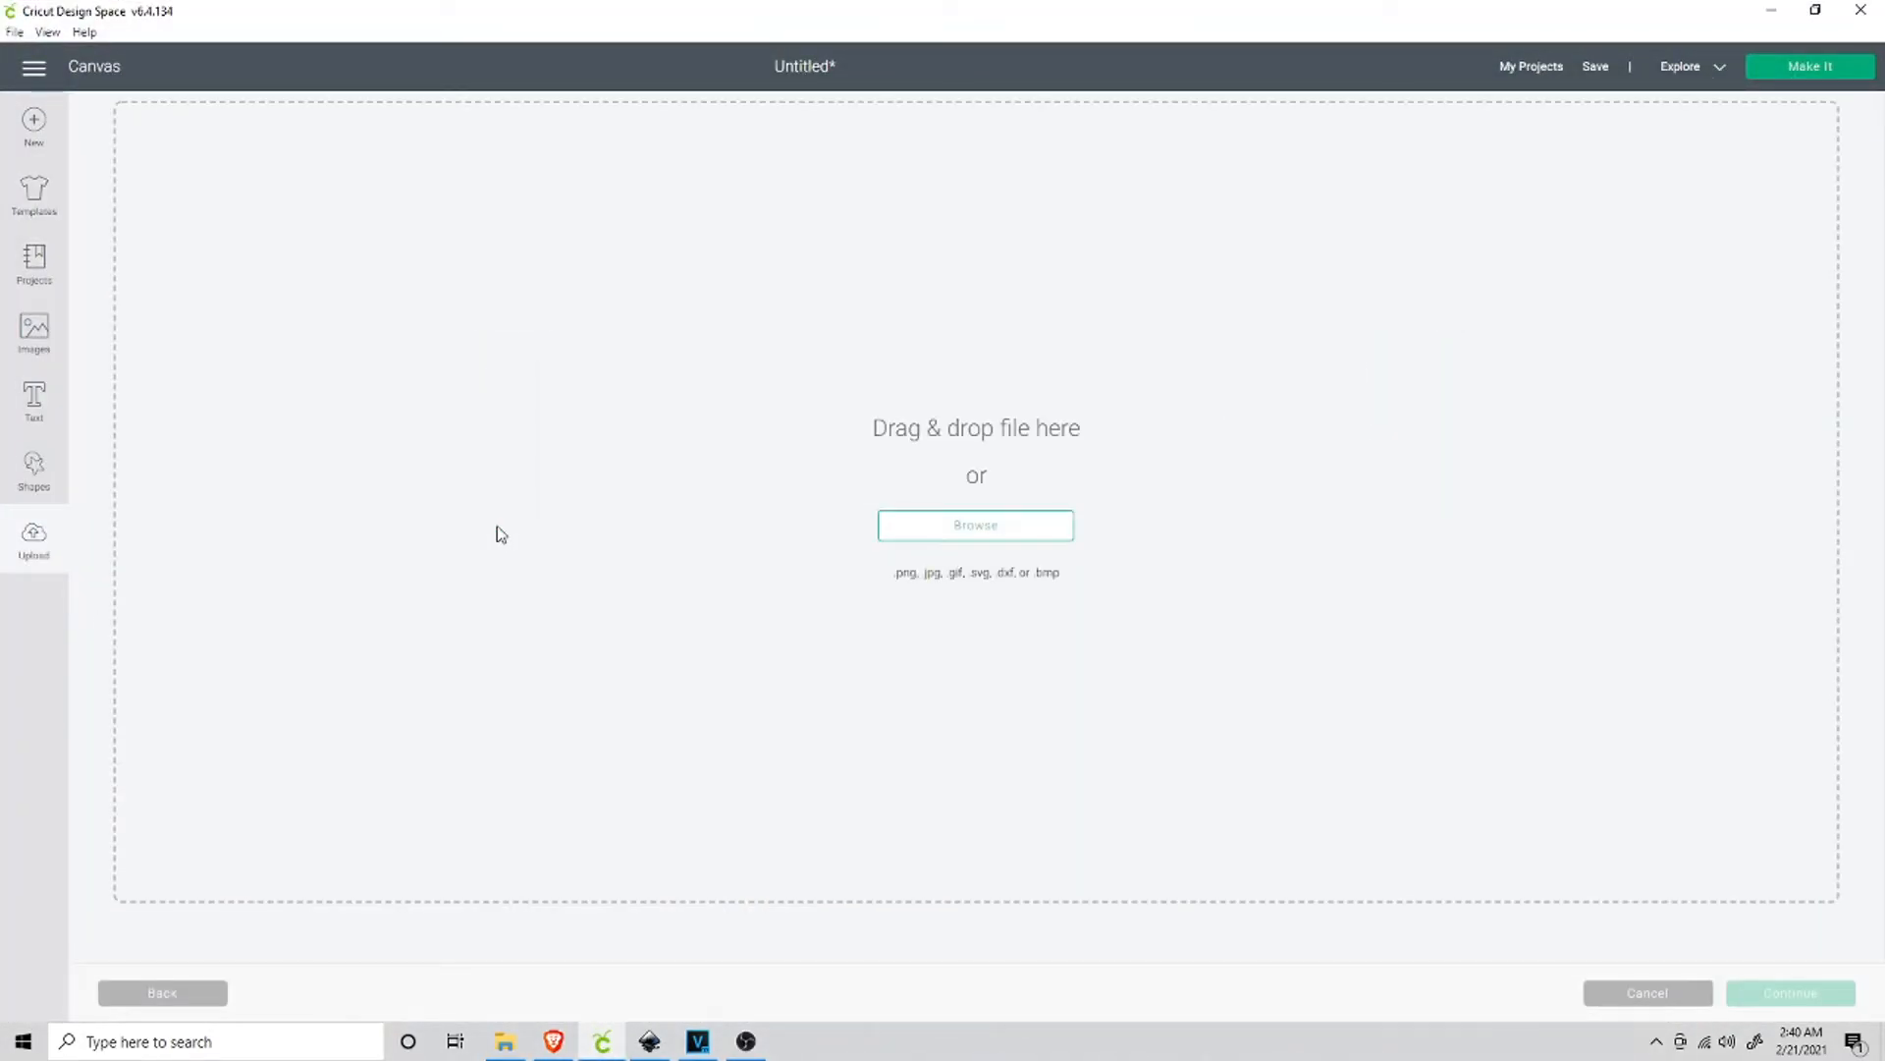
pyautogui.click(1035, 530)
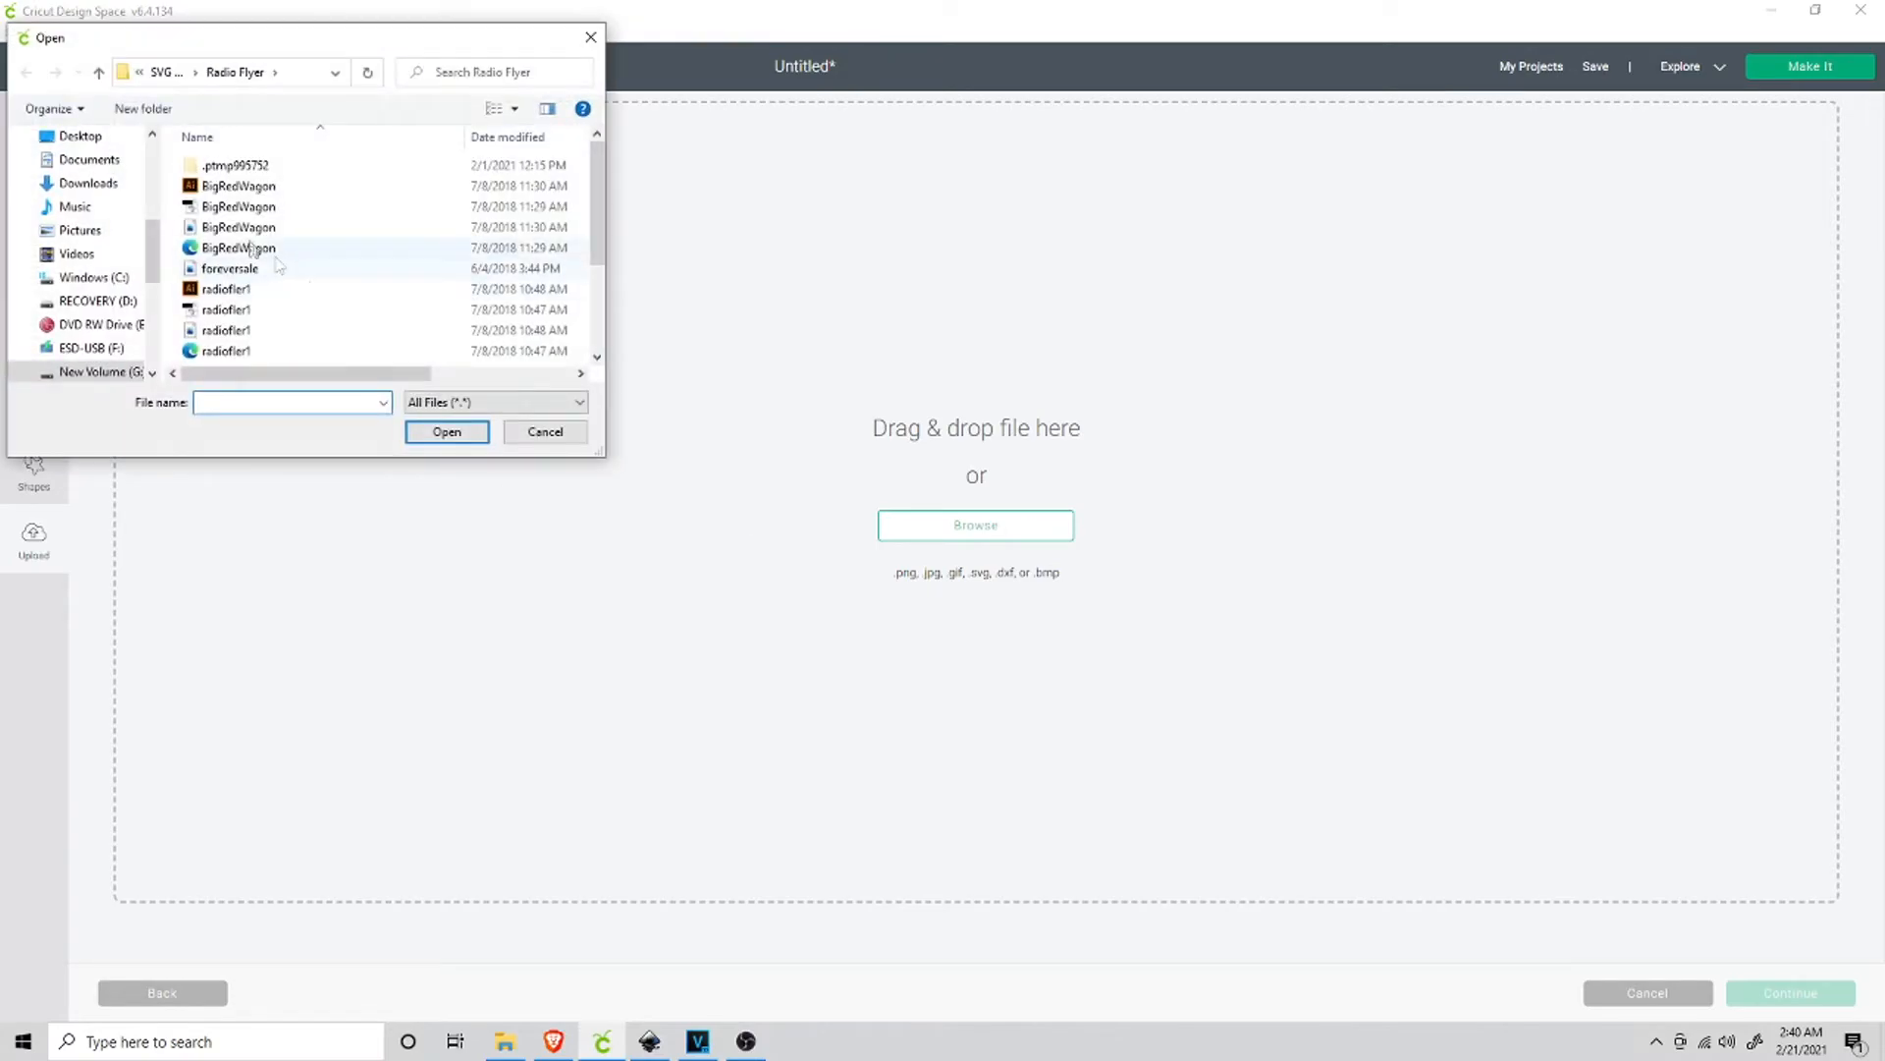
pyautogui.click(80, 135)
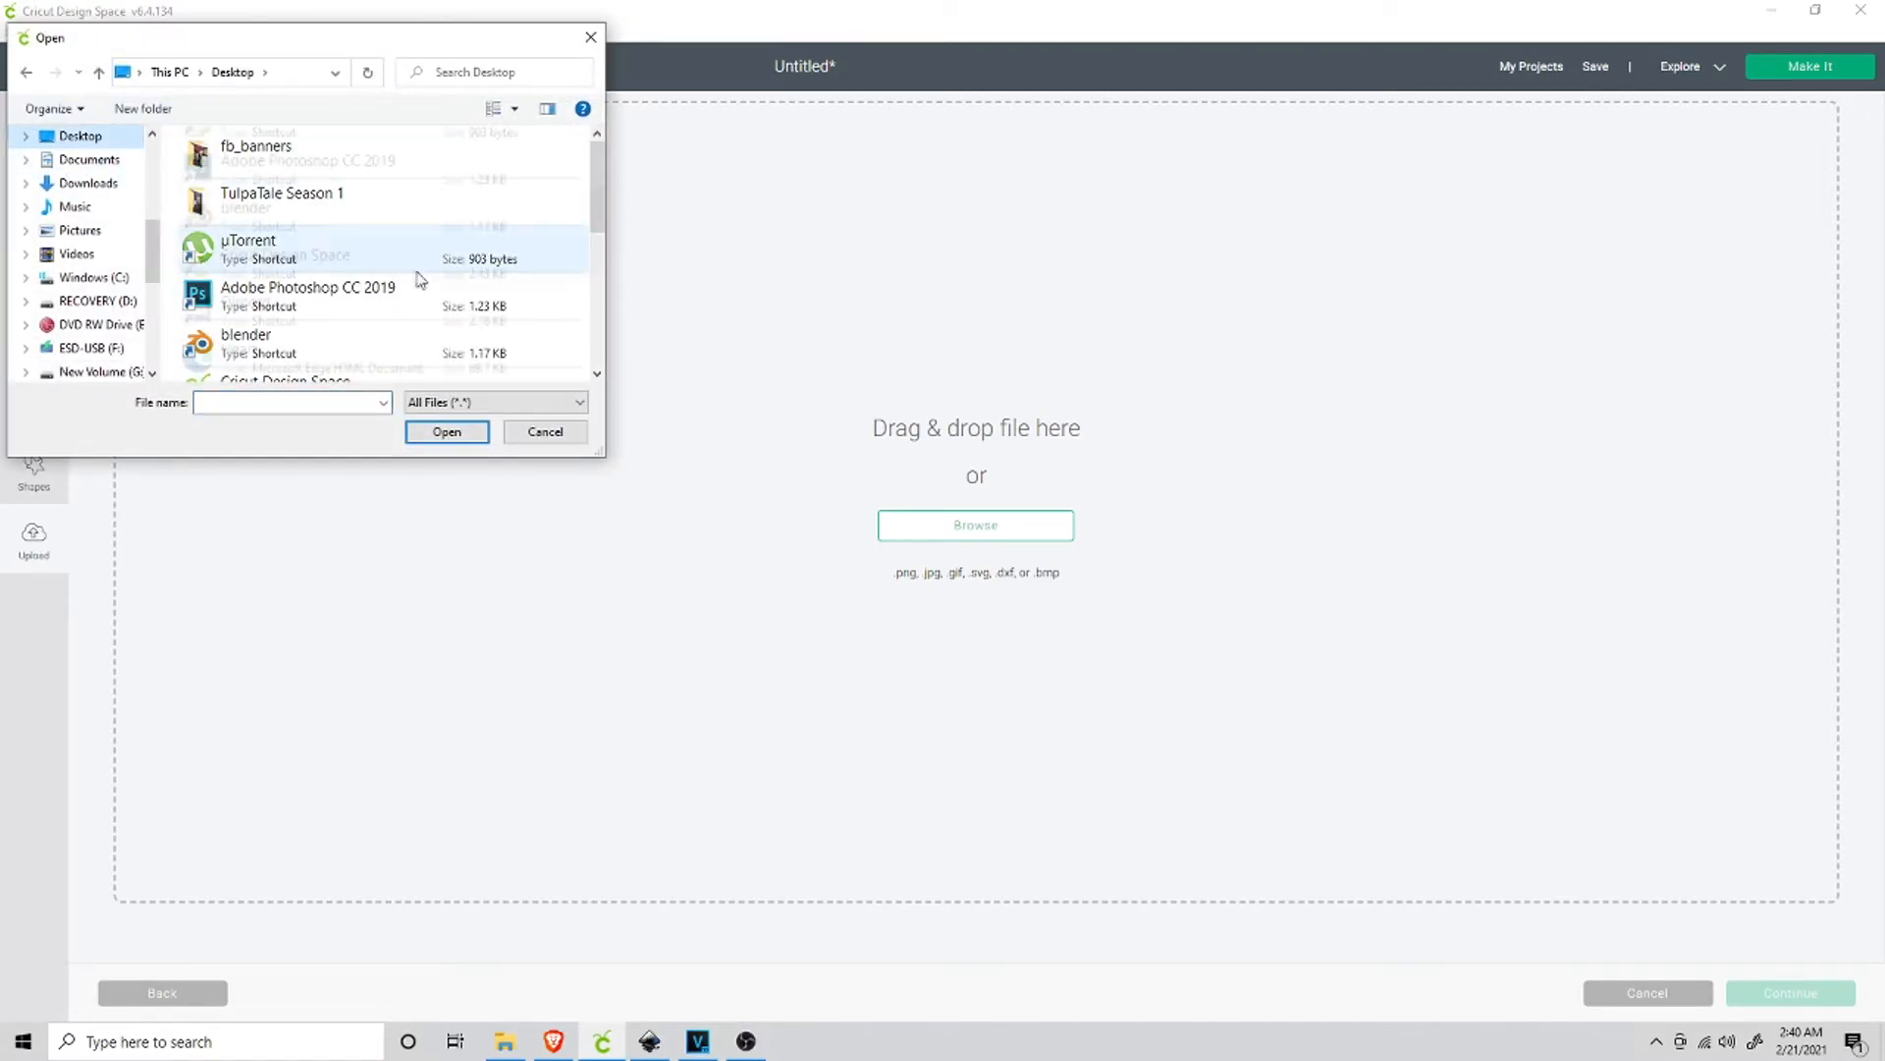
pyautogui.scroll(-5, 424, 295)
pyautogui.scroll(2, 424, 304)
pyautogui.click(354, 258)
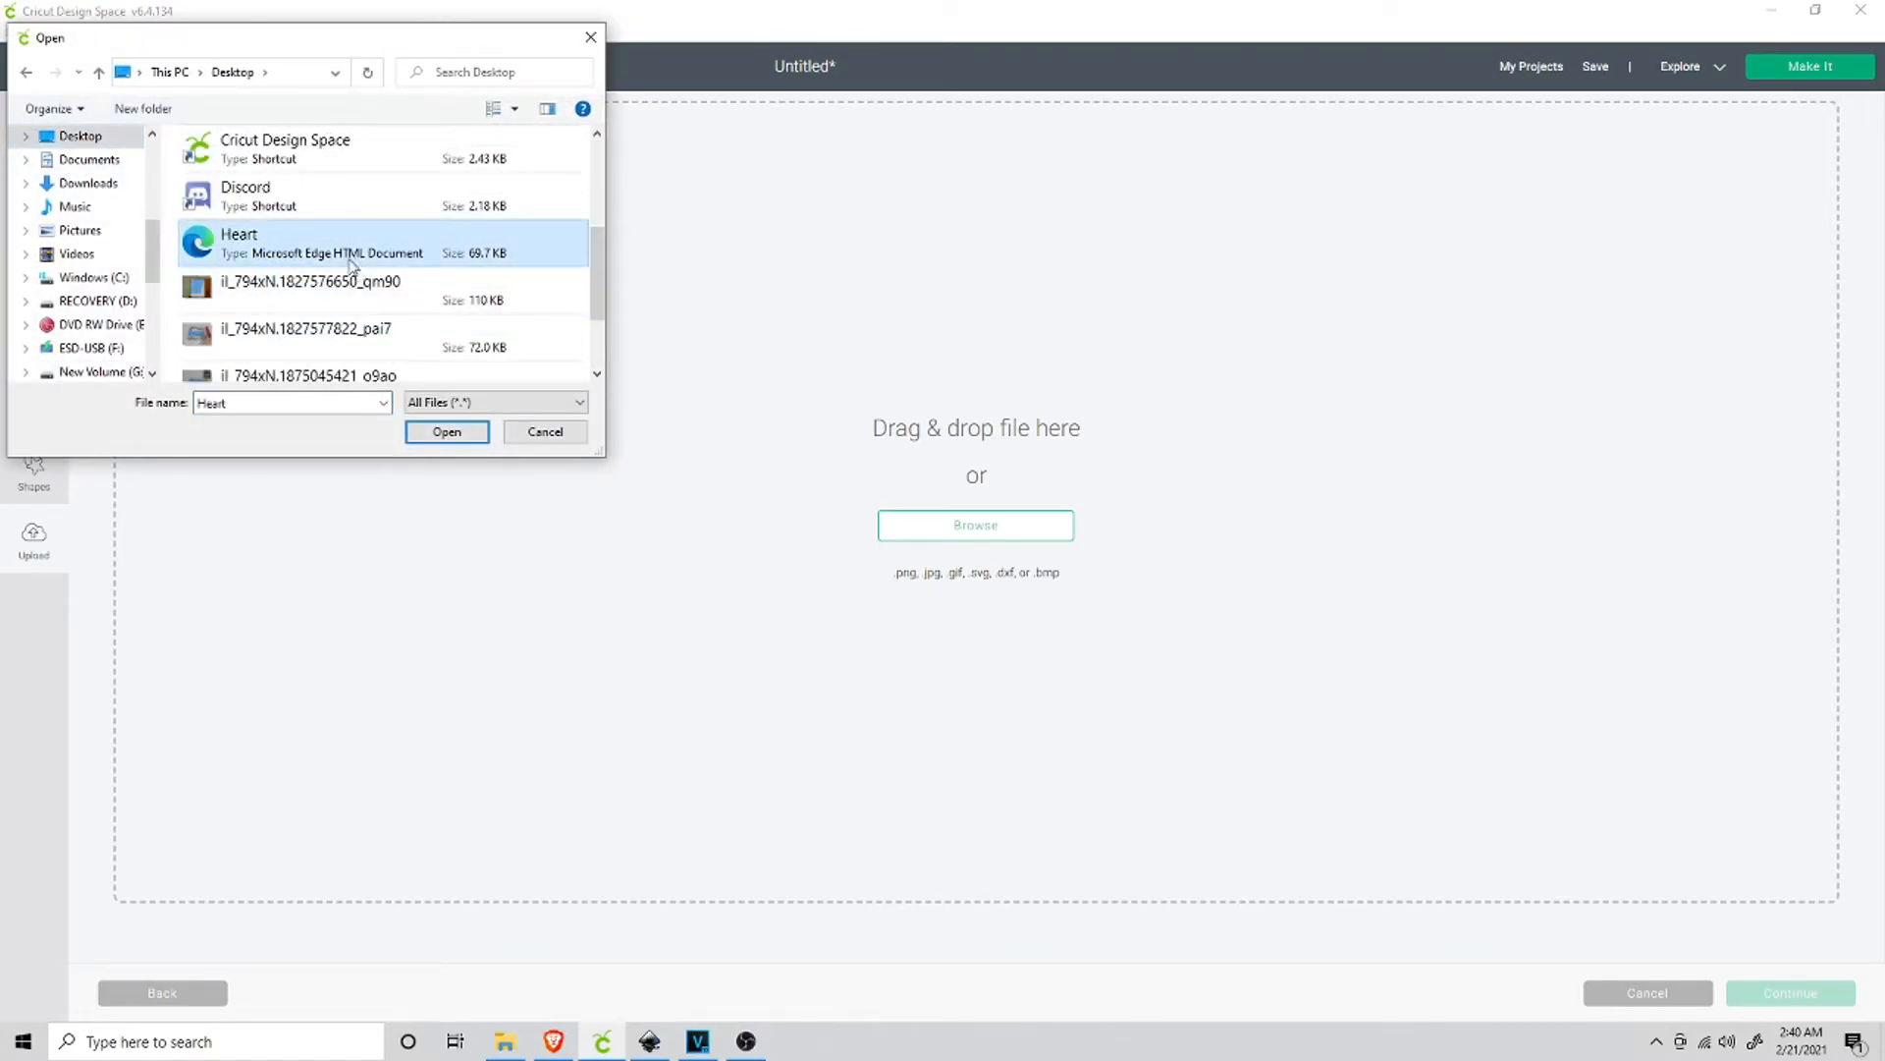
pyautogui.click(446, 431)
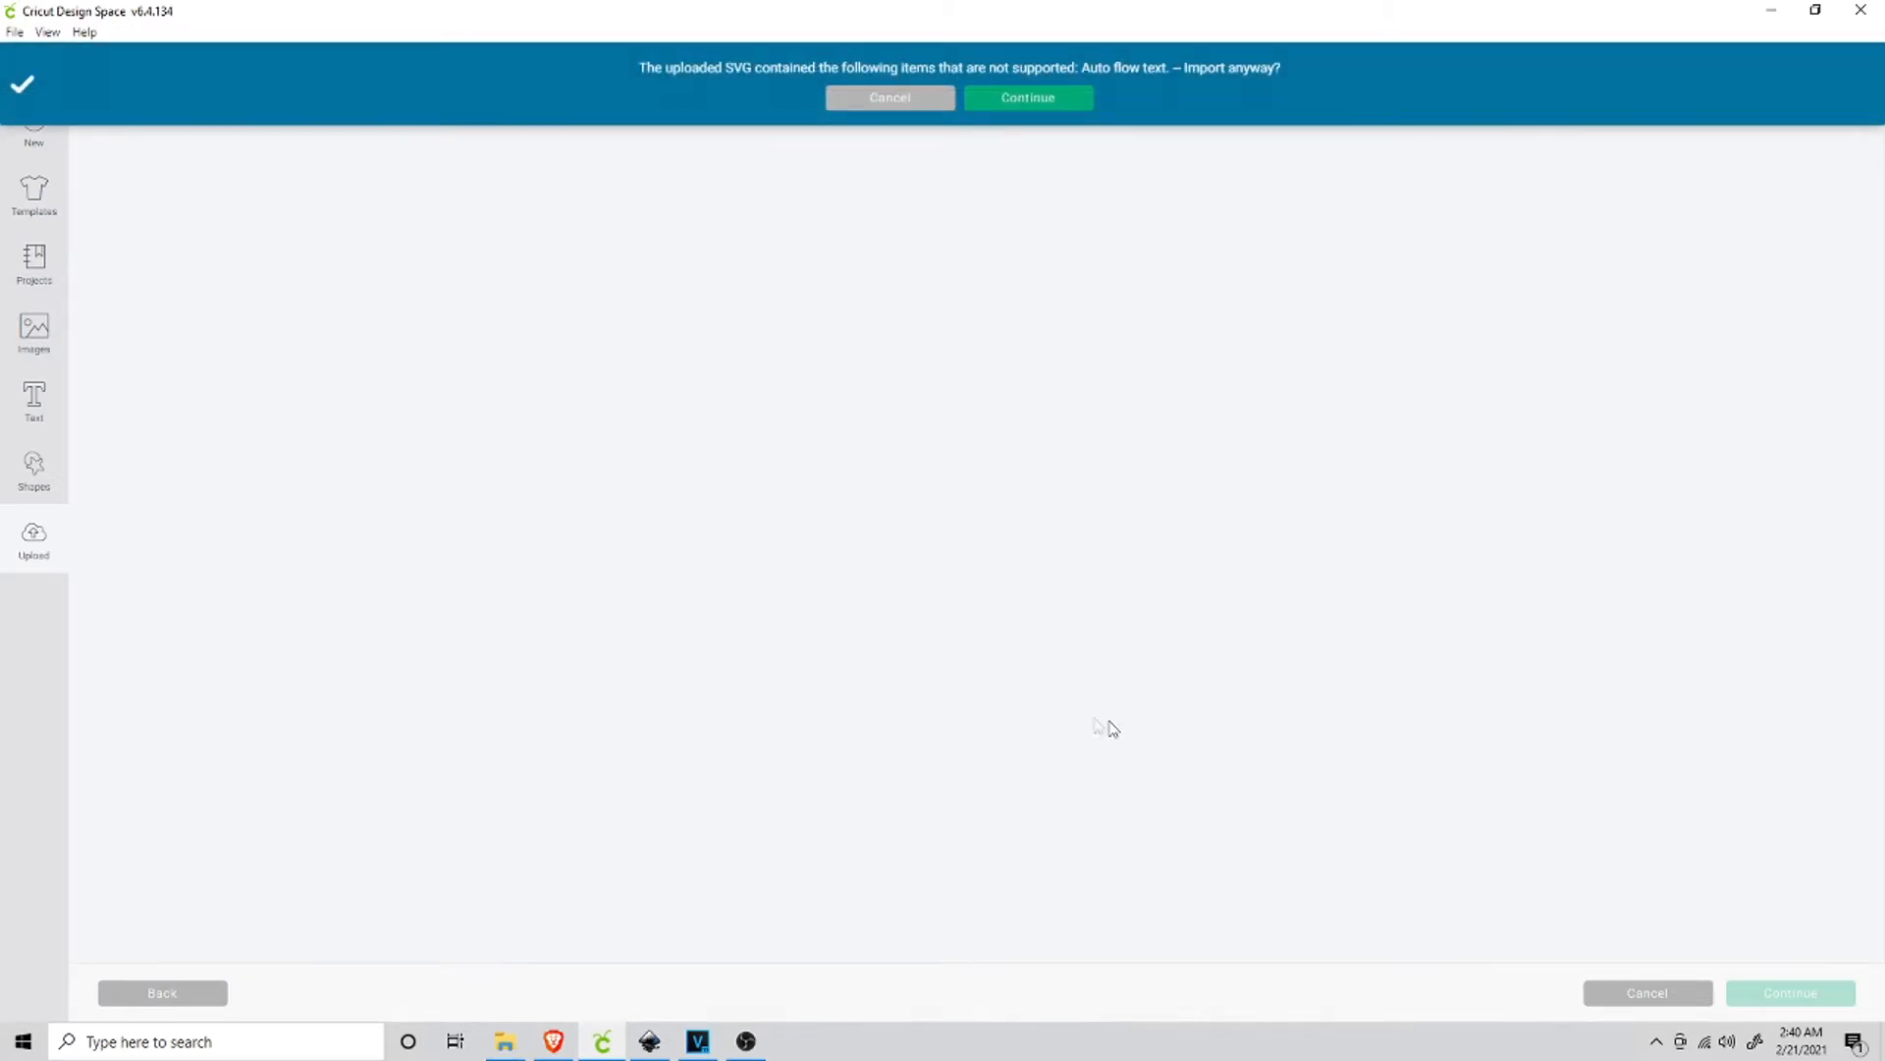
# Accept the import, upload the Heart image and insert it near the canvas's upper edge, over the flag templates.
pyautogui.click(998, 102)
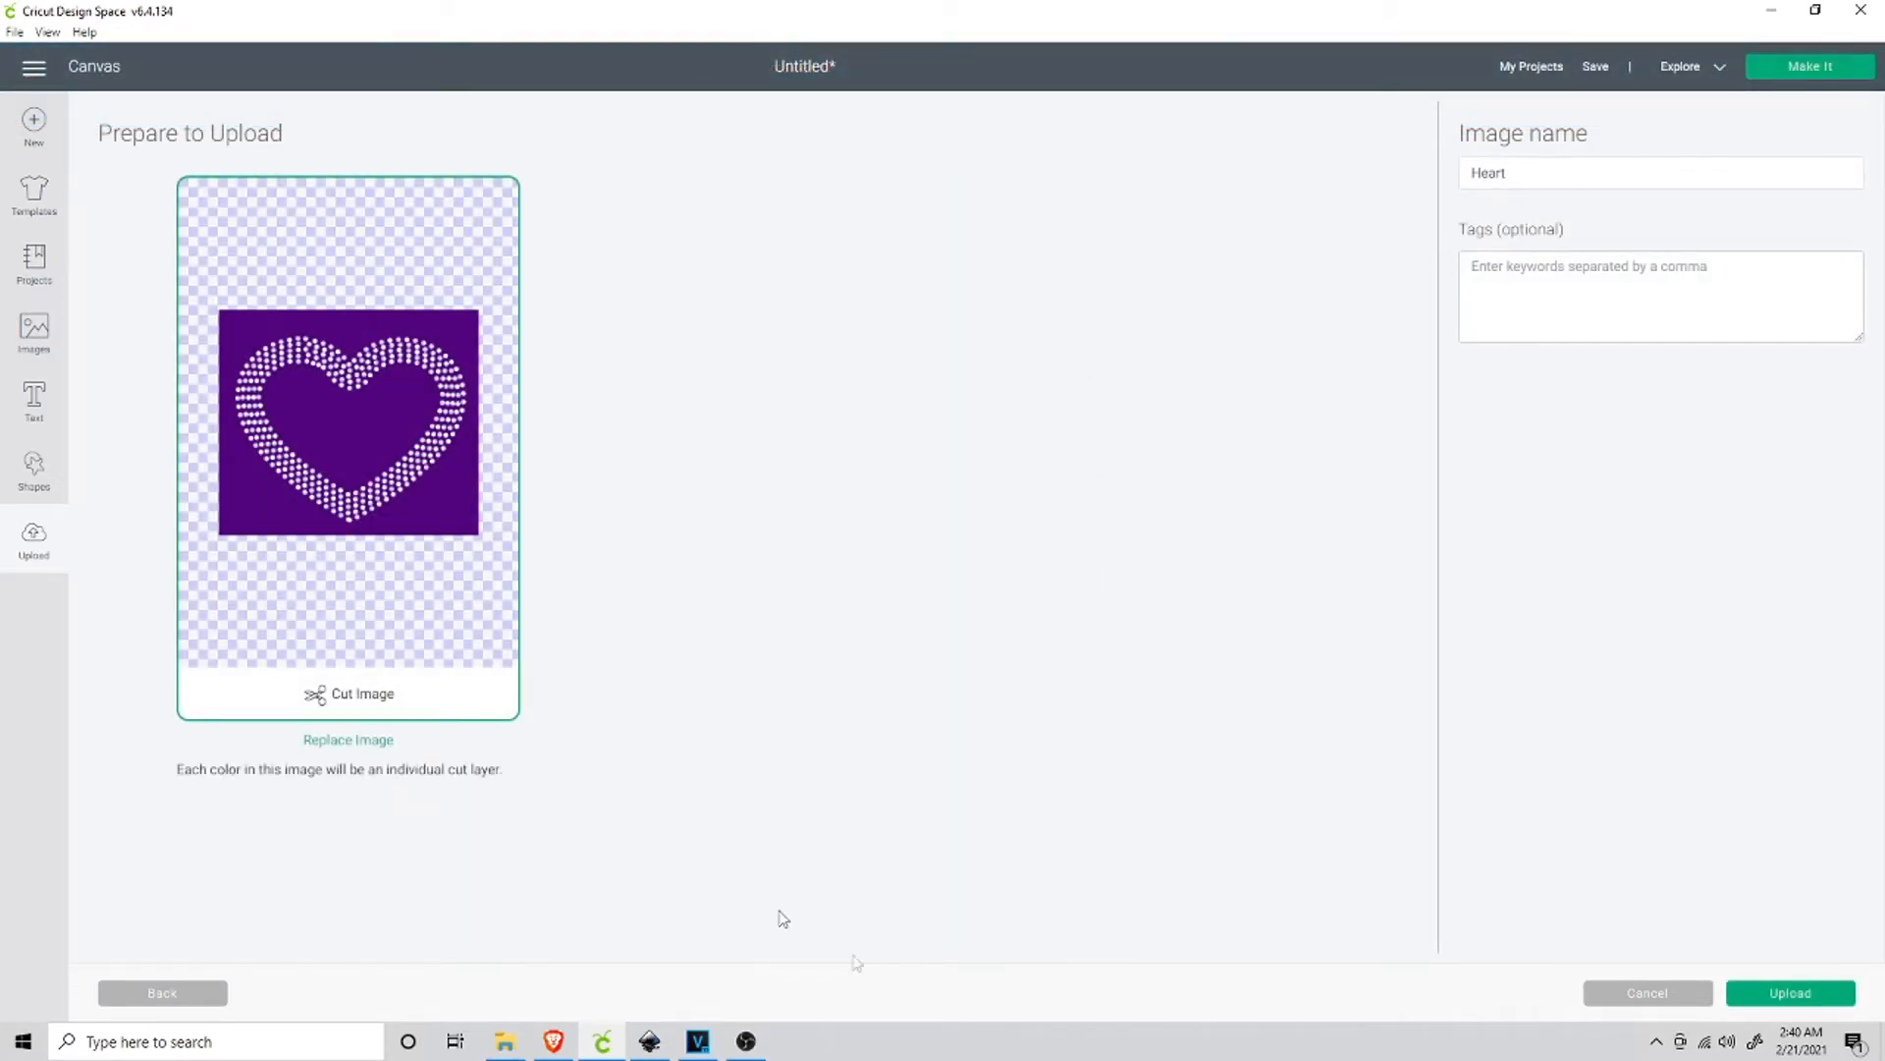
pyautogui.click(1763, 993)
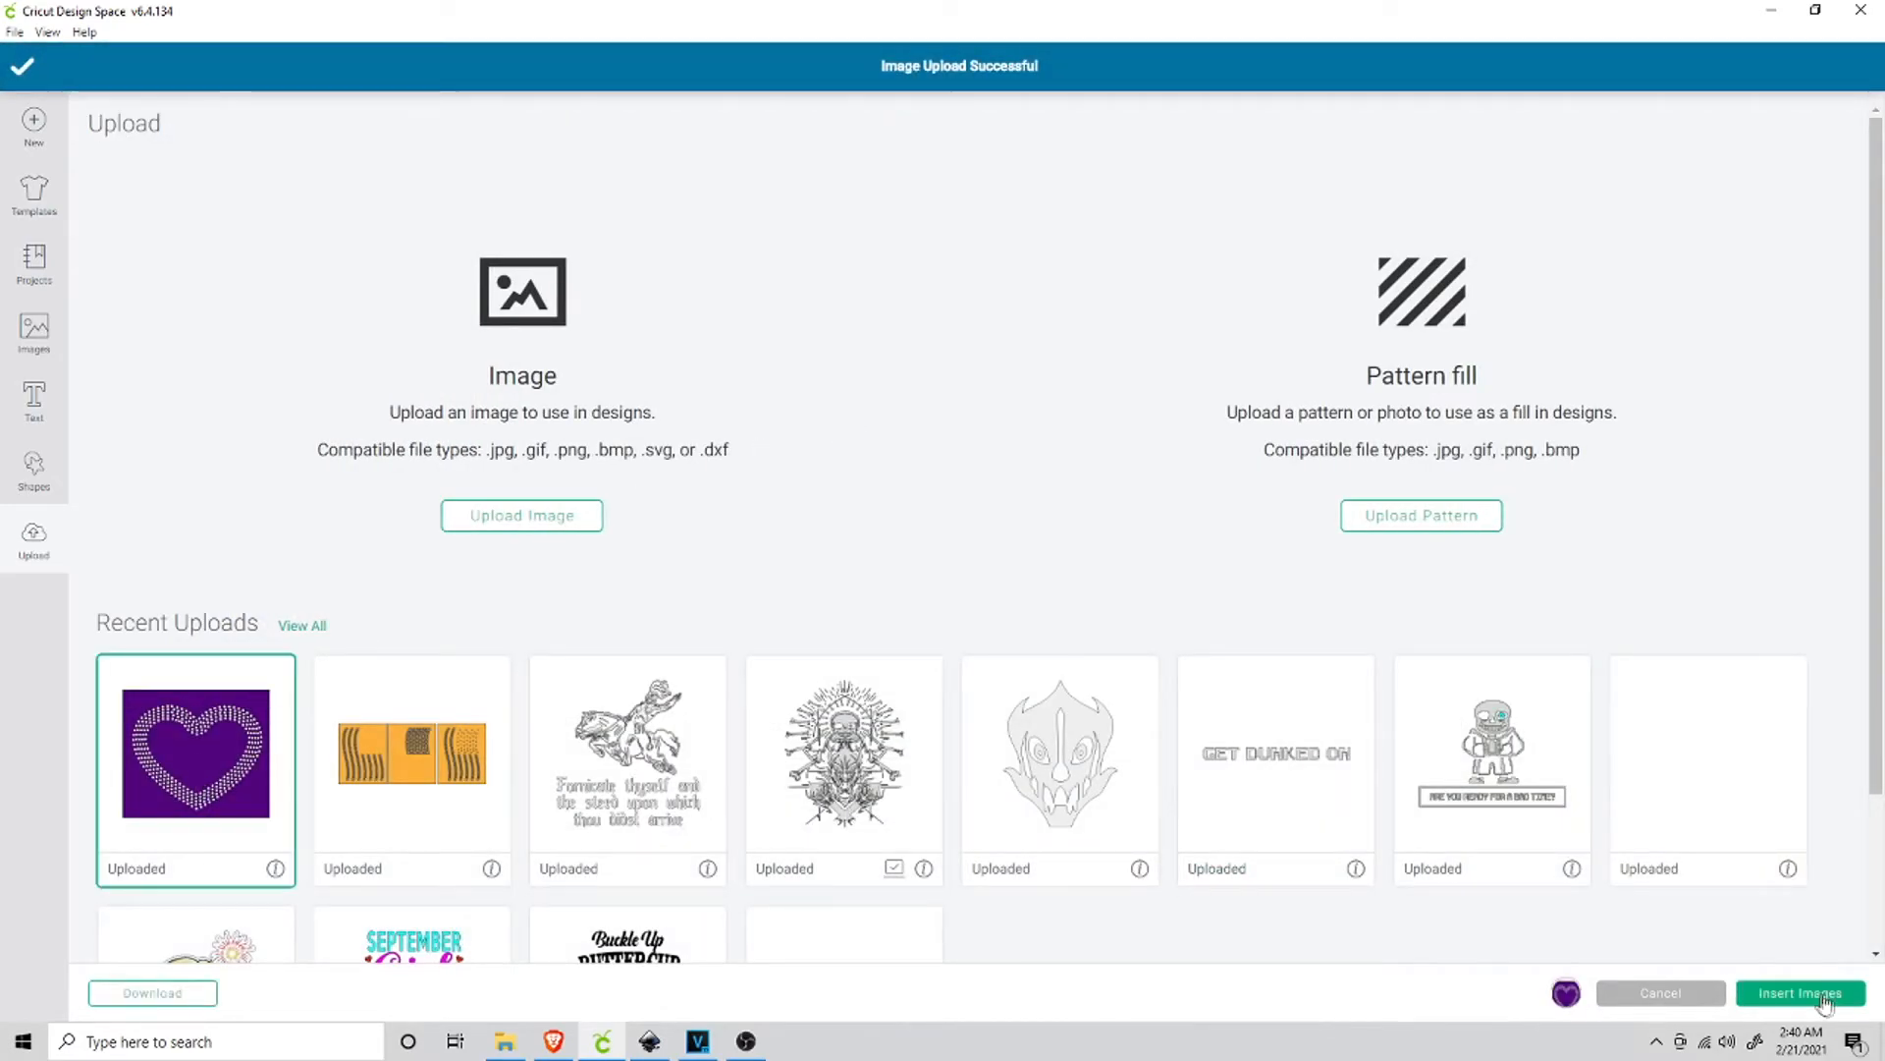
pyautogui.click(1800, 993)
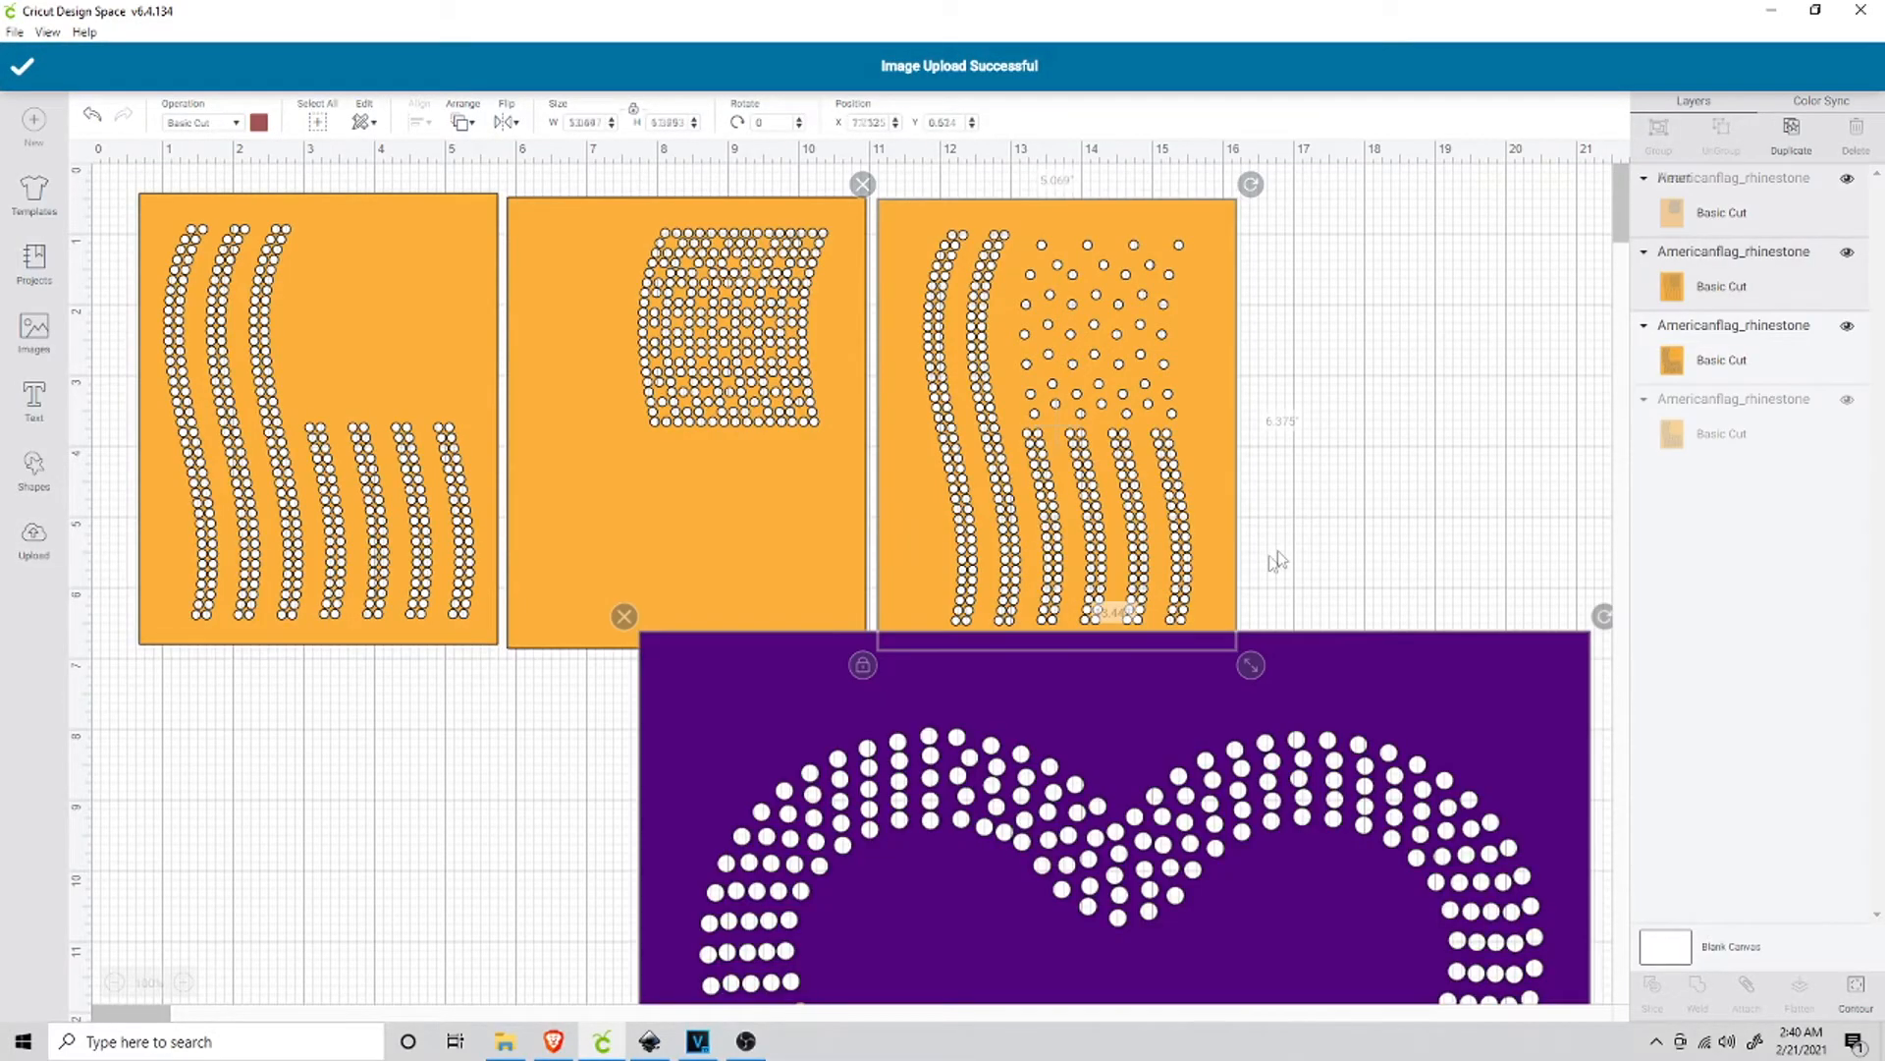
pyautogui.moveTo(1152, 686); pyautogui.dragTo(669, 380)
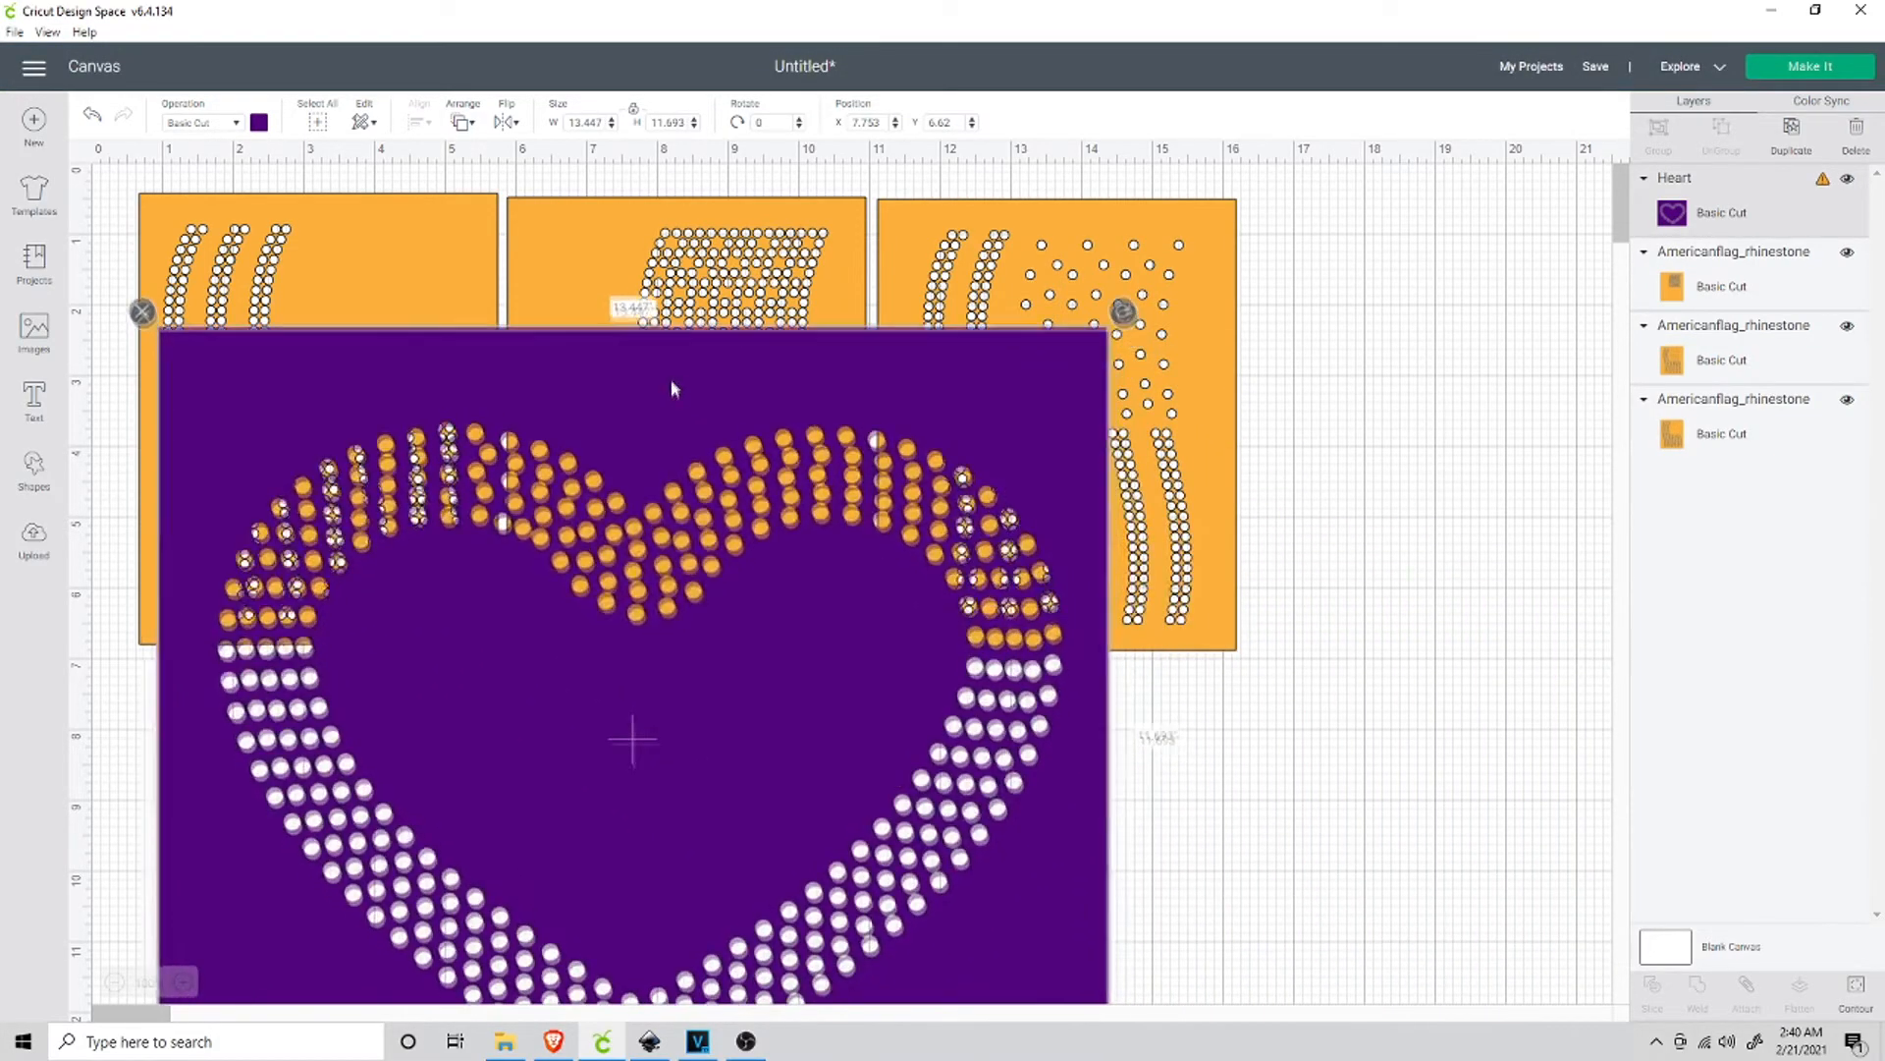
pyautogui.moveTo(646, 398); pyautogui.dragTo(850, 269)
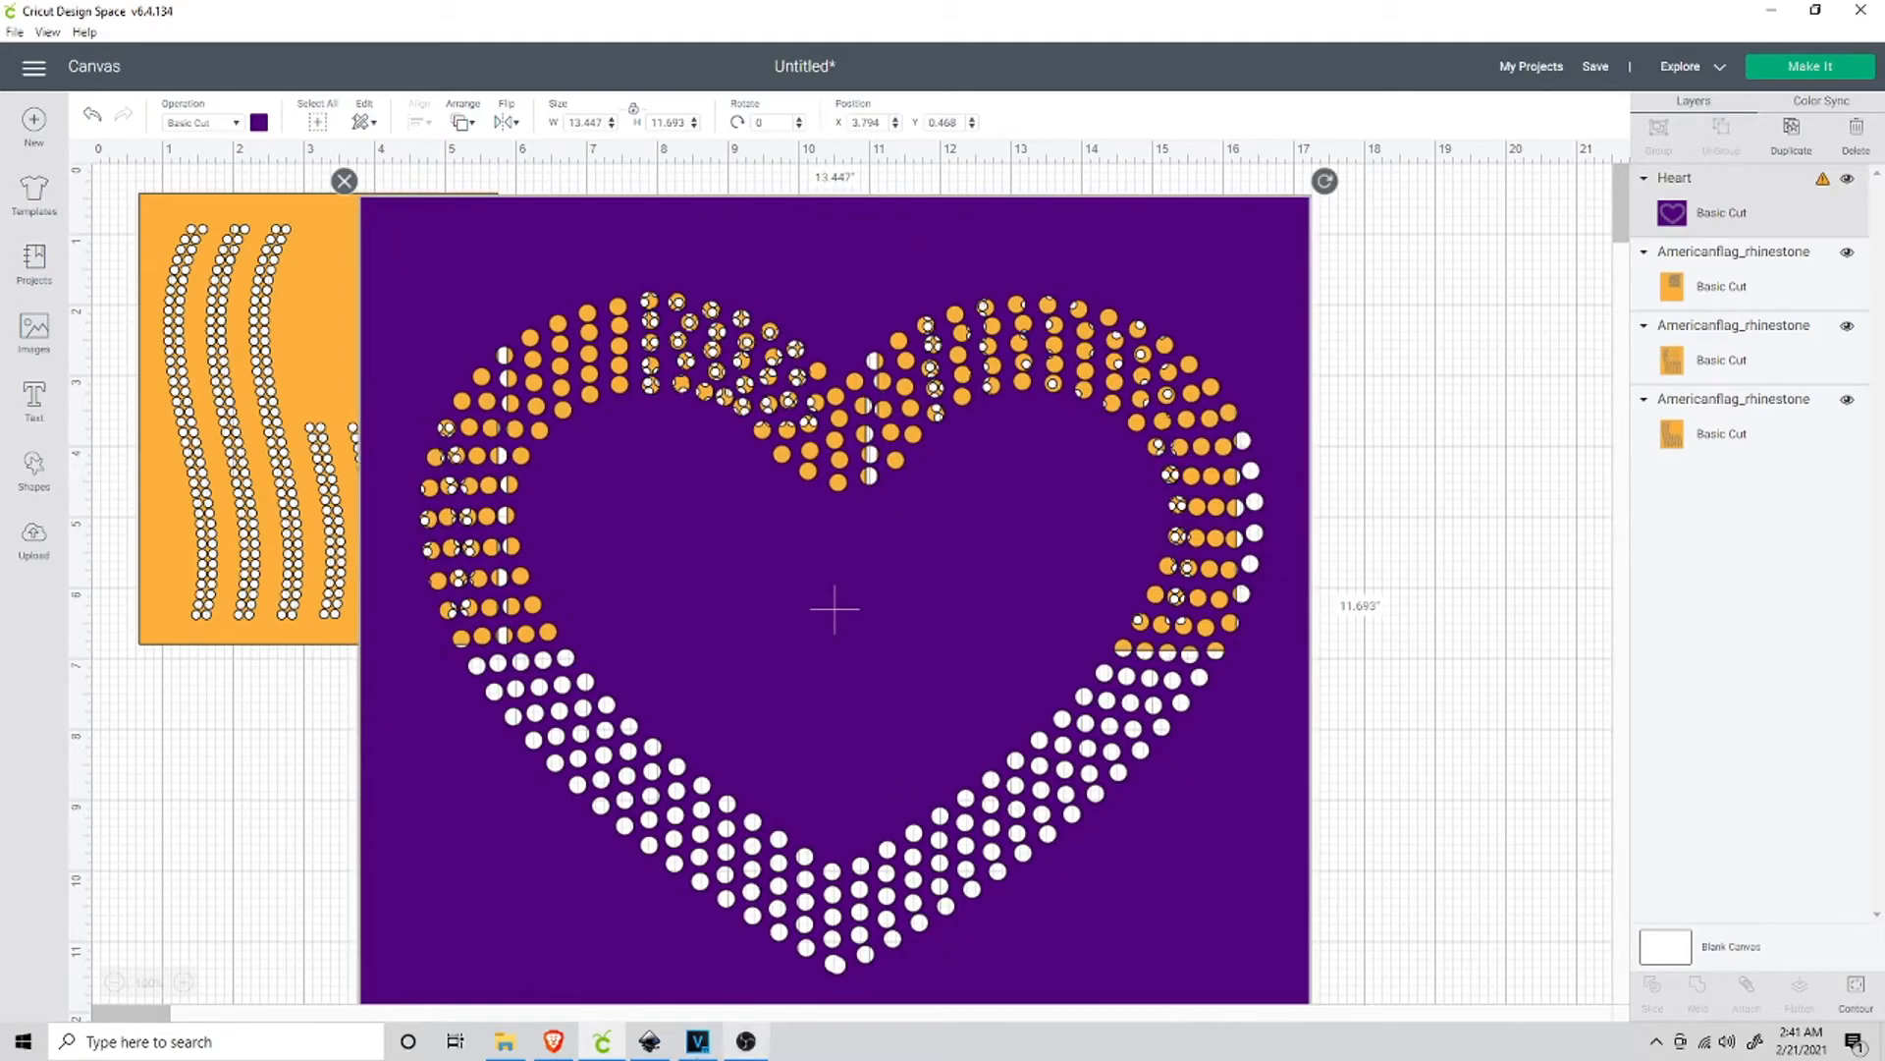
# Switch to Inkscape and display the perforated rectangle's dimensions in inches.
pyautogui.click(649, 1041)
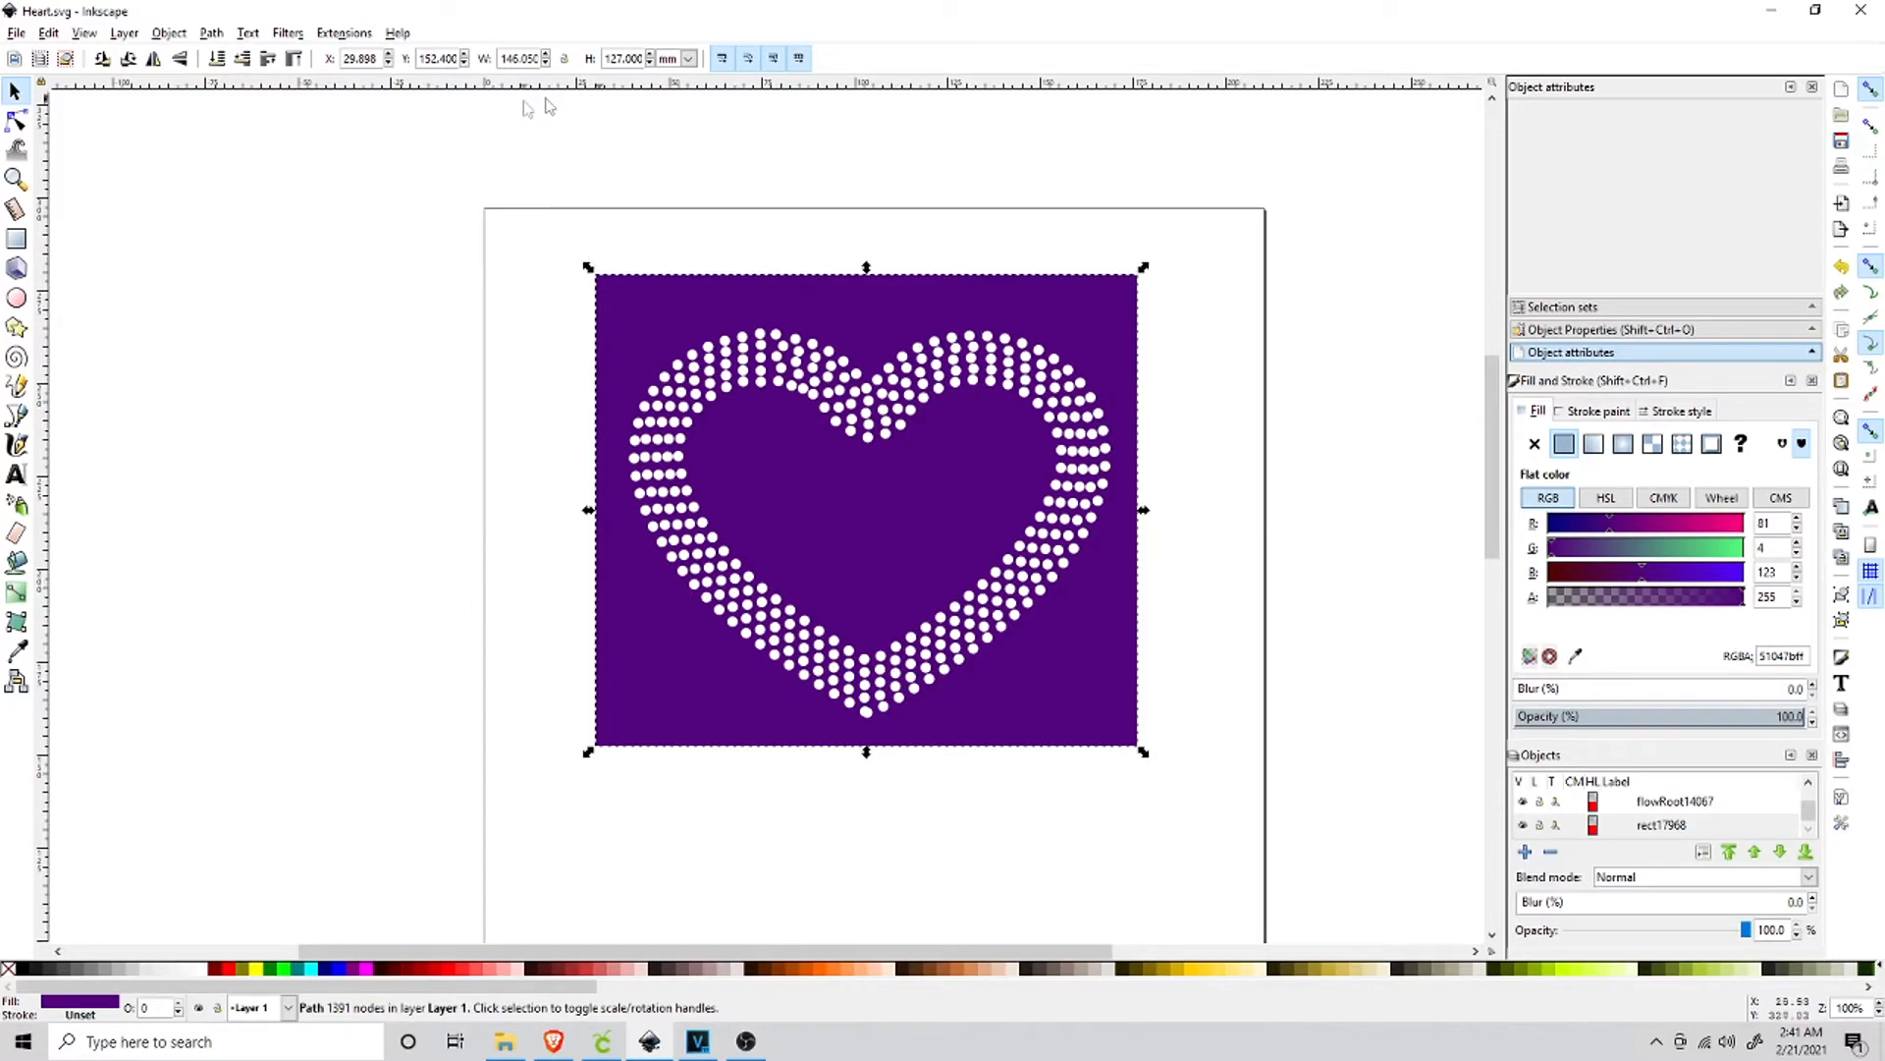
pyautogui.click(690, 58)
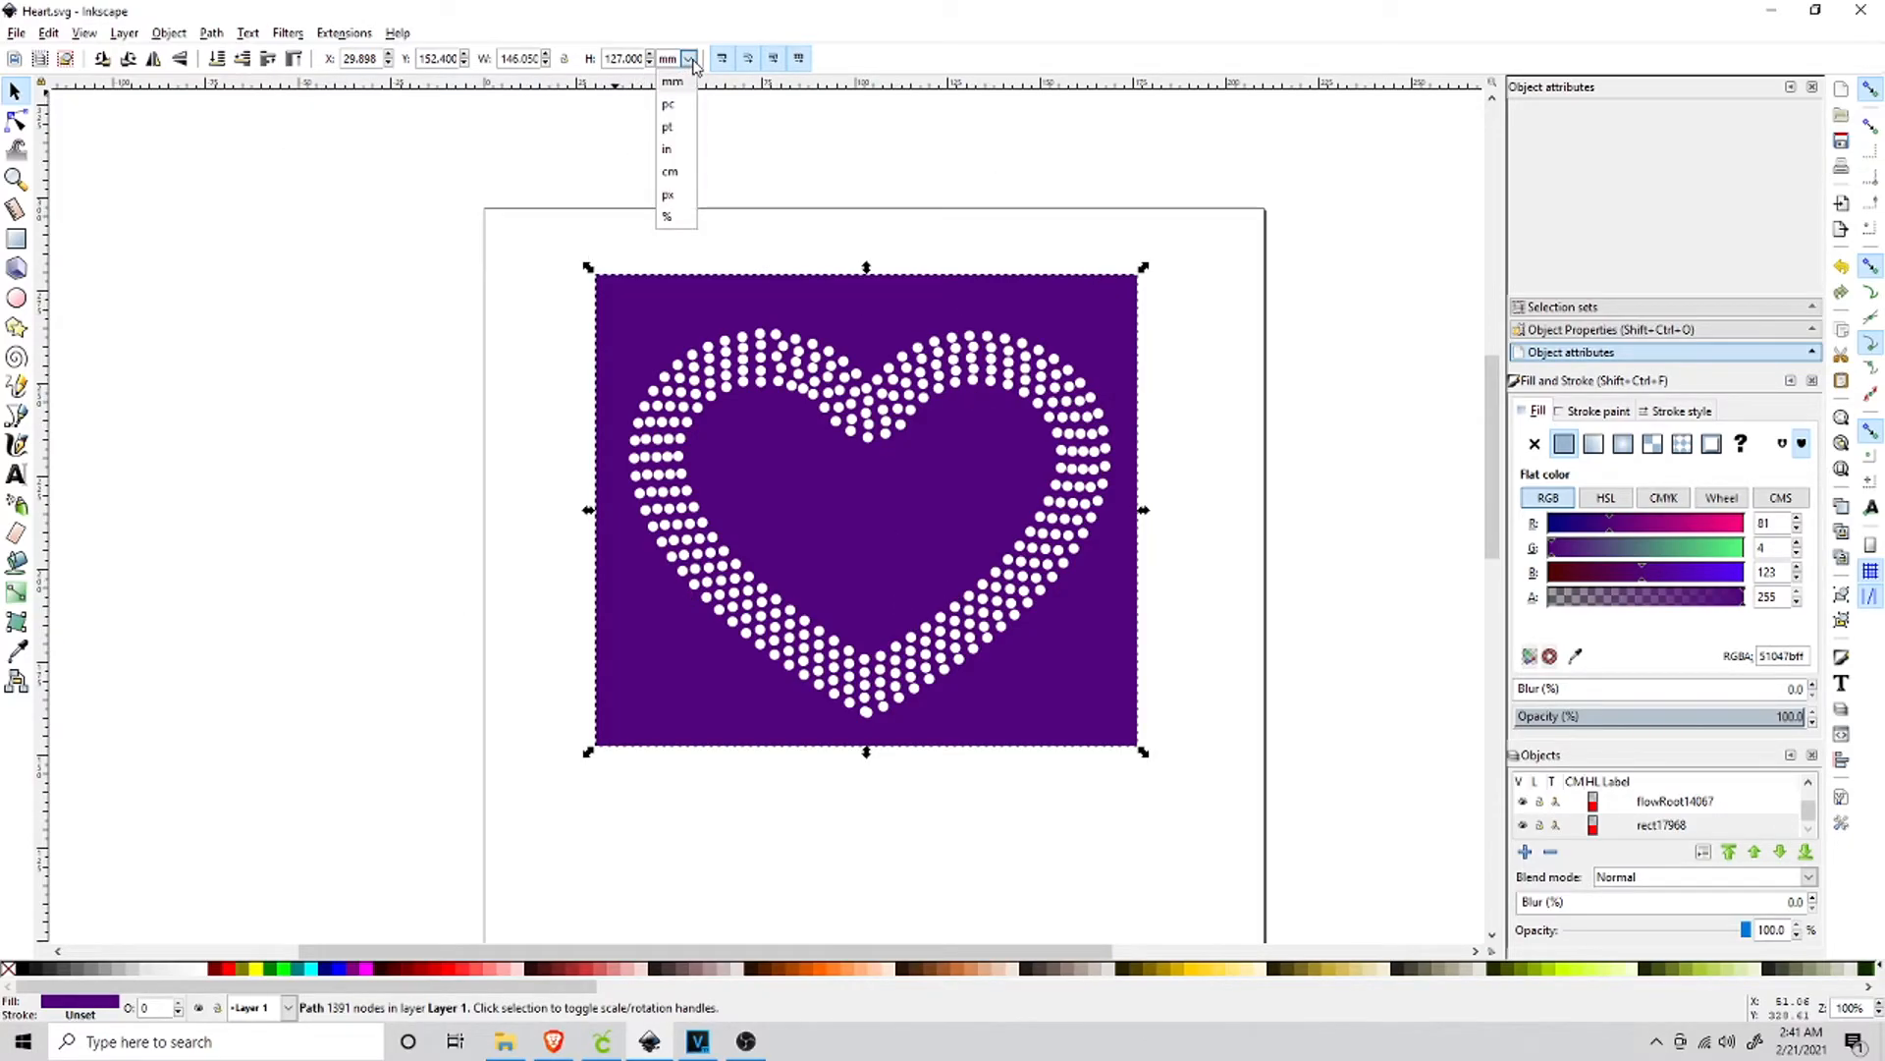
pyautogui.click(679, 148)
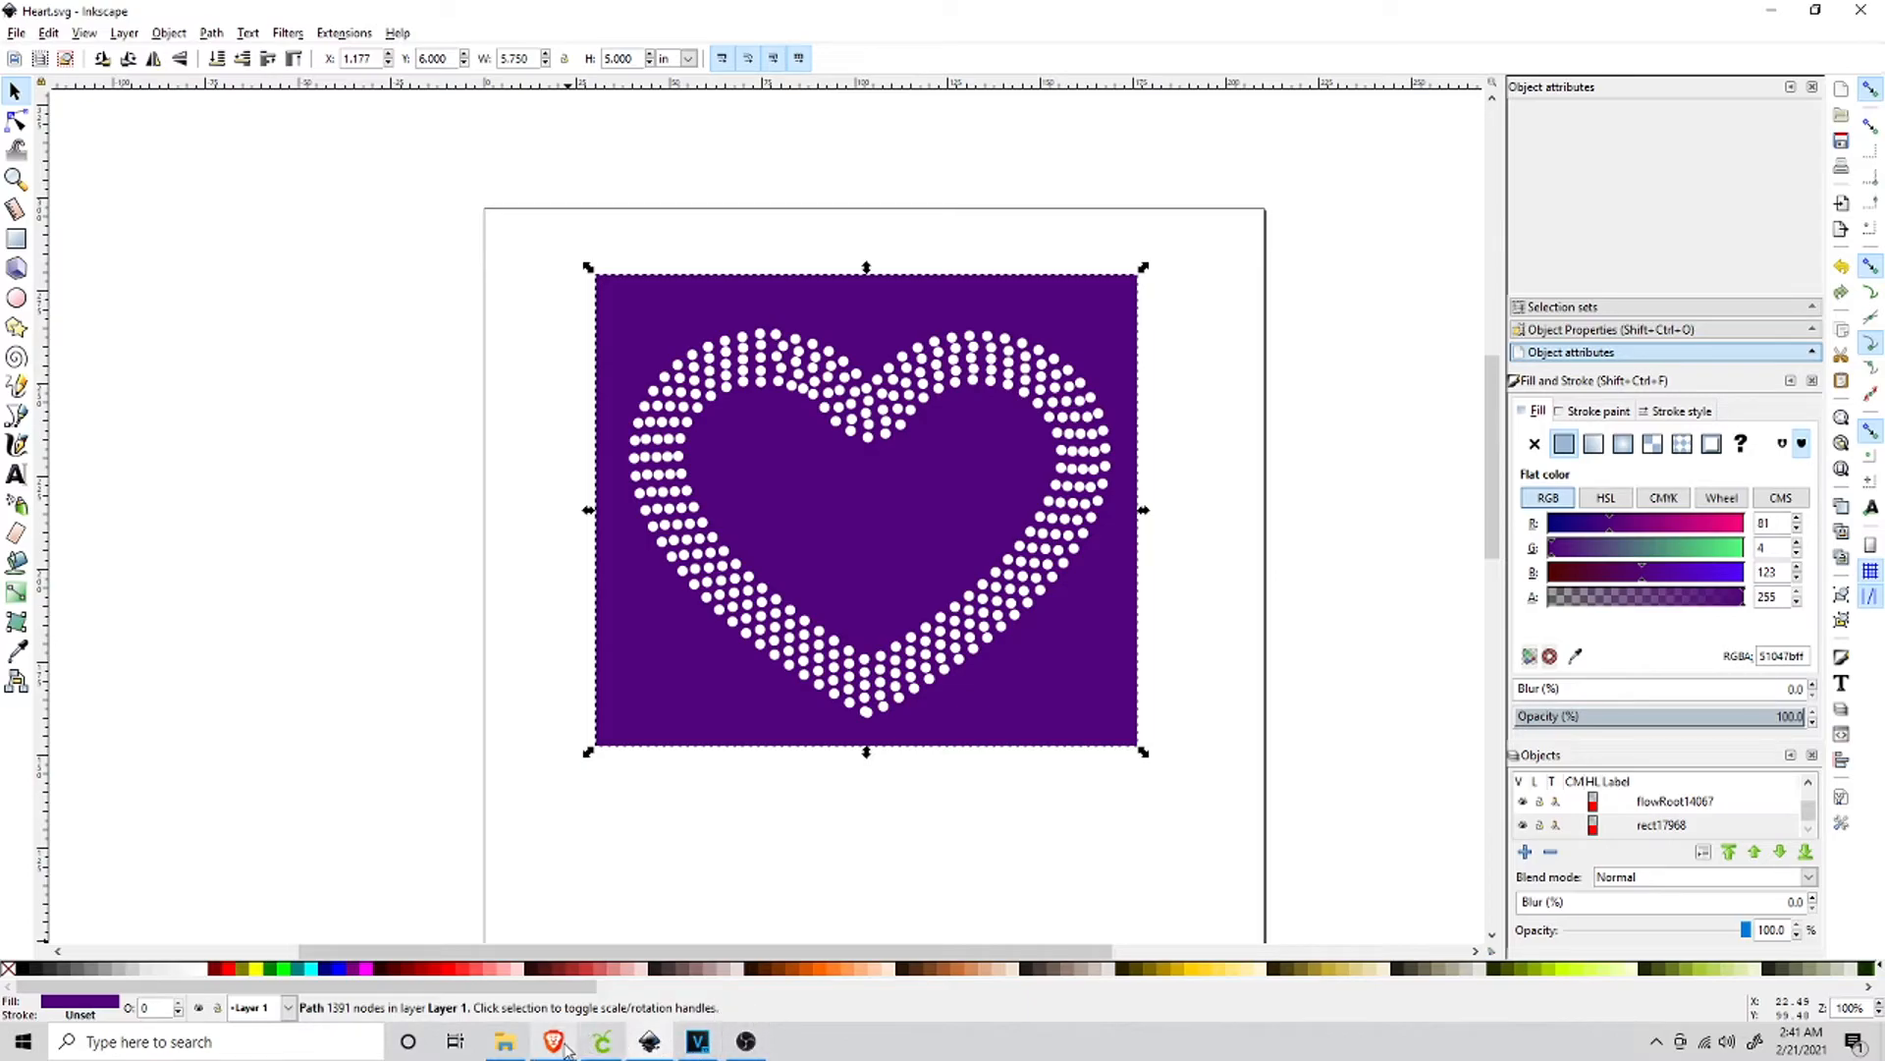
# Back in Cricut Design Space, size the heart template to 5.75 in wide by 5 in high and move it below the flag templates.
pyautogui.click(602, 1041)
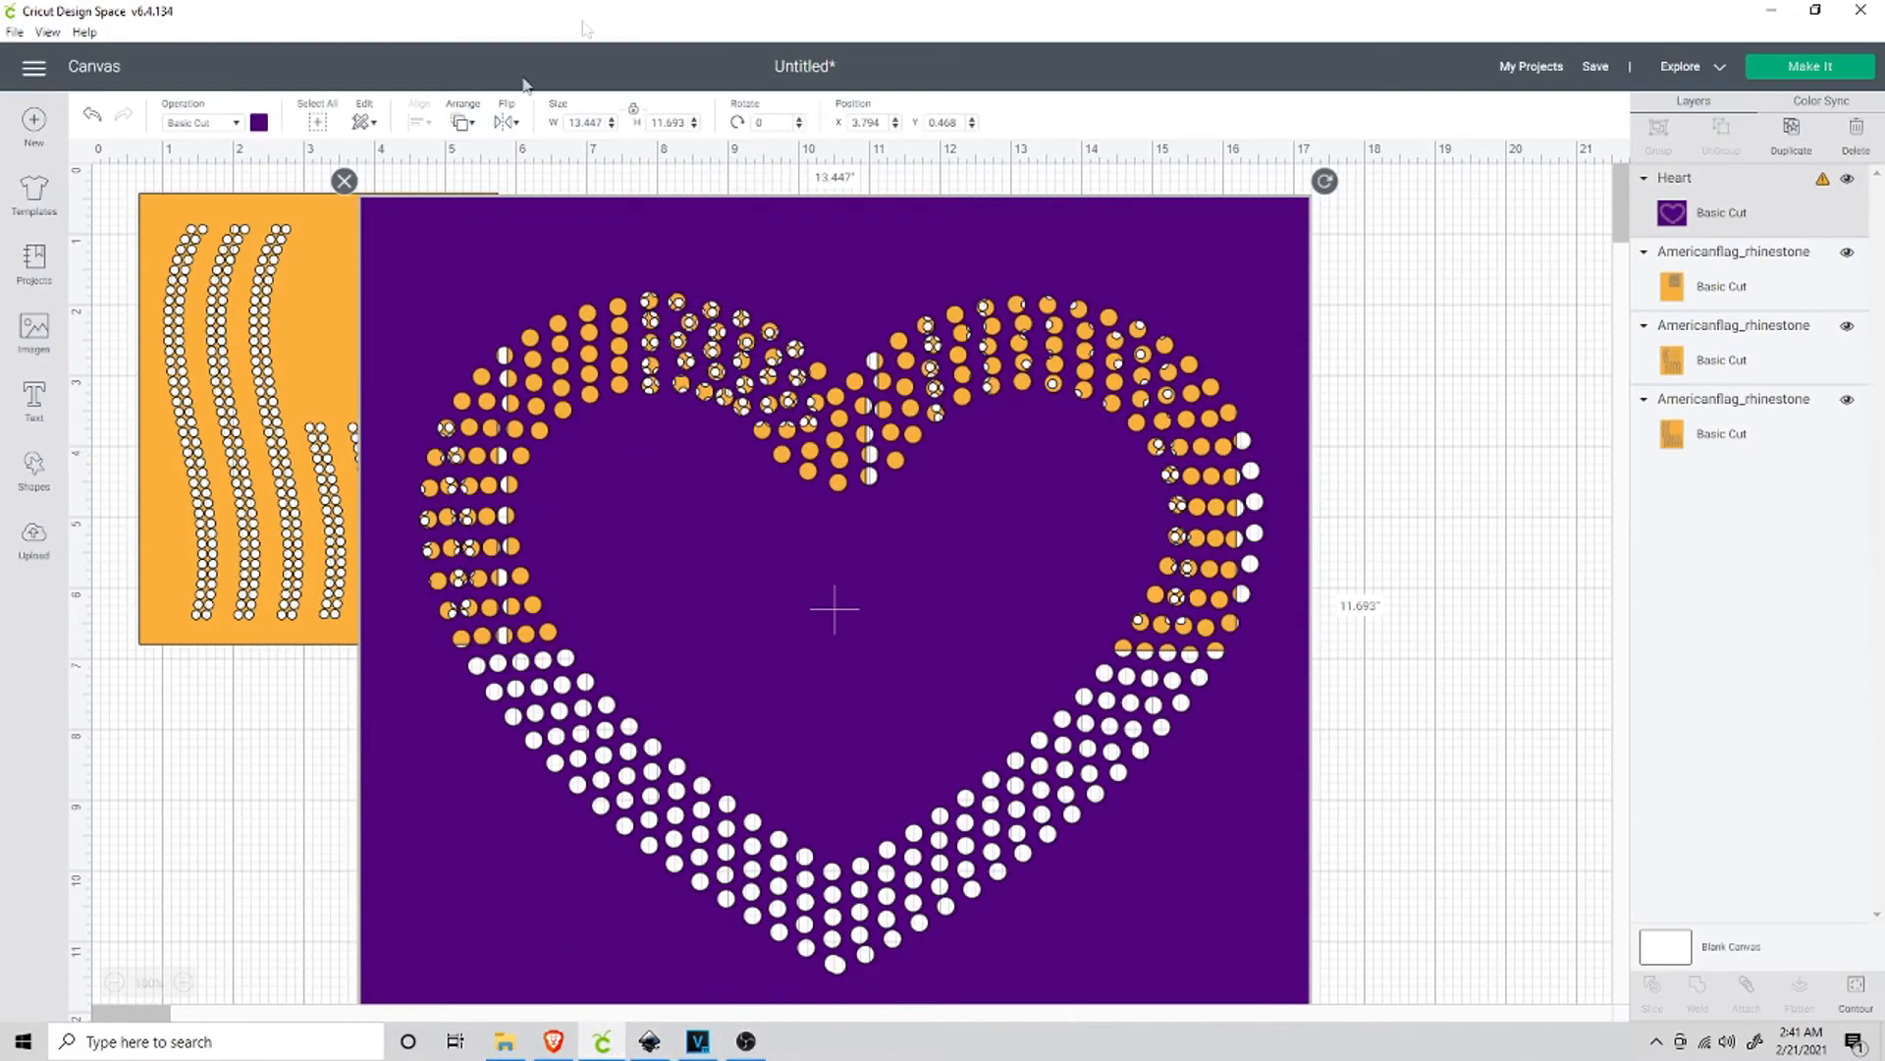
pyautogui.doubleClick(589, 122)
pyautogui.write('5.75')
pyautogui.click(669, 68)
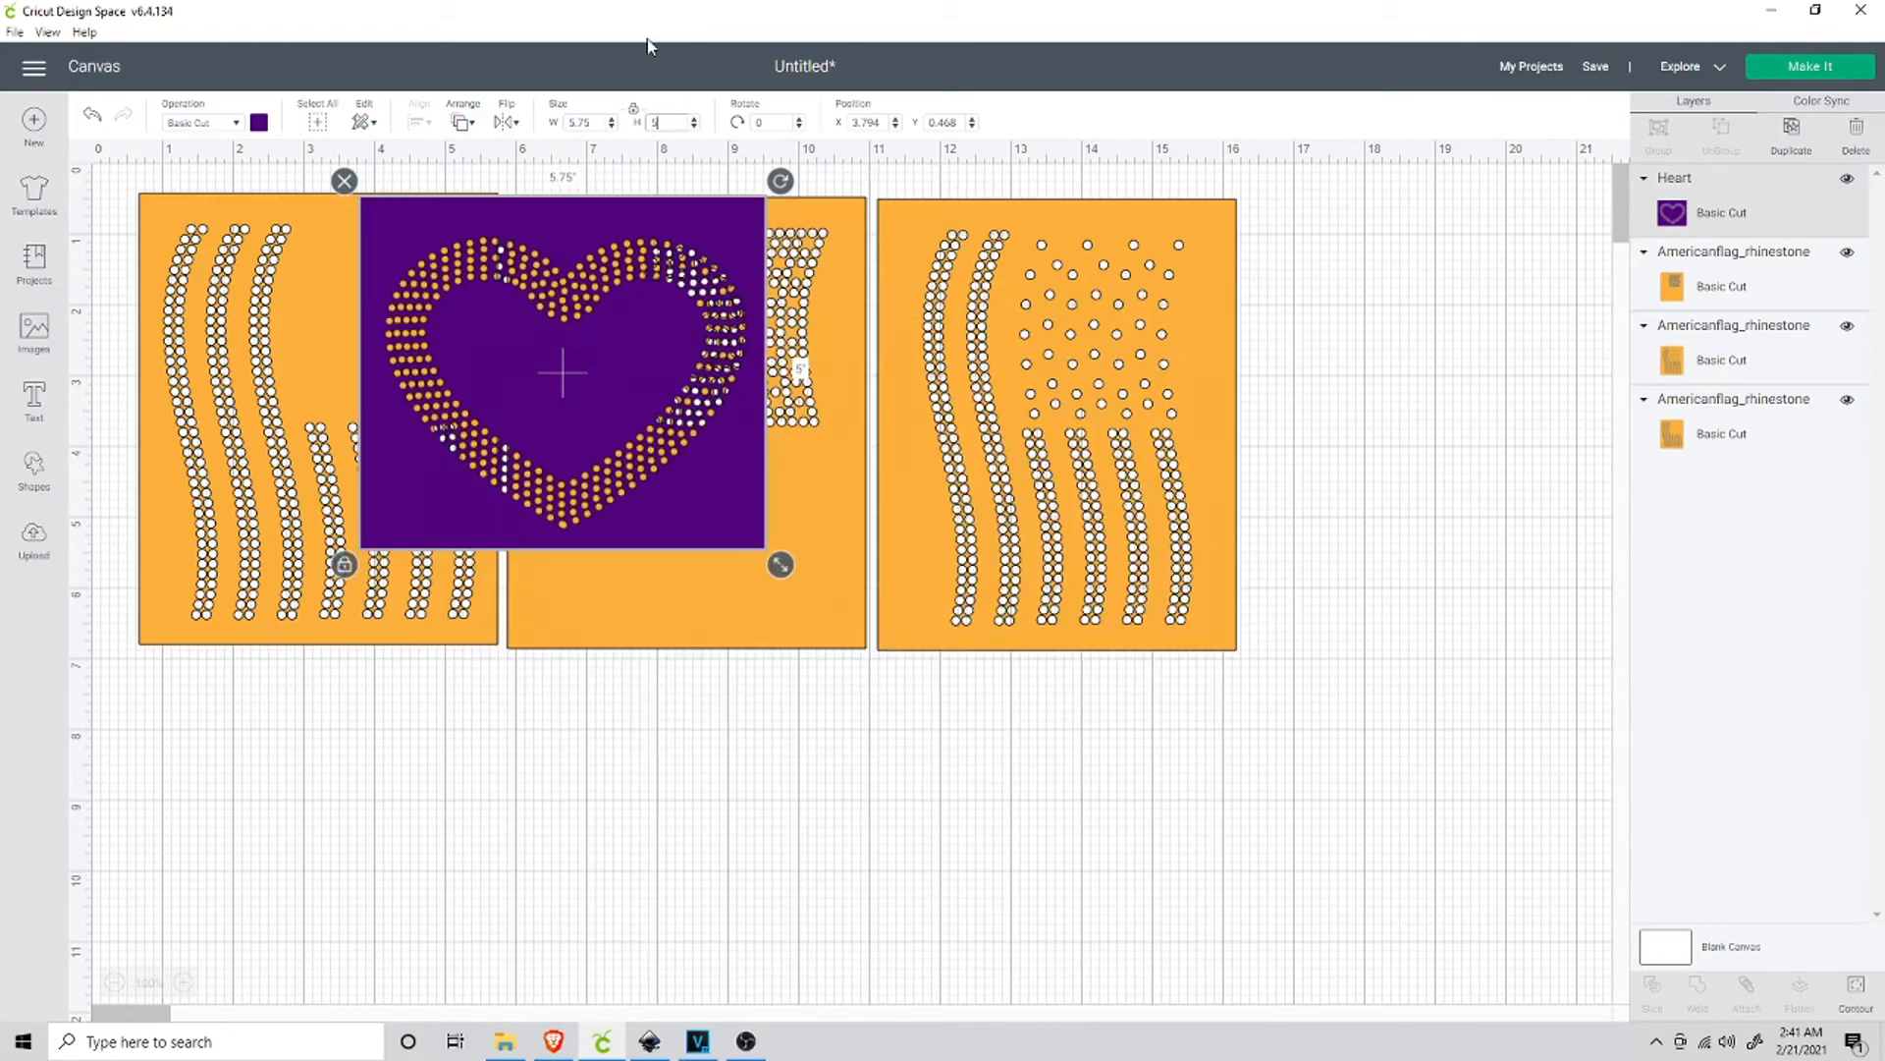
pyautogui.moveTo(695, 516); pyautogui.dragTo(775, 759)
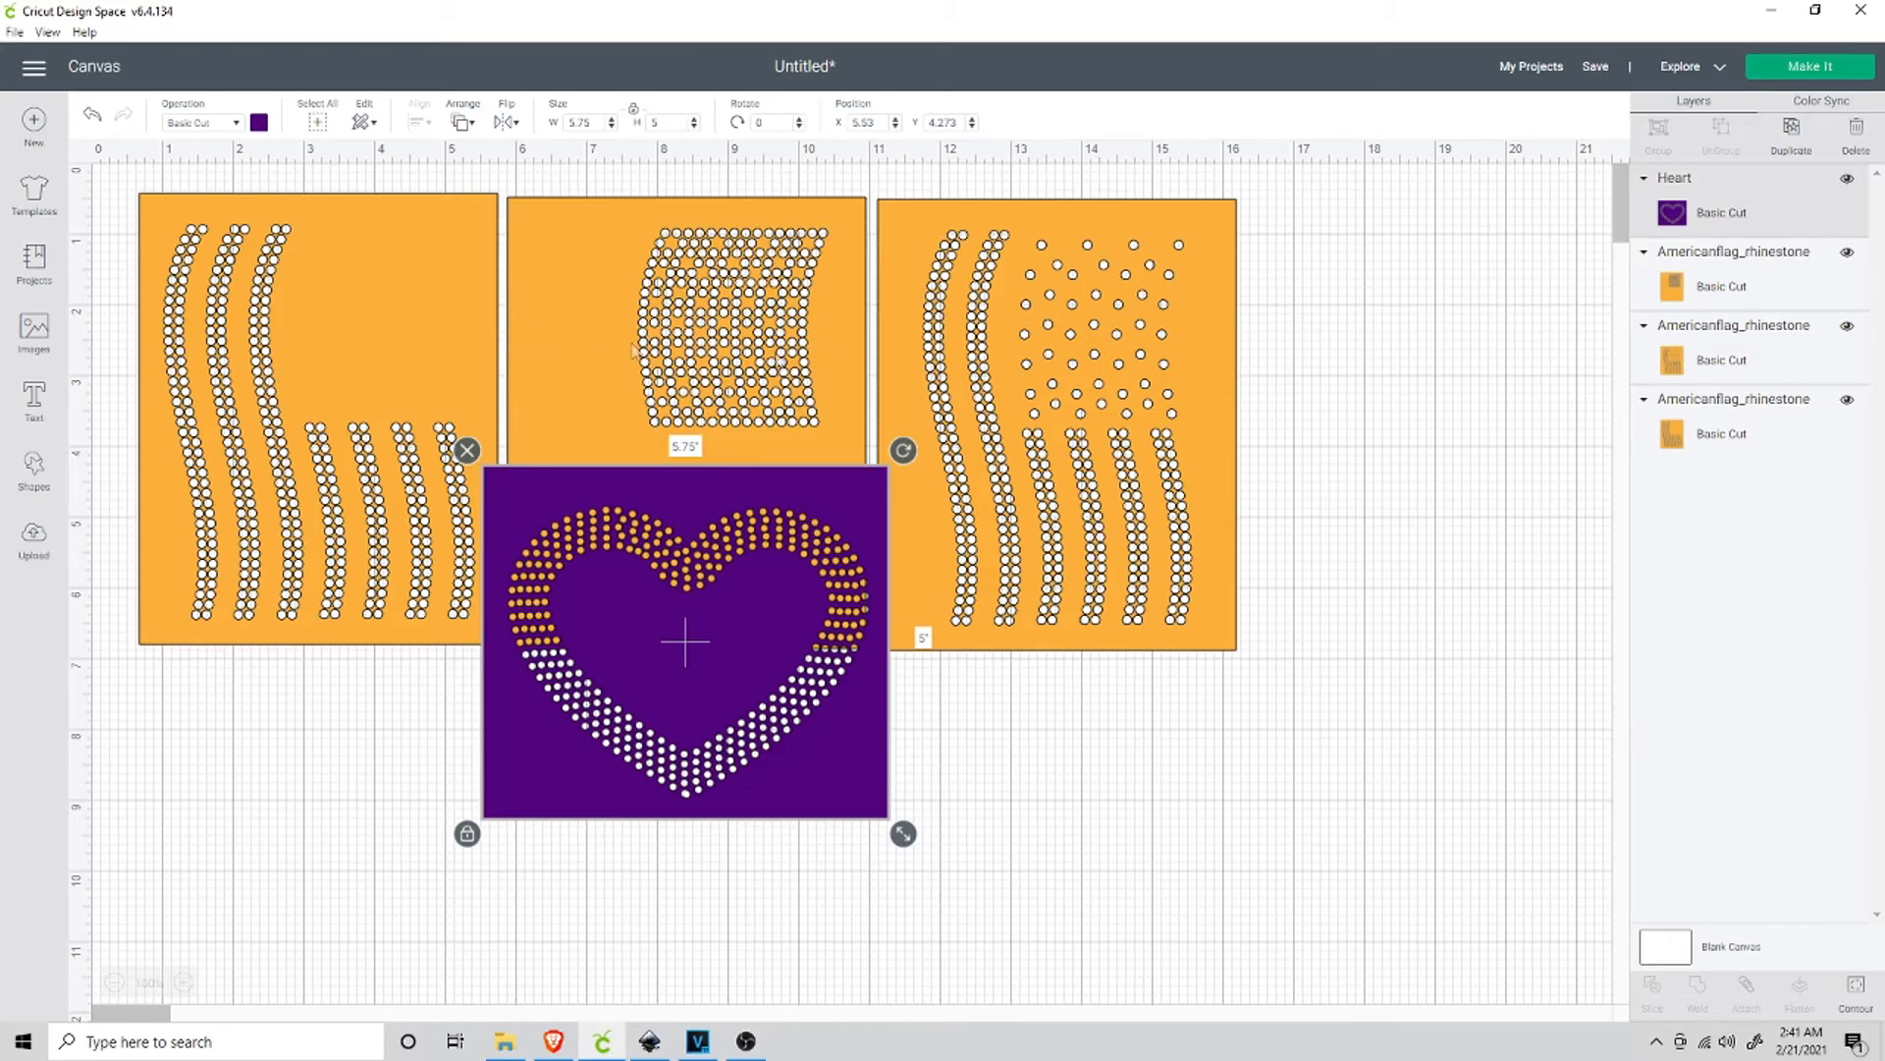
pyautogui.moveTo(660, 496); pyautogui.dragTo(992, 700)
# Select the three flag templates in turn and nudge the one with both stripes and scattered stars slightly upward.
pyautogui.click(1049, 233)
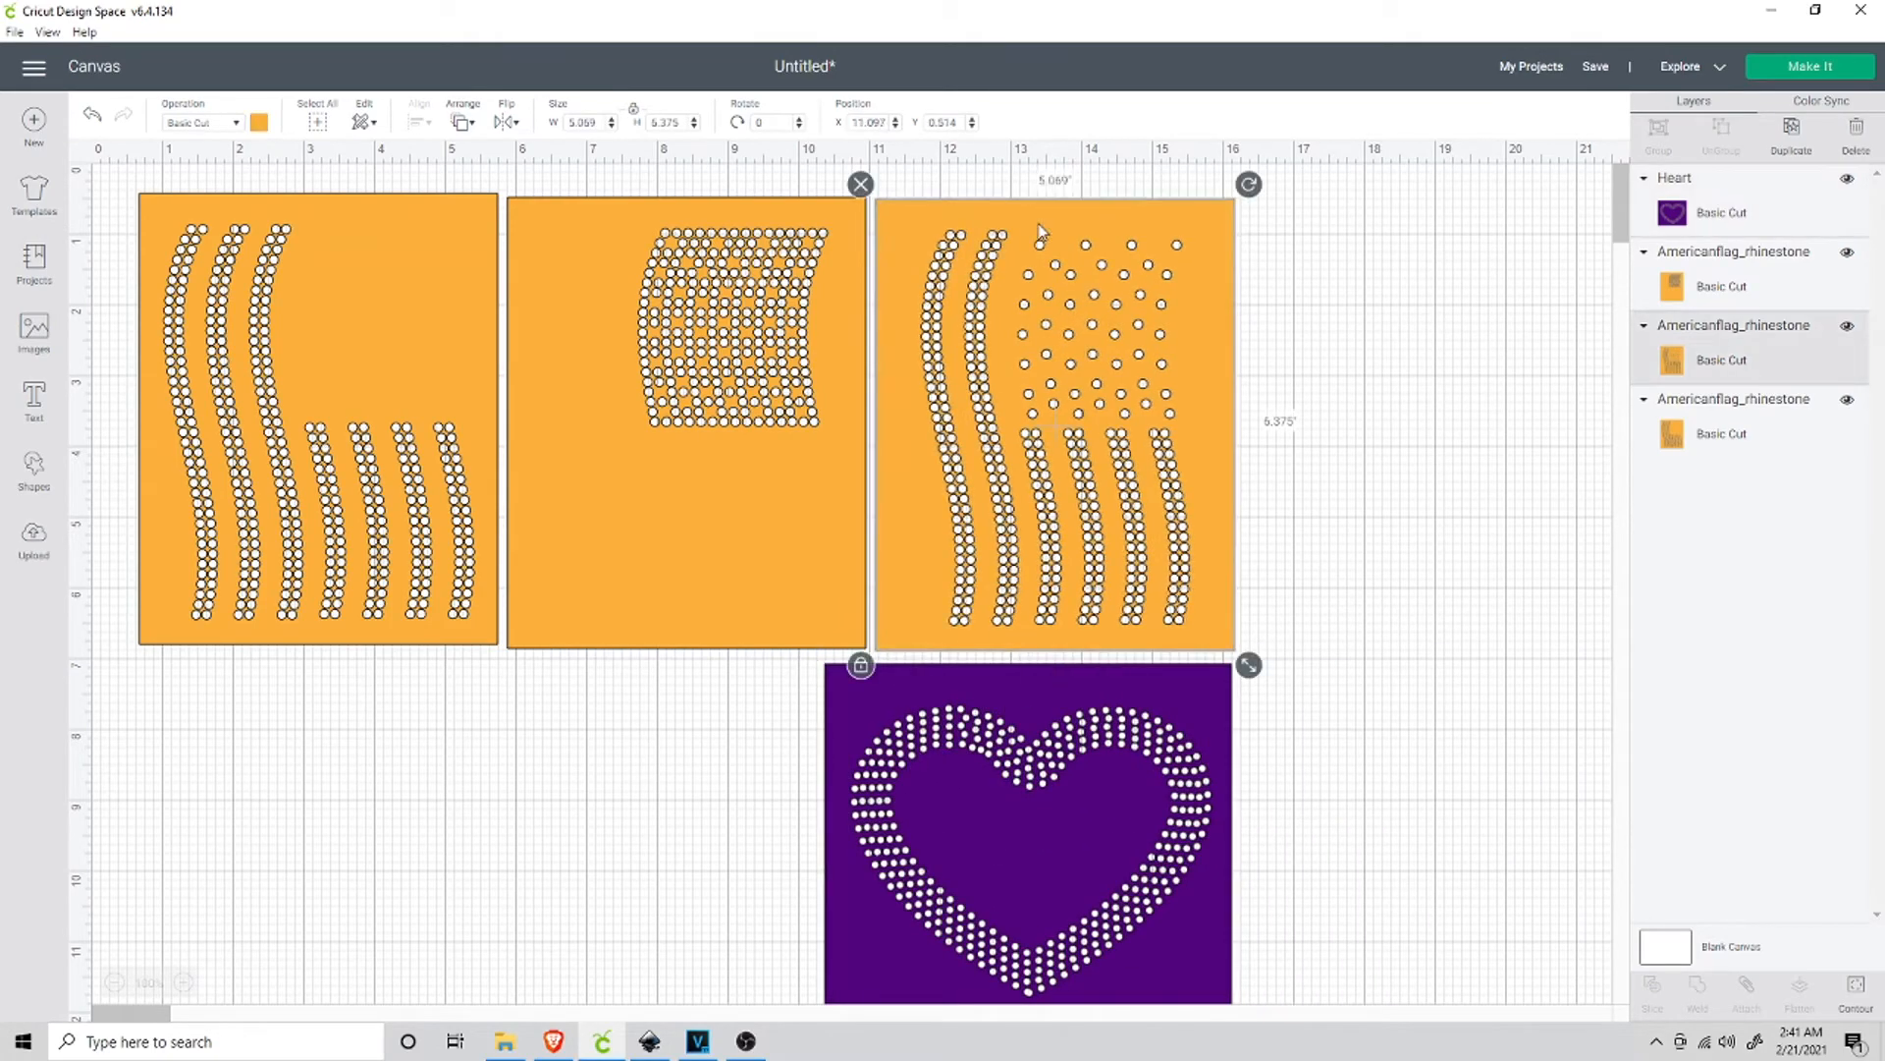
pyautogui.click(685, 257)
pyautogui.click(323, 242)
pyautogui.click(658, 275)
pyautogui.click(907, 282)
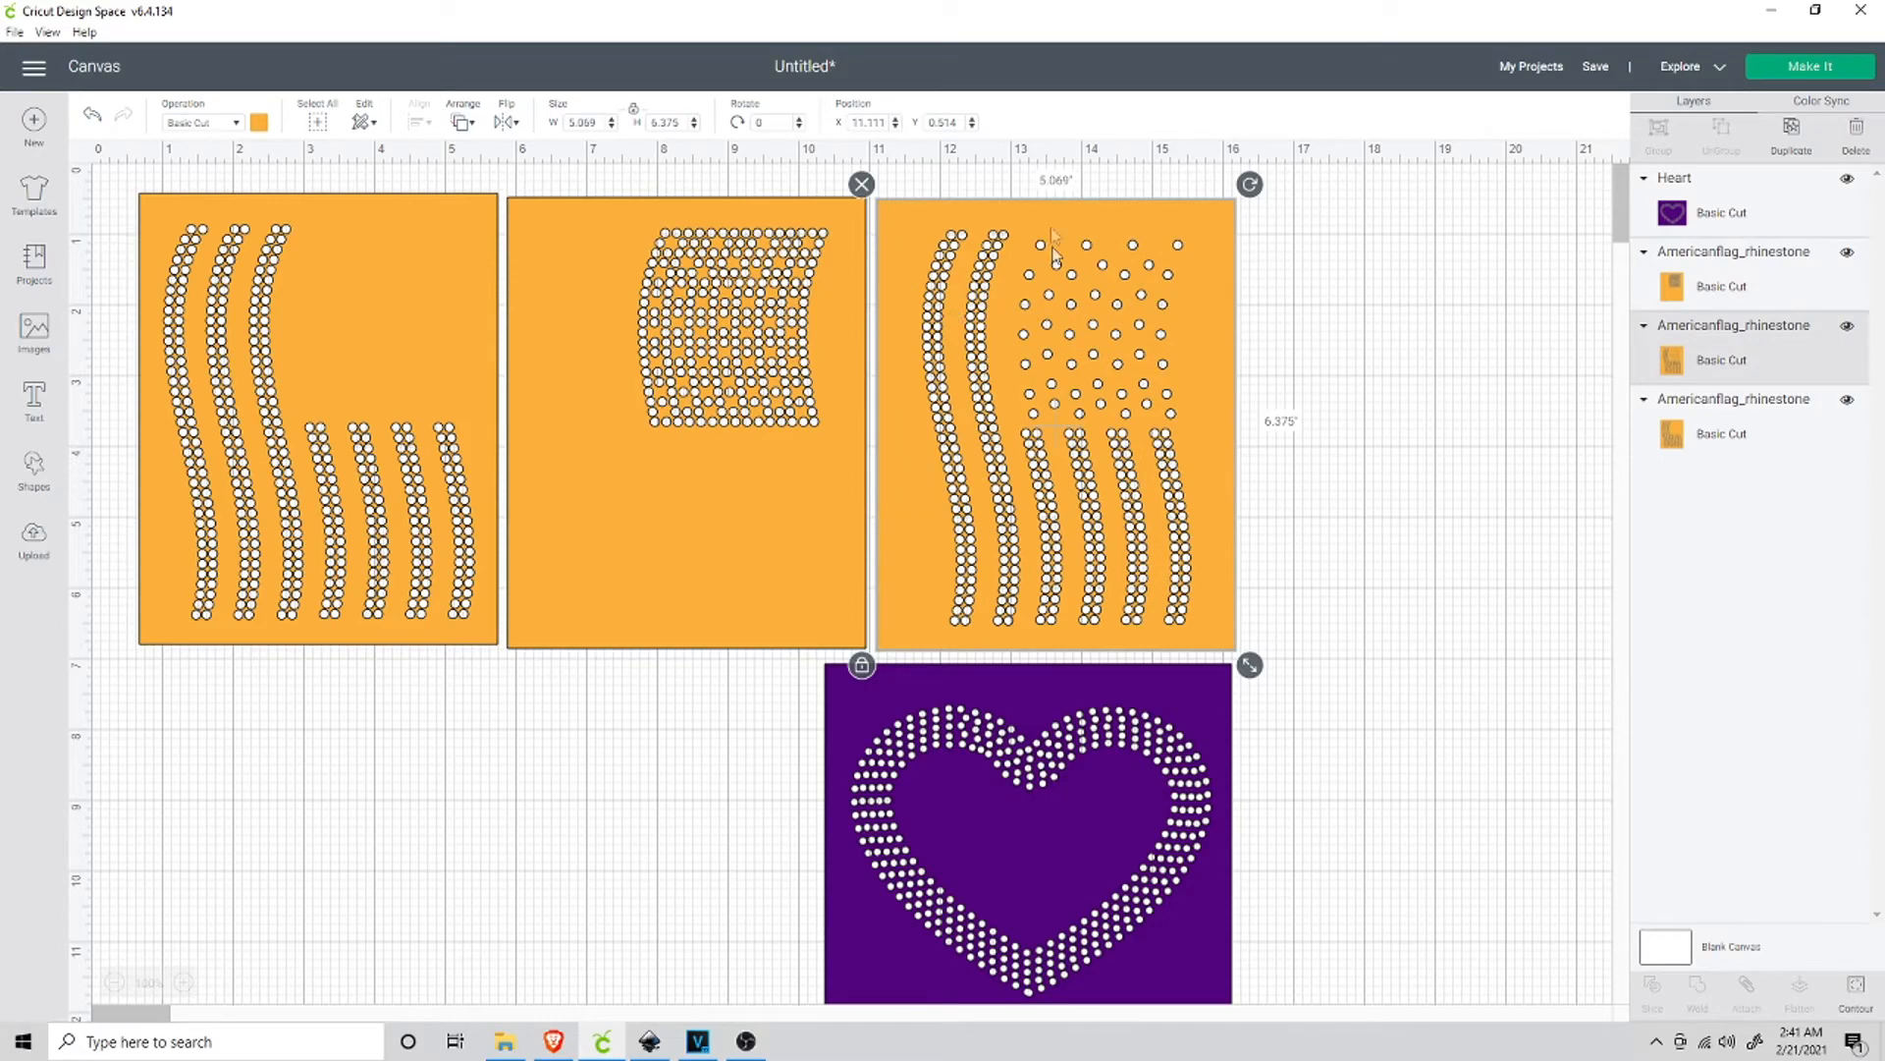
pyautogui.moveTo(1057, 225)
pyautogui.mouseDown()
pyautogui.moveTo(747, 251)
pyautogui.moveTo(690, 225)
pyautogui.moveTo(1131, 213)
pyautogui.moveTo(1061, 212)
pyautogui.mouseUp()
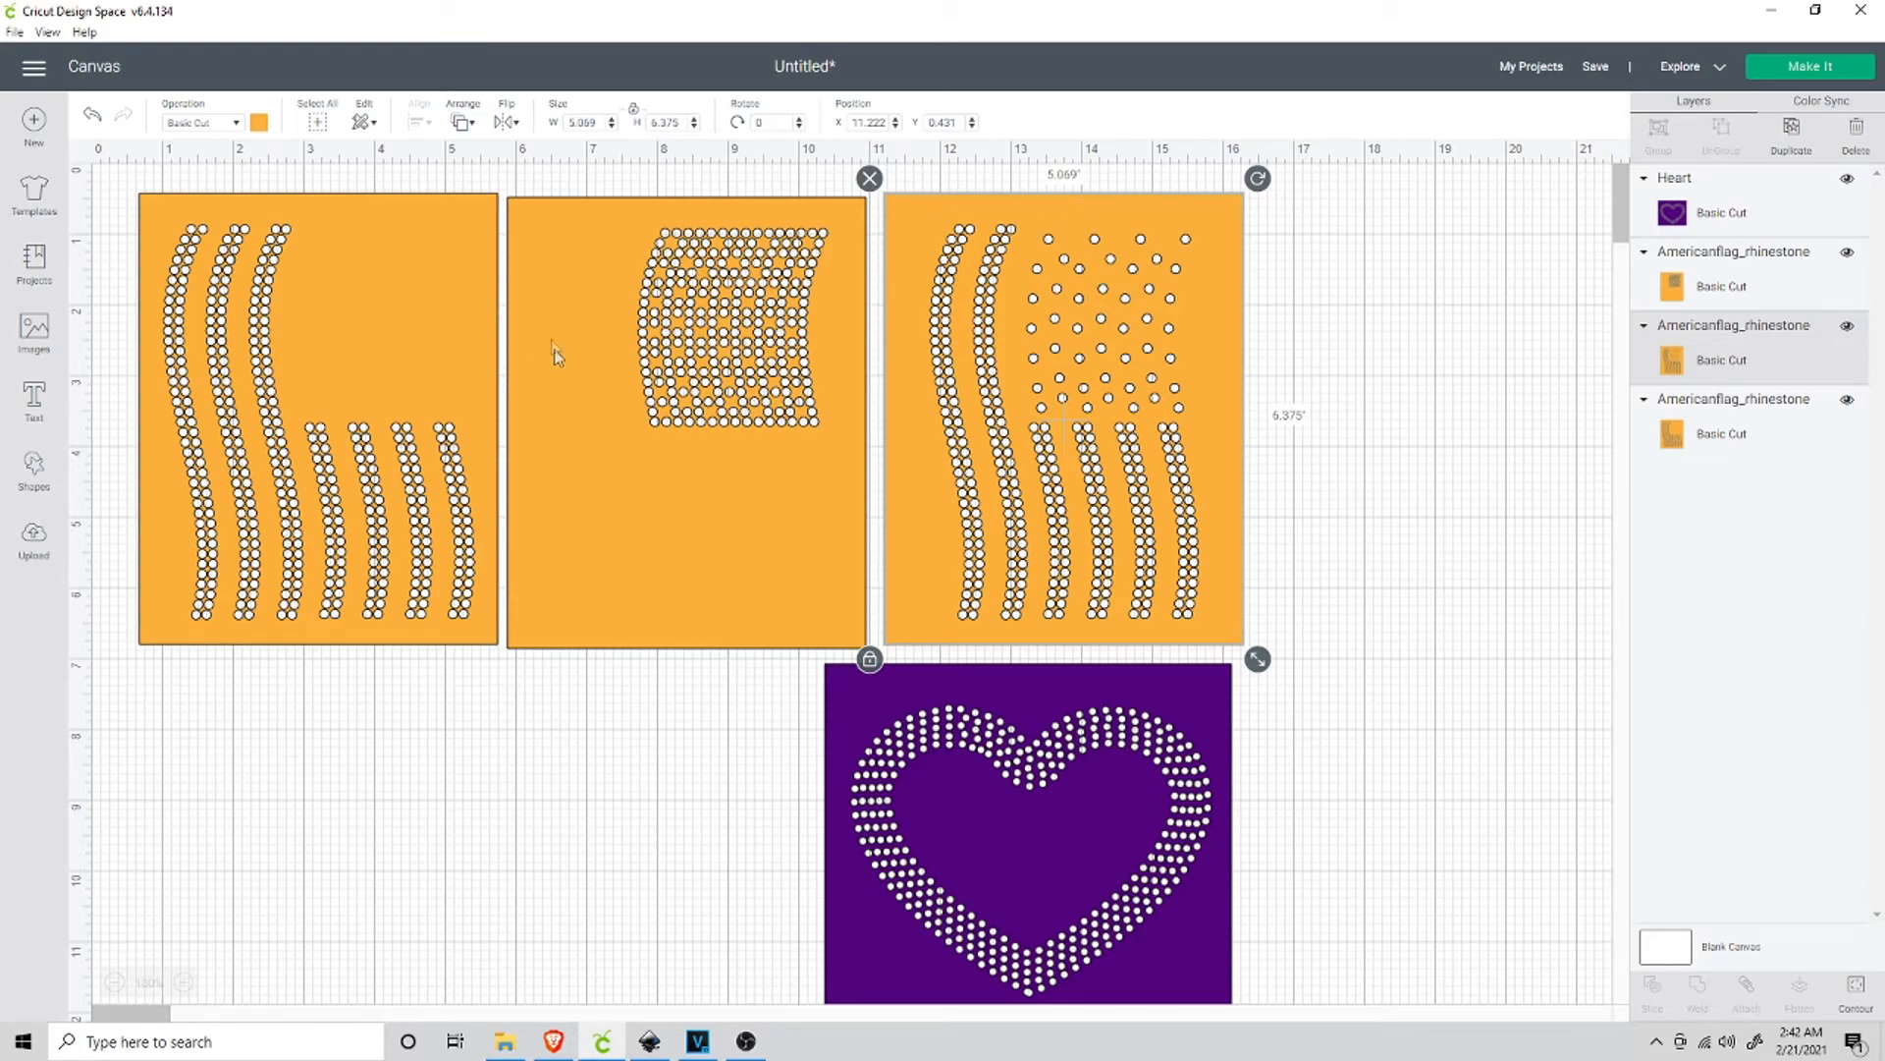
# Overlay the middle flag template on the striped-and-starred one, return it to the middle, and realign the three templates in a row.
pyautogui.moveTo(543, 227); pyautogui.dragTo(922, 220)
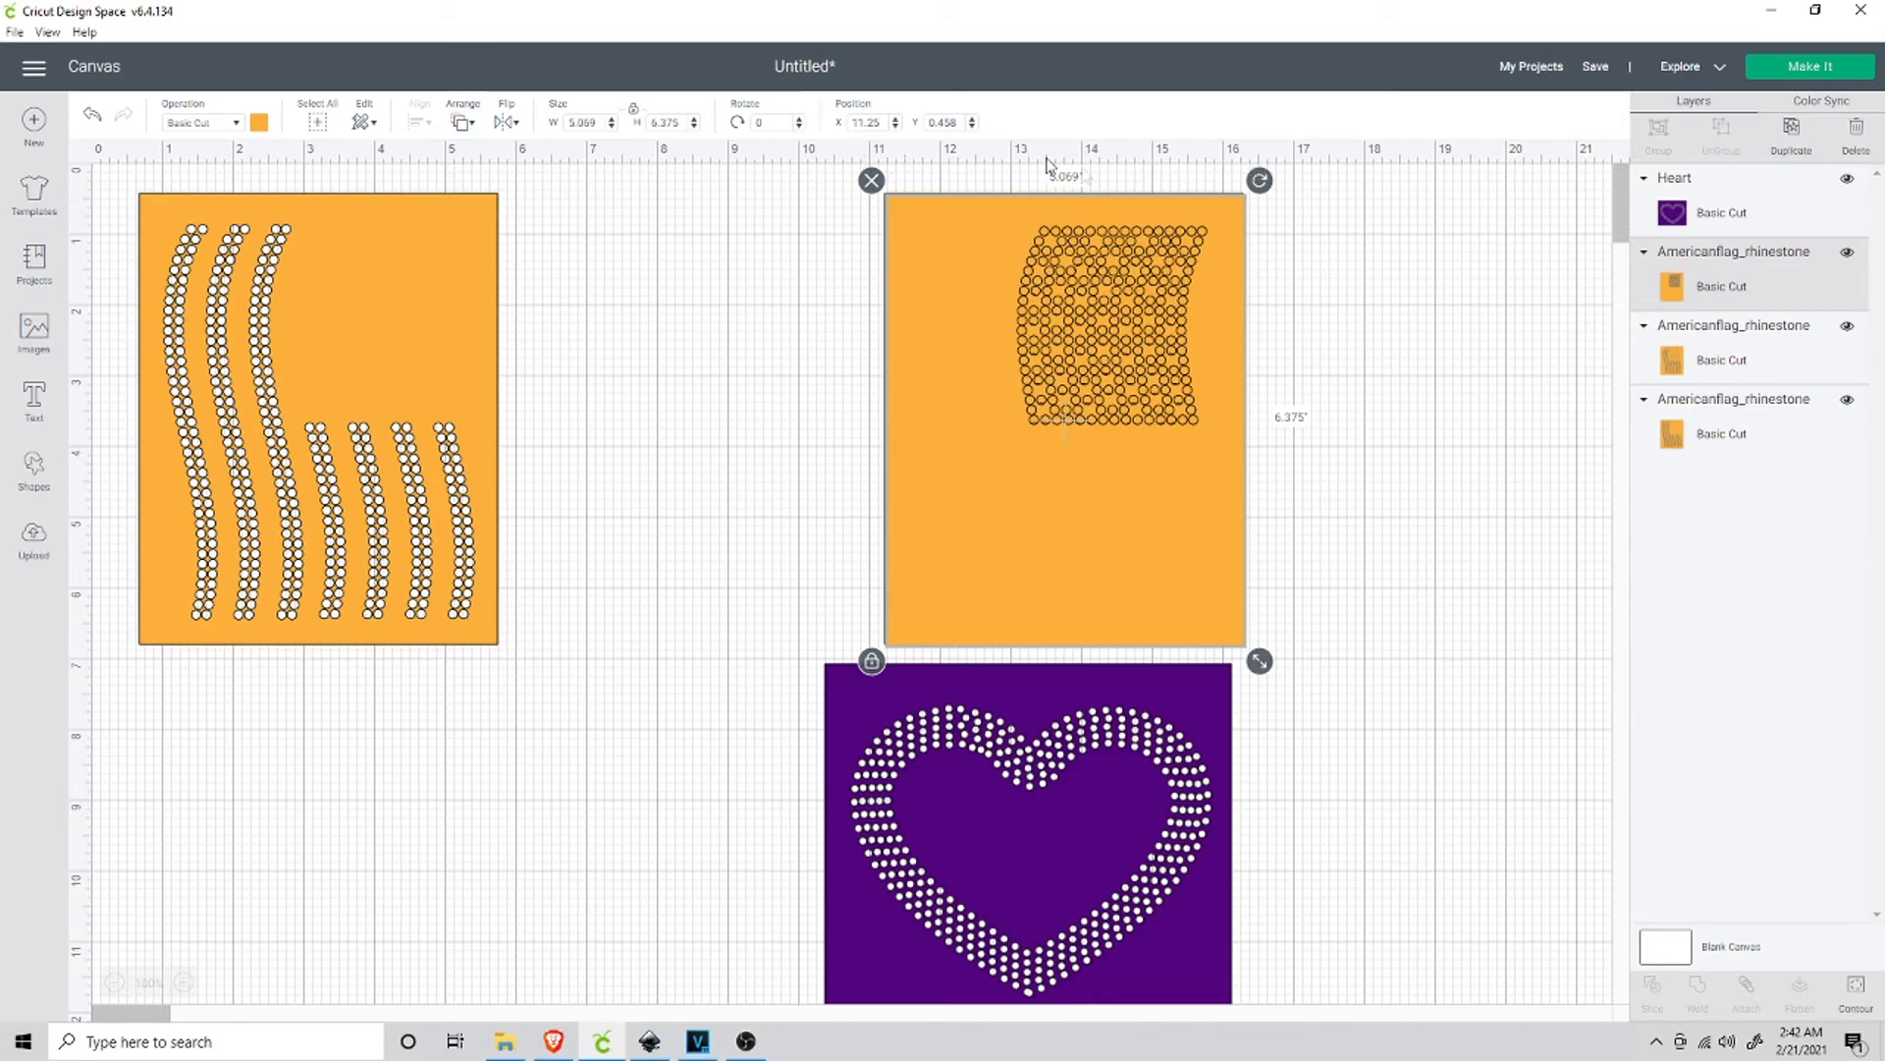
pyautogui.moveTo(959, 277); pyautogui.dragTo(585, 253)
pyautogui.moveTo(923, 234); pyautogui.dragTo(931, 236)
pyautogui.moveTo(410, 319); pyautogui.dragTo(455, 287)
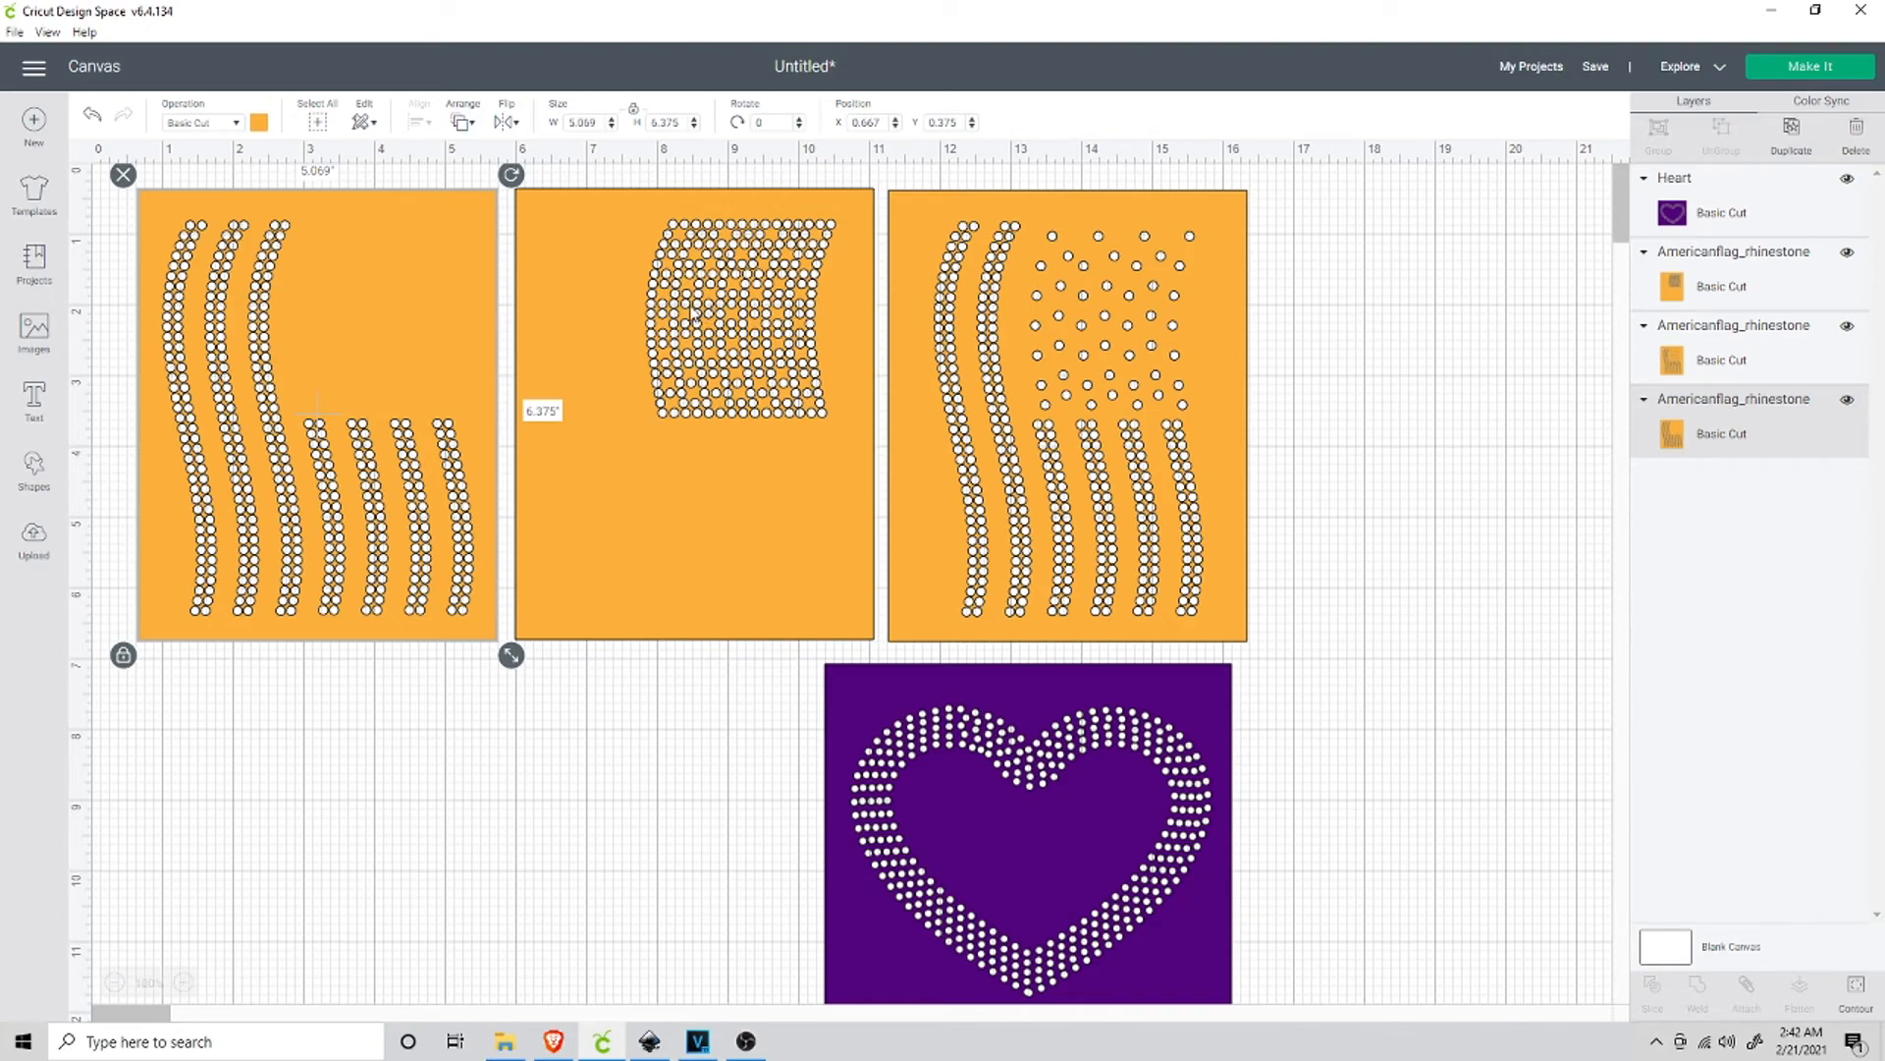
# Select the heart template on the canvas, and minimize the Cricut Design Space and Inkscape windows to show the desktop.
pyautogui.click(886, 709)
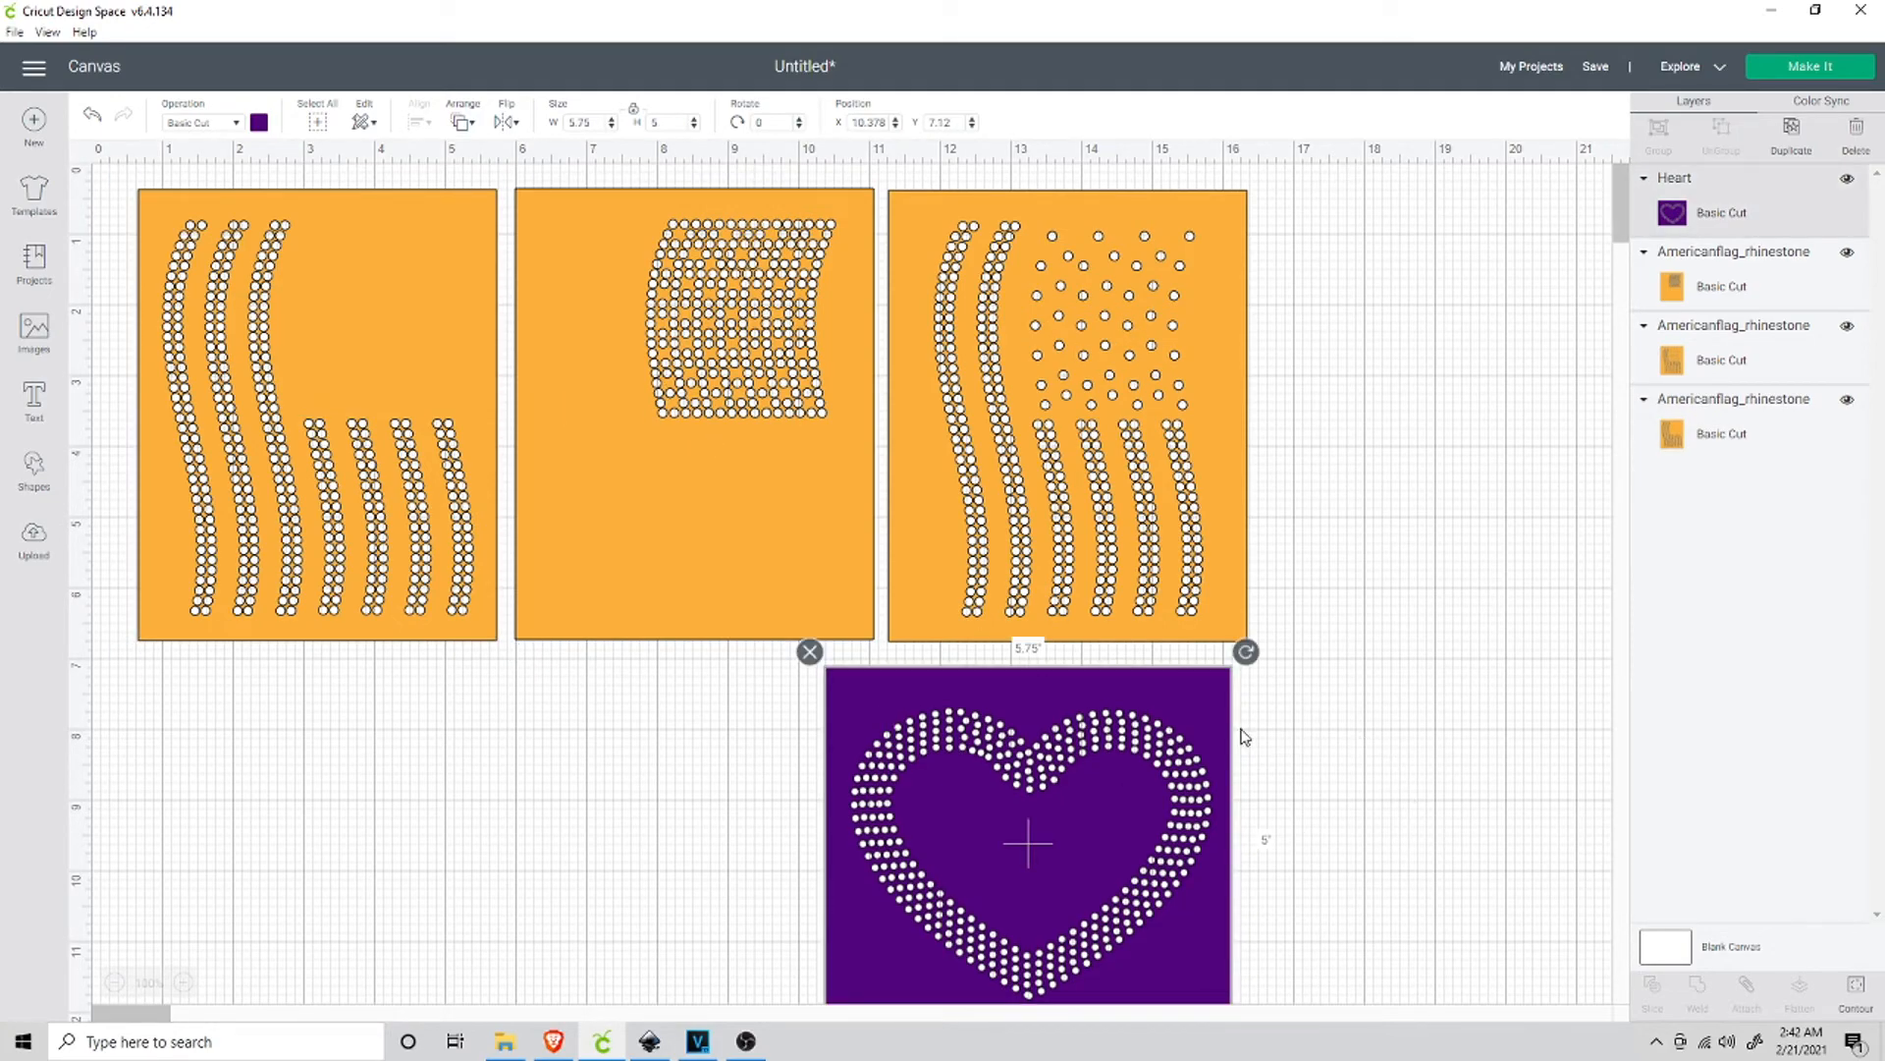
pyautogui.click(1770, 13)
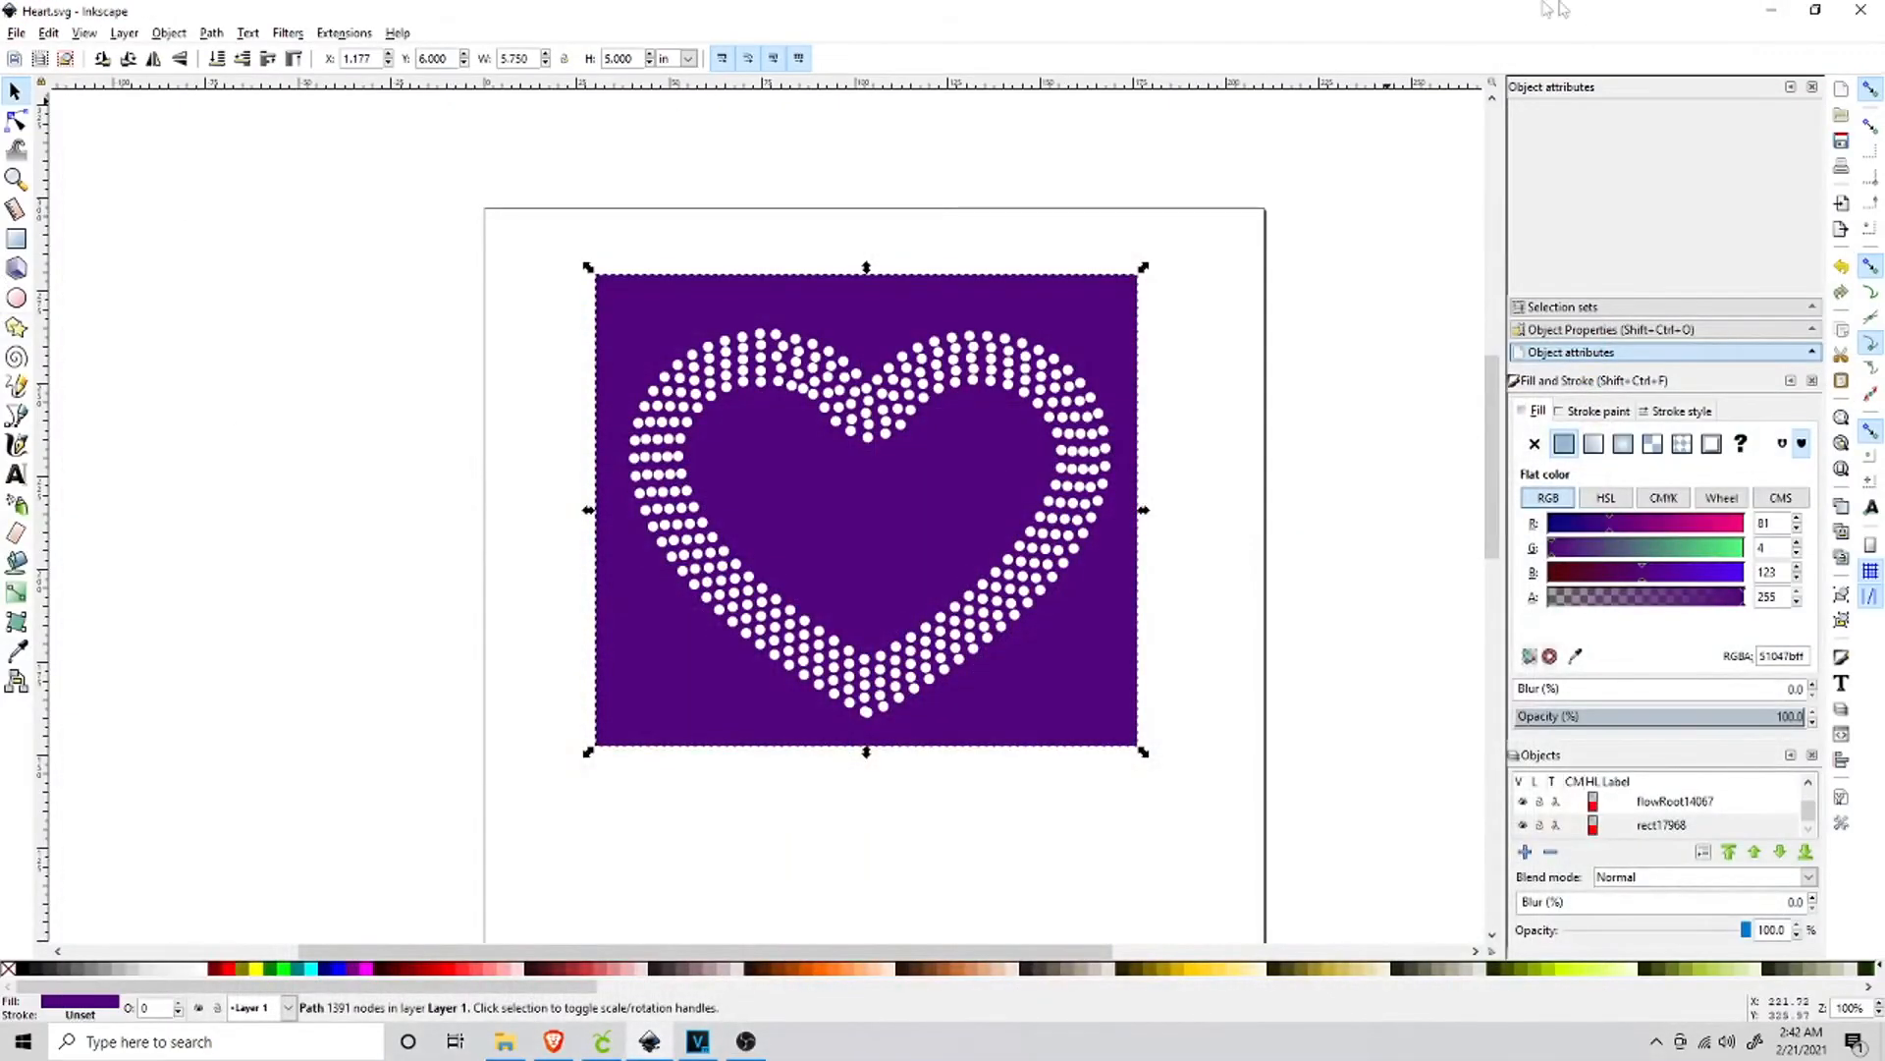
pyautogui.click(1769, 12)
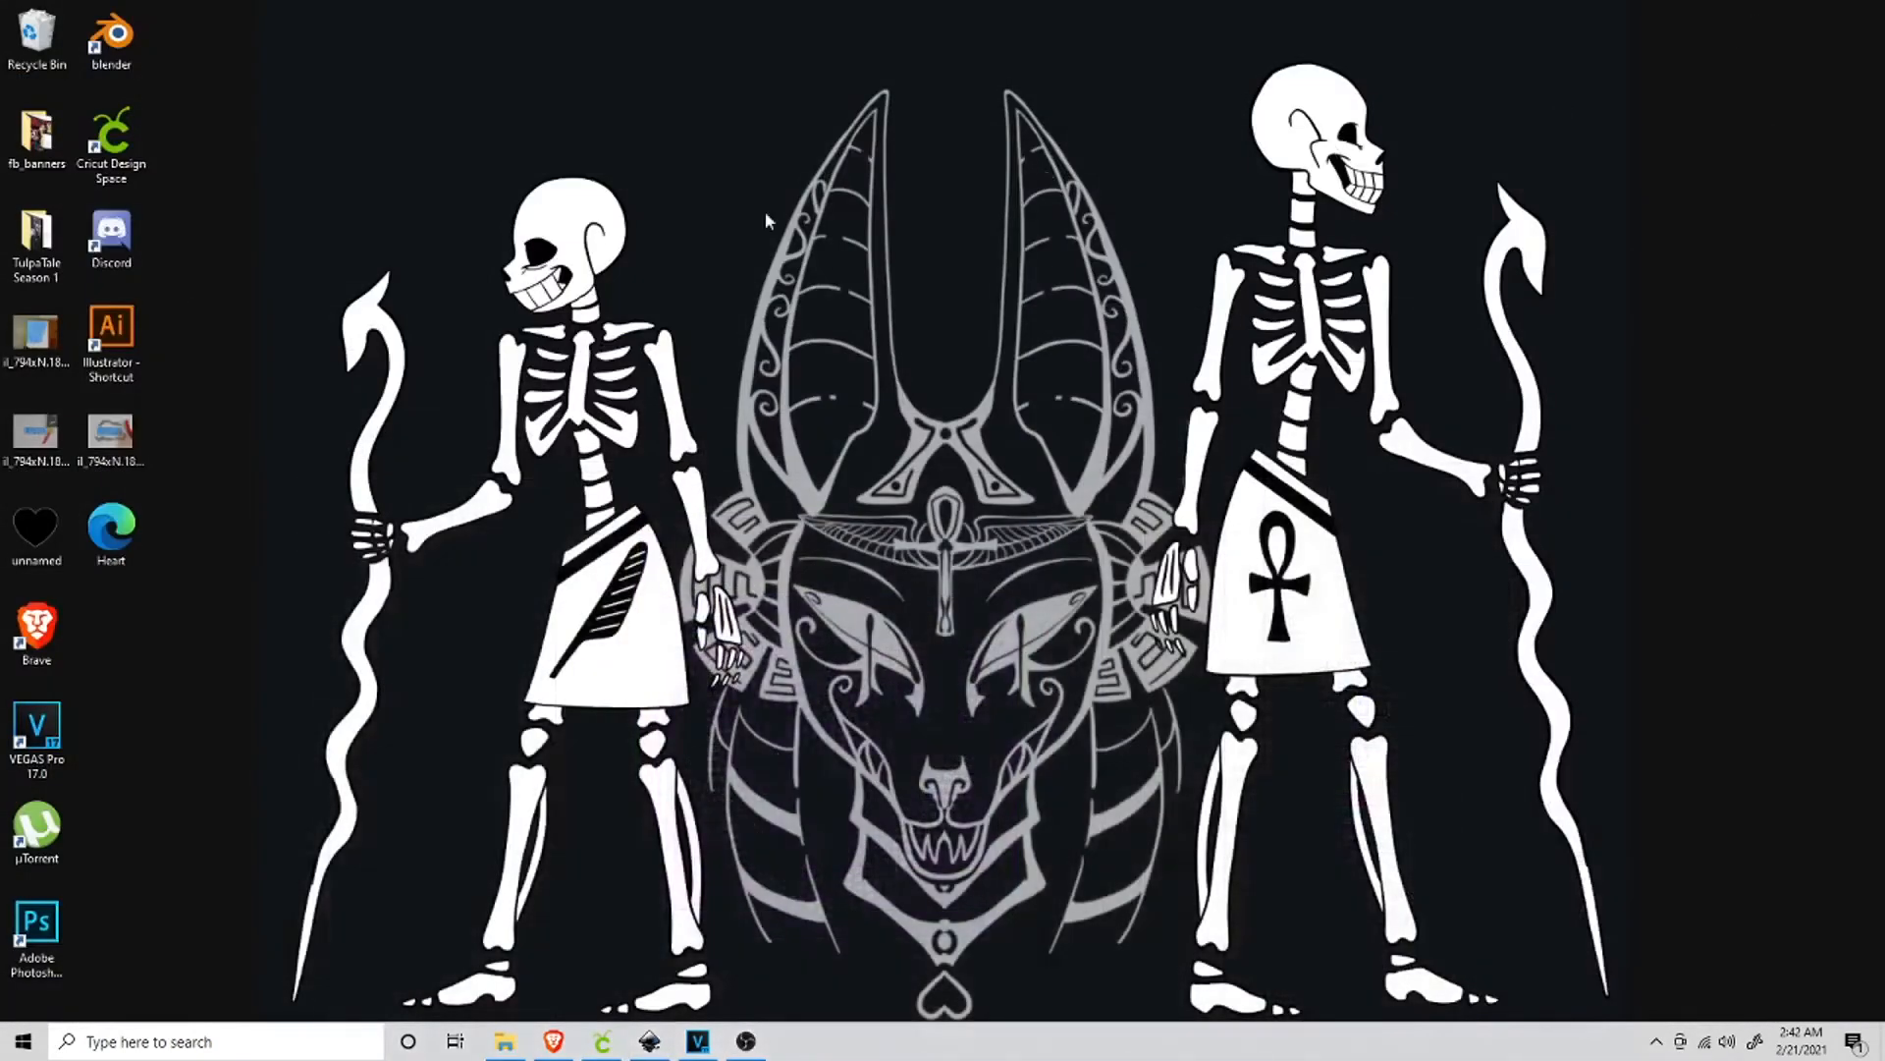
# Switch to the Brave browser, view The Rhinestone World home page, the Sure Cuts A Lot 5 page and its store page, and minimize the browser.
pyautogui.click(551, 1043)
pyautogui.click(864, 14)
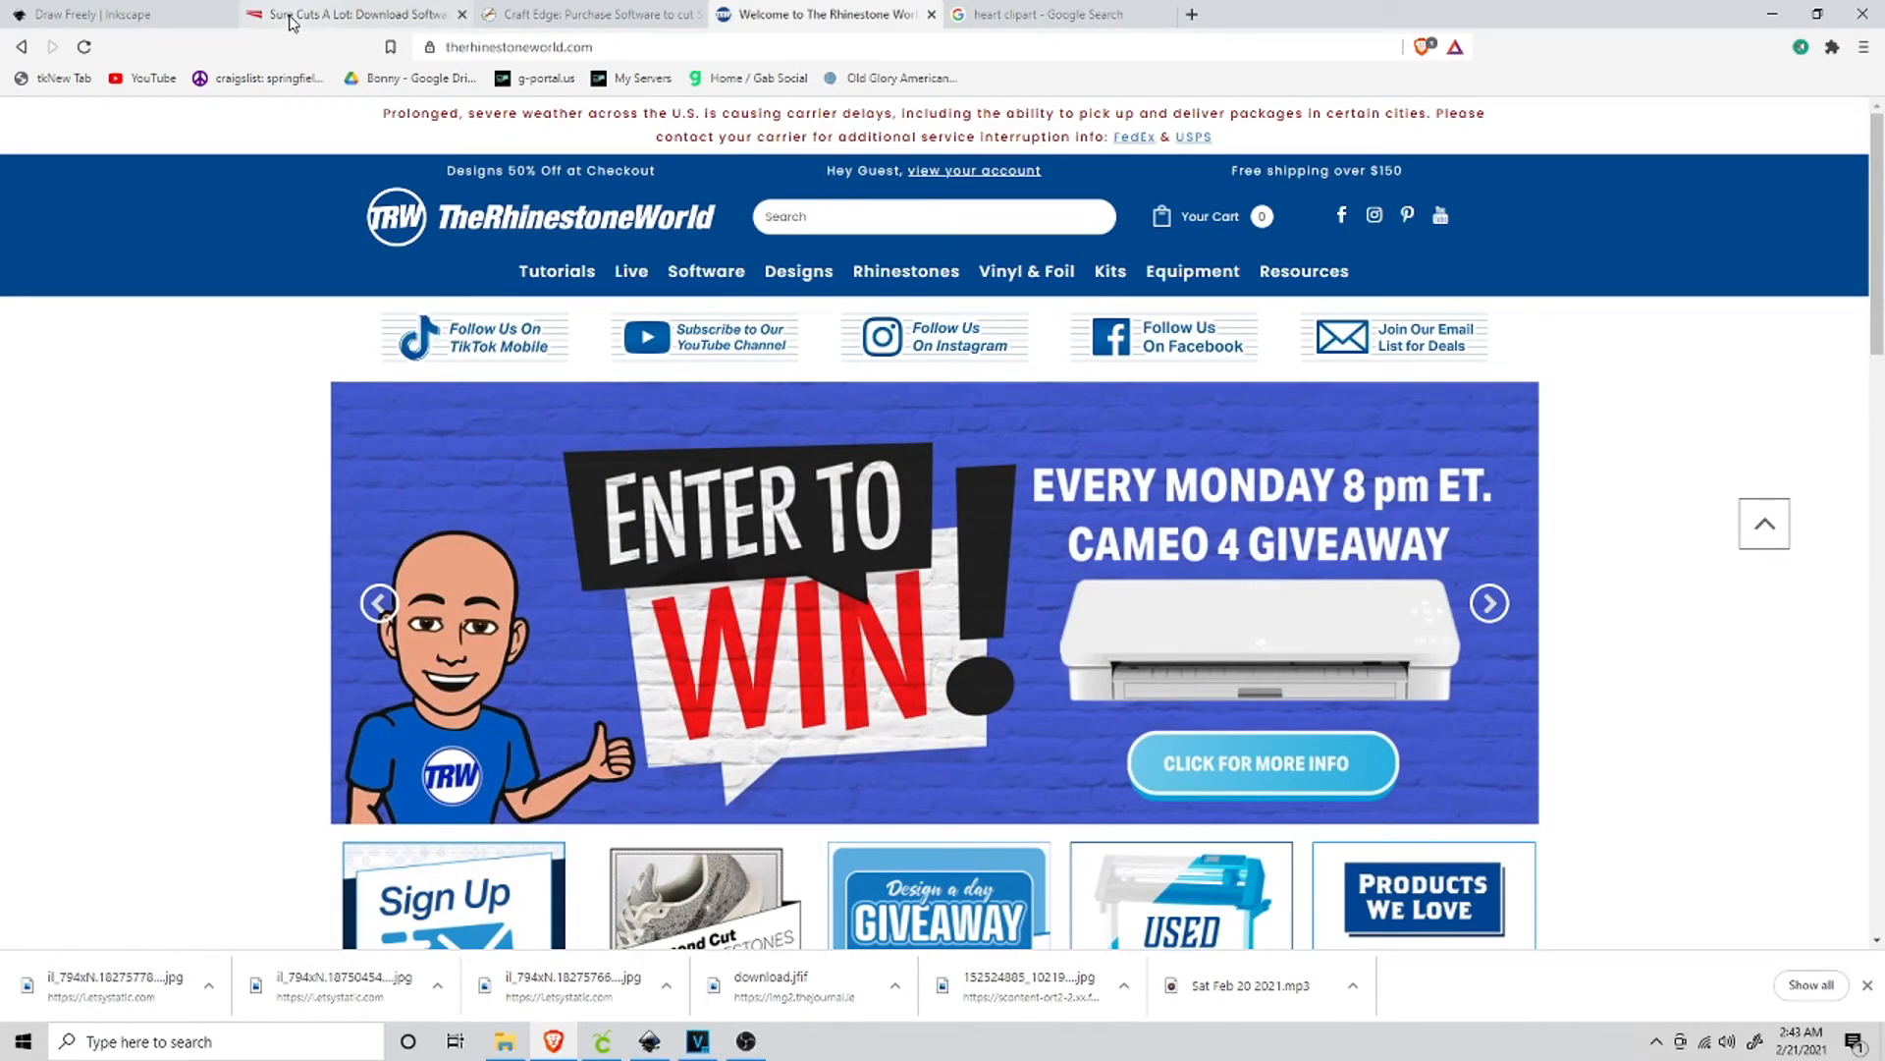
pyautogui.click(290, 21)
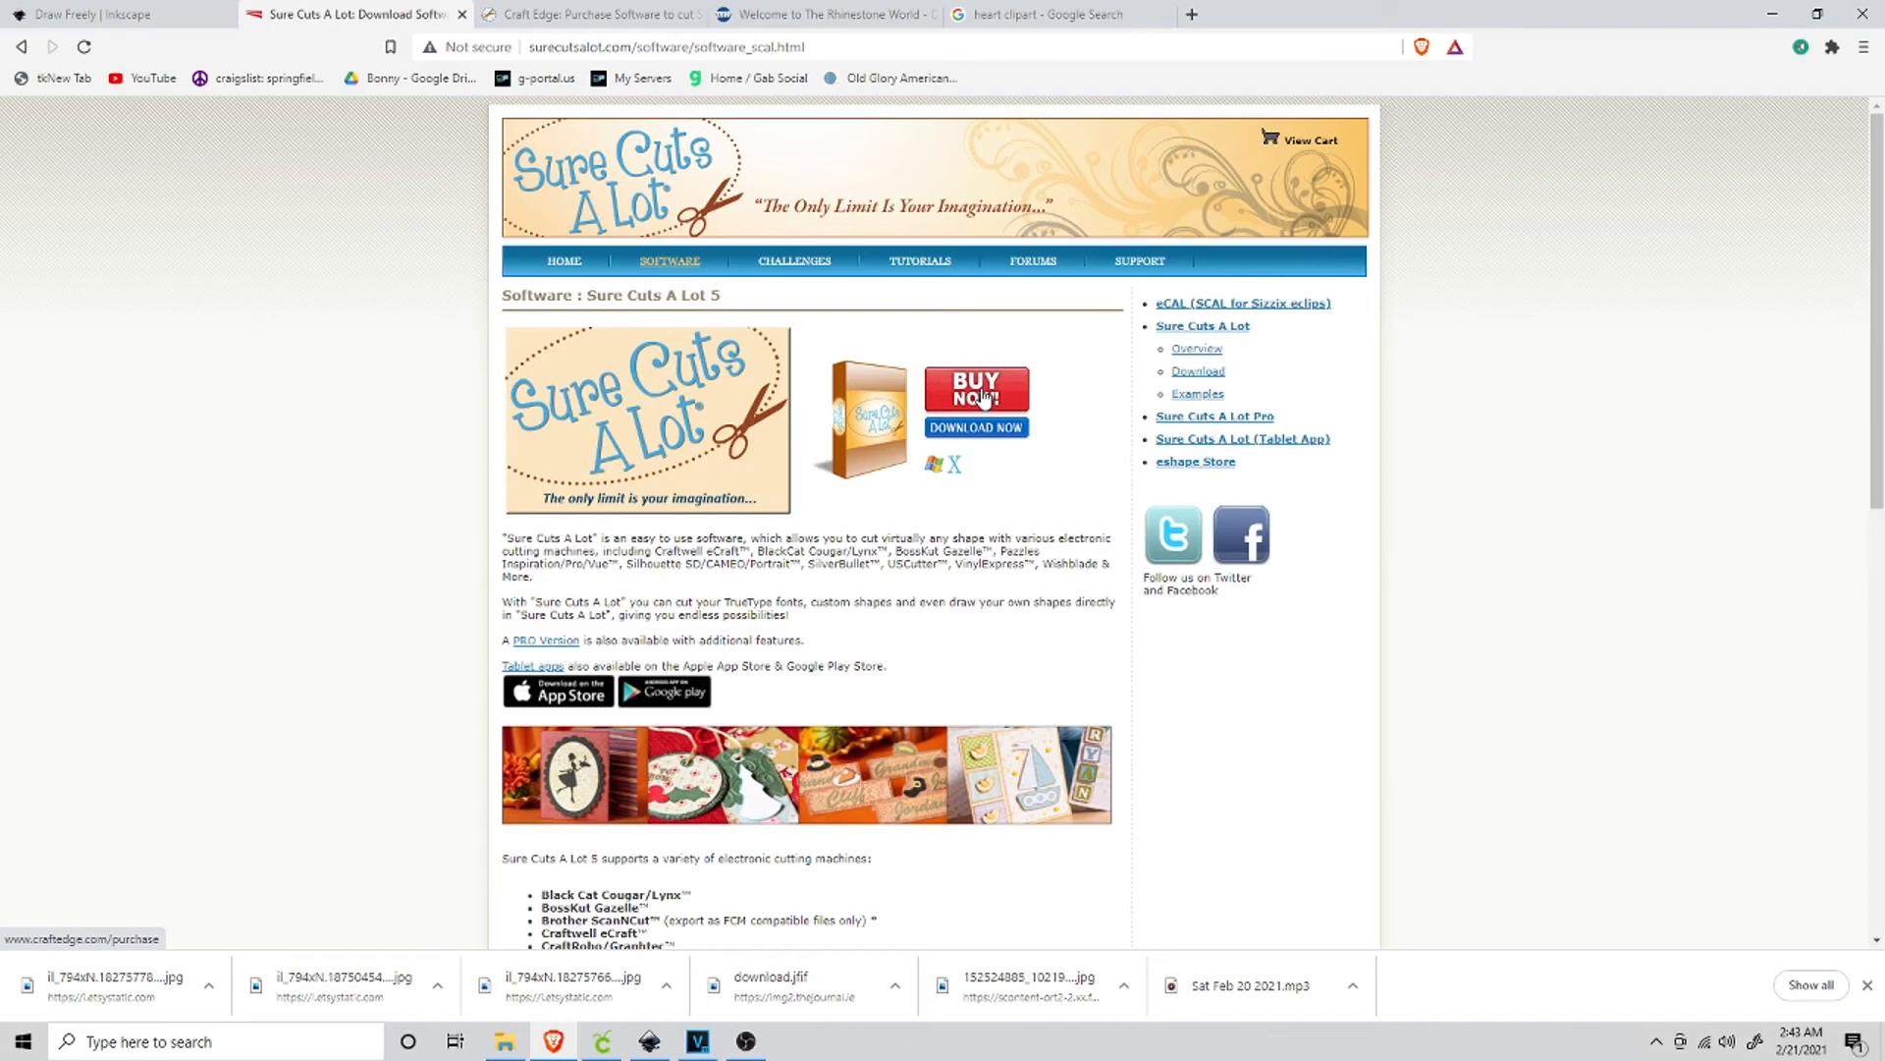
pyautogui.click(983, 398)
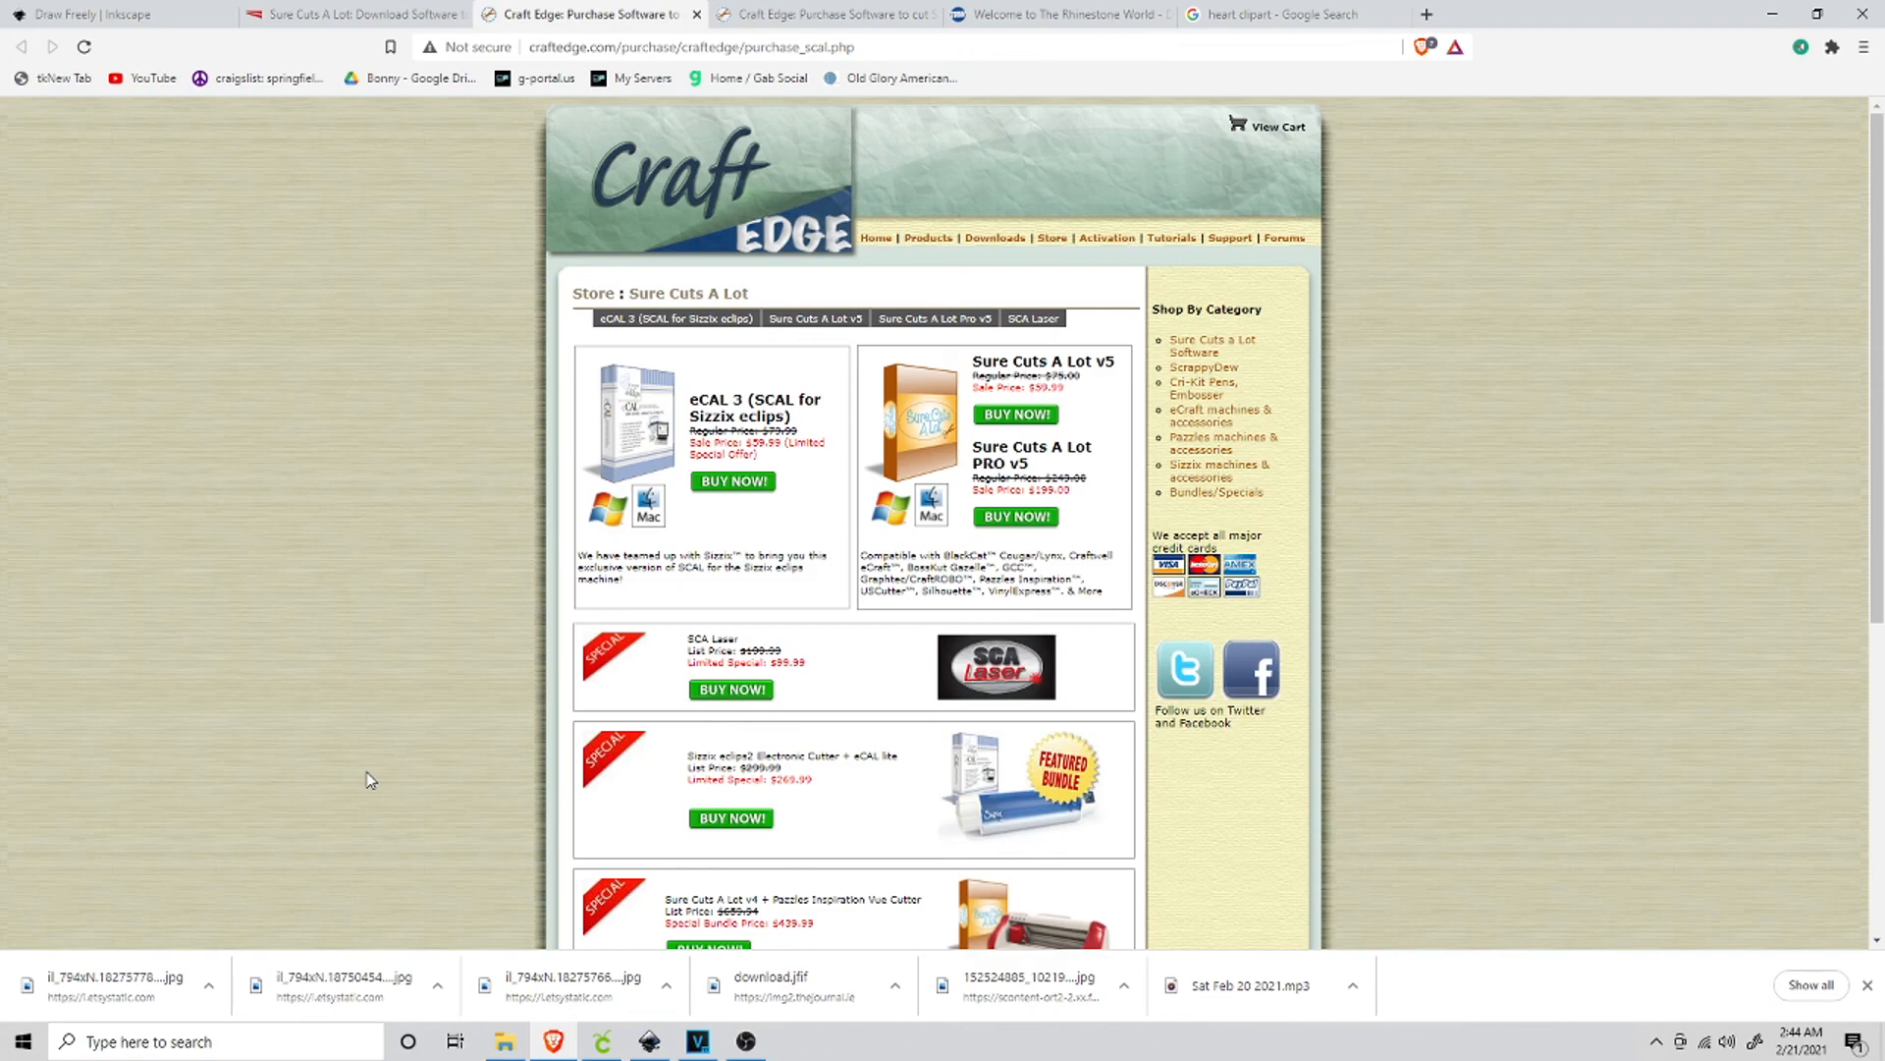
pyautogui.click(1765, 17)
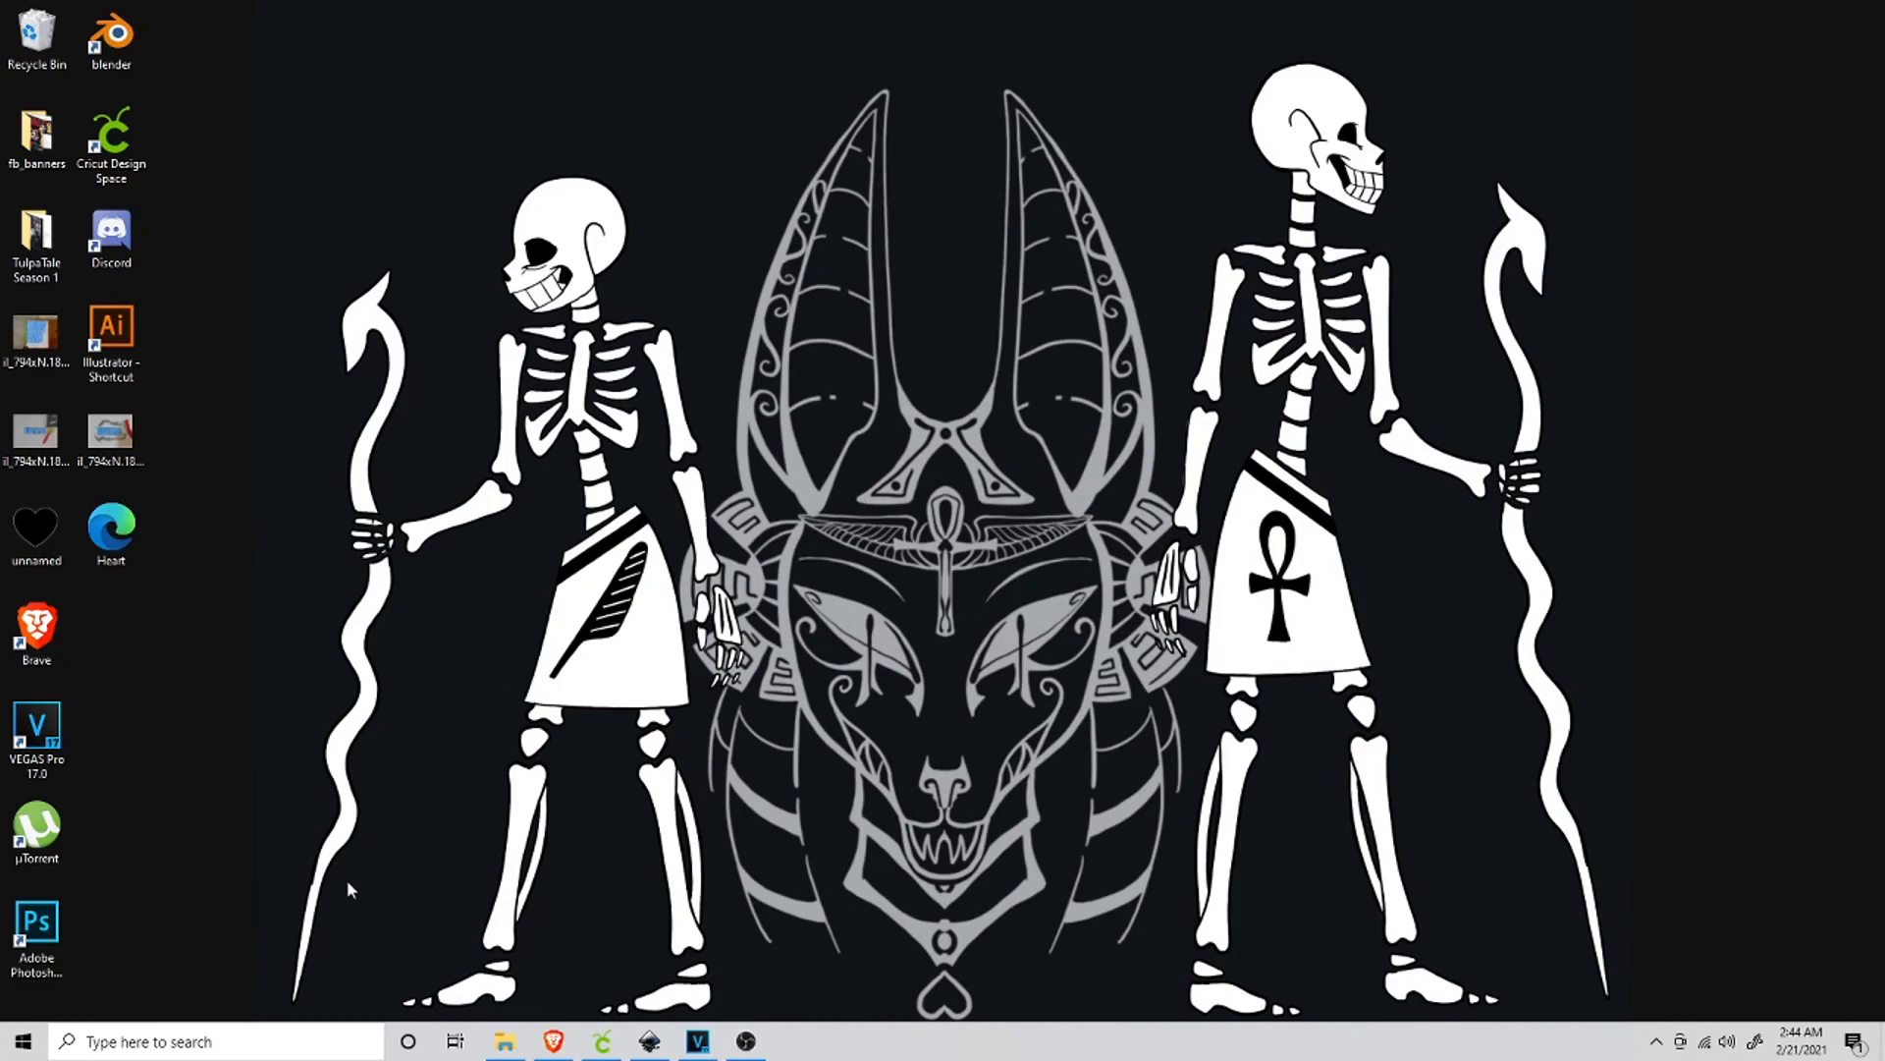